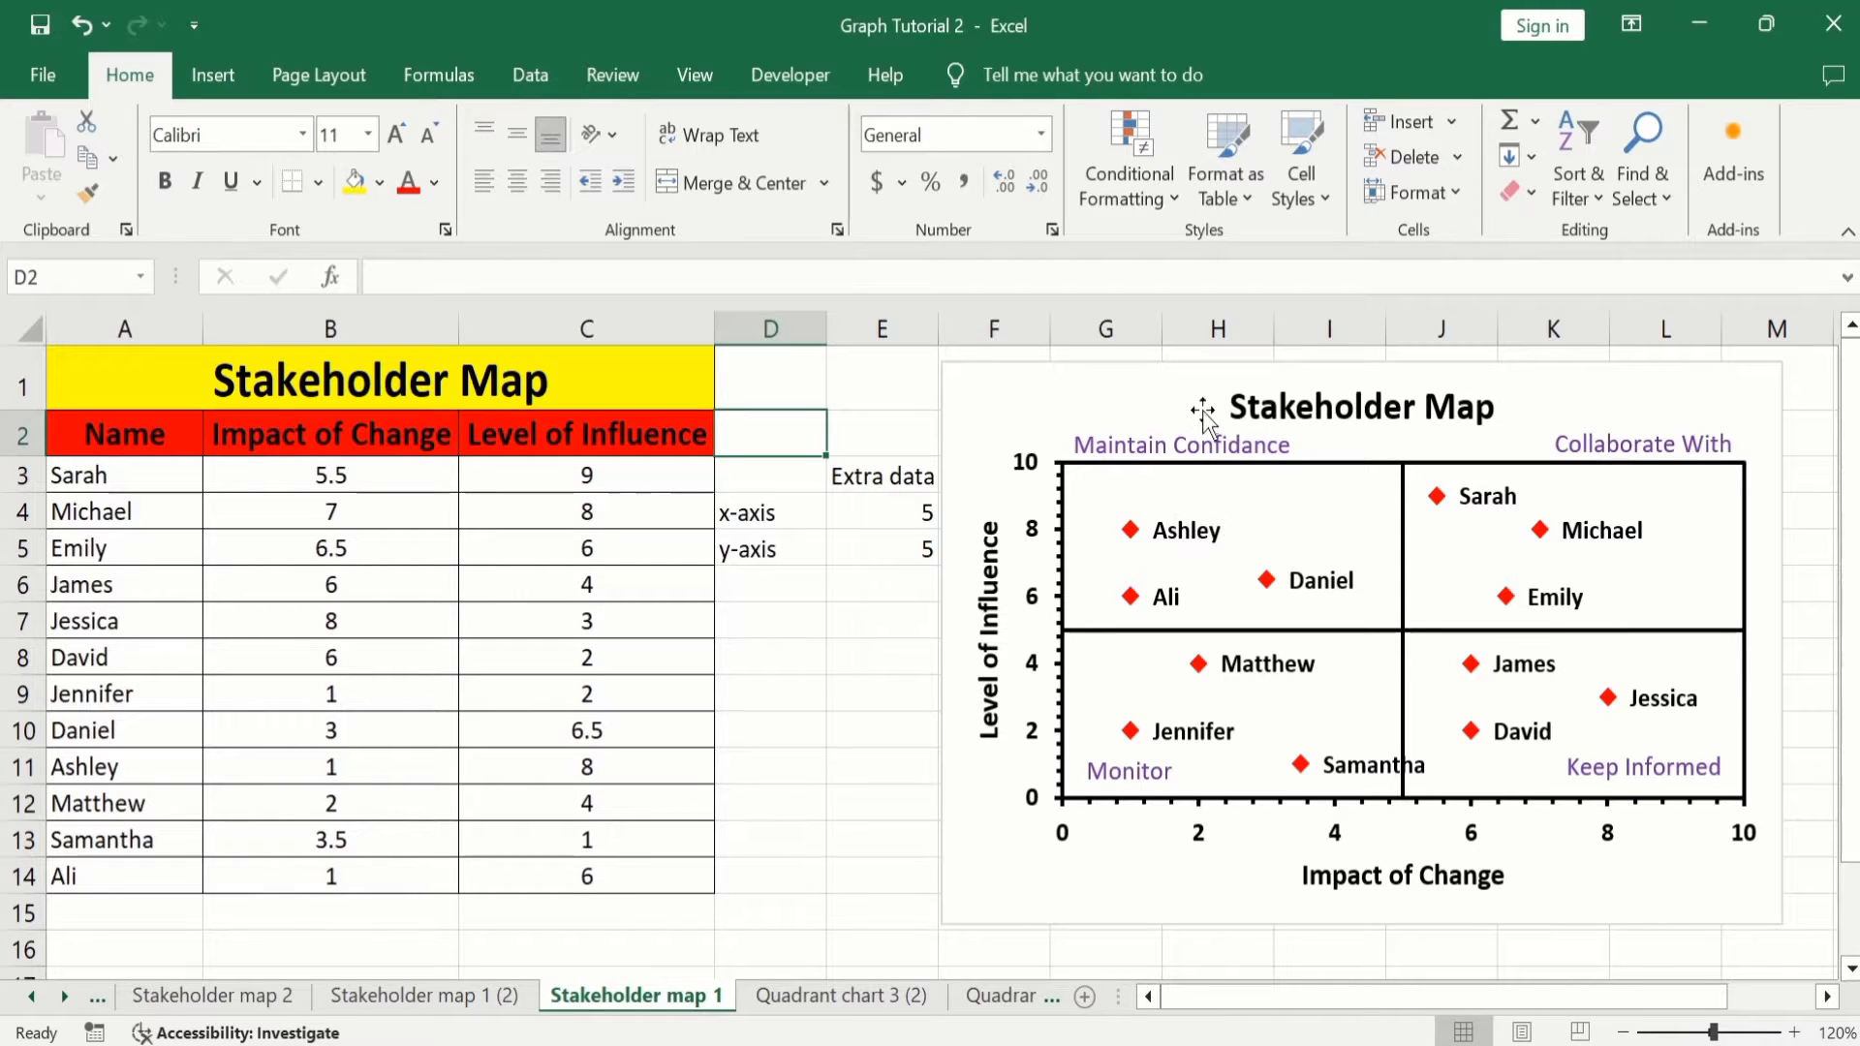
# Step: On sheet "Stakeholder map 1 (2)", insert a markers-only scatter chart from the impact and influence values in B3:C14
pyautogui.click(441, 998)
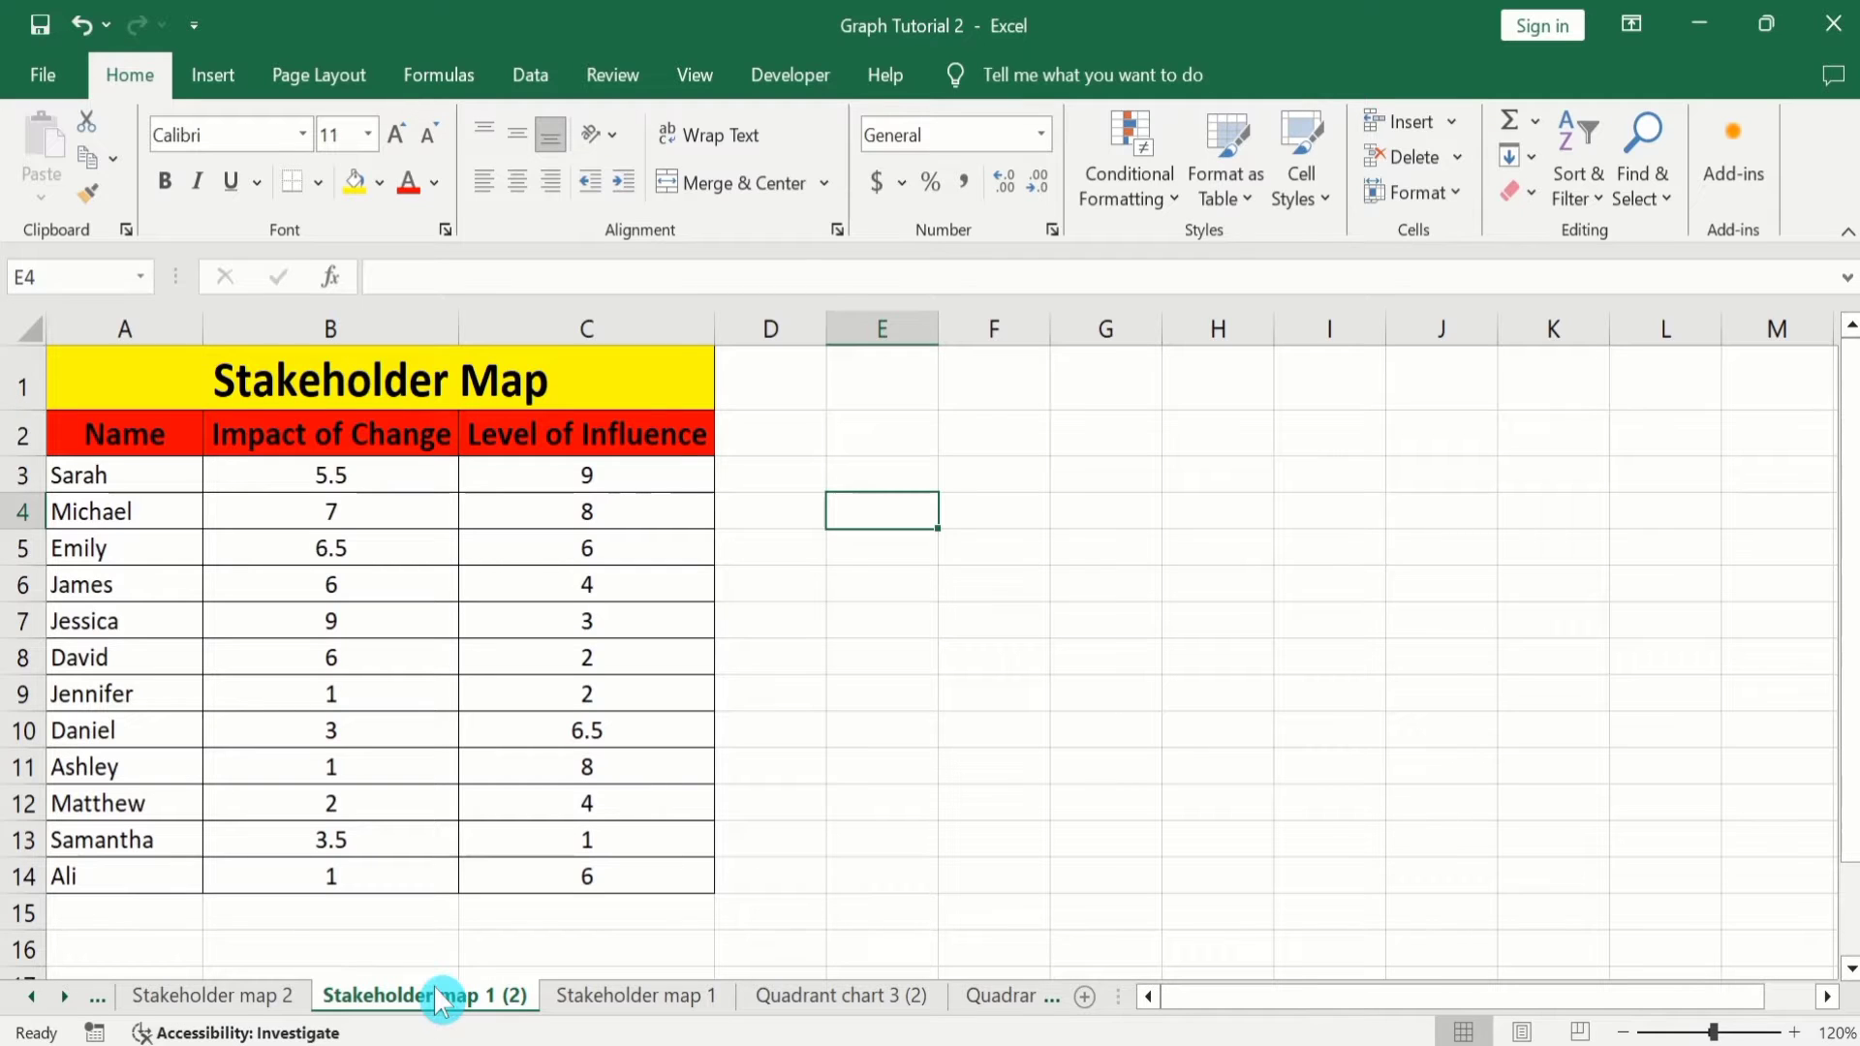
pyautogui.click(548, 884)
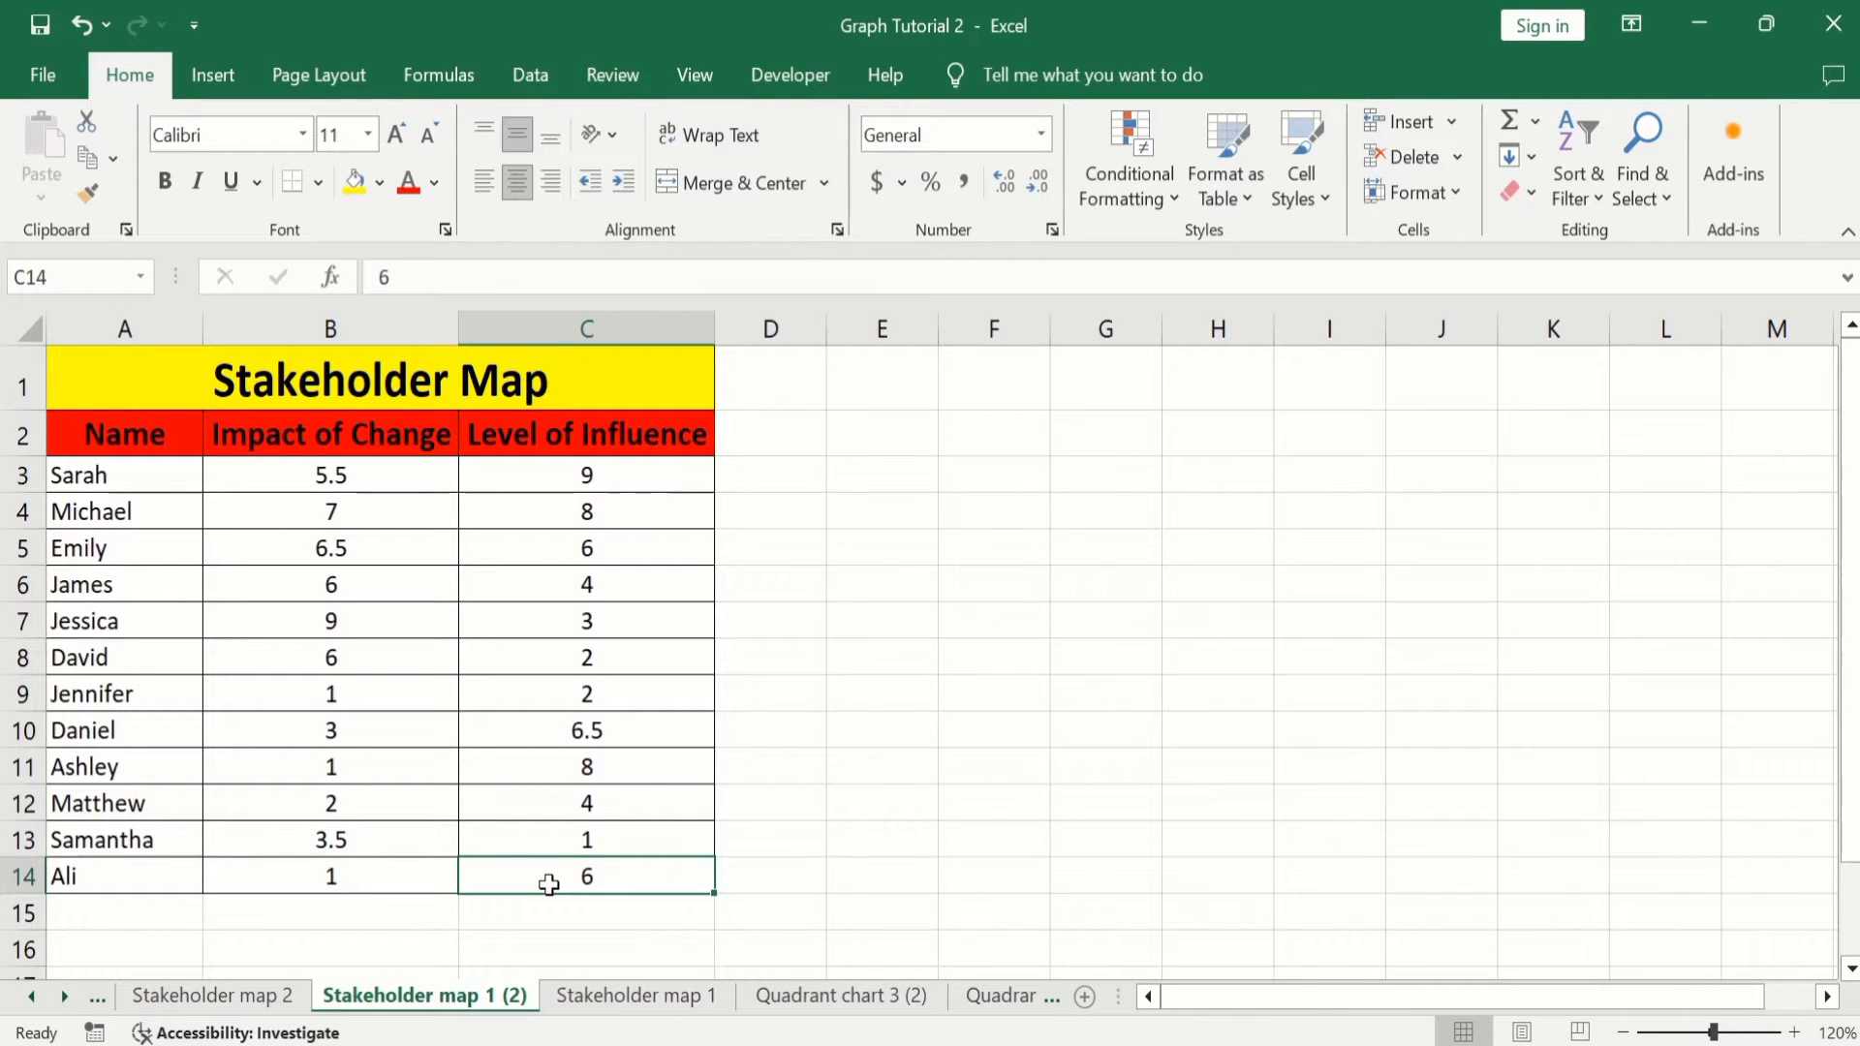
pyautogui.moveTo(548, 884); pyautogui.dragTo(341, 483)
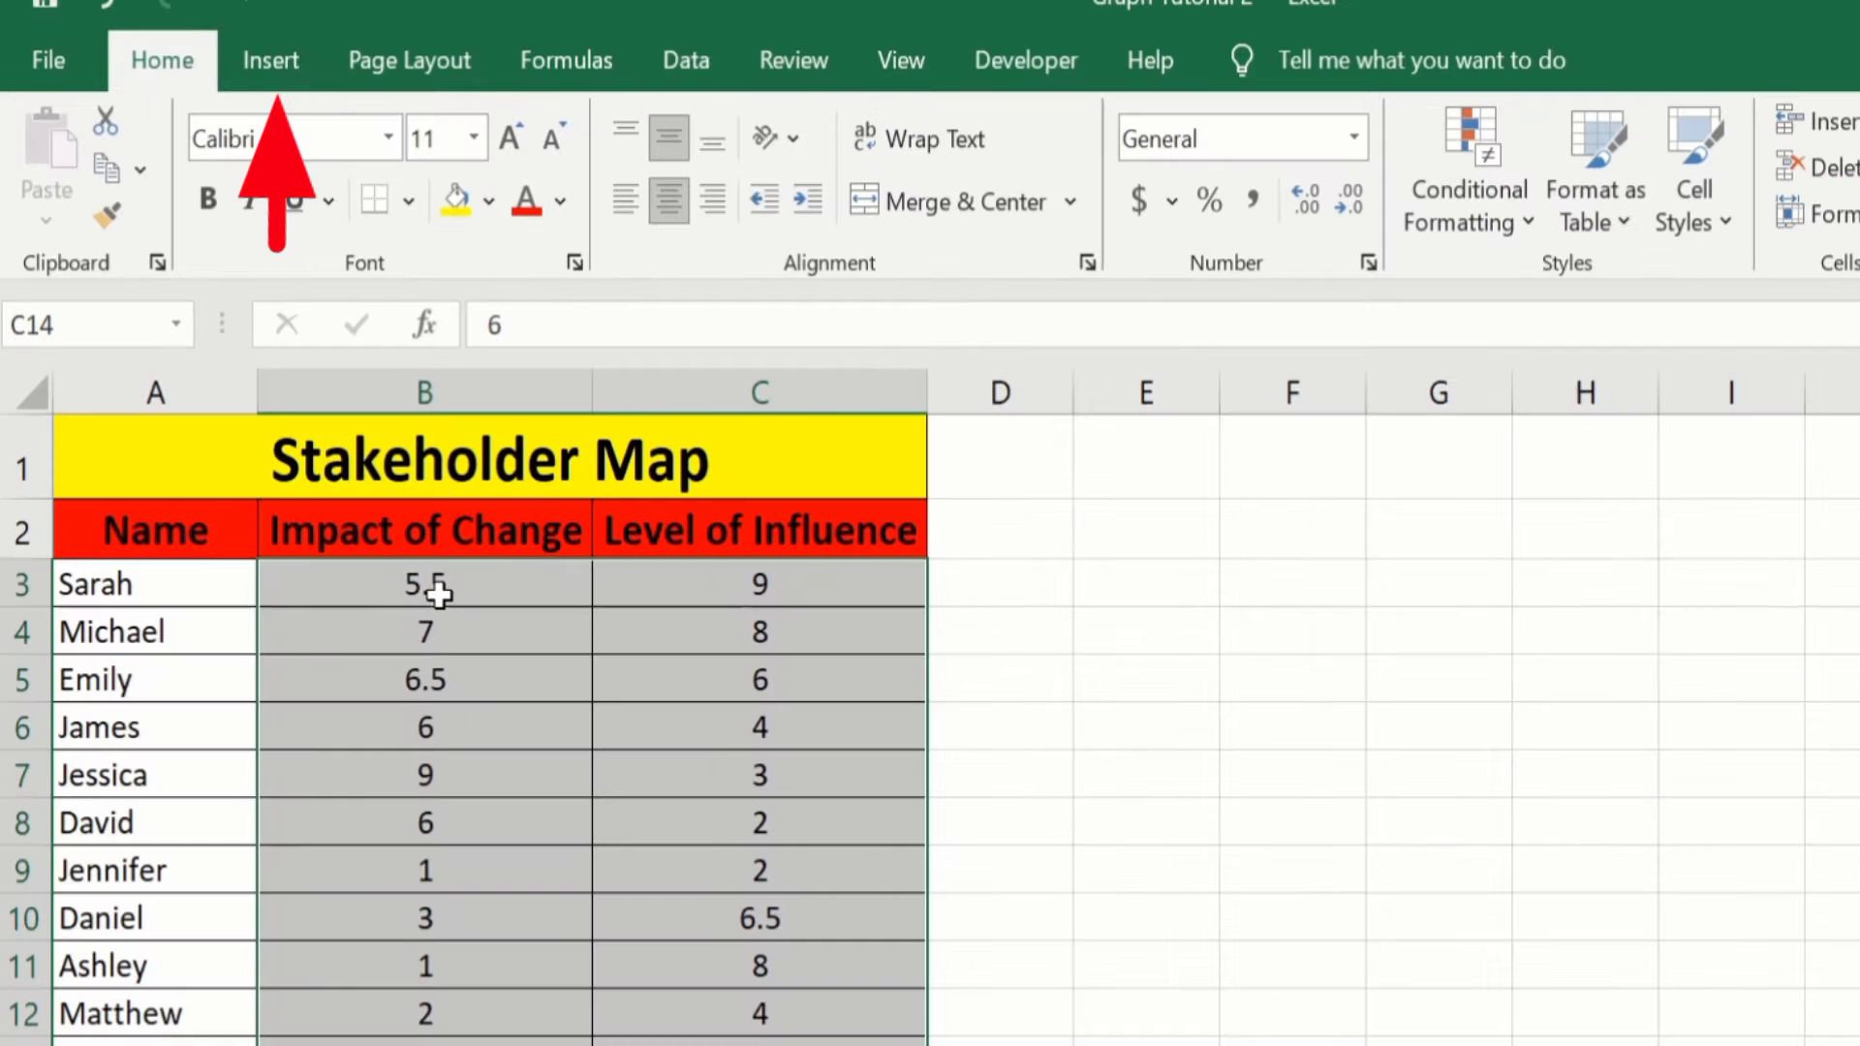
pyautogui.click(283, 63)
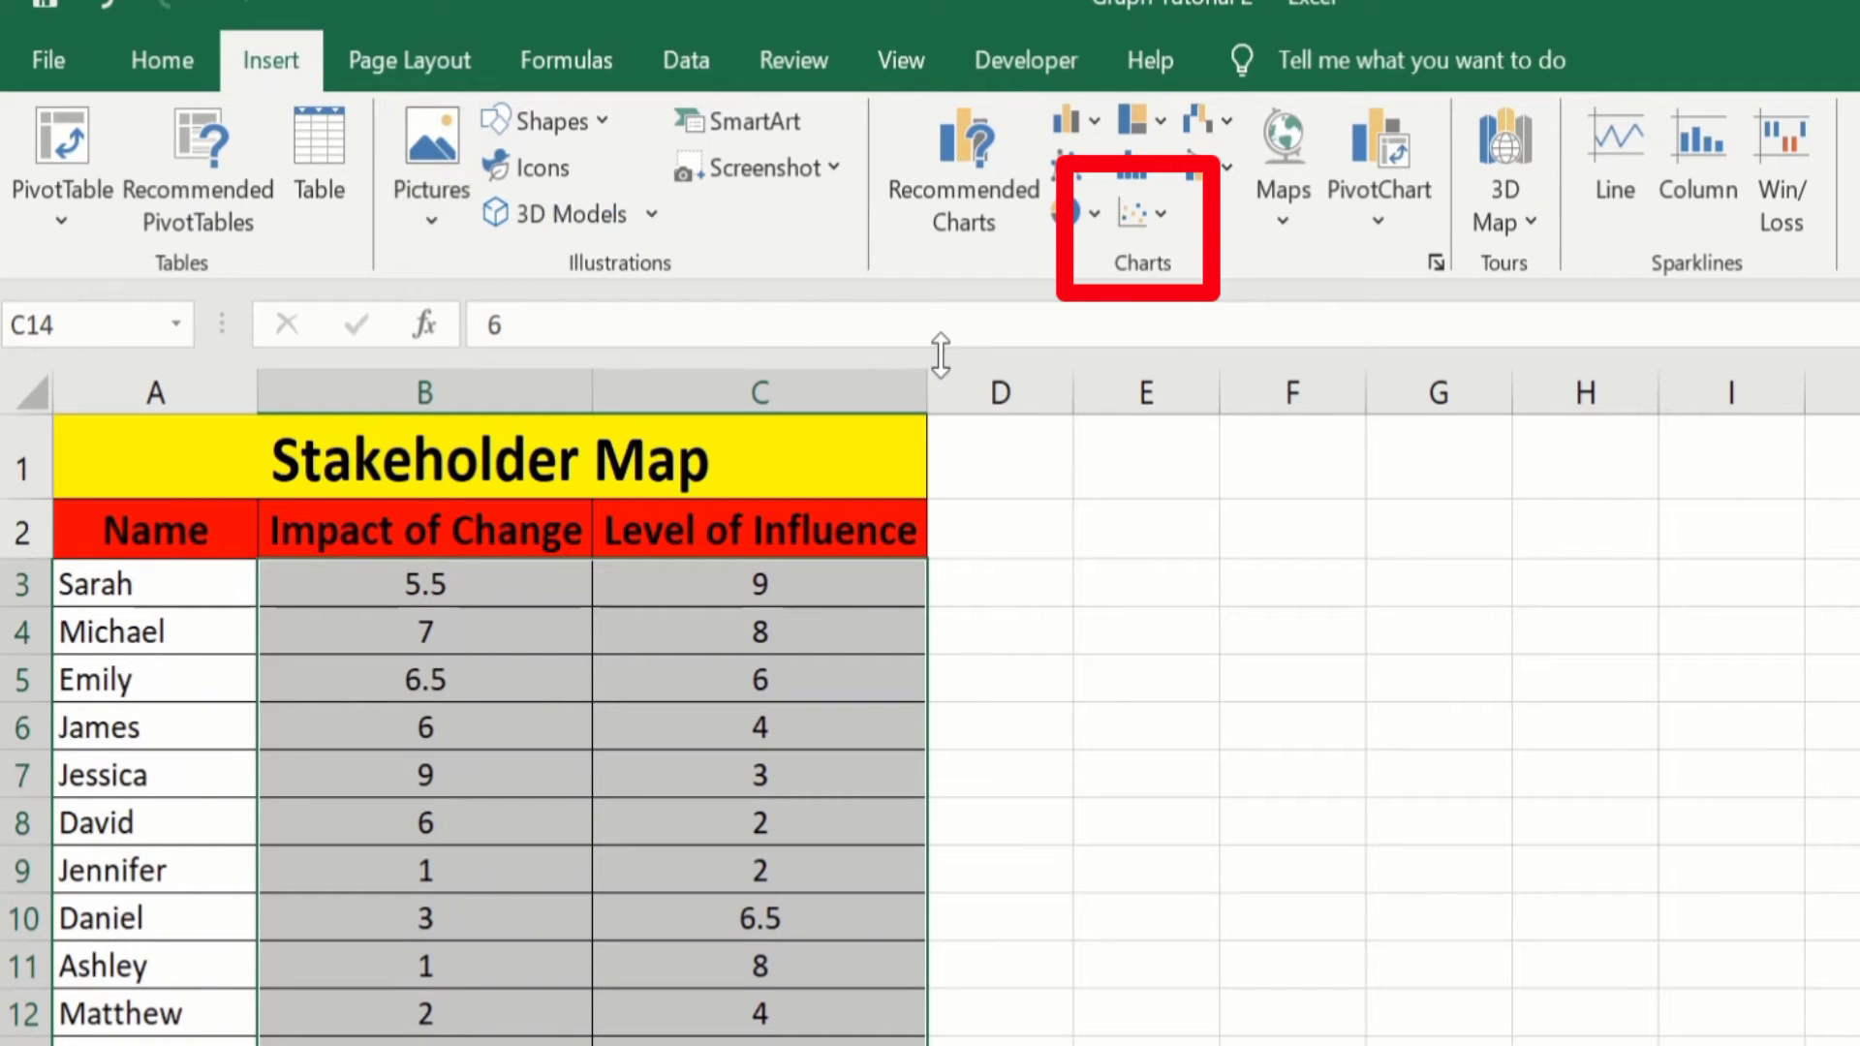
pyautogui.click(1167, 206)
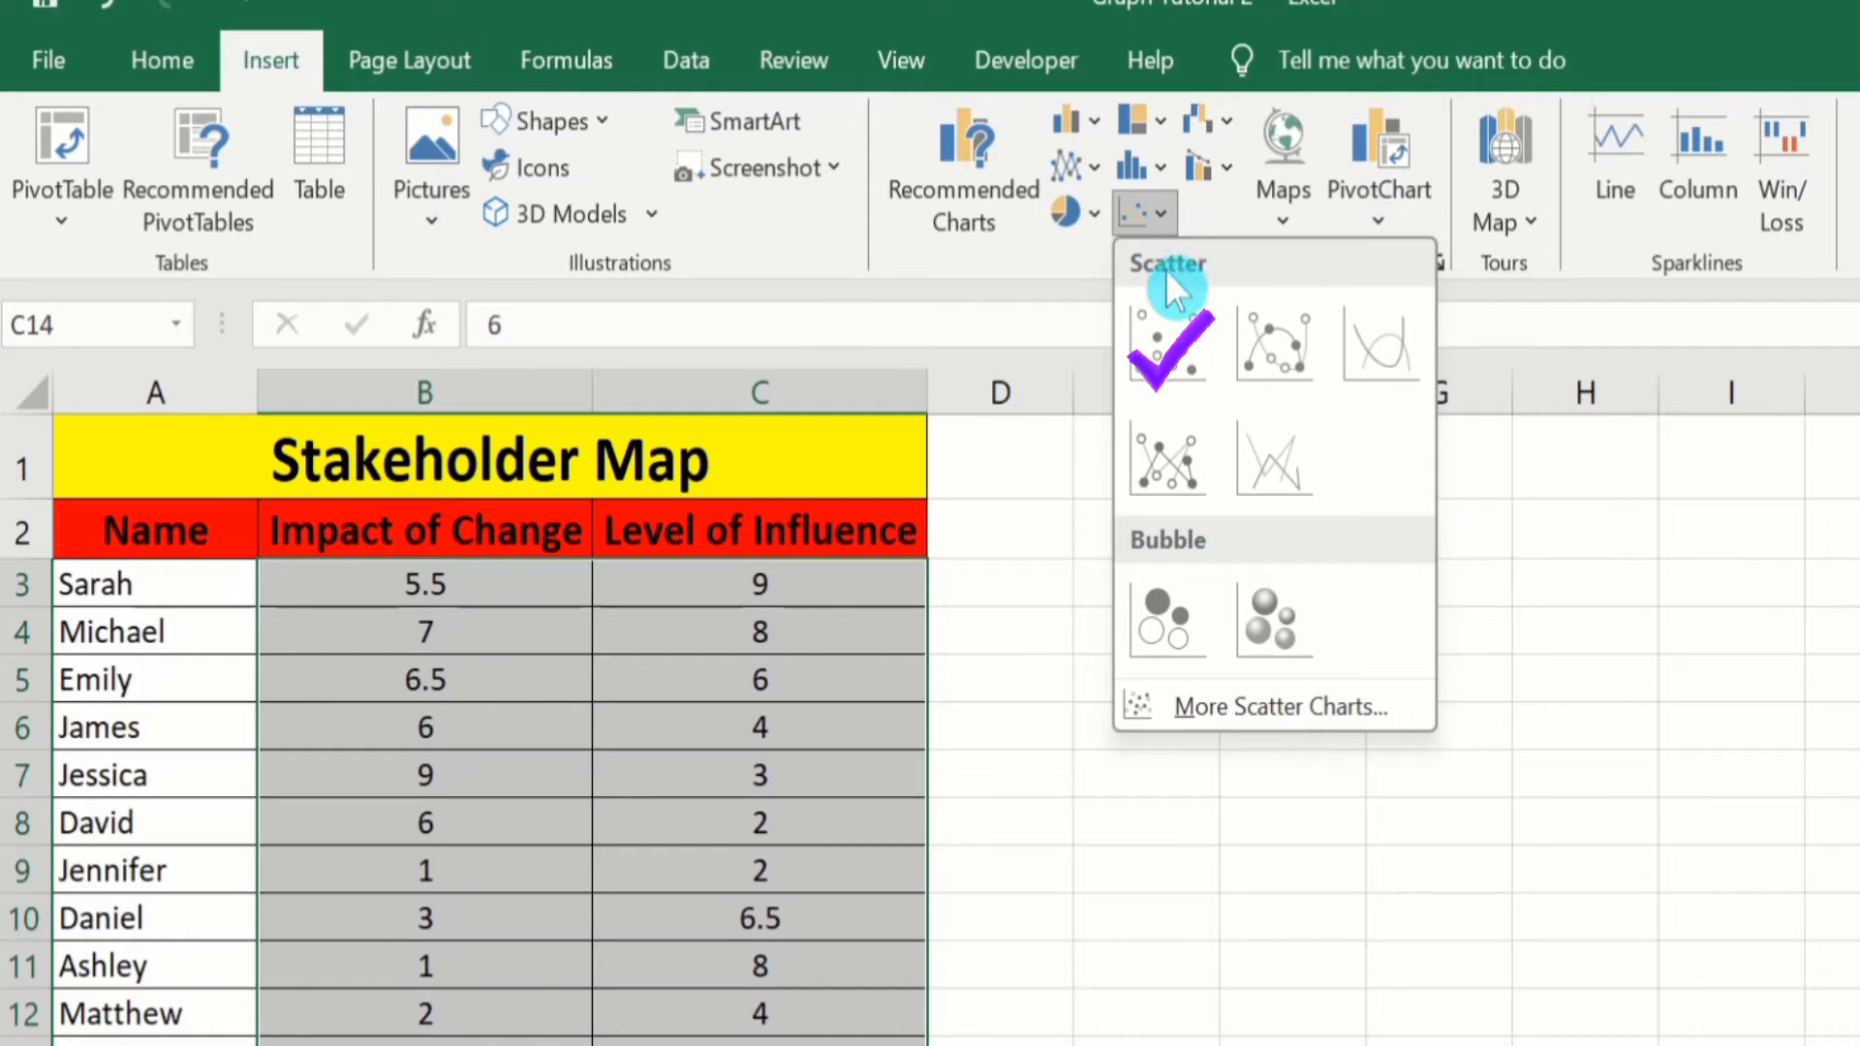
pyautogui.click(1168, 325)
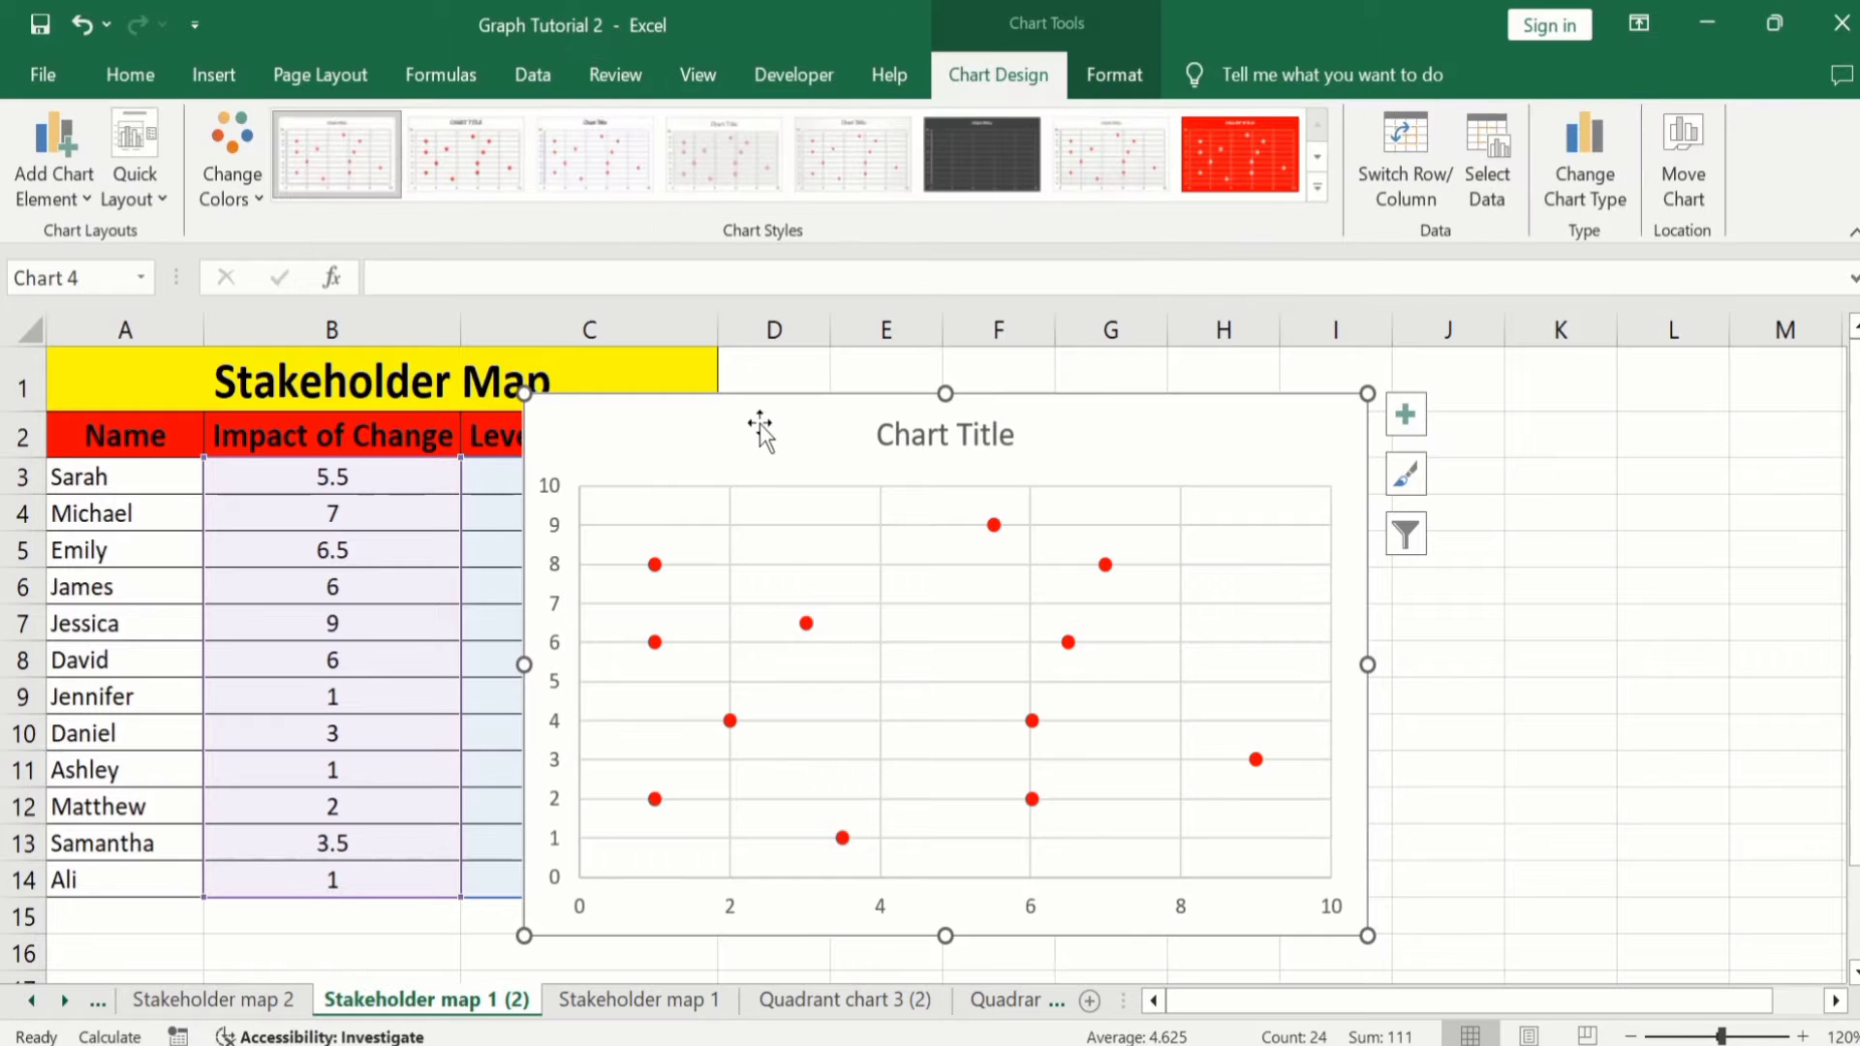
# Step: Move the scatter chart beside the data table, starting at column F, and extend its lower edge slightly to make it taller
pyautogui.moveTo(759, 419); pyautogui.dragTo(1184, 375)
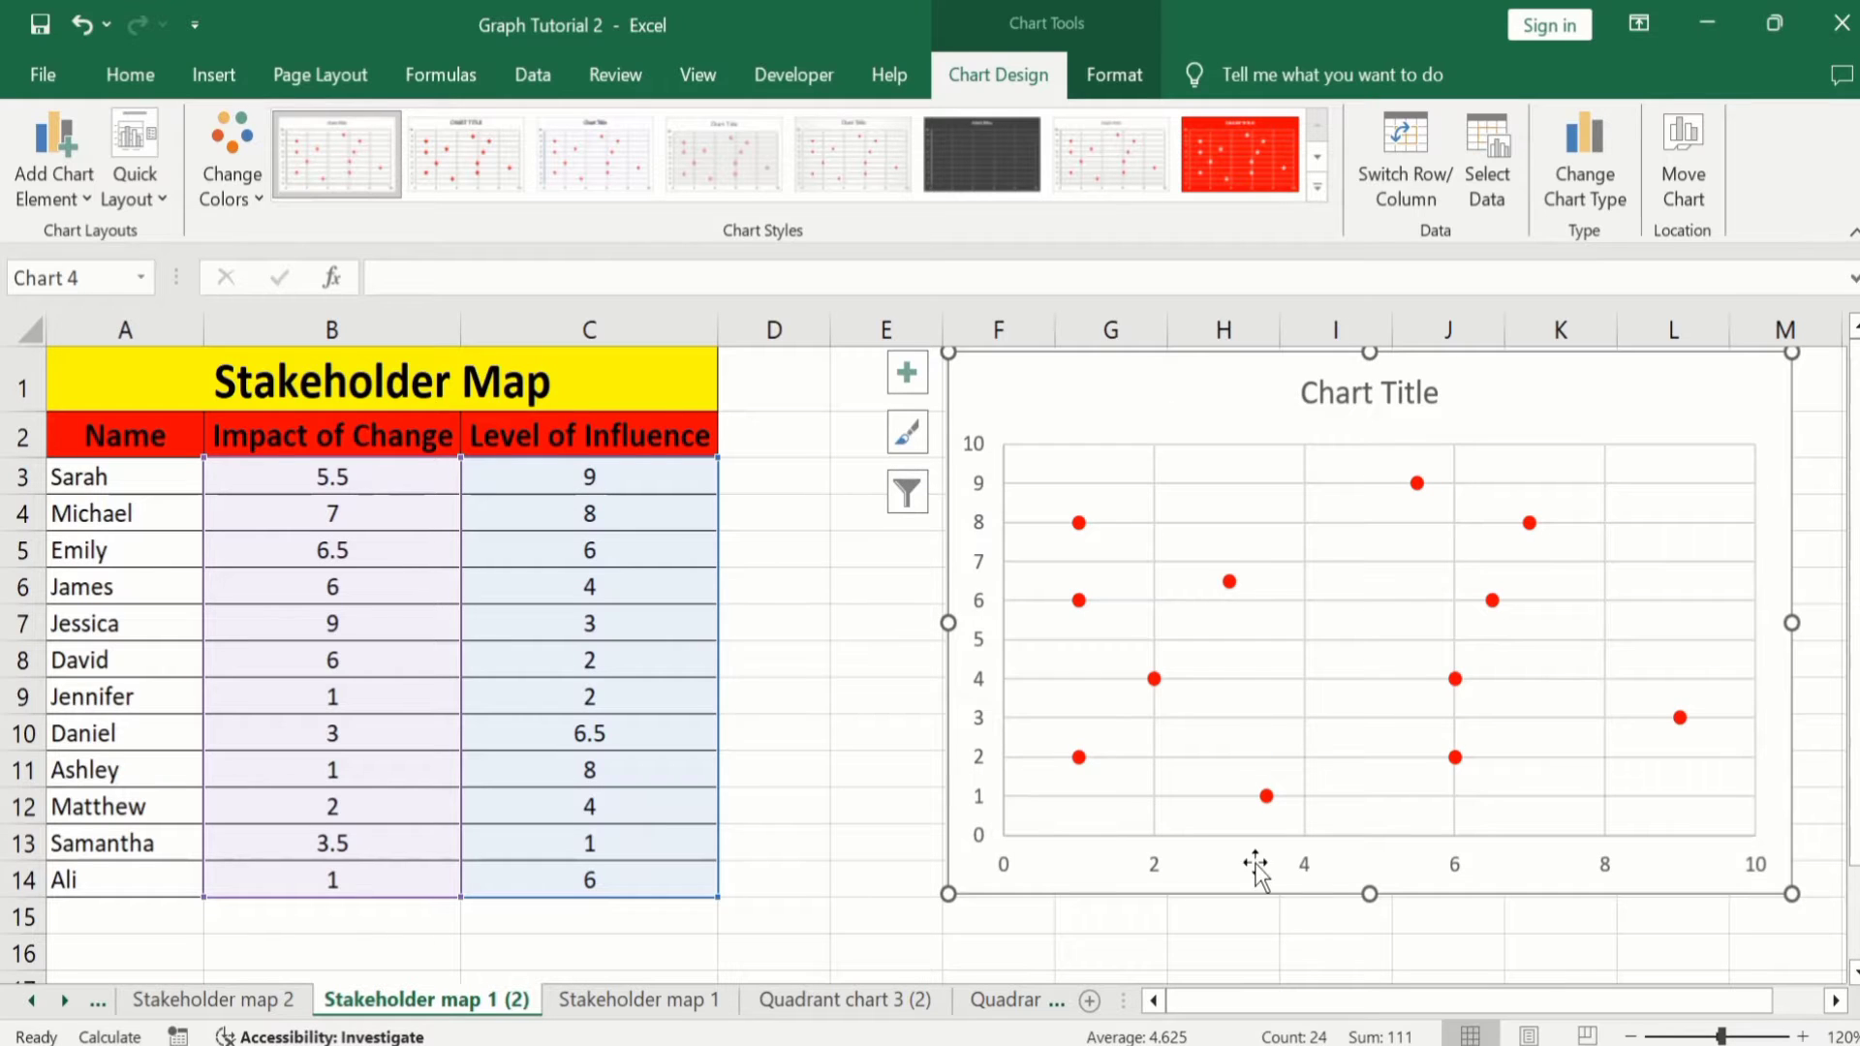
pyautogui.moveTo(1364, 896); pyautogui.dragTo(1372, 920)
pyautogui.click(887, 883)
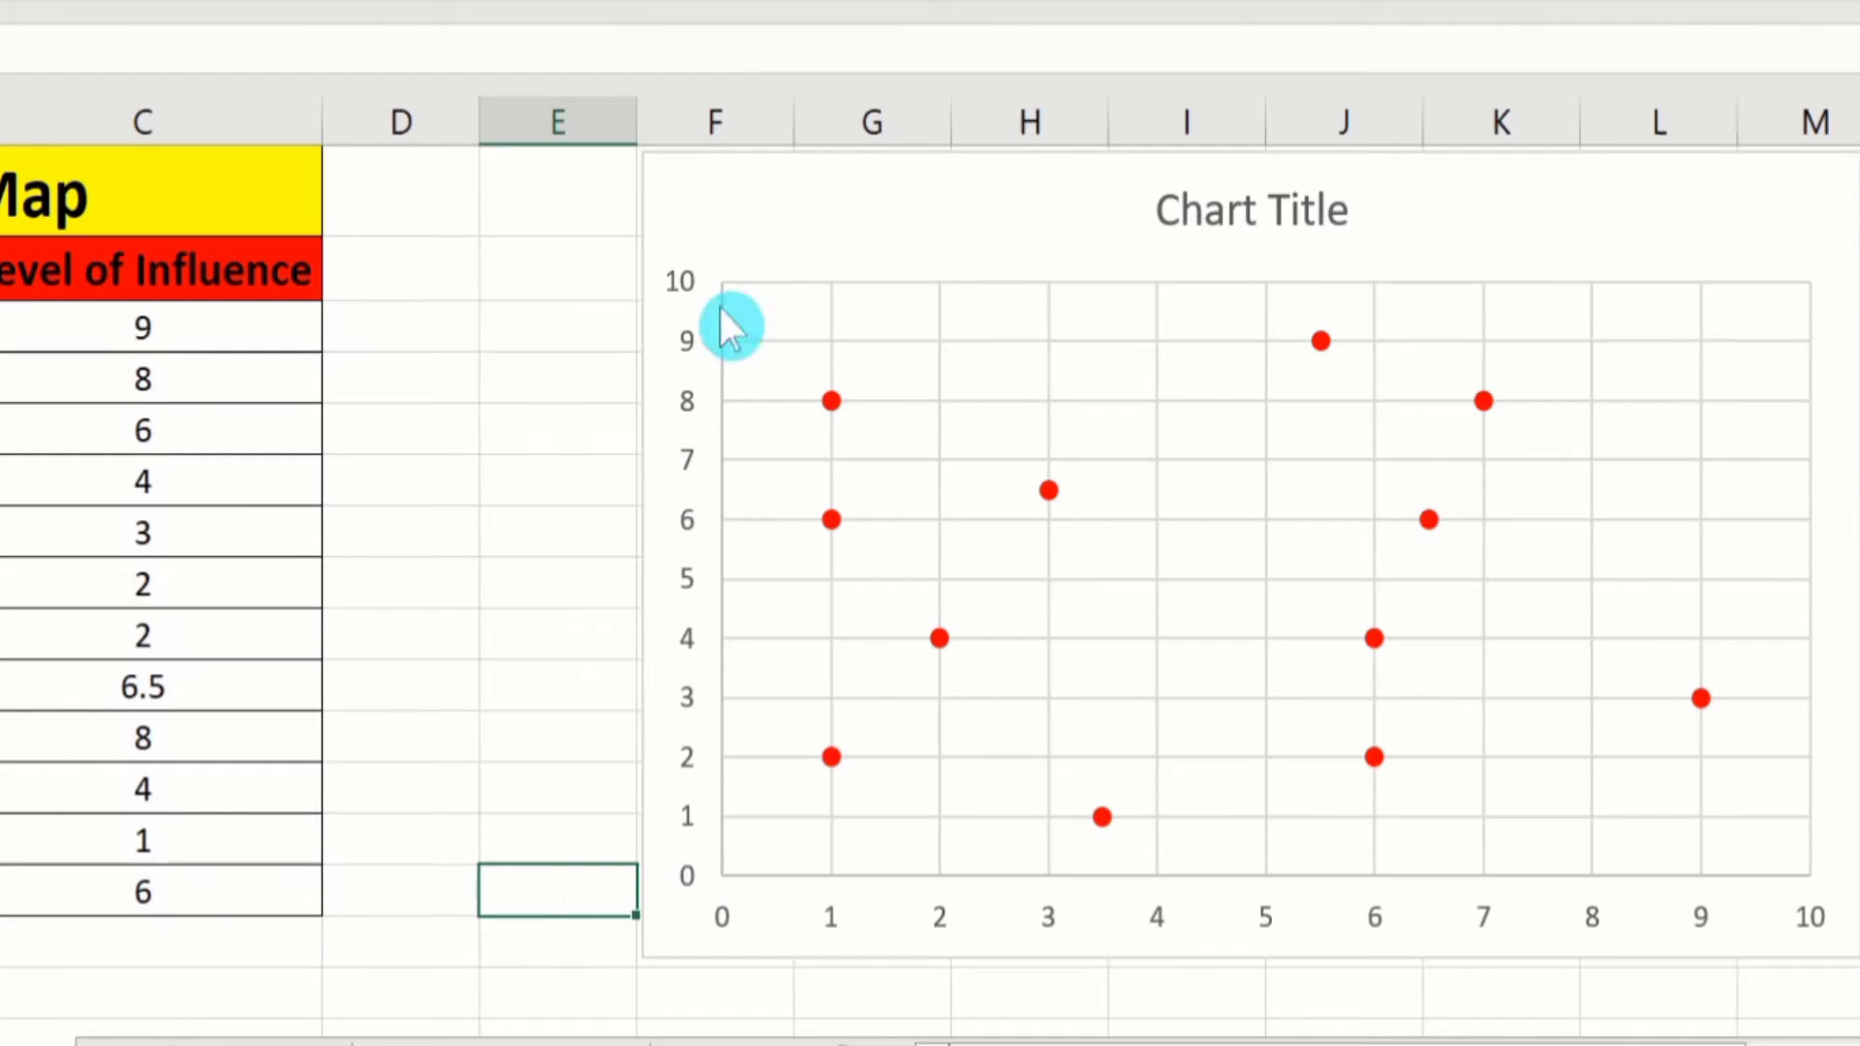
# Step: Add axis titles to the scatter chart and remove its gridlines
pyautogui.click(748, 180)
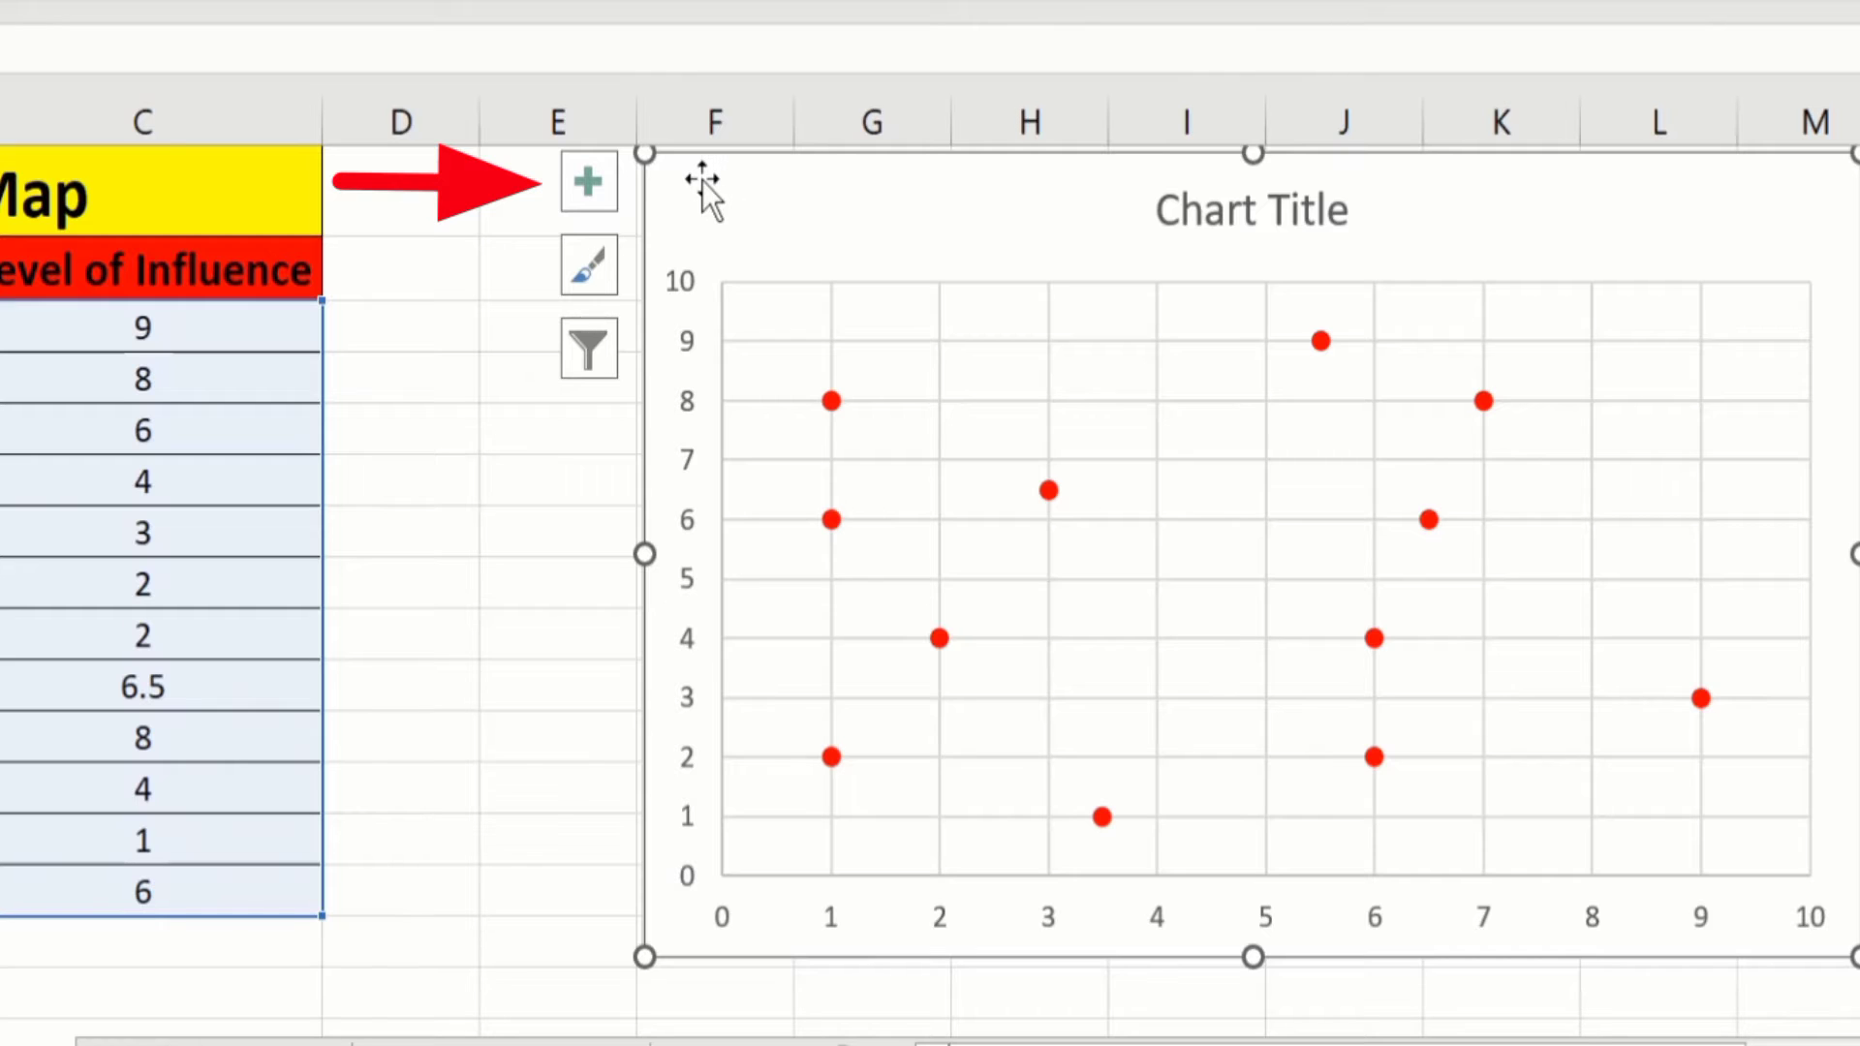
pyautogui.click(587, 184)
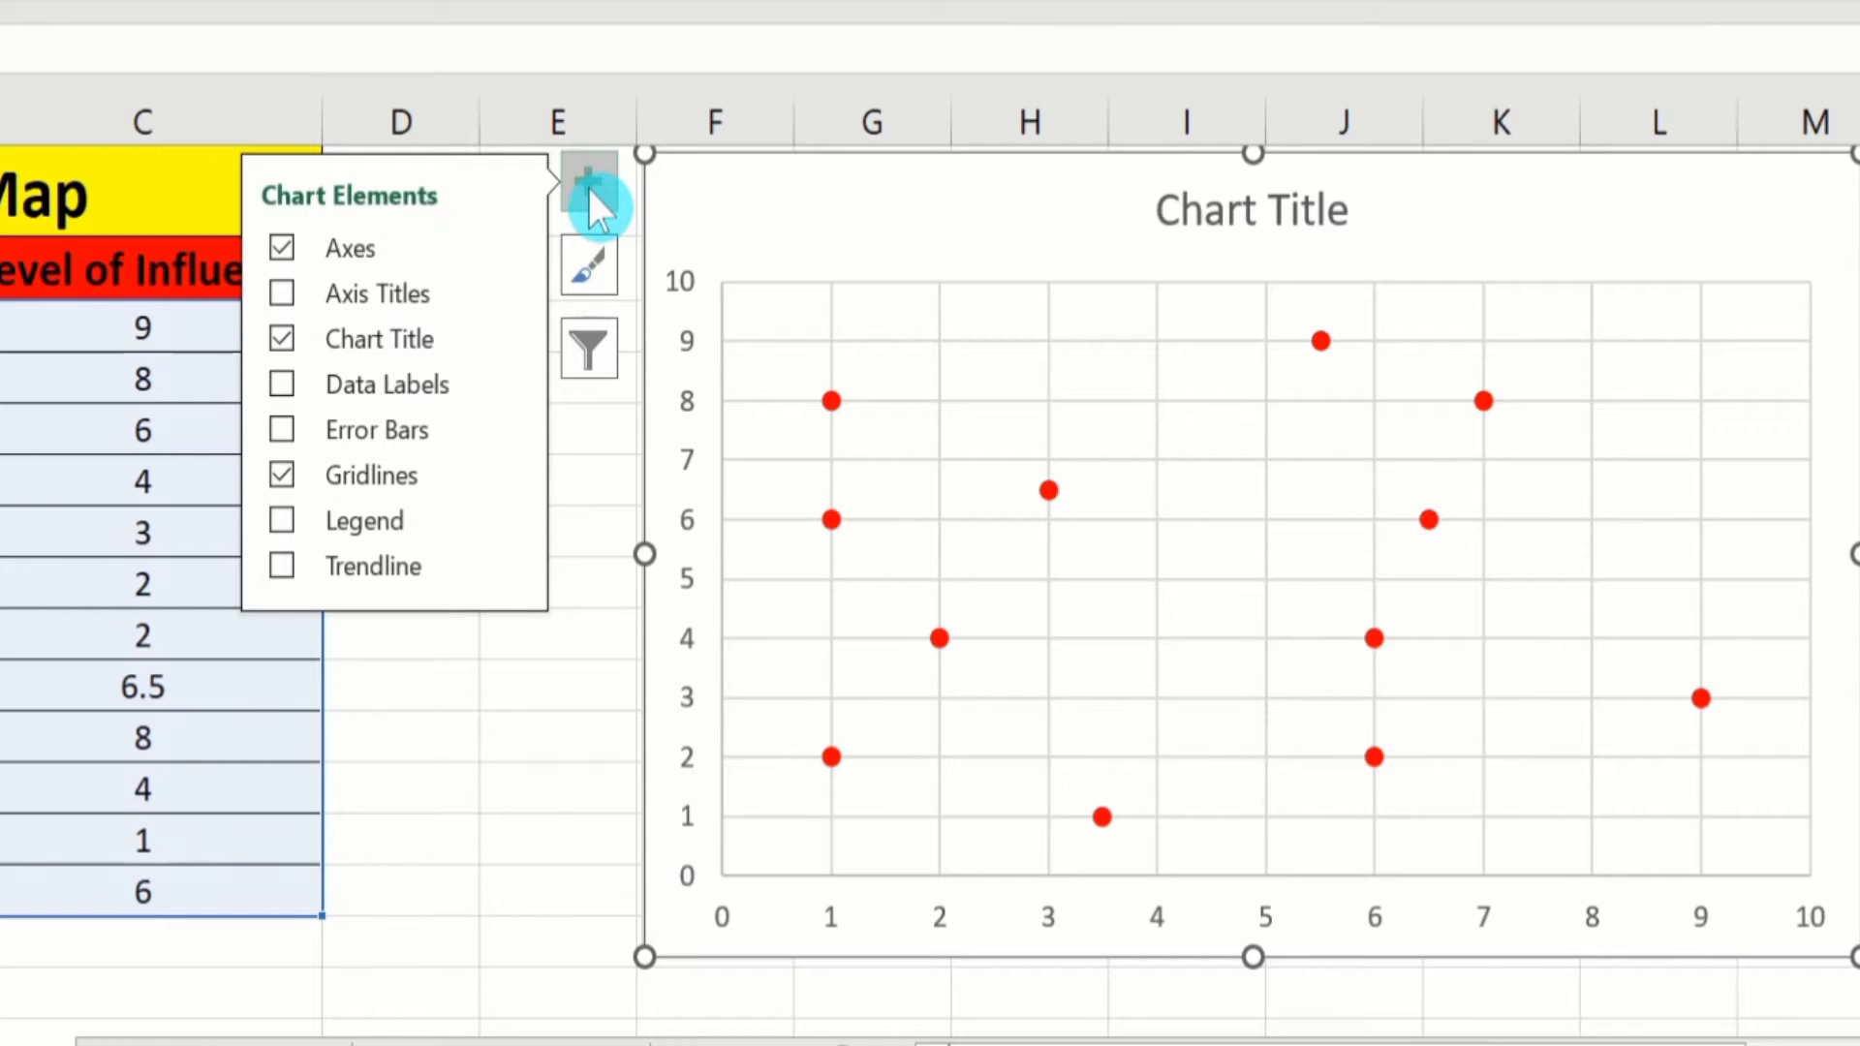
pyautogui.click(279, 287)
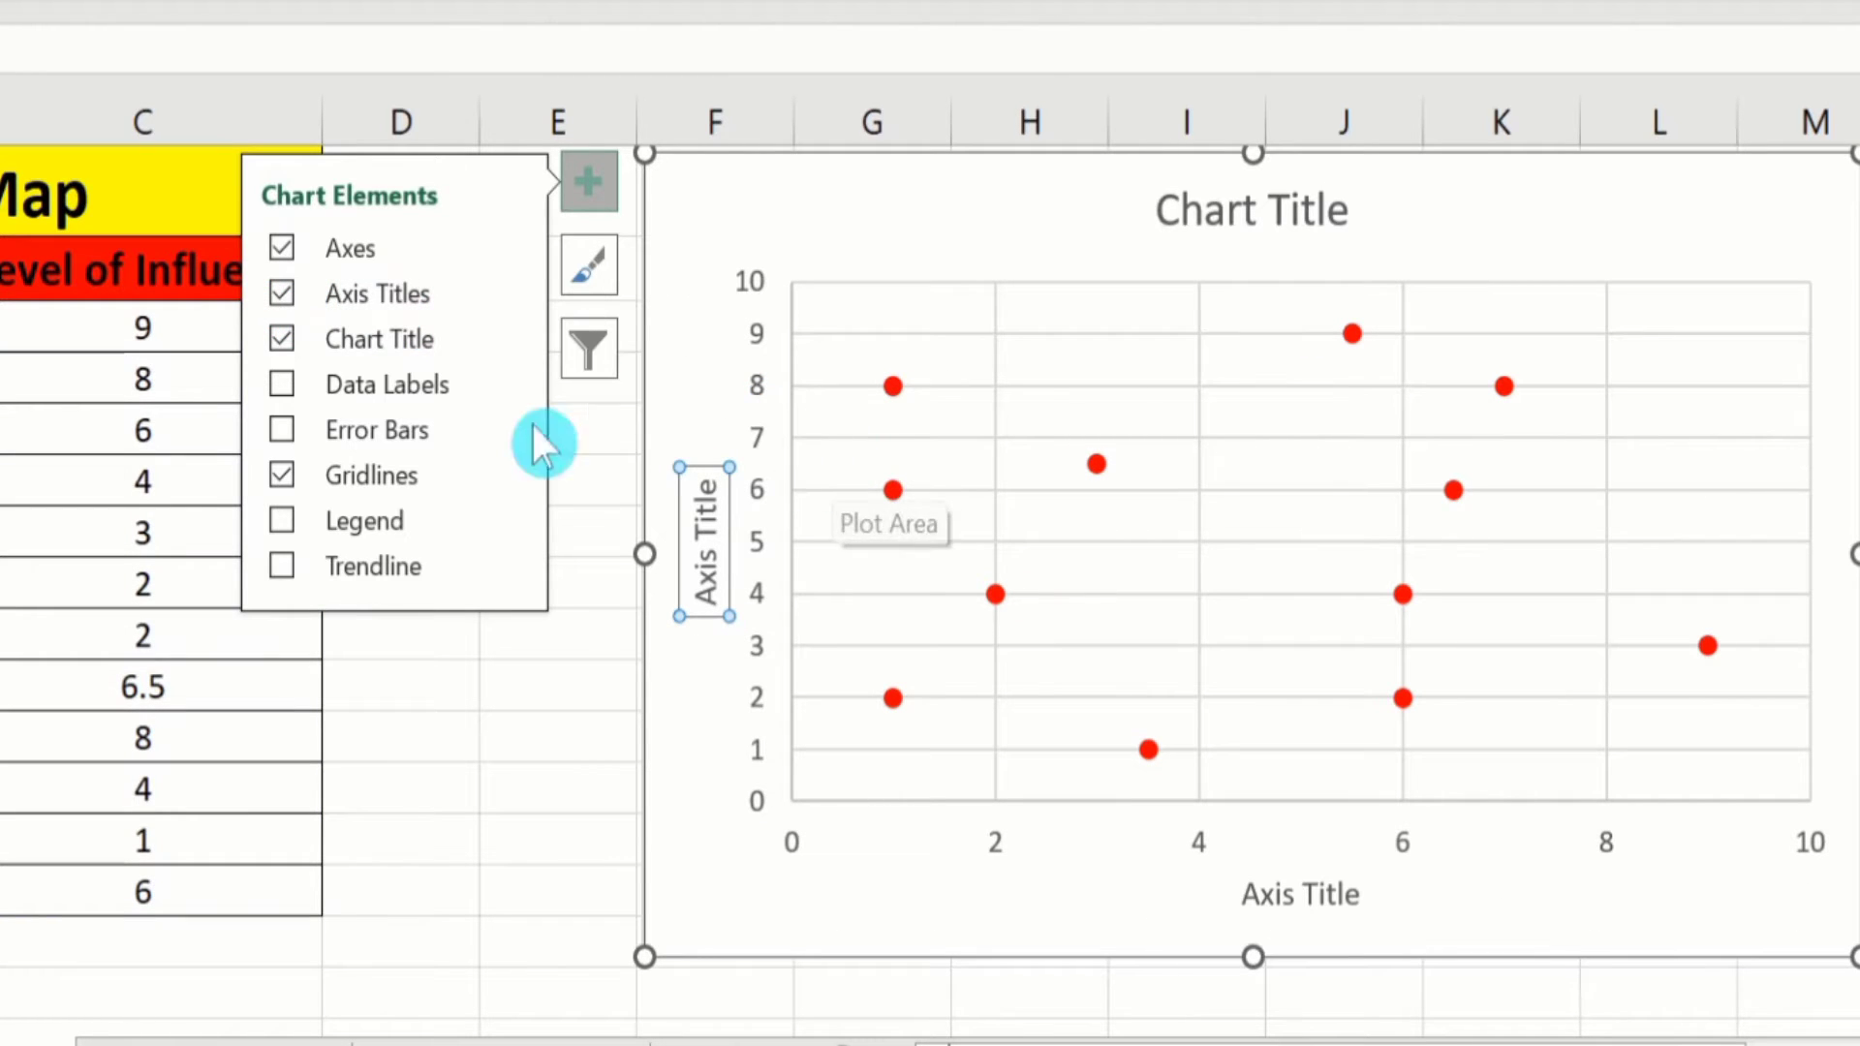
pyautogui.click(280, 474)
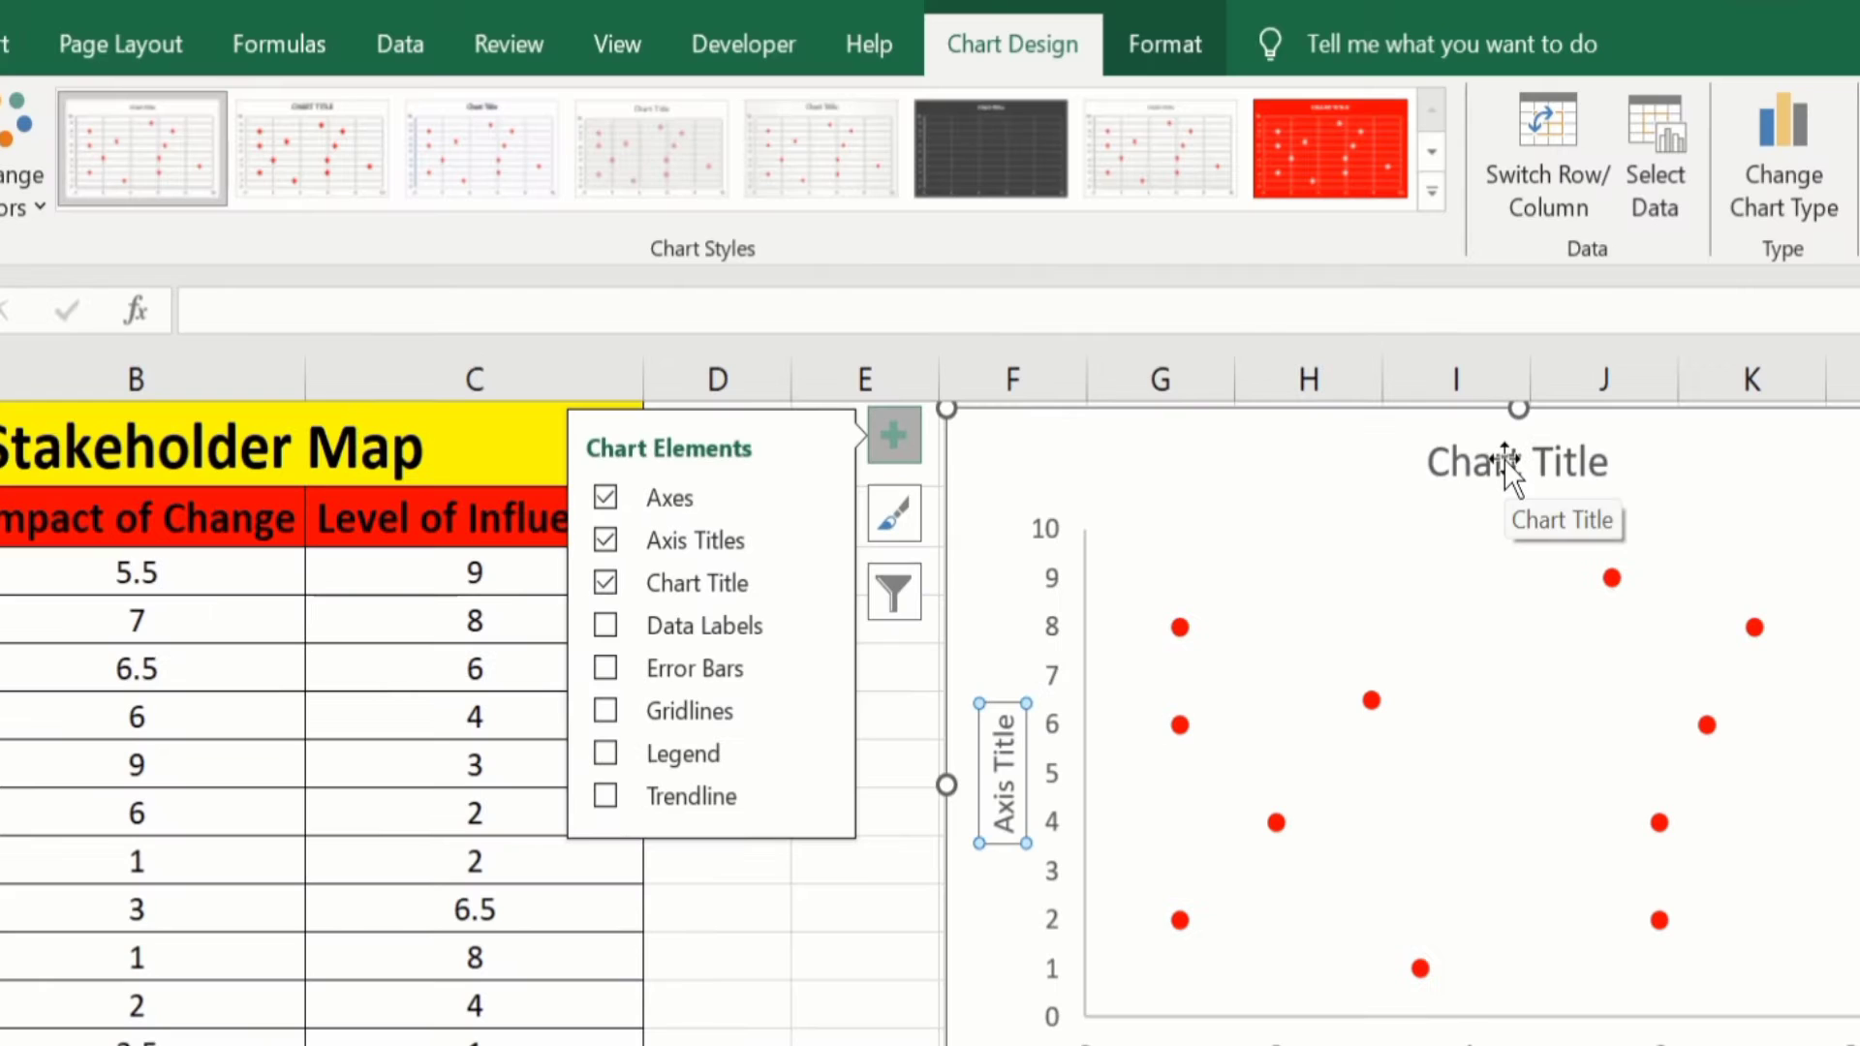
# Step: Link the chart title to the merged "Stakeholder Map" heading cell A1:C1 with a formula
pyautogui.click(1240, 211)
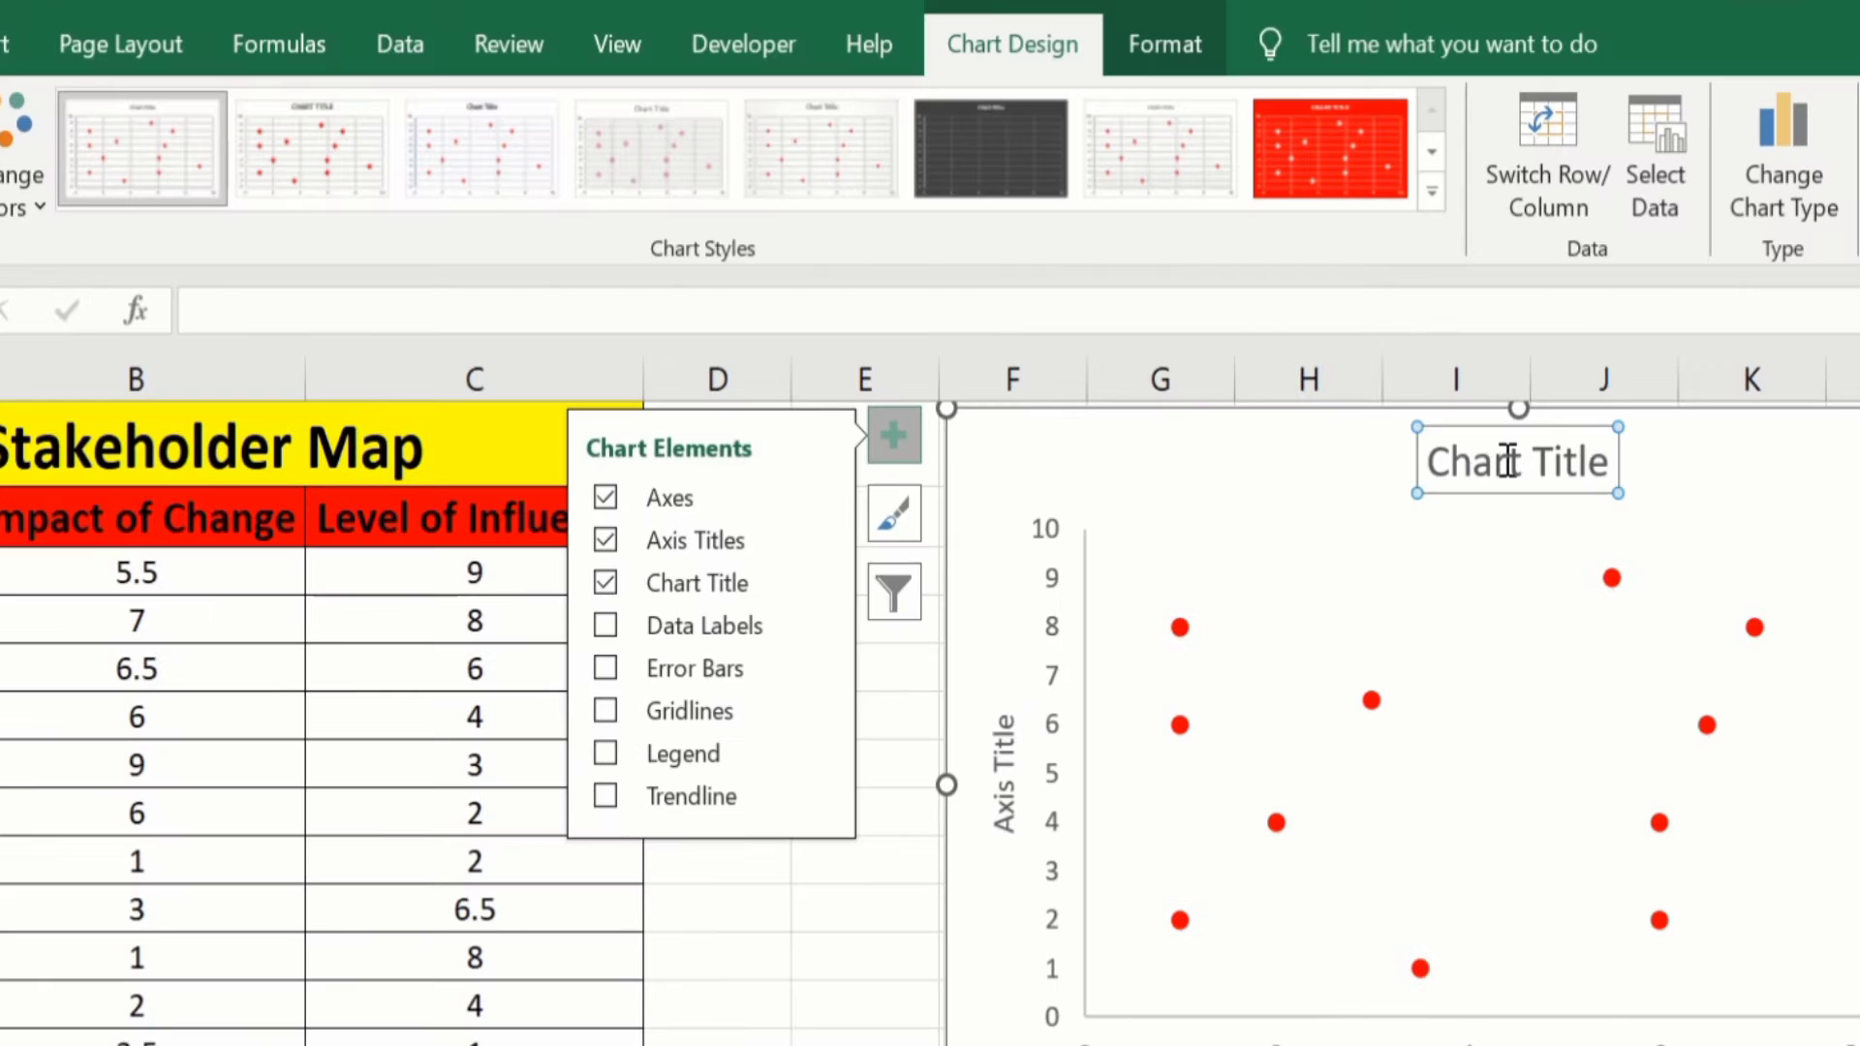
pyautogui.click(312, 317)
pyautogui.write('=')
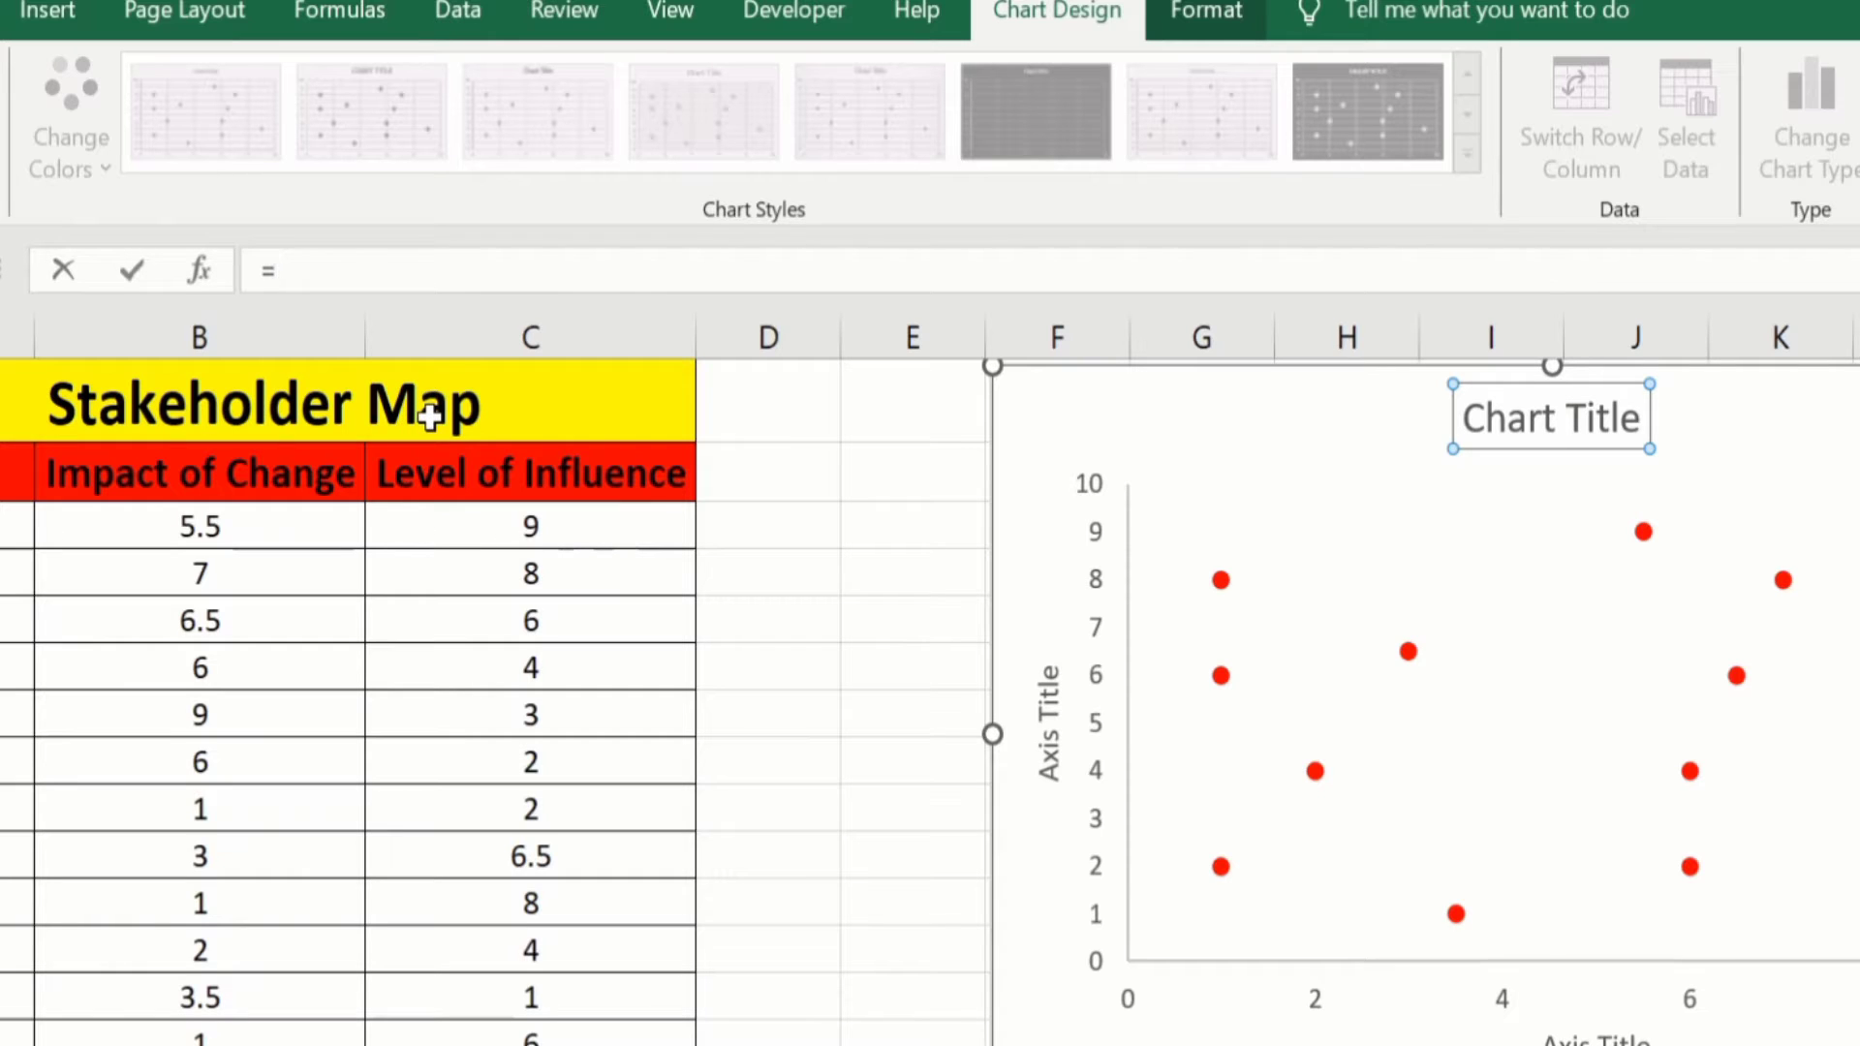
pyautogui.click(429, 414)
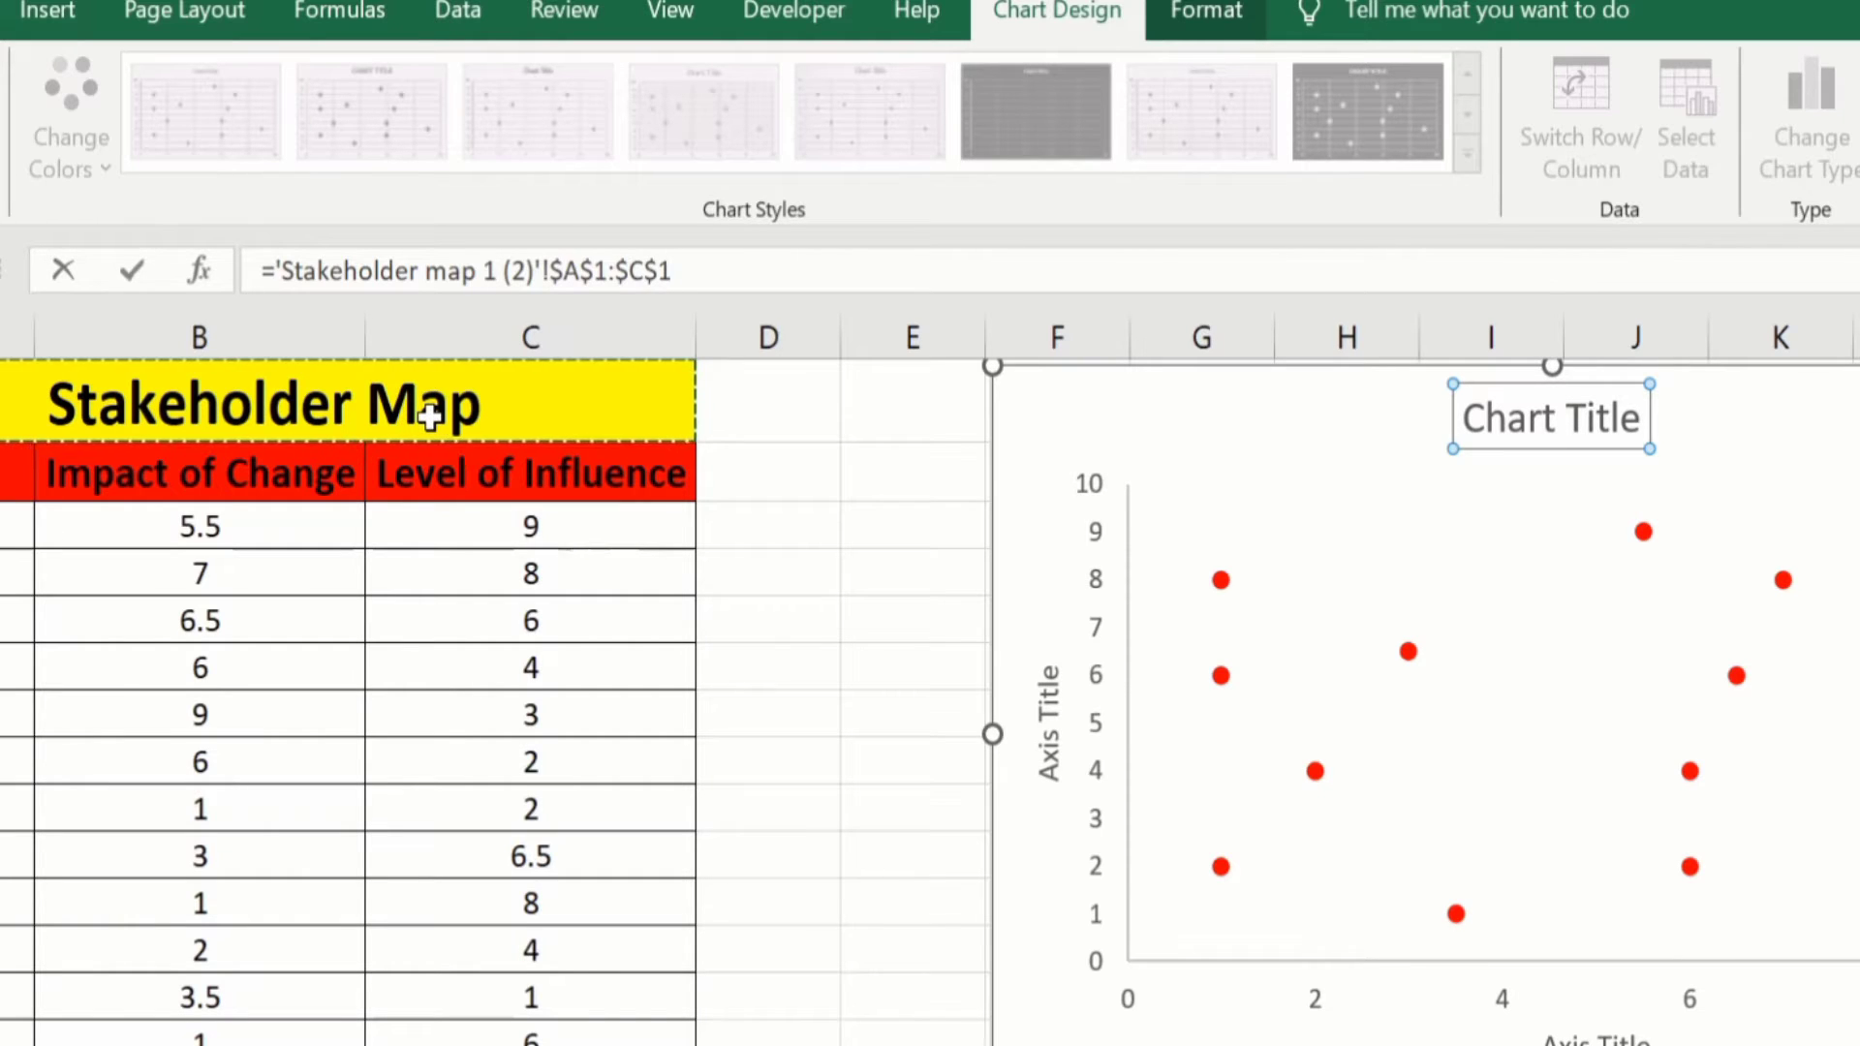
pyautogui.press('Return')
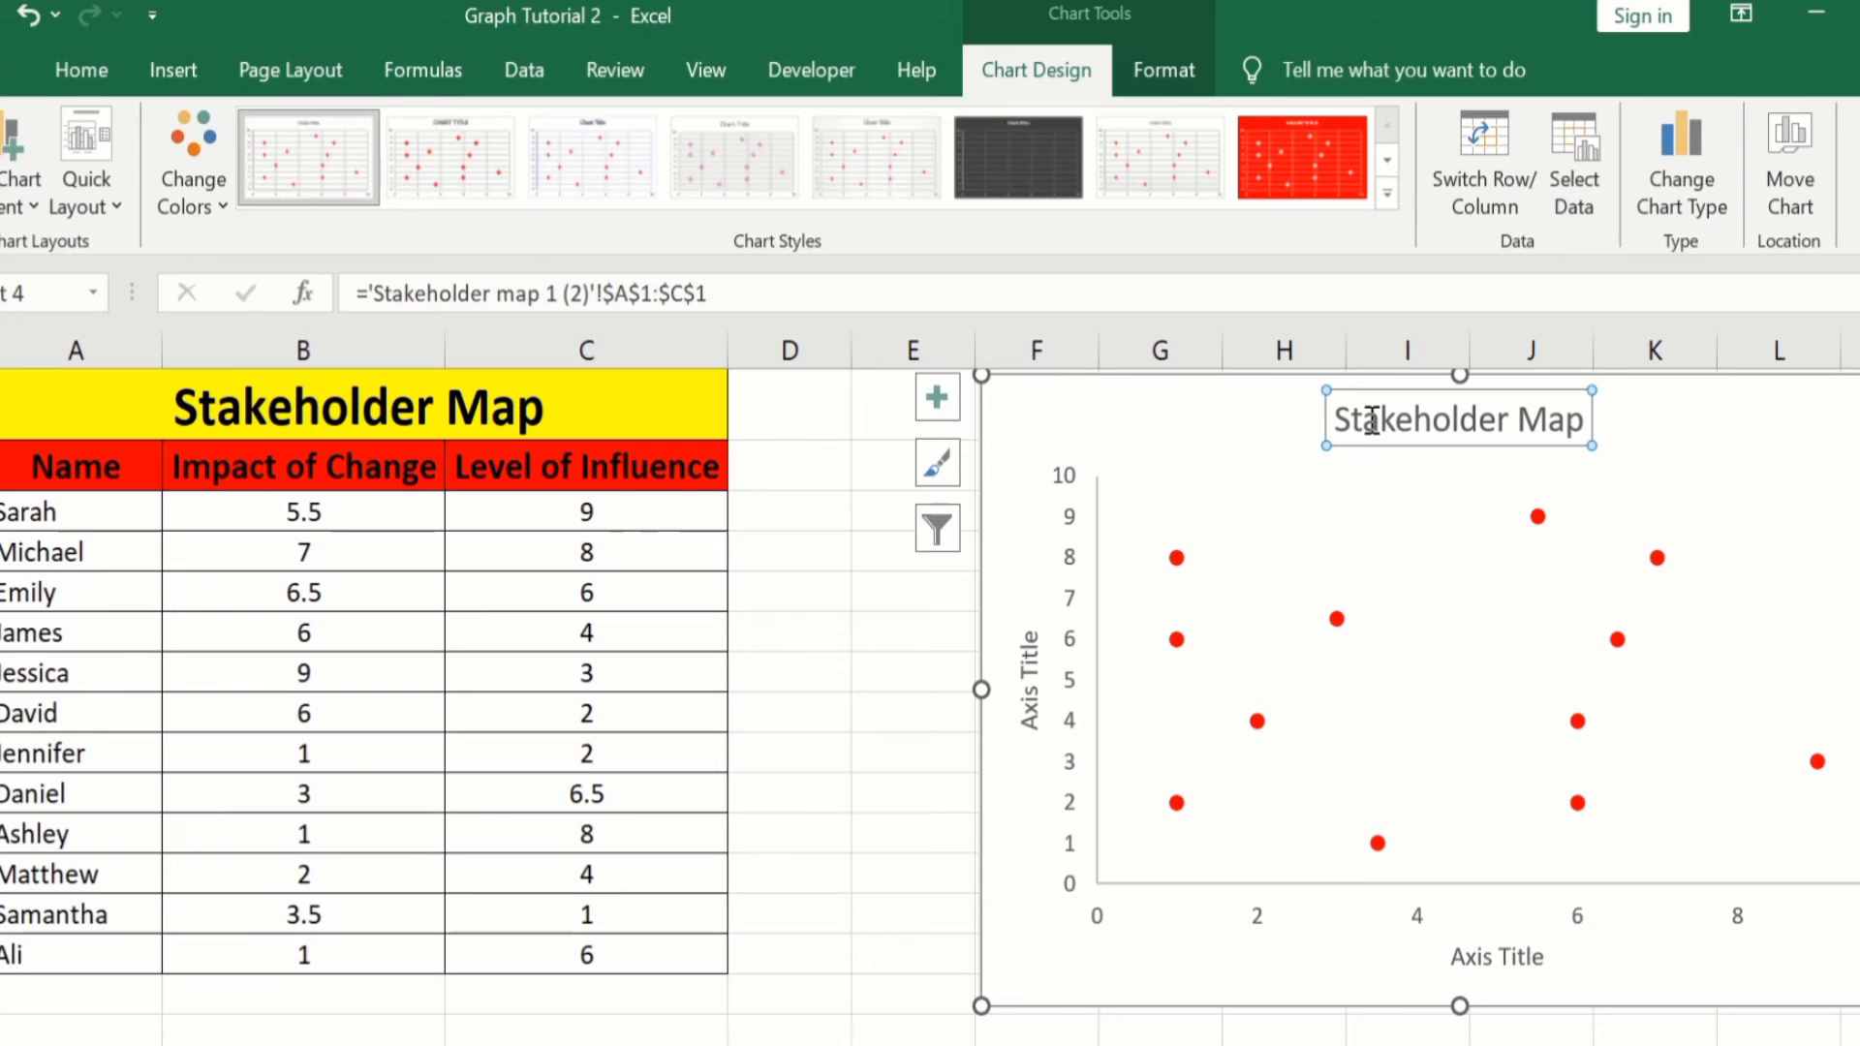
# Step: Format the chart title as bold black text at font size 16
pyautogui.click(88, 72)
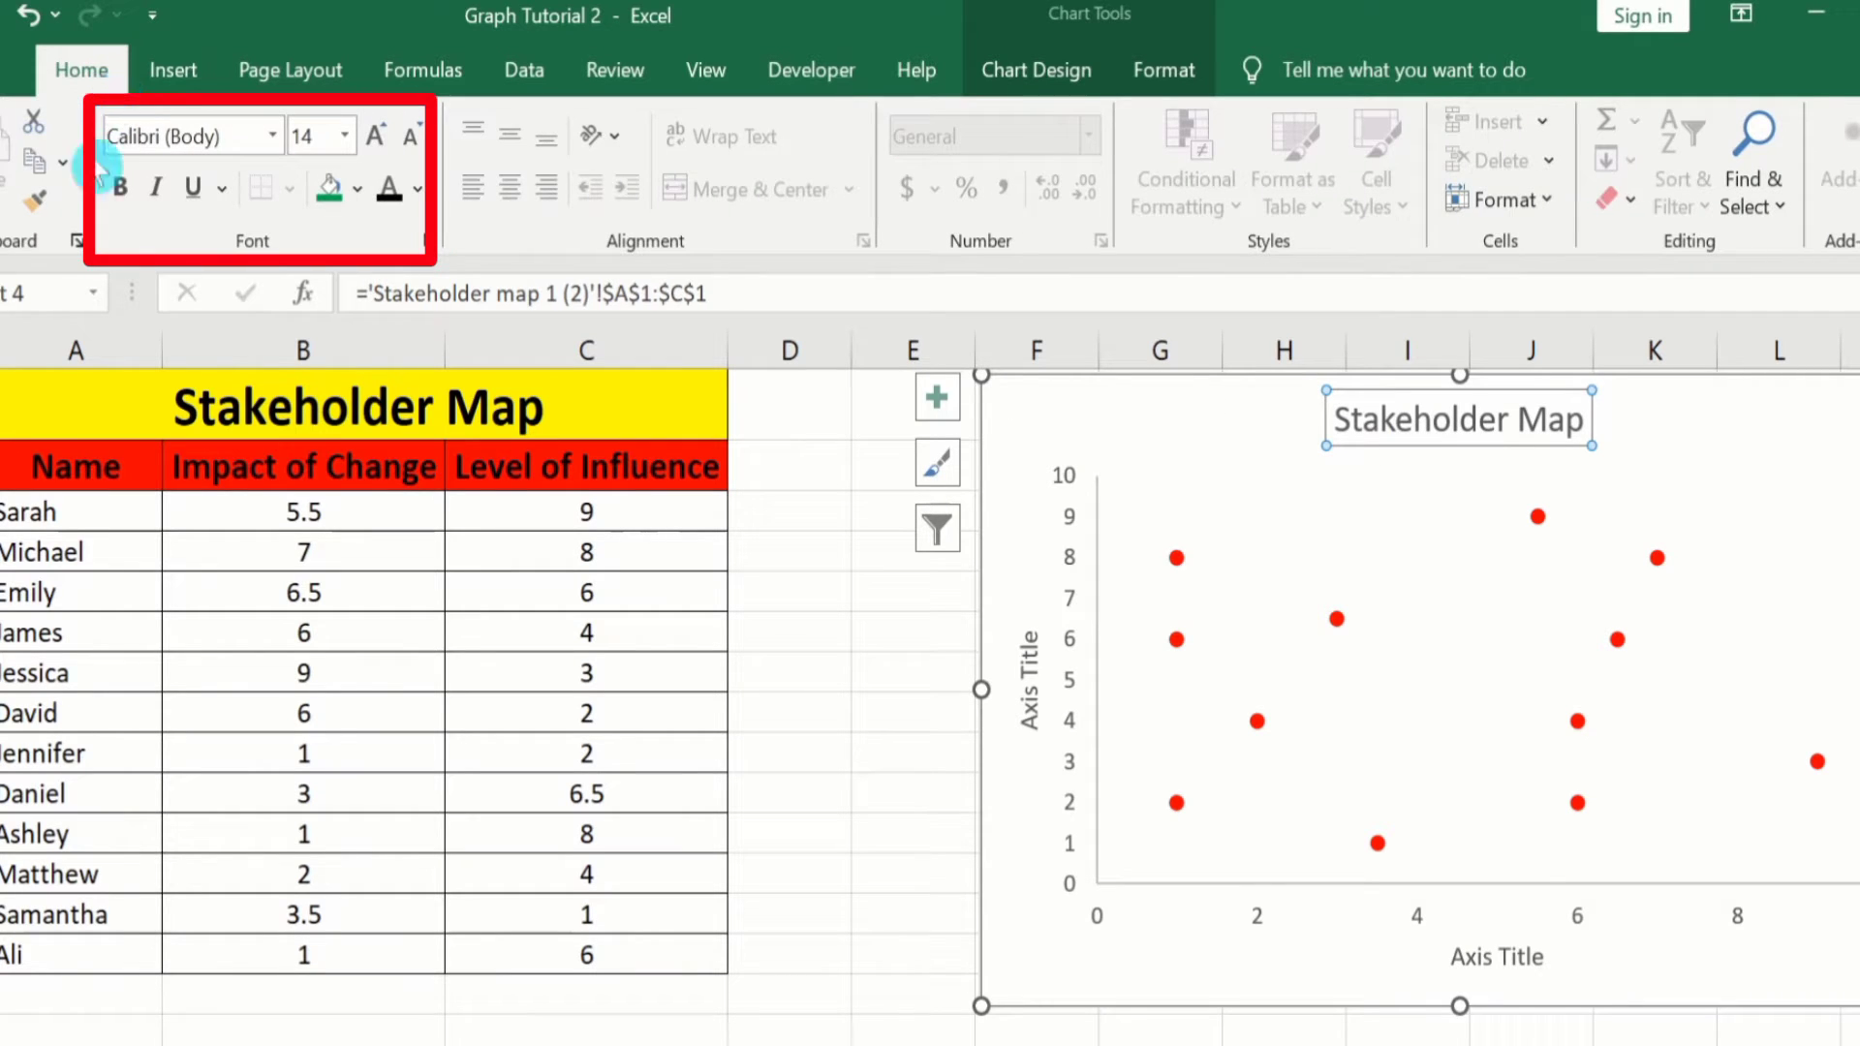
pyautogui.click(118, 189)
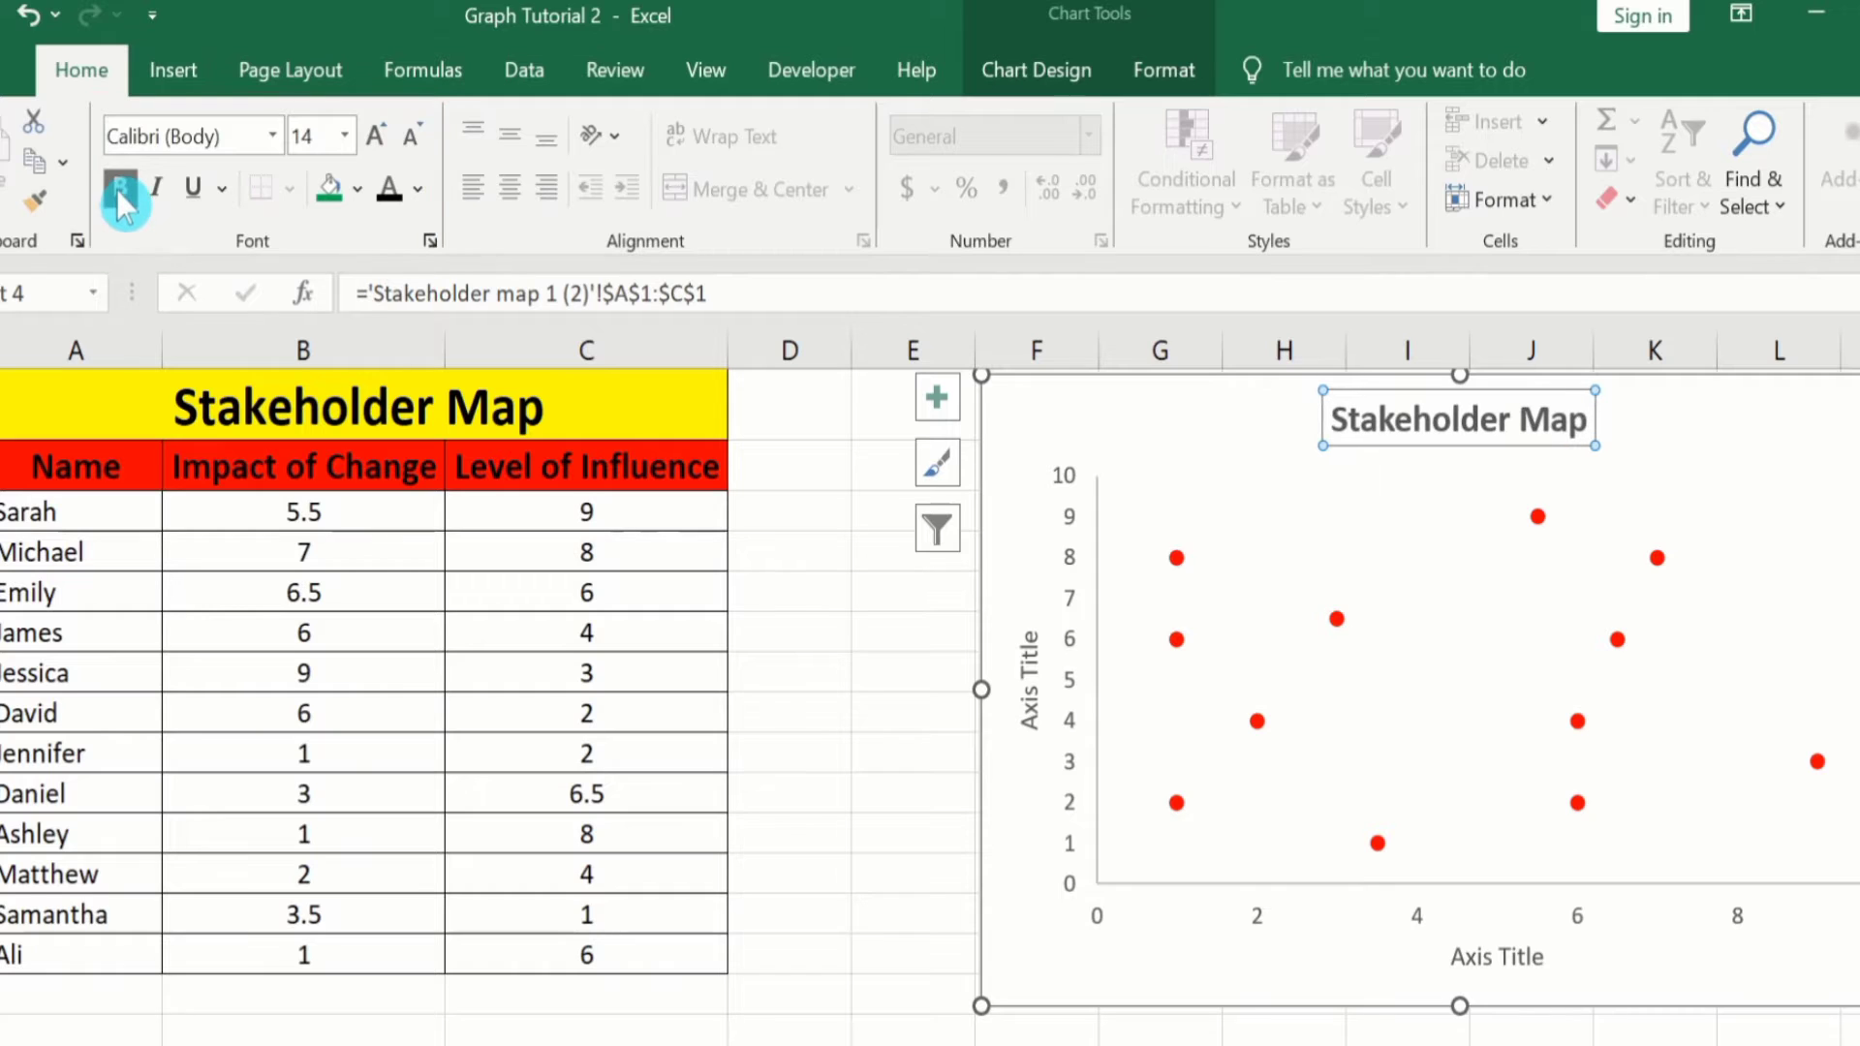
pyautogui.click(394, 199)
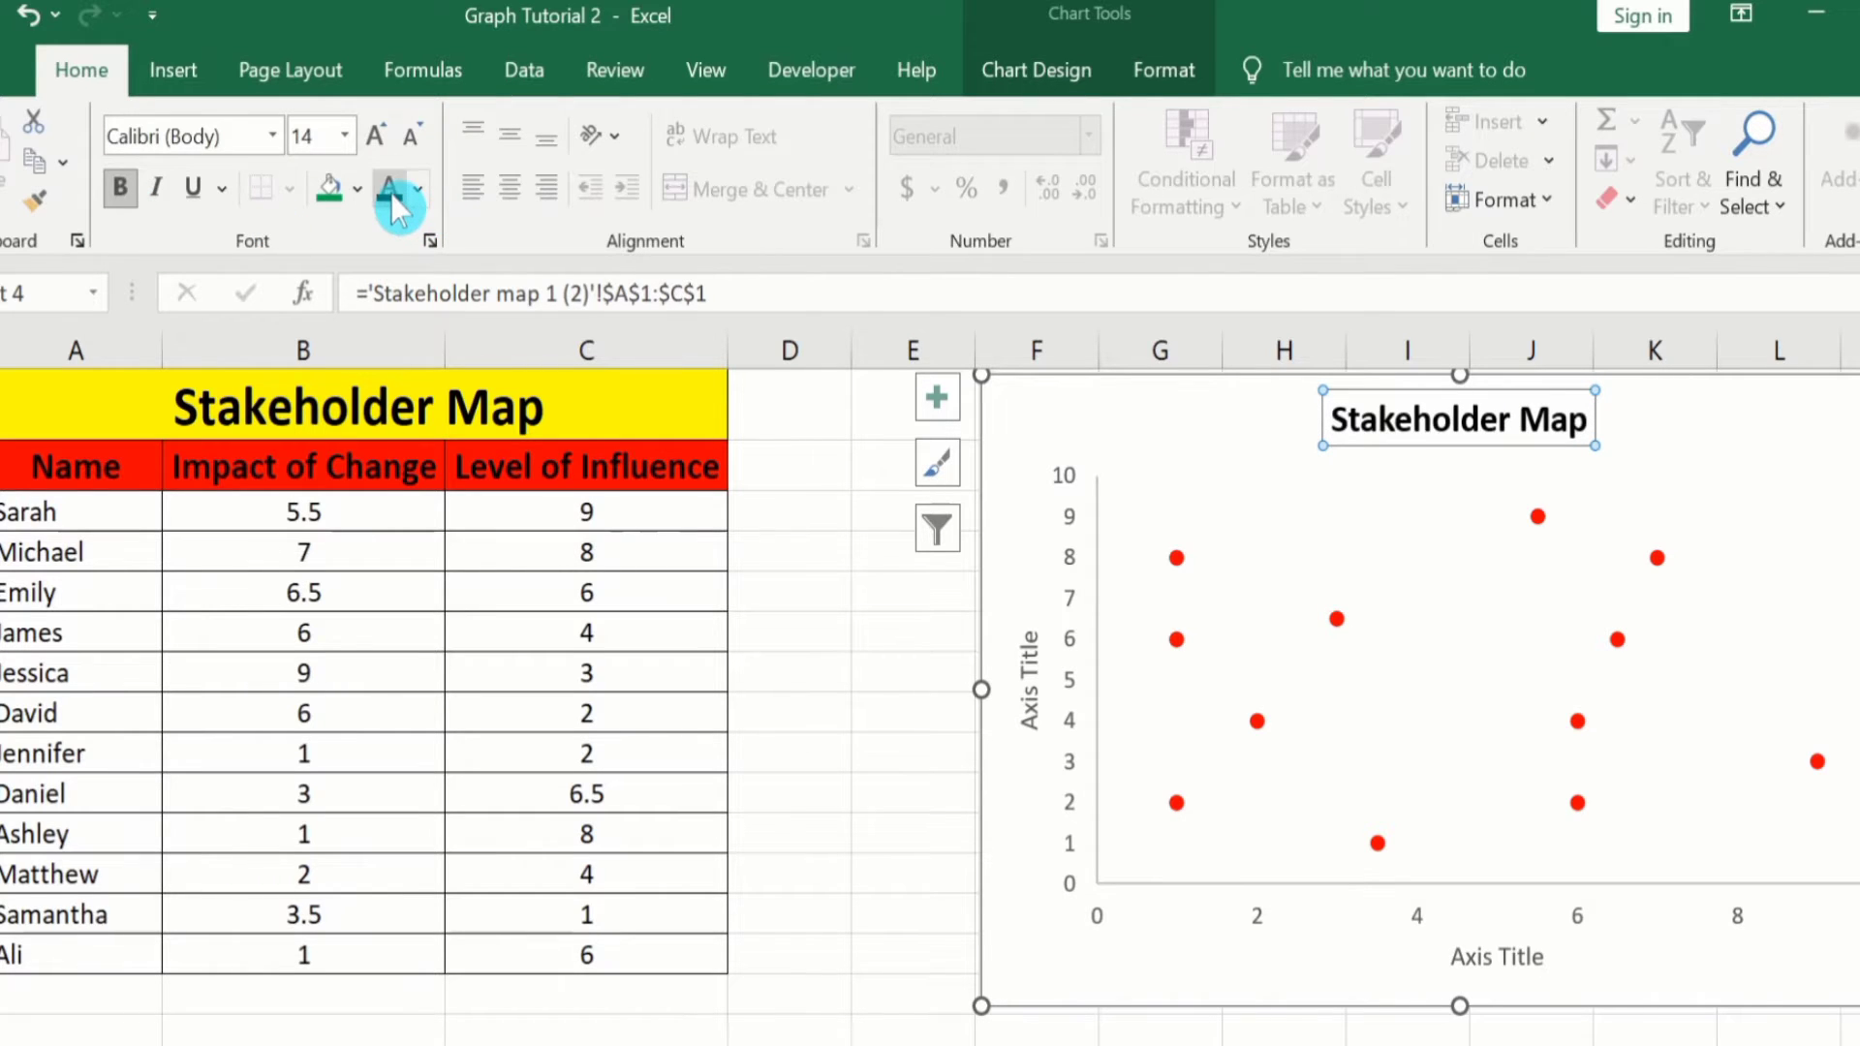
pyautogui.click(348, 137)
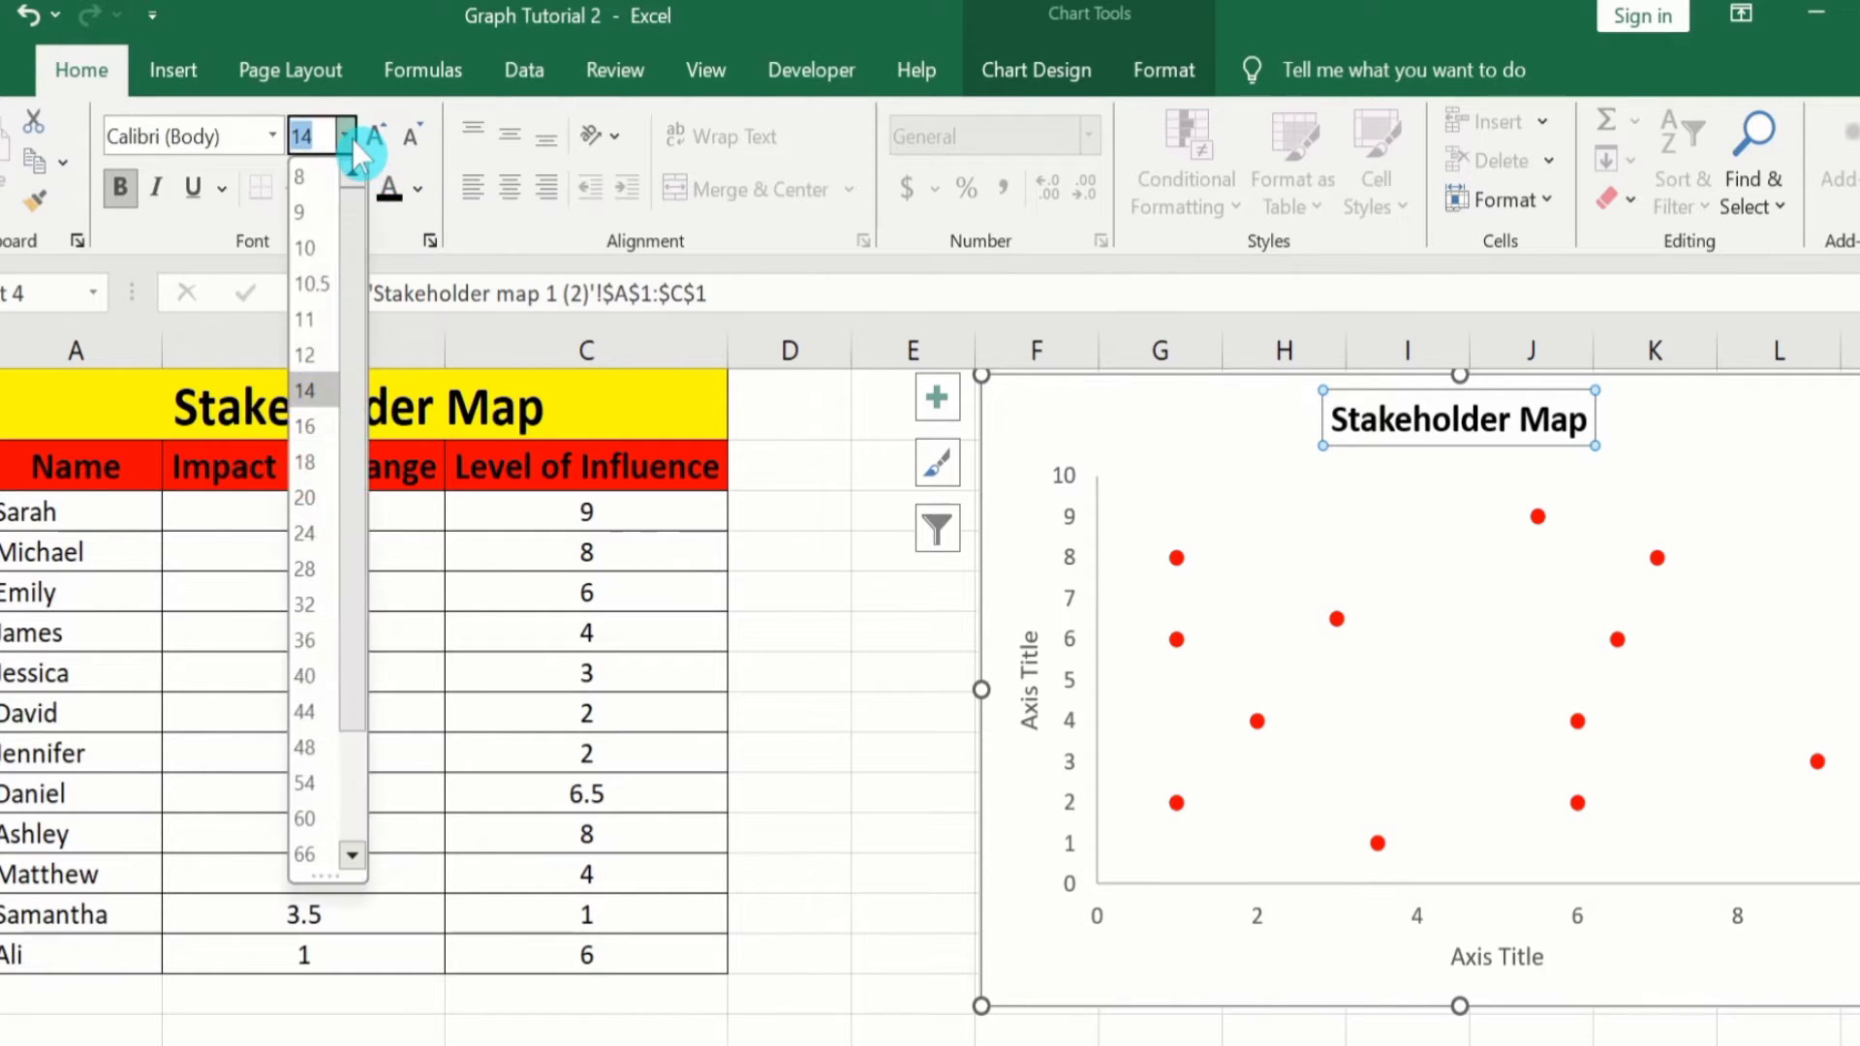
pyautogui.click(322, 427)
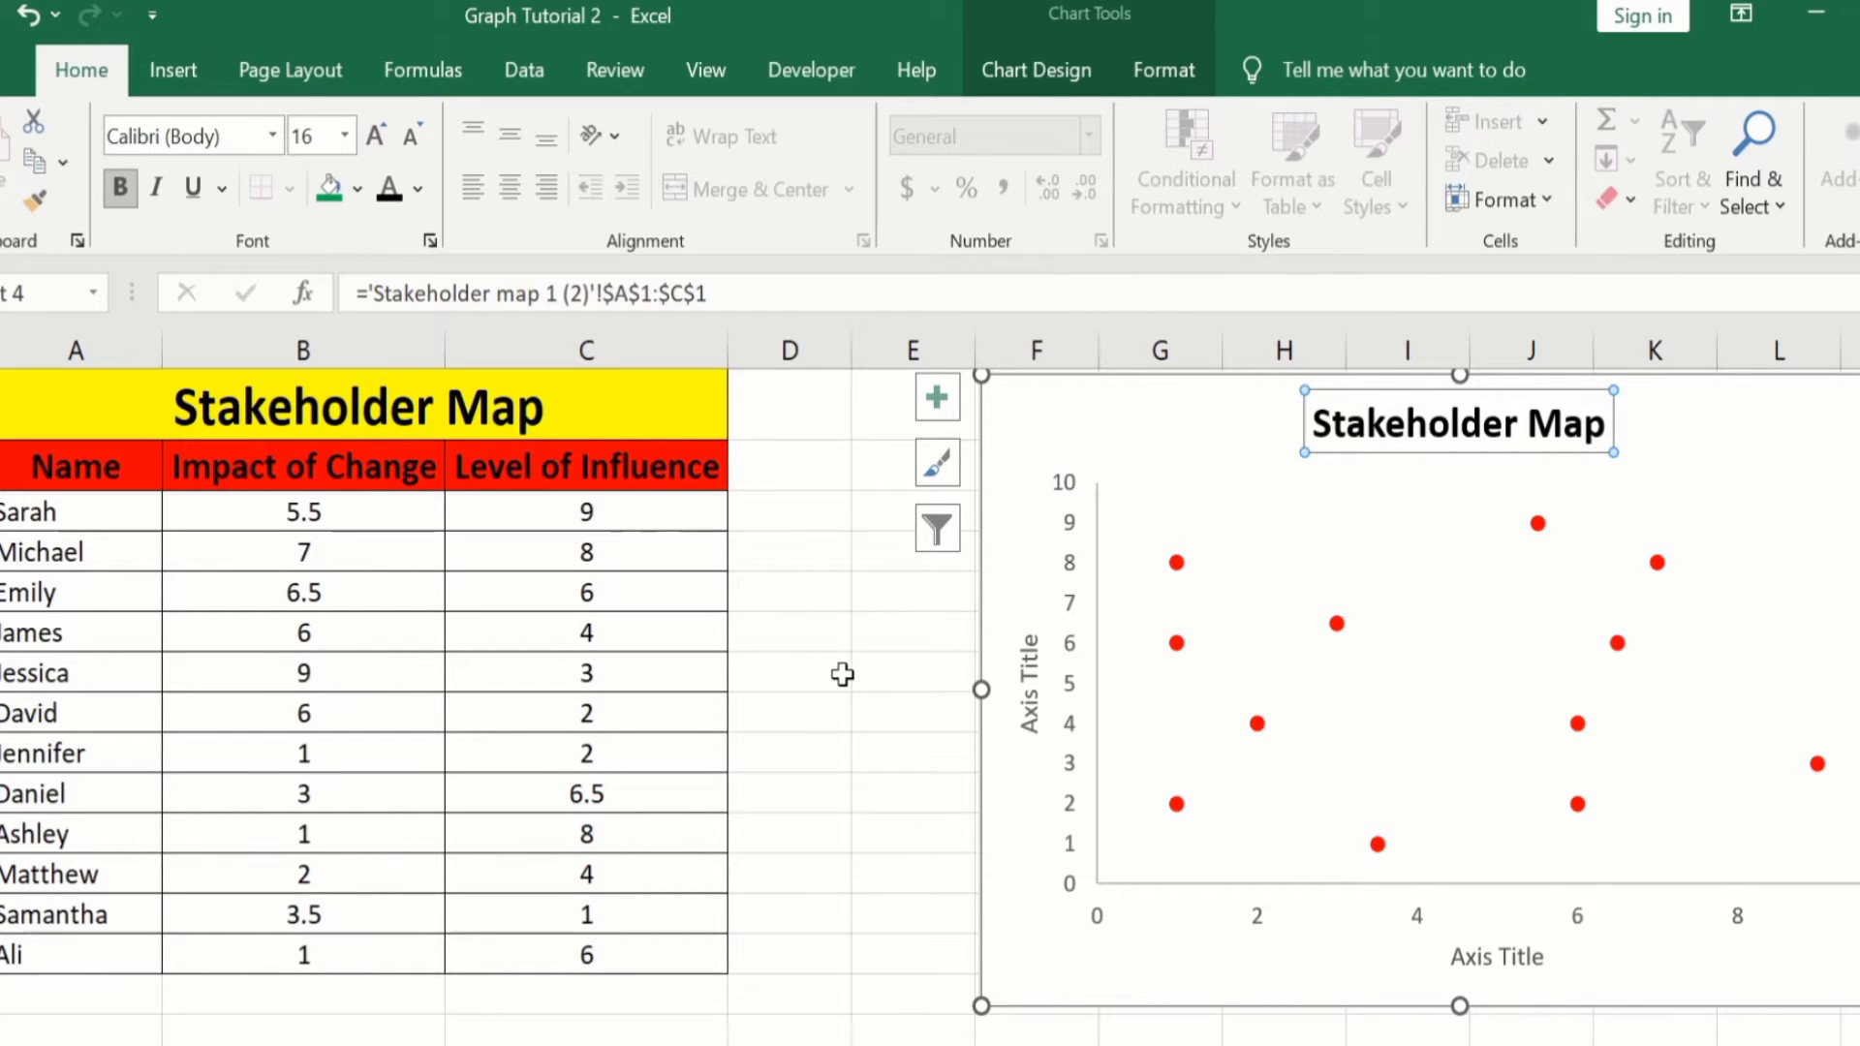
# Step: Link the vertical axis title to the "Level of Influence" header in cell C2 with a formula
pyautogui.click(1027, 668)
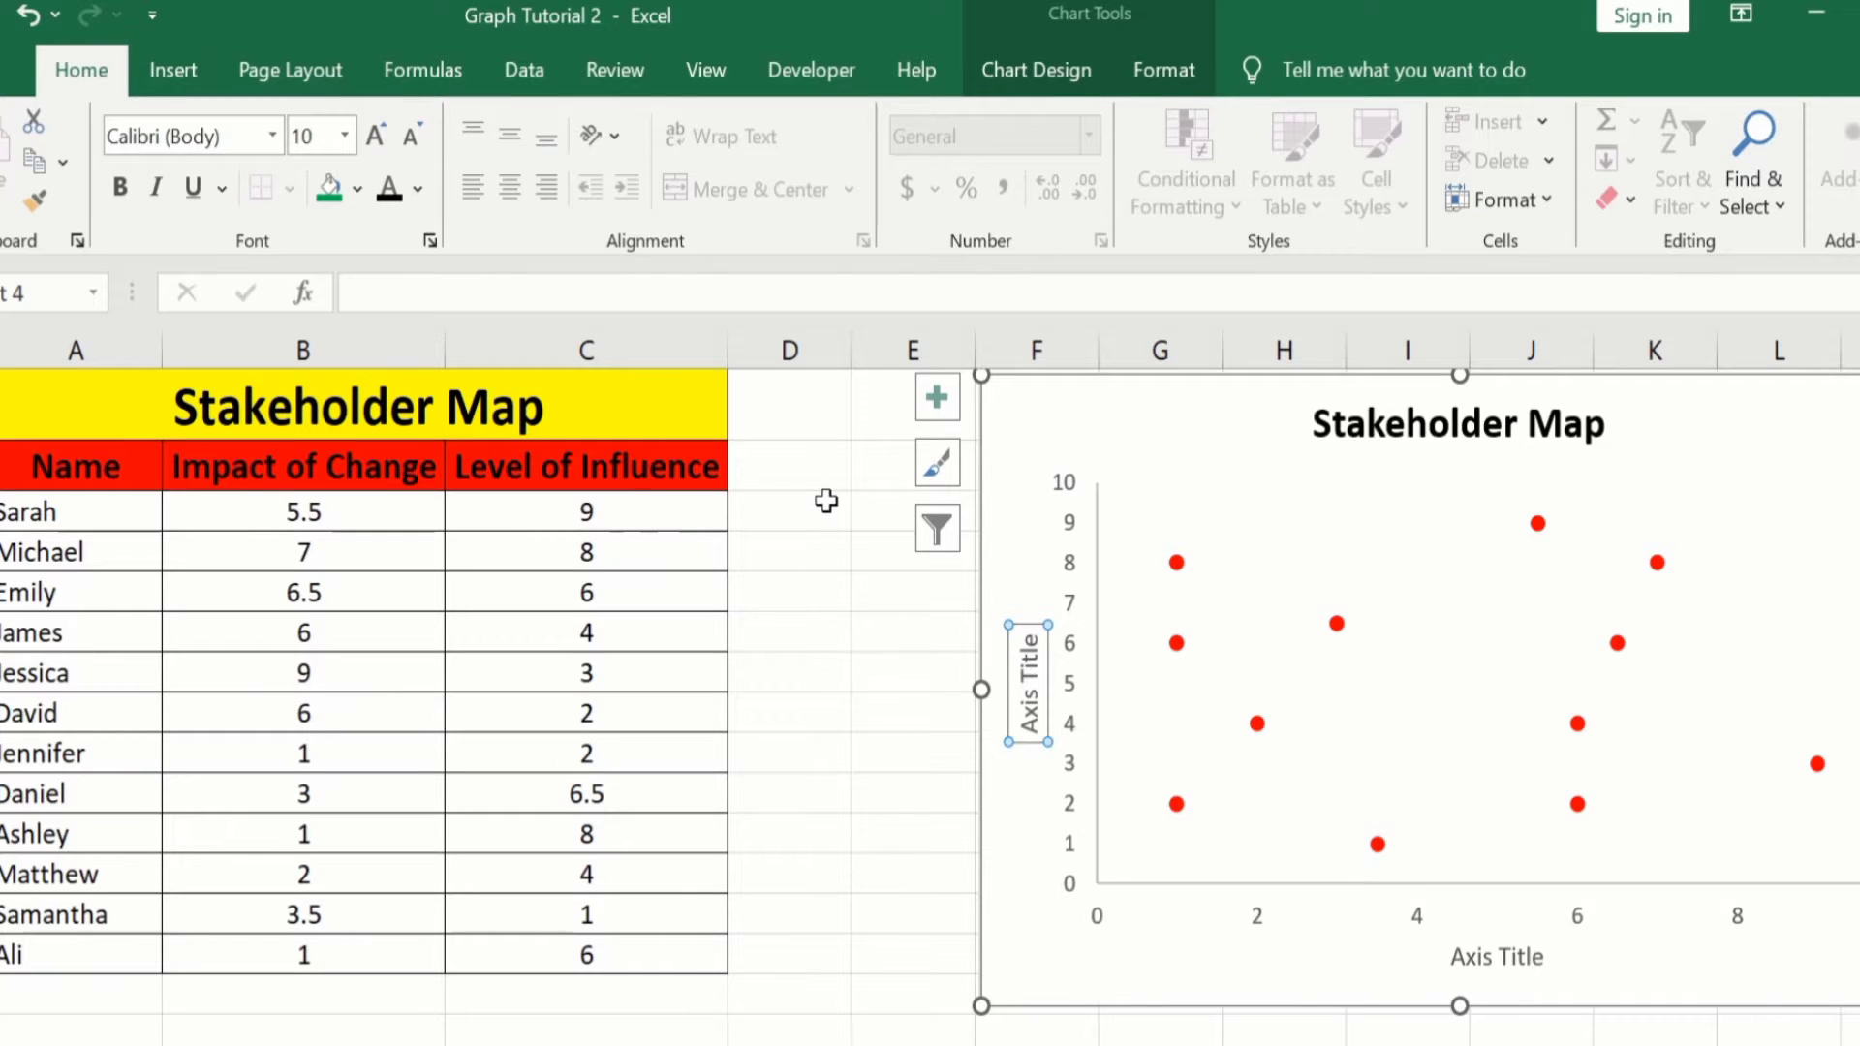
pyautogui.click(411, 294)
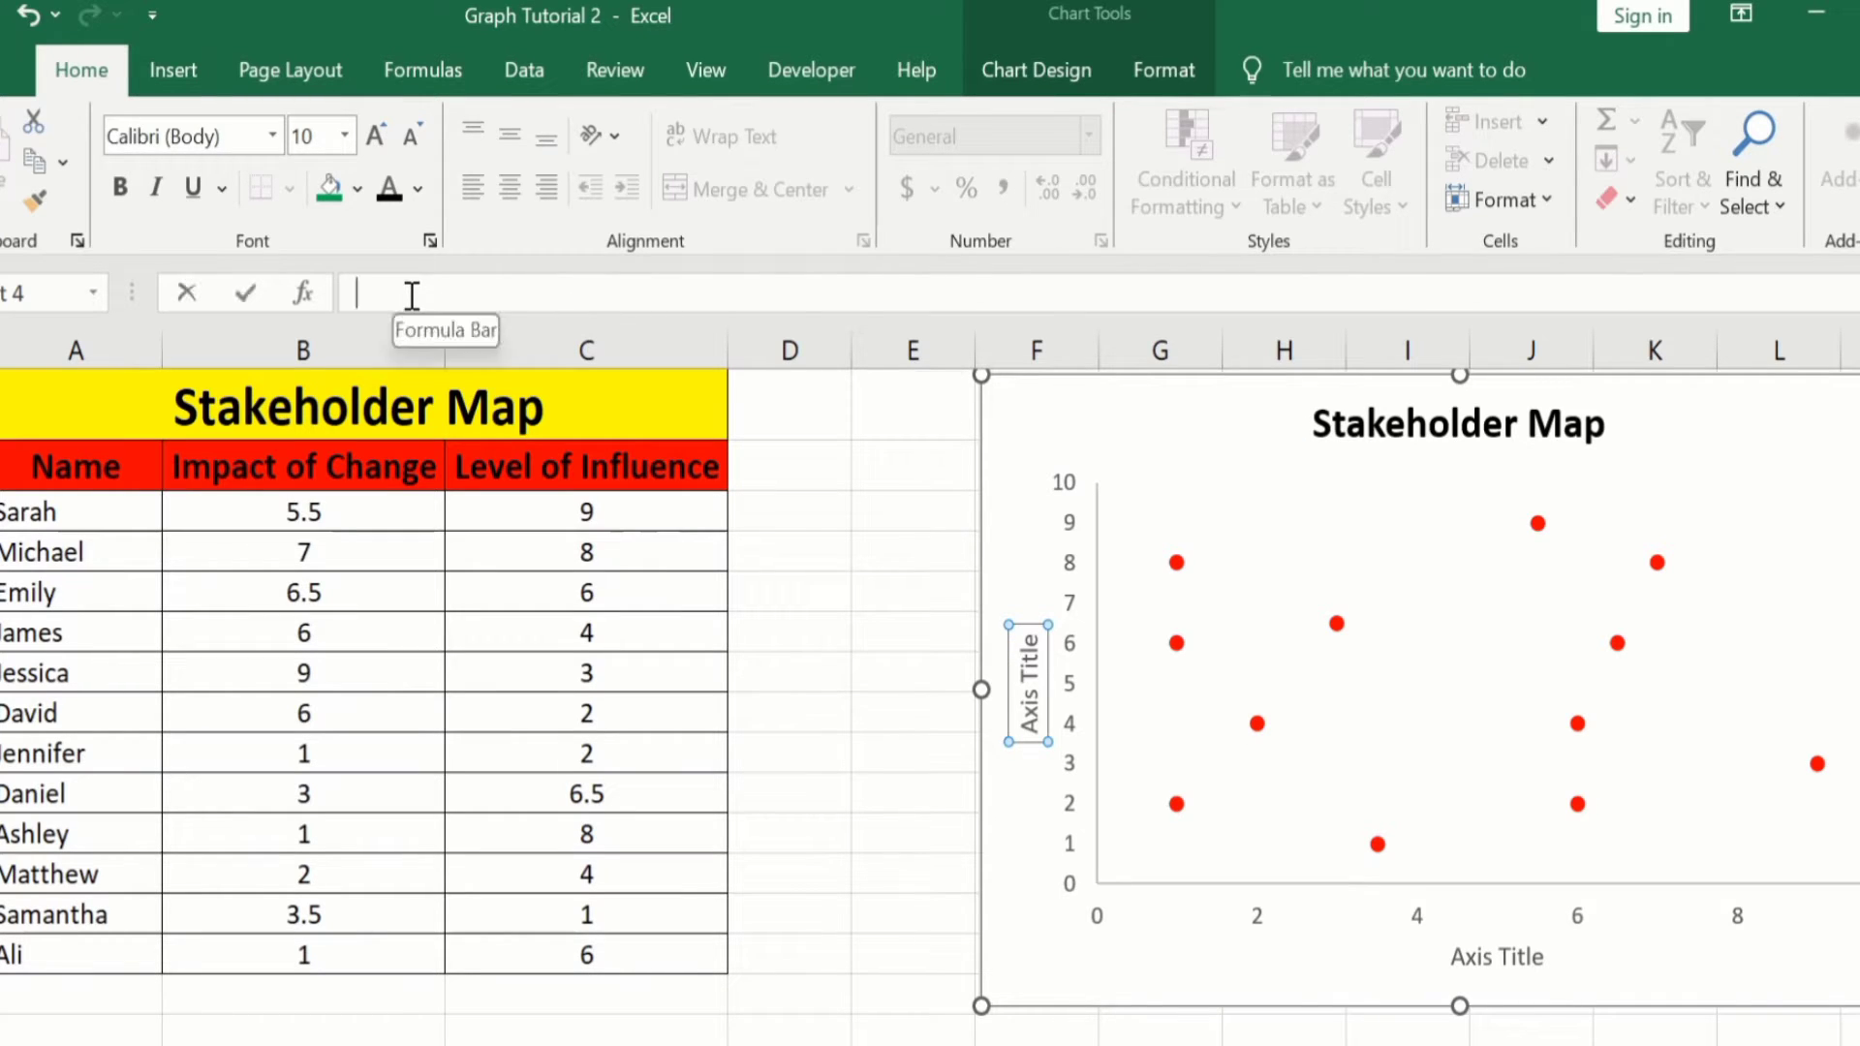
pyautogui.write('=')
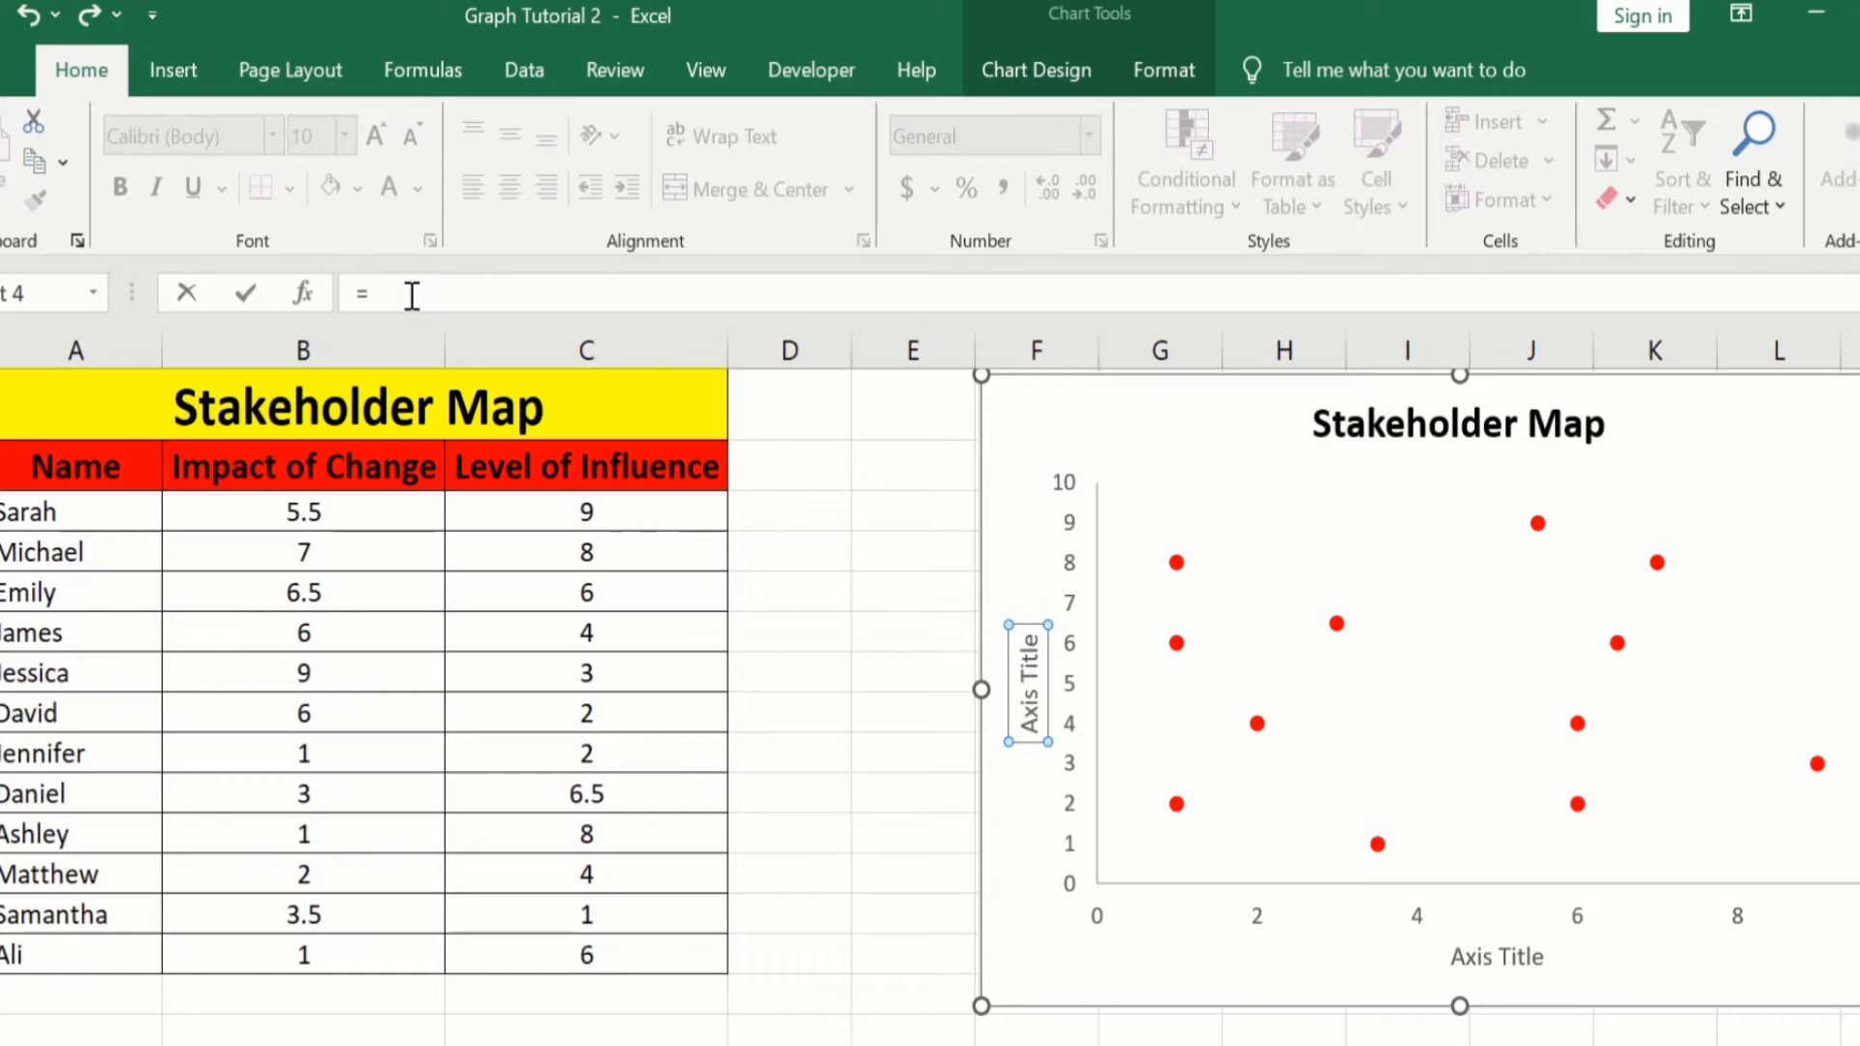
pyautogui.click(569, 471)
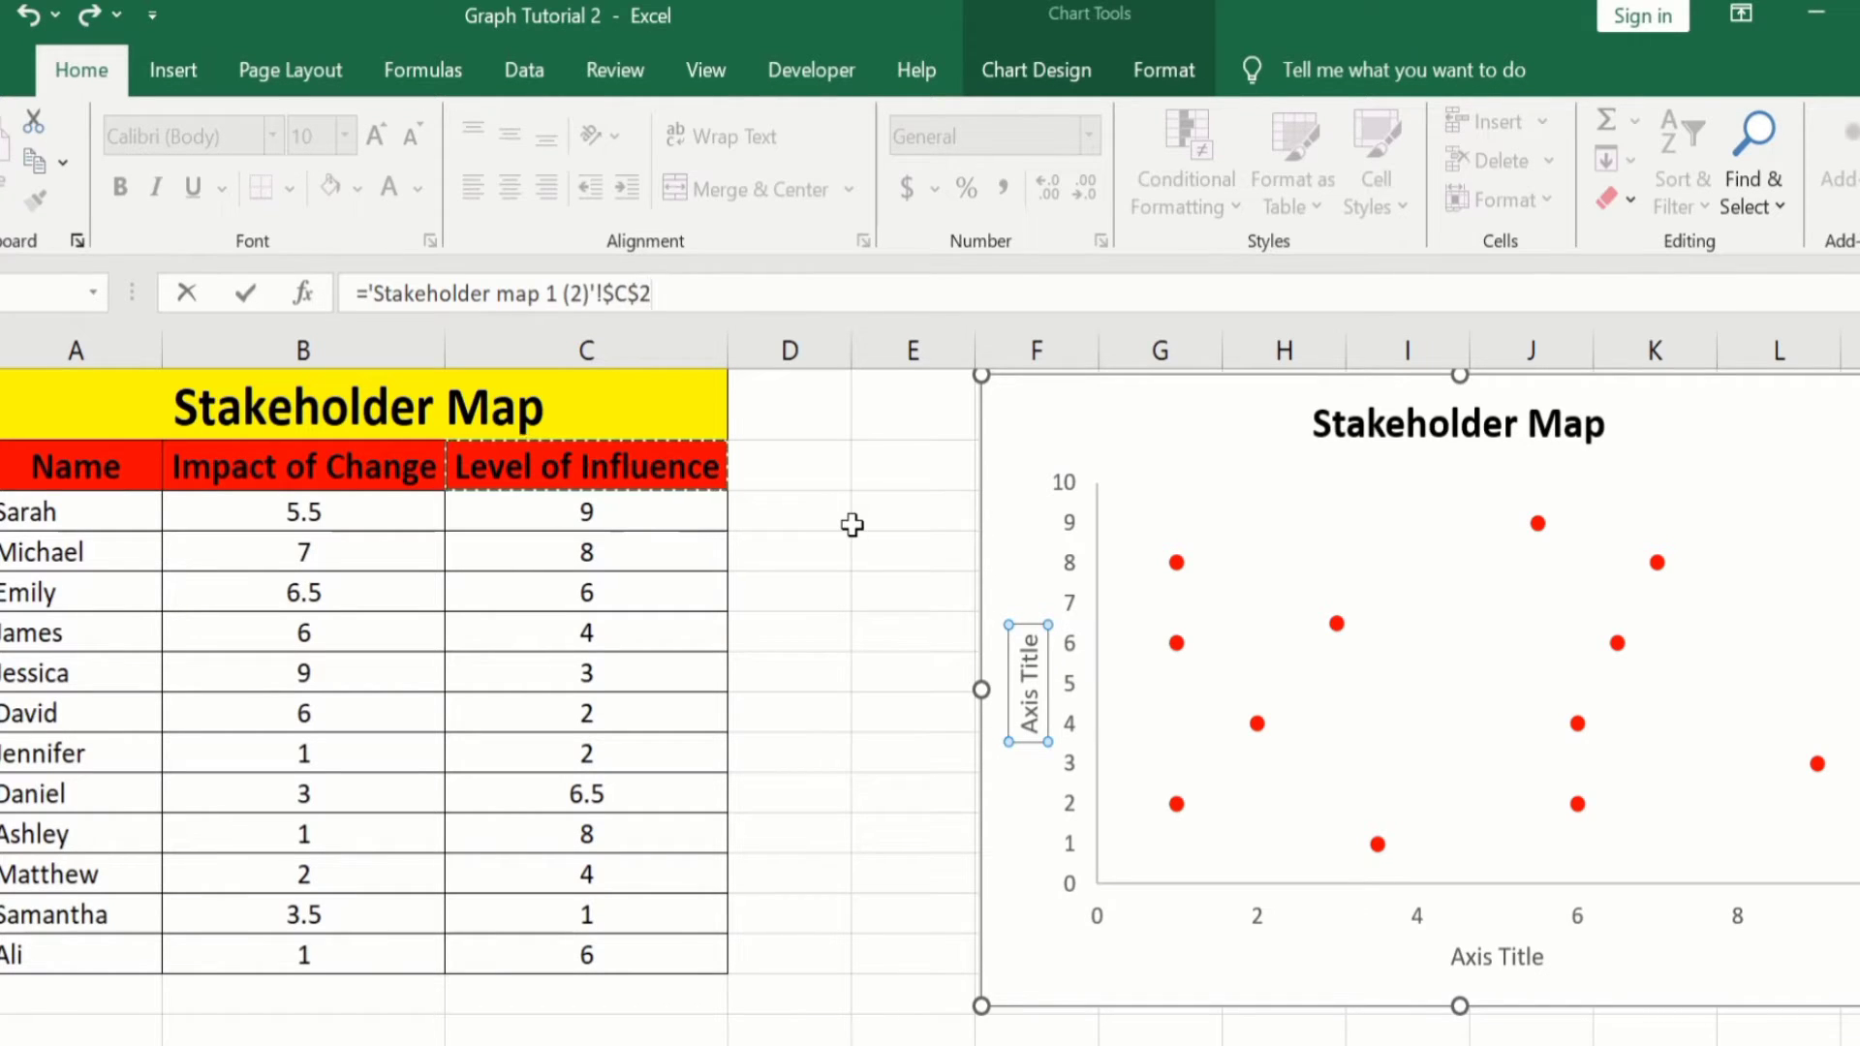
pyautogui.press('Return')
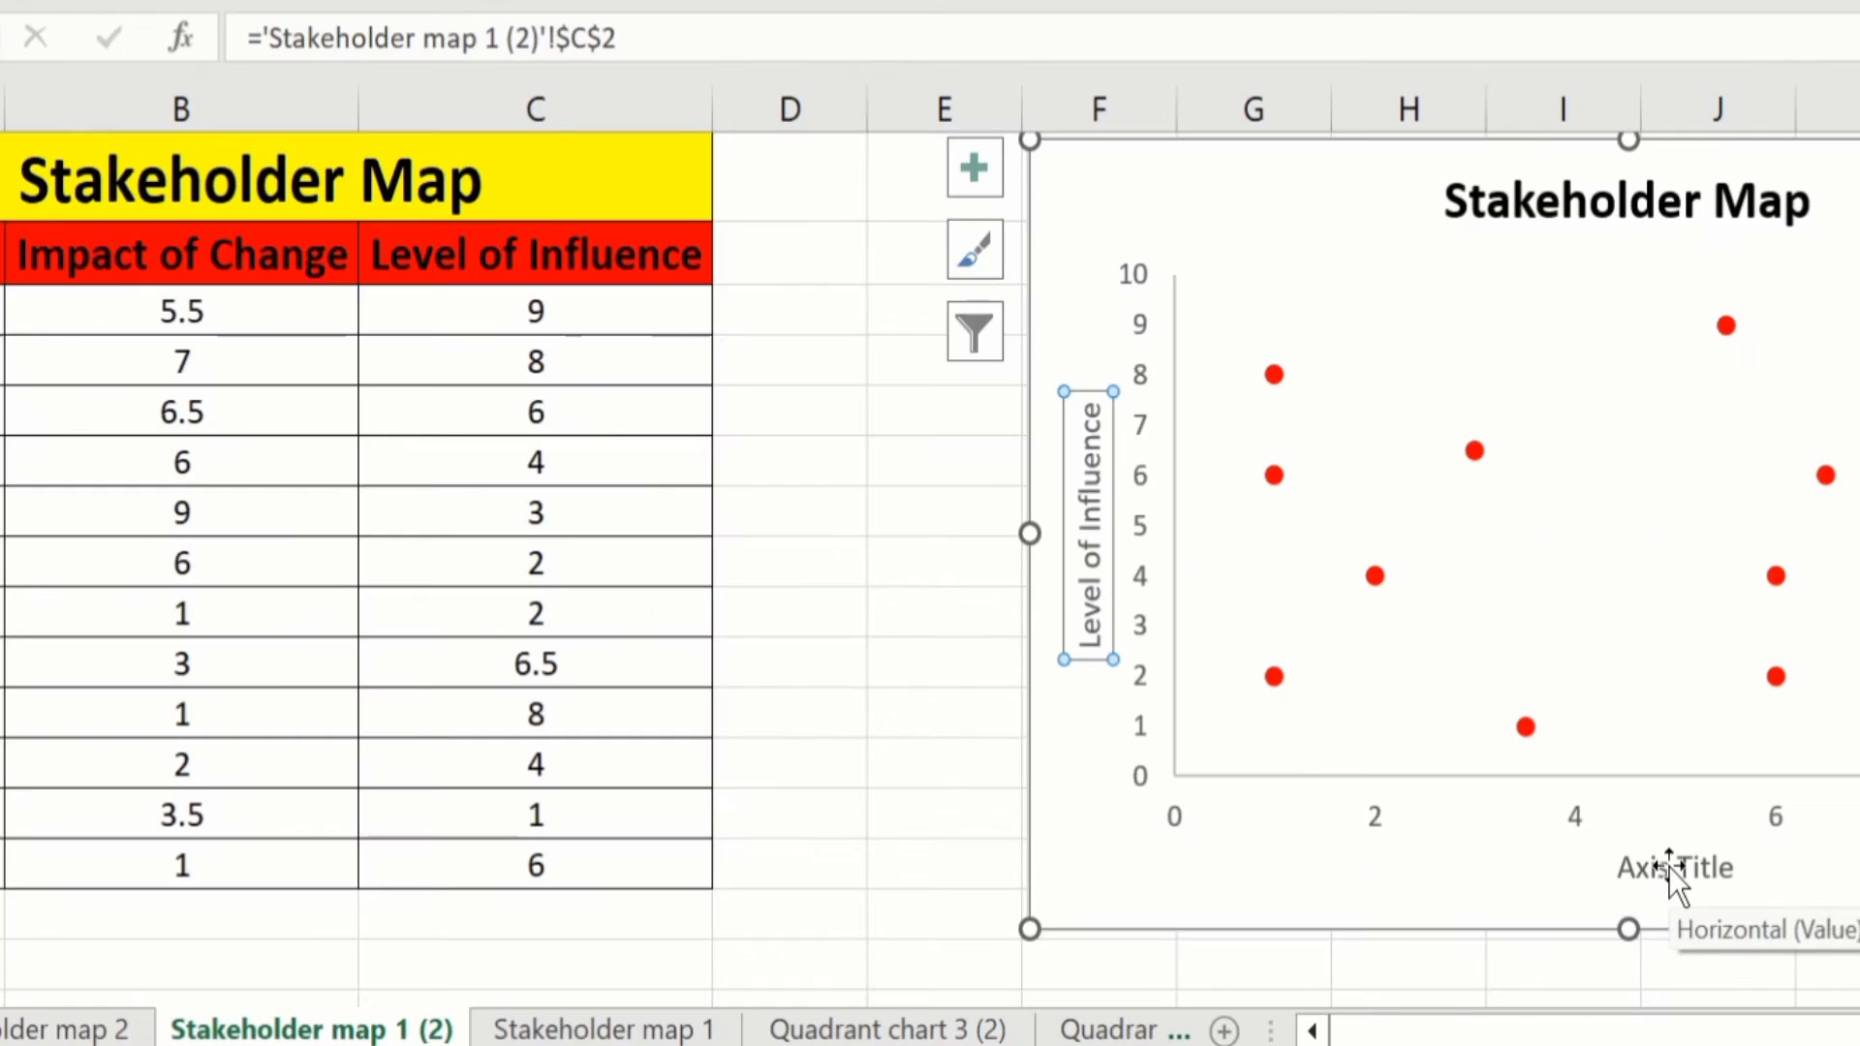
# Step: Replace the horizontal axis title's placeholder text with "Impact of Change"
pyautogui.click(1670, 866)
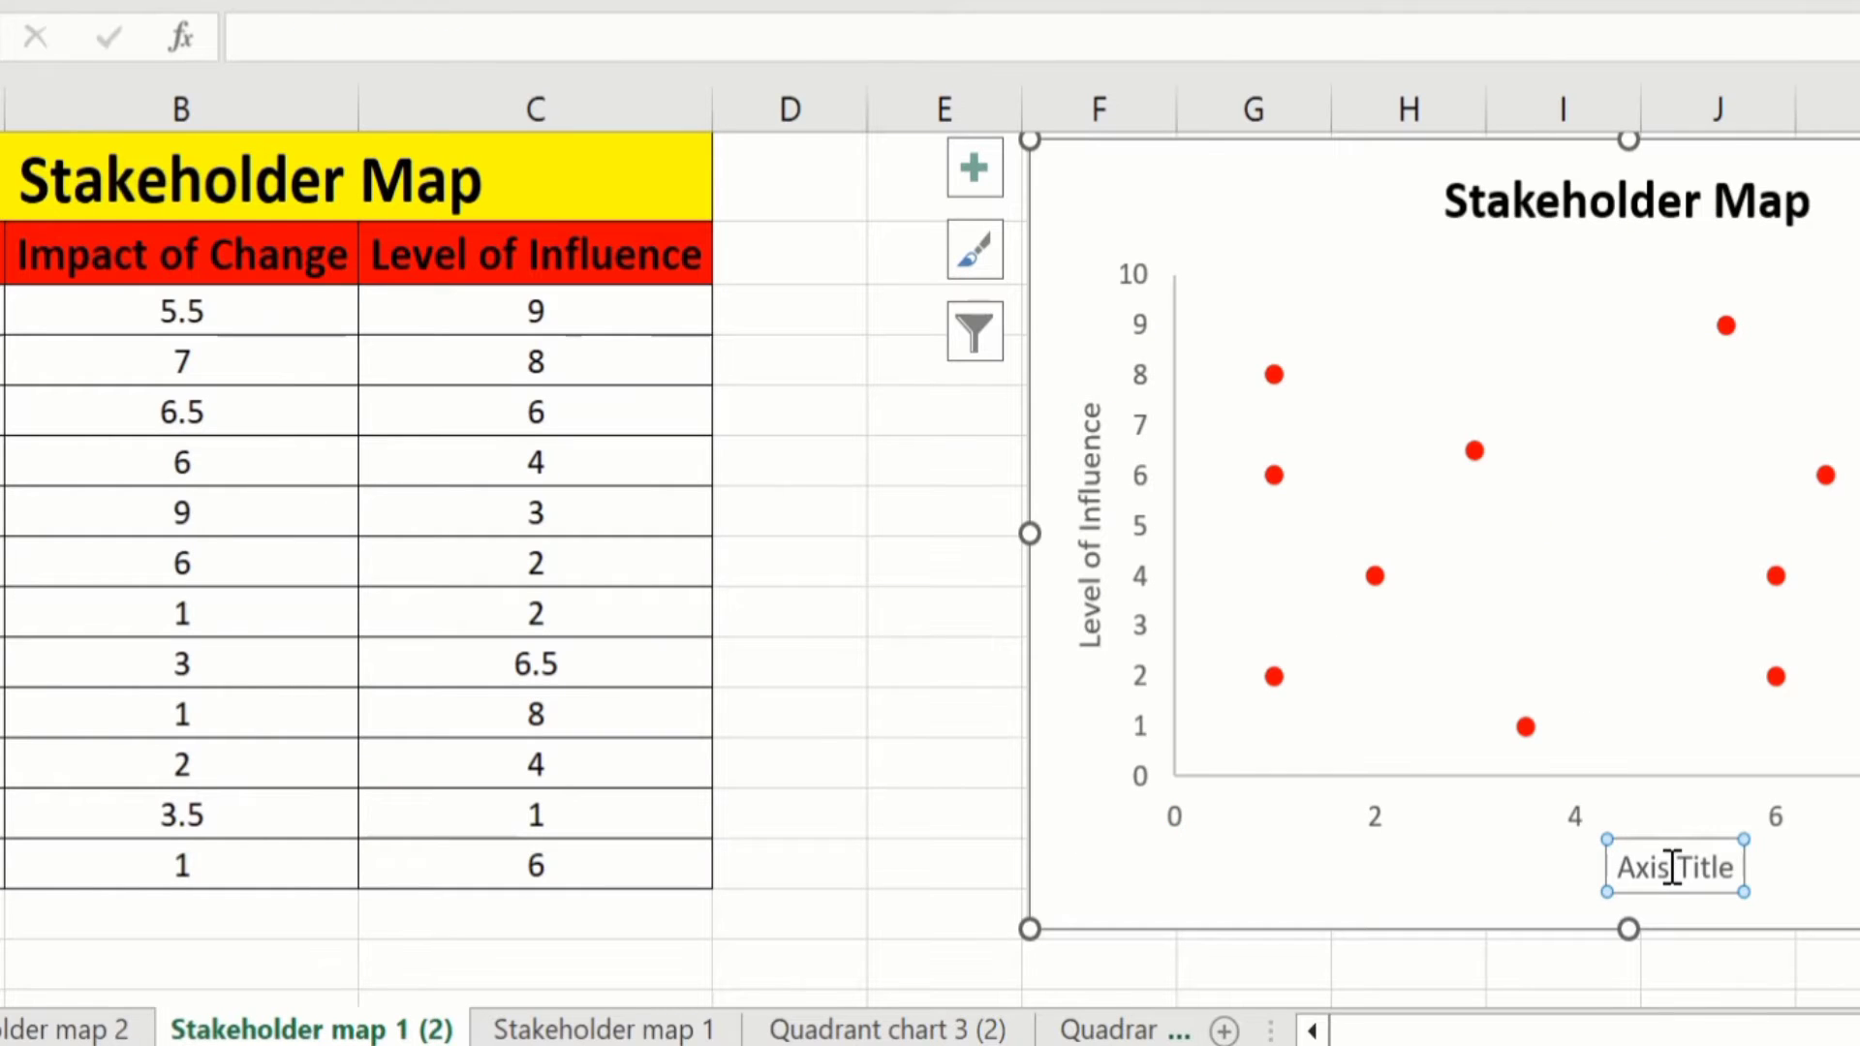
pyautogui.click(1733, 866)
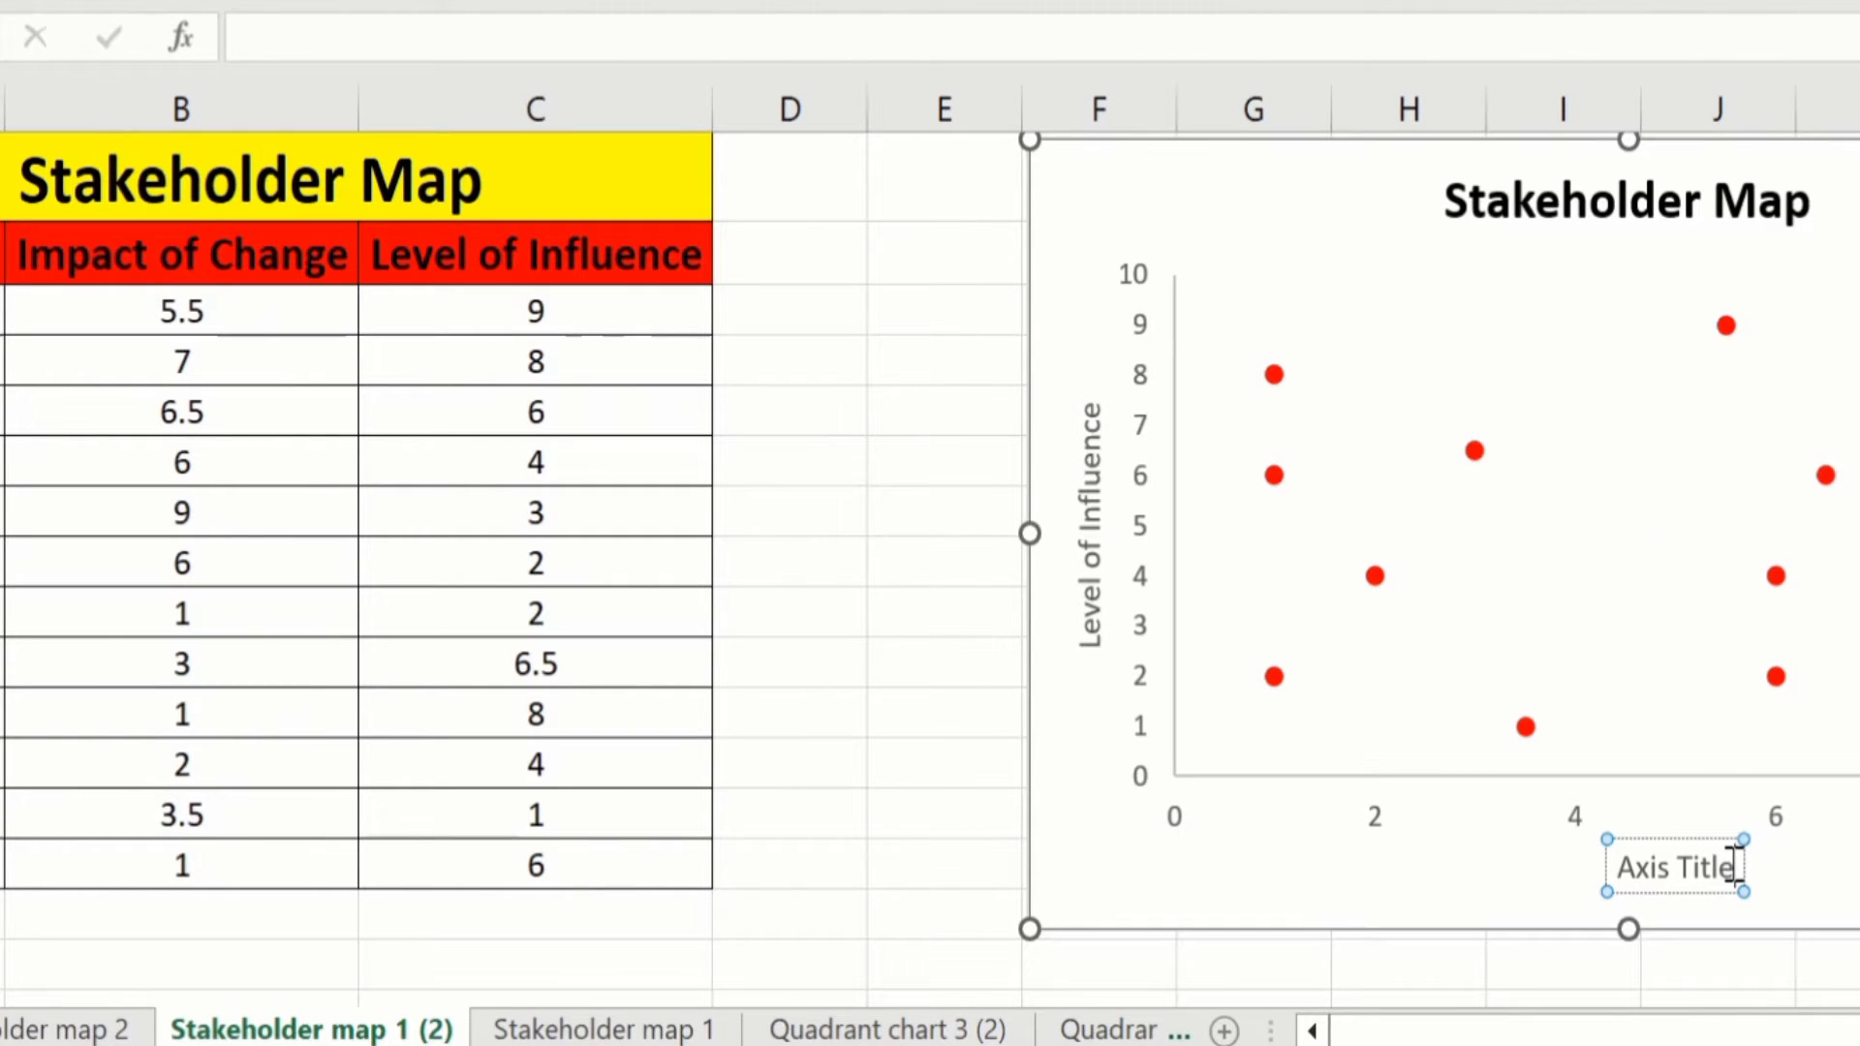
pyautogui.press('BackSpace')
pyautogui.press('BackSpace')
pyautogui.press('BackSpace')
pyautogui.press('BackSpace')
pyautogui.press('BackSpace')
pyautogui.press('BackSpace')
pyautogui.press('BackSpace')
pyautogui.press('BackSpace')
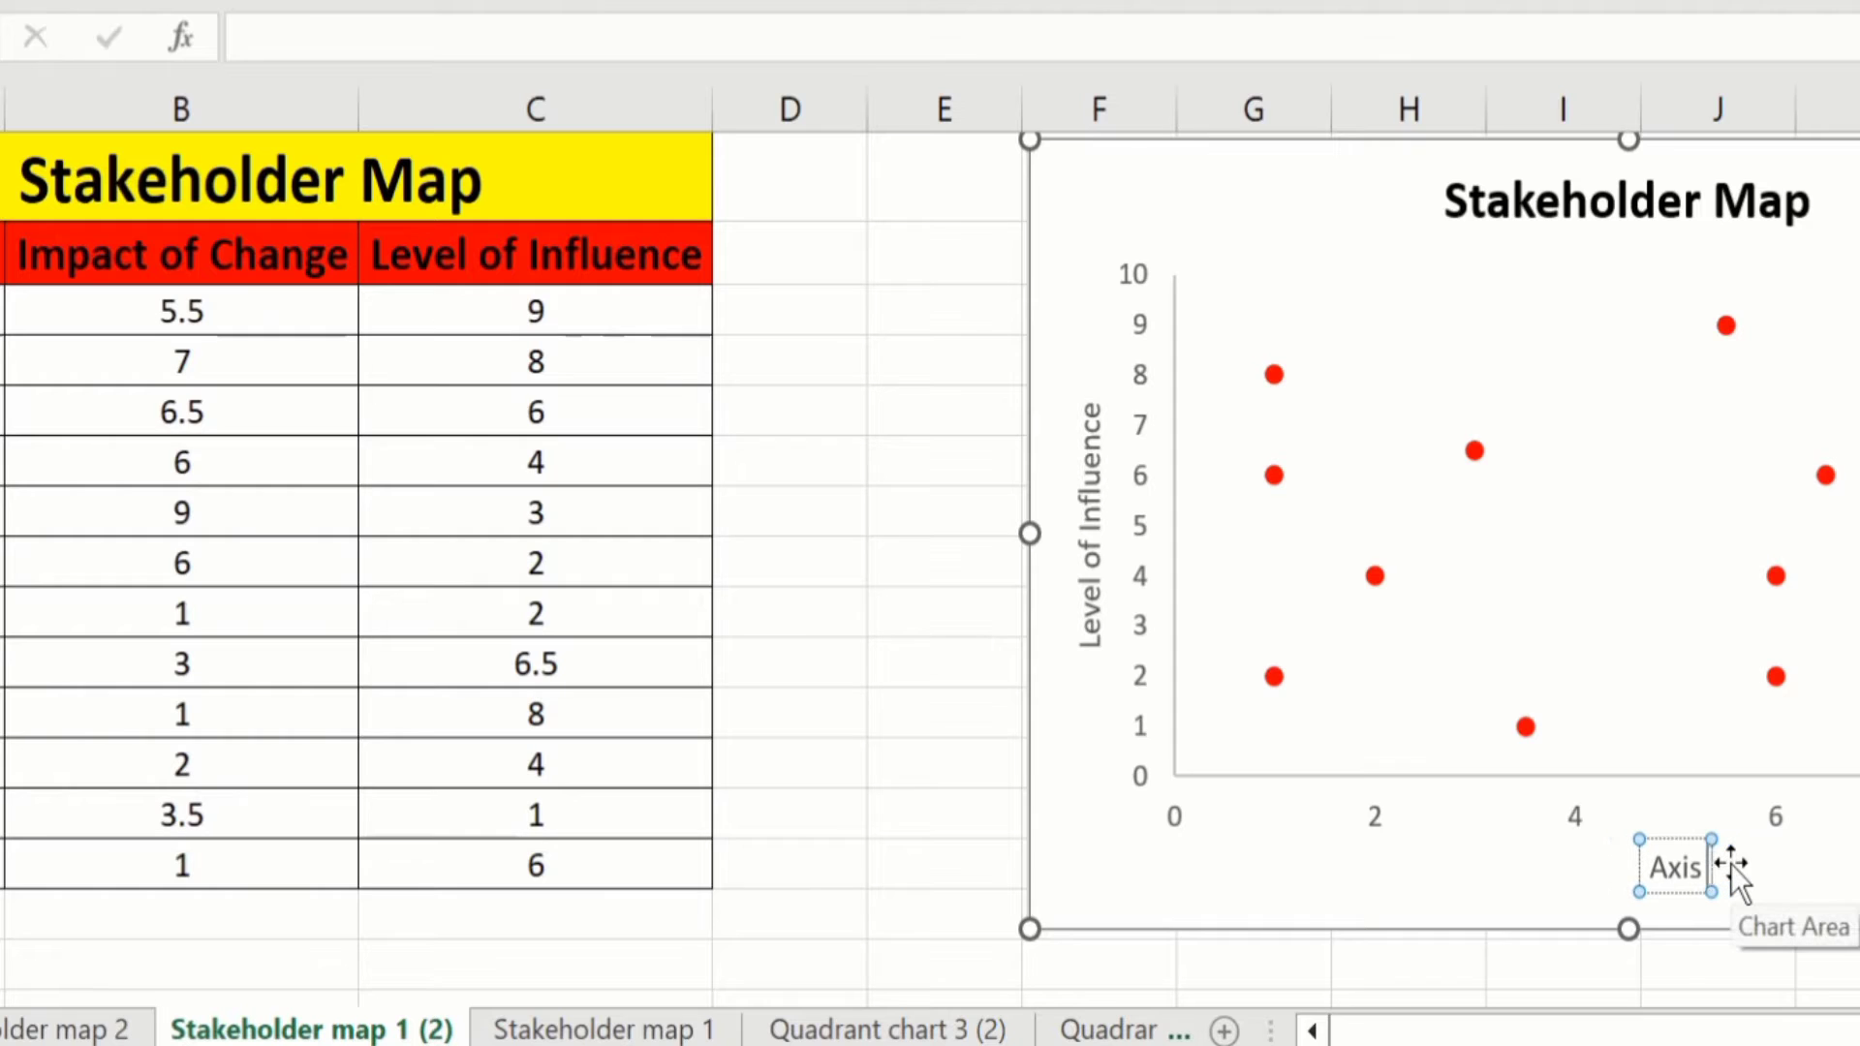
pyautogui.press('BackSpace')
pyautogui.press('BackSpace')
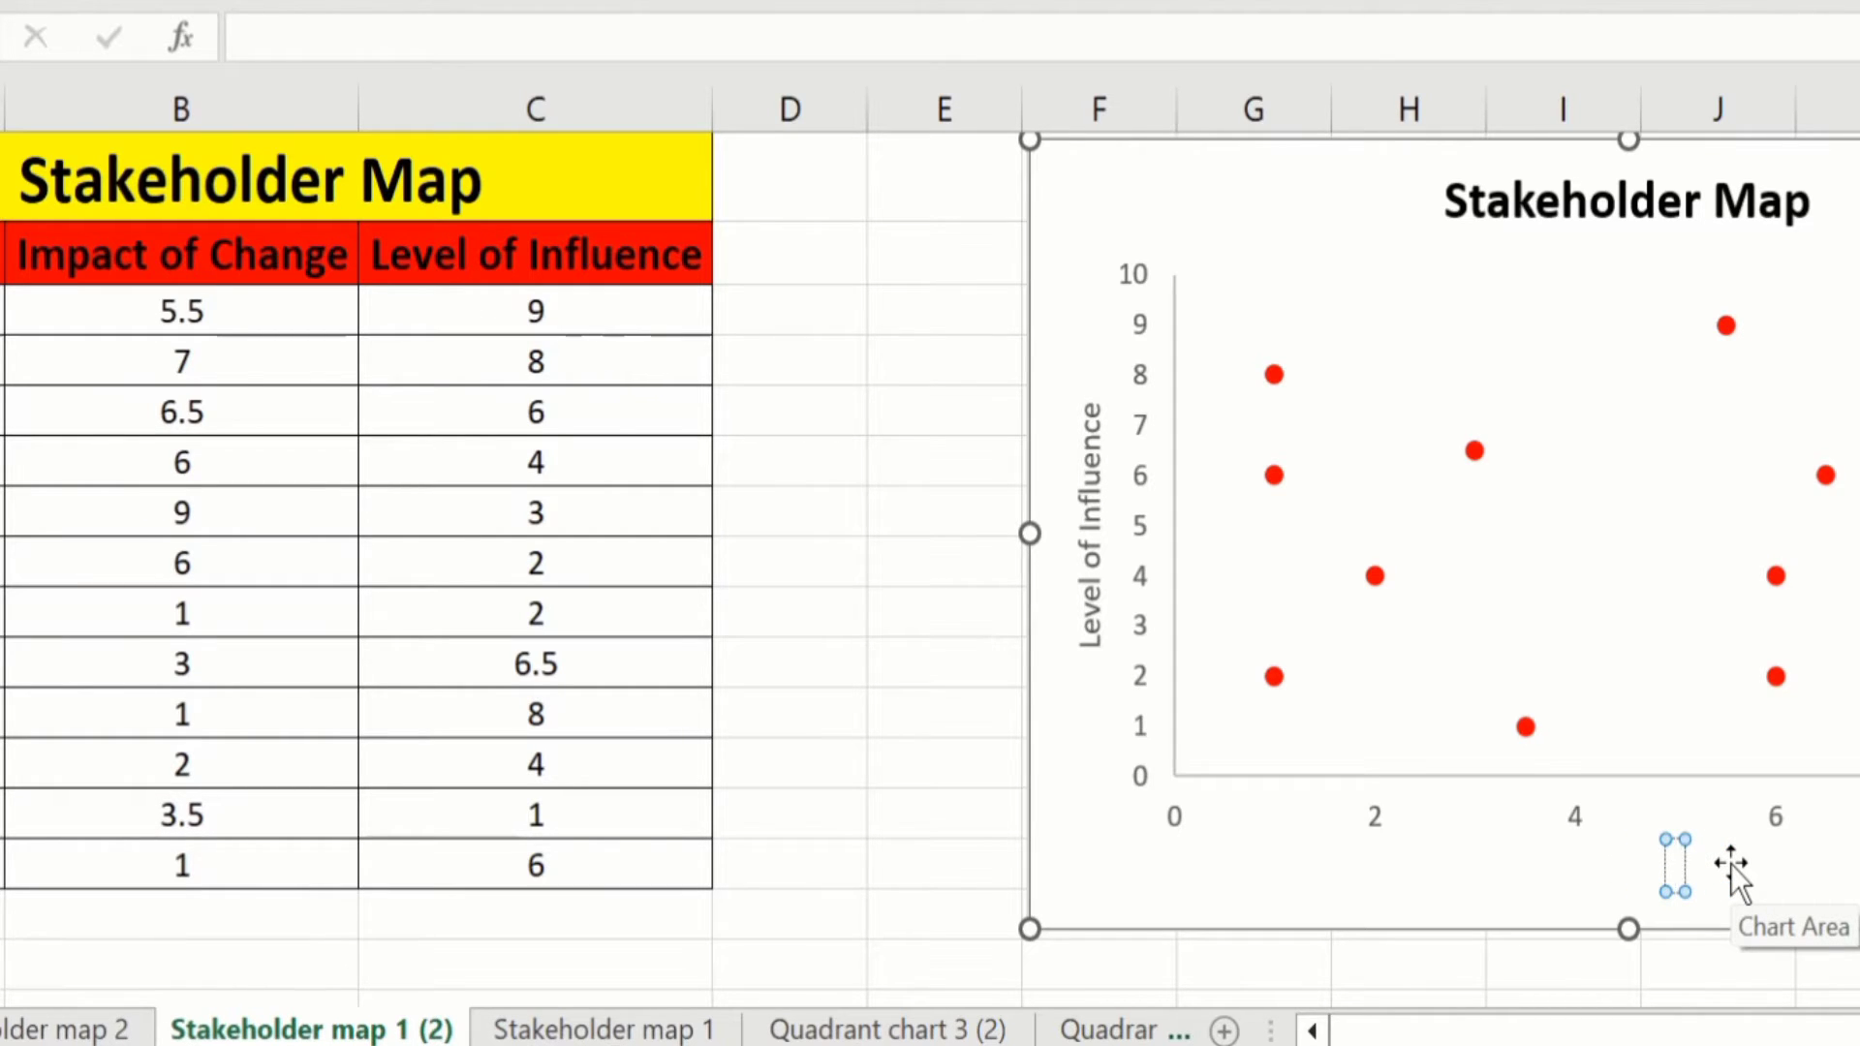
pyautogui.write('Impact')
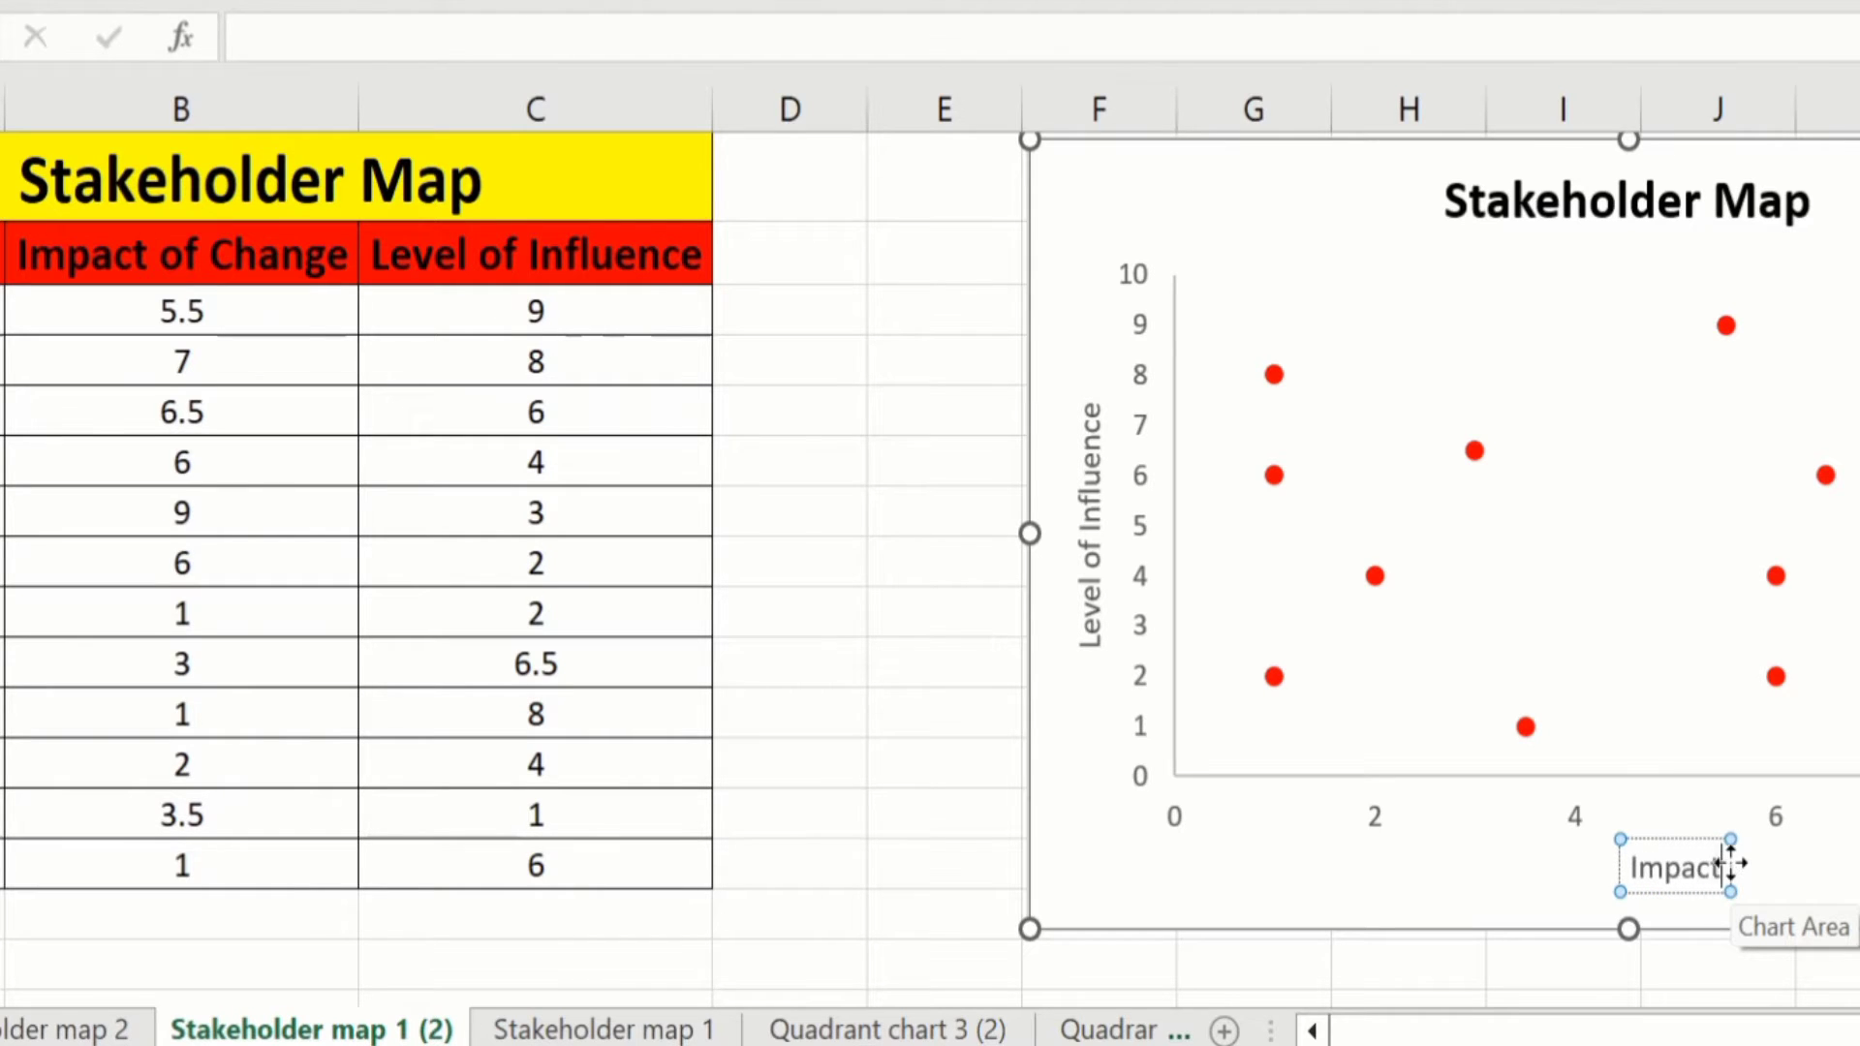
pyautogui.write(' of Change')
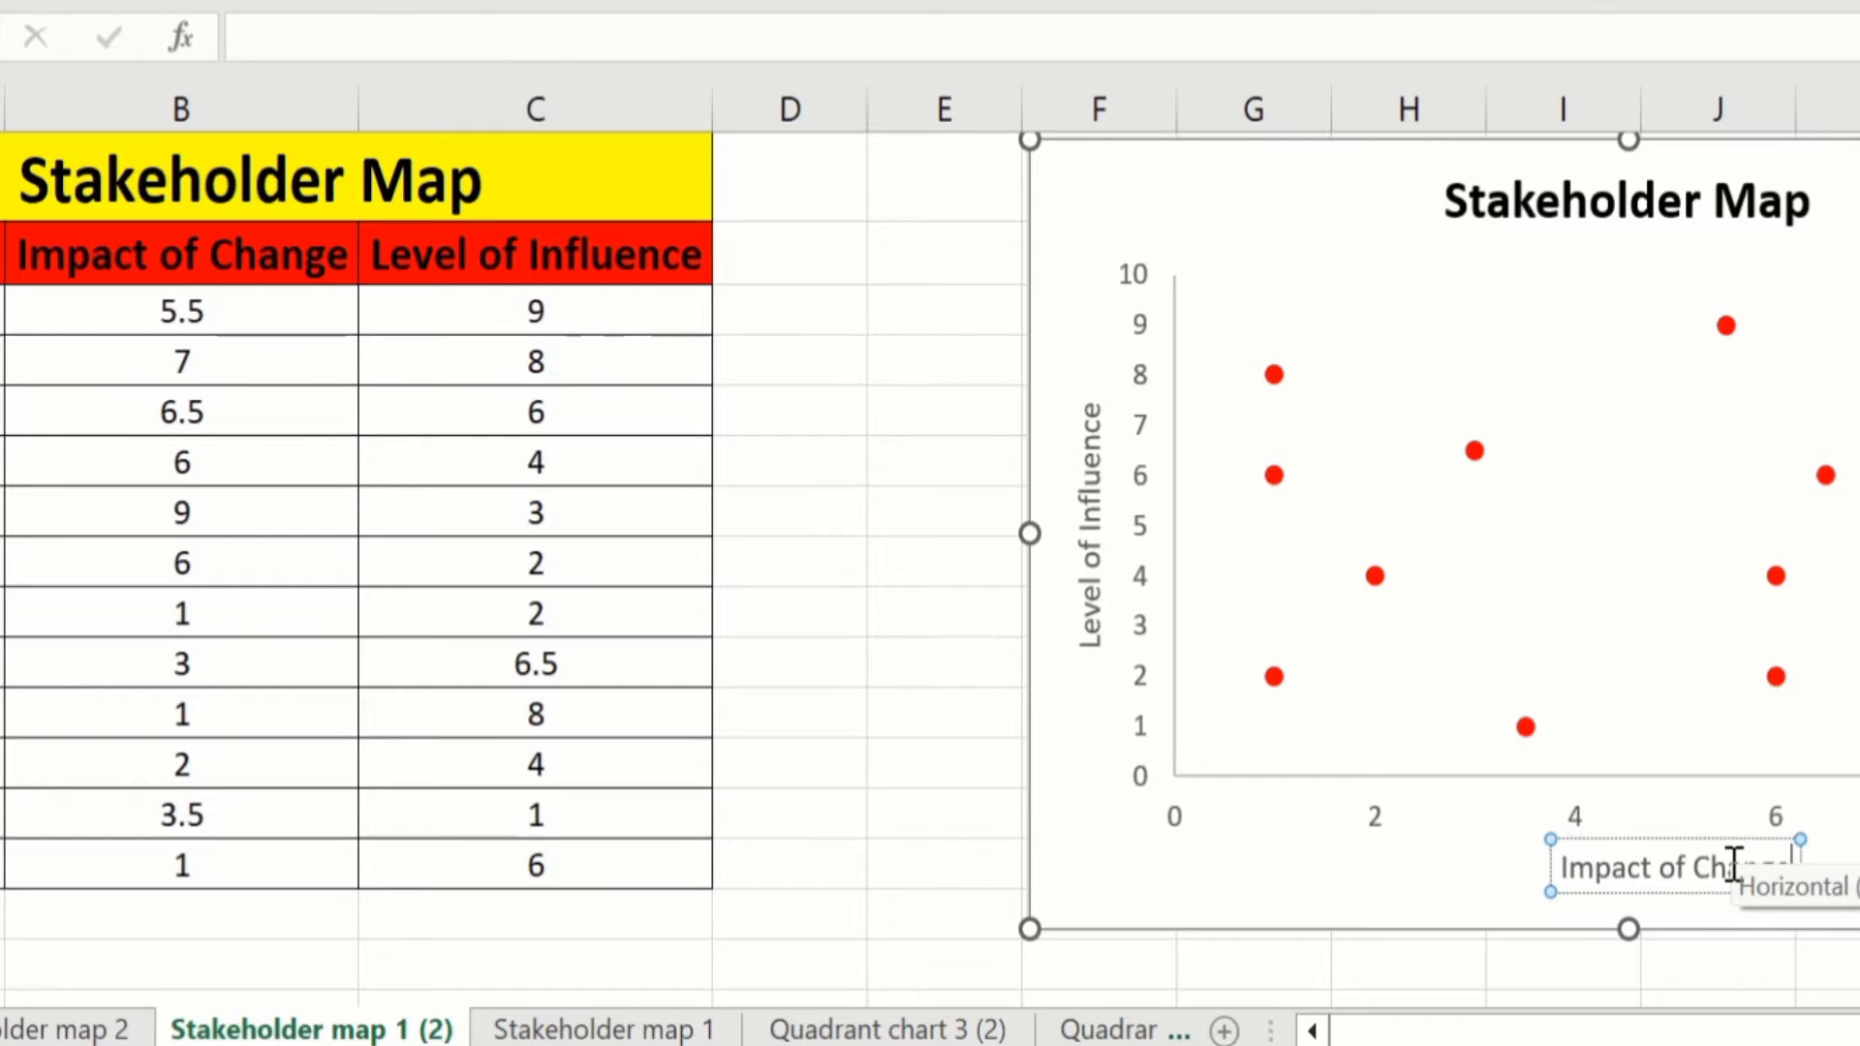
pyautogui.click(881, 640)
# Step: Format the vertical axis title as black text at font size 12
pyautogui.click(1090, 466)
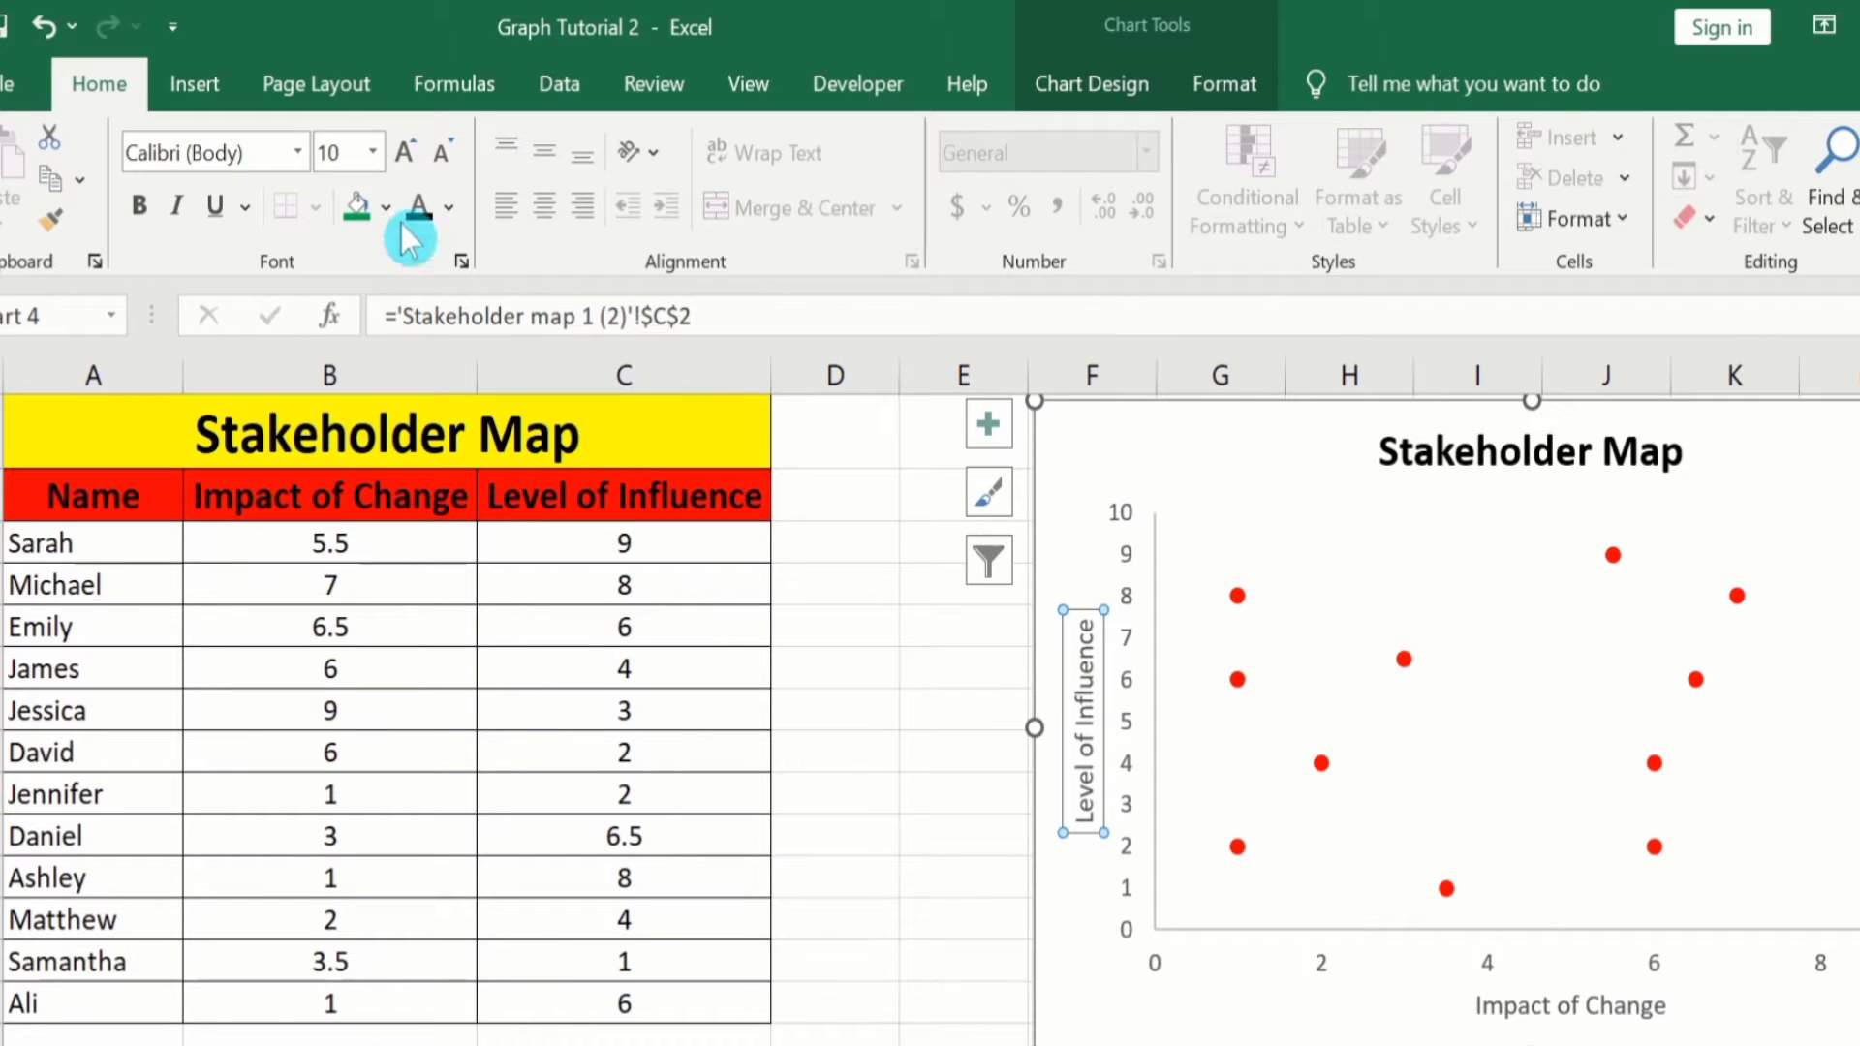
pyautogui.click(423, 215)
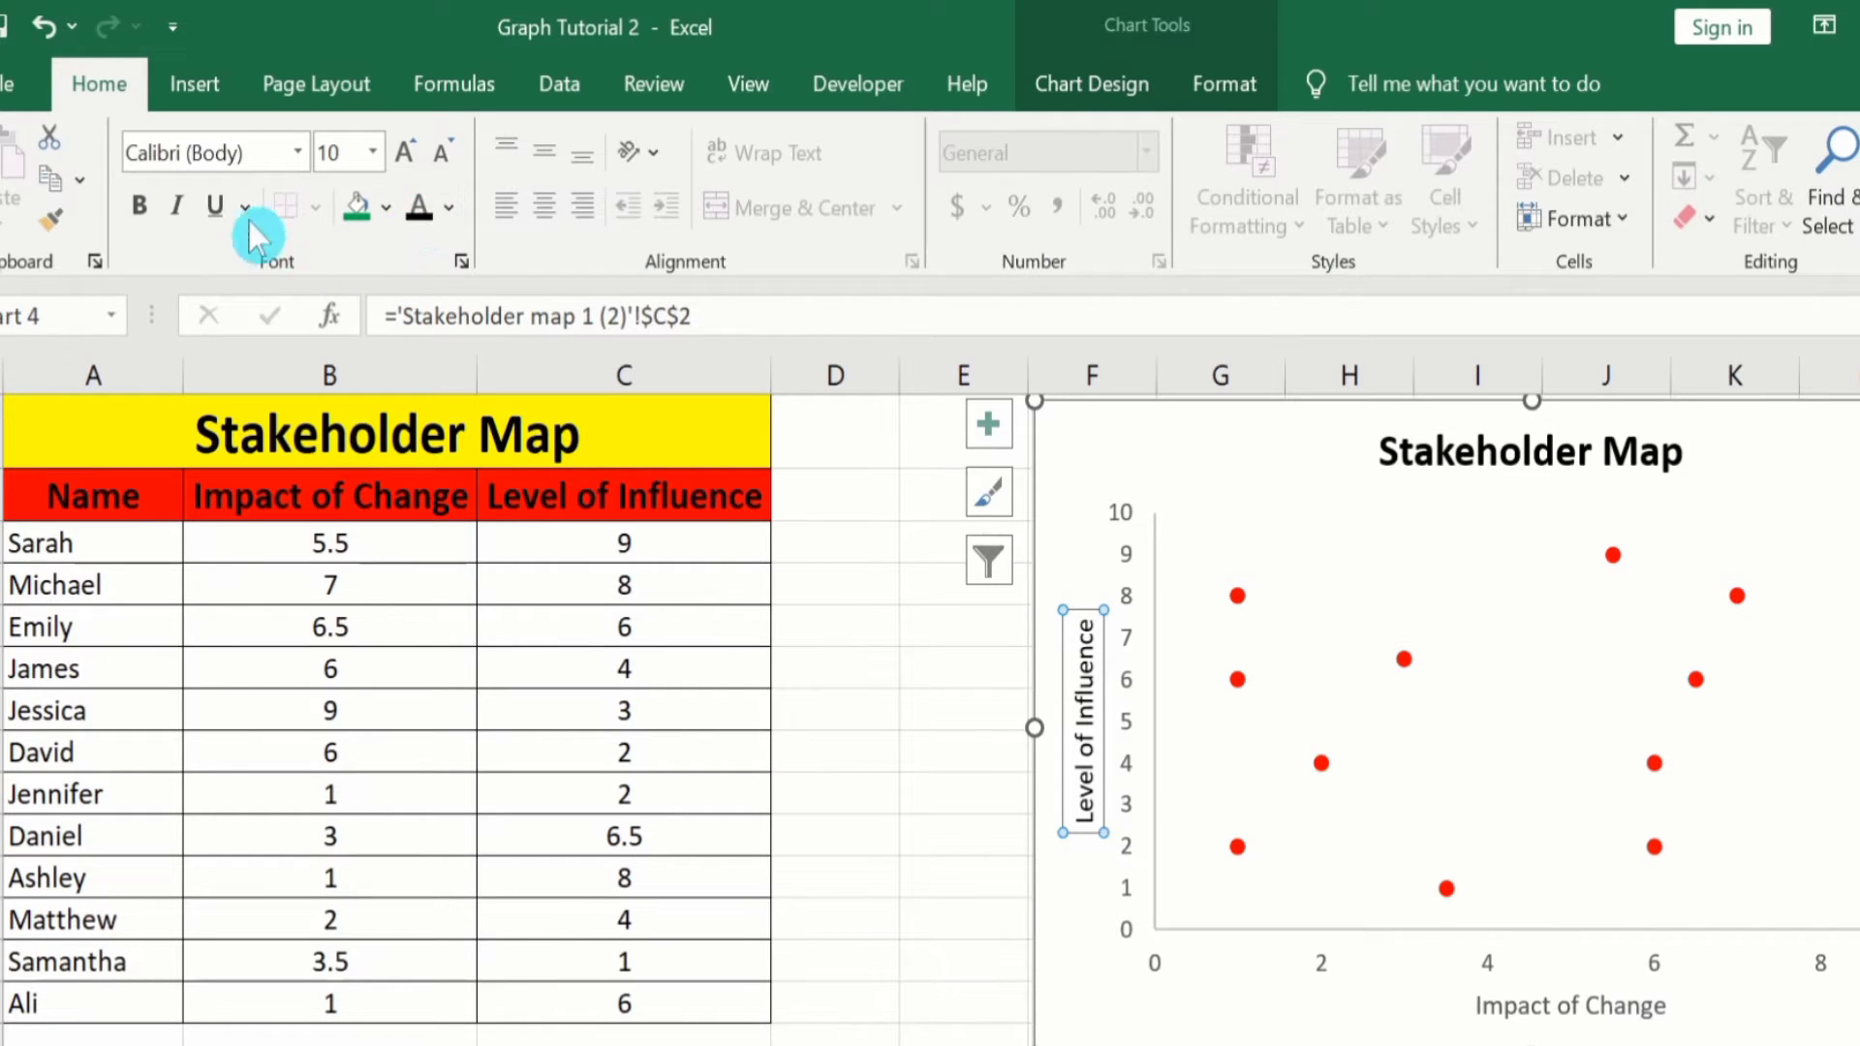
pyautogui.click(376, 152)
pyautogui.click(339, 380)
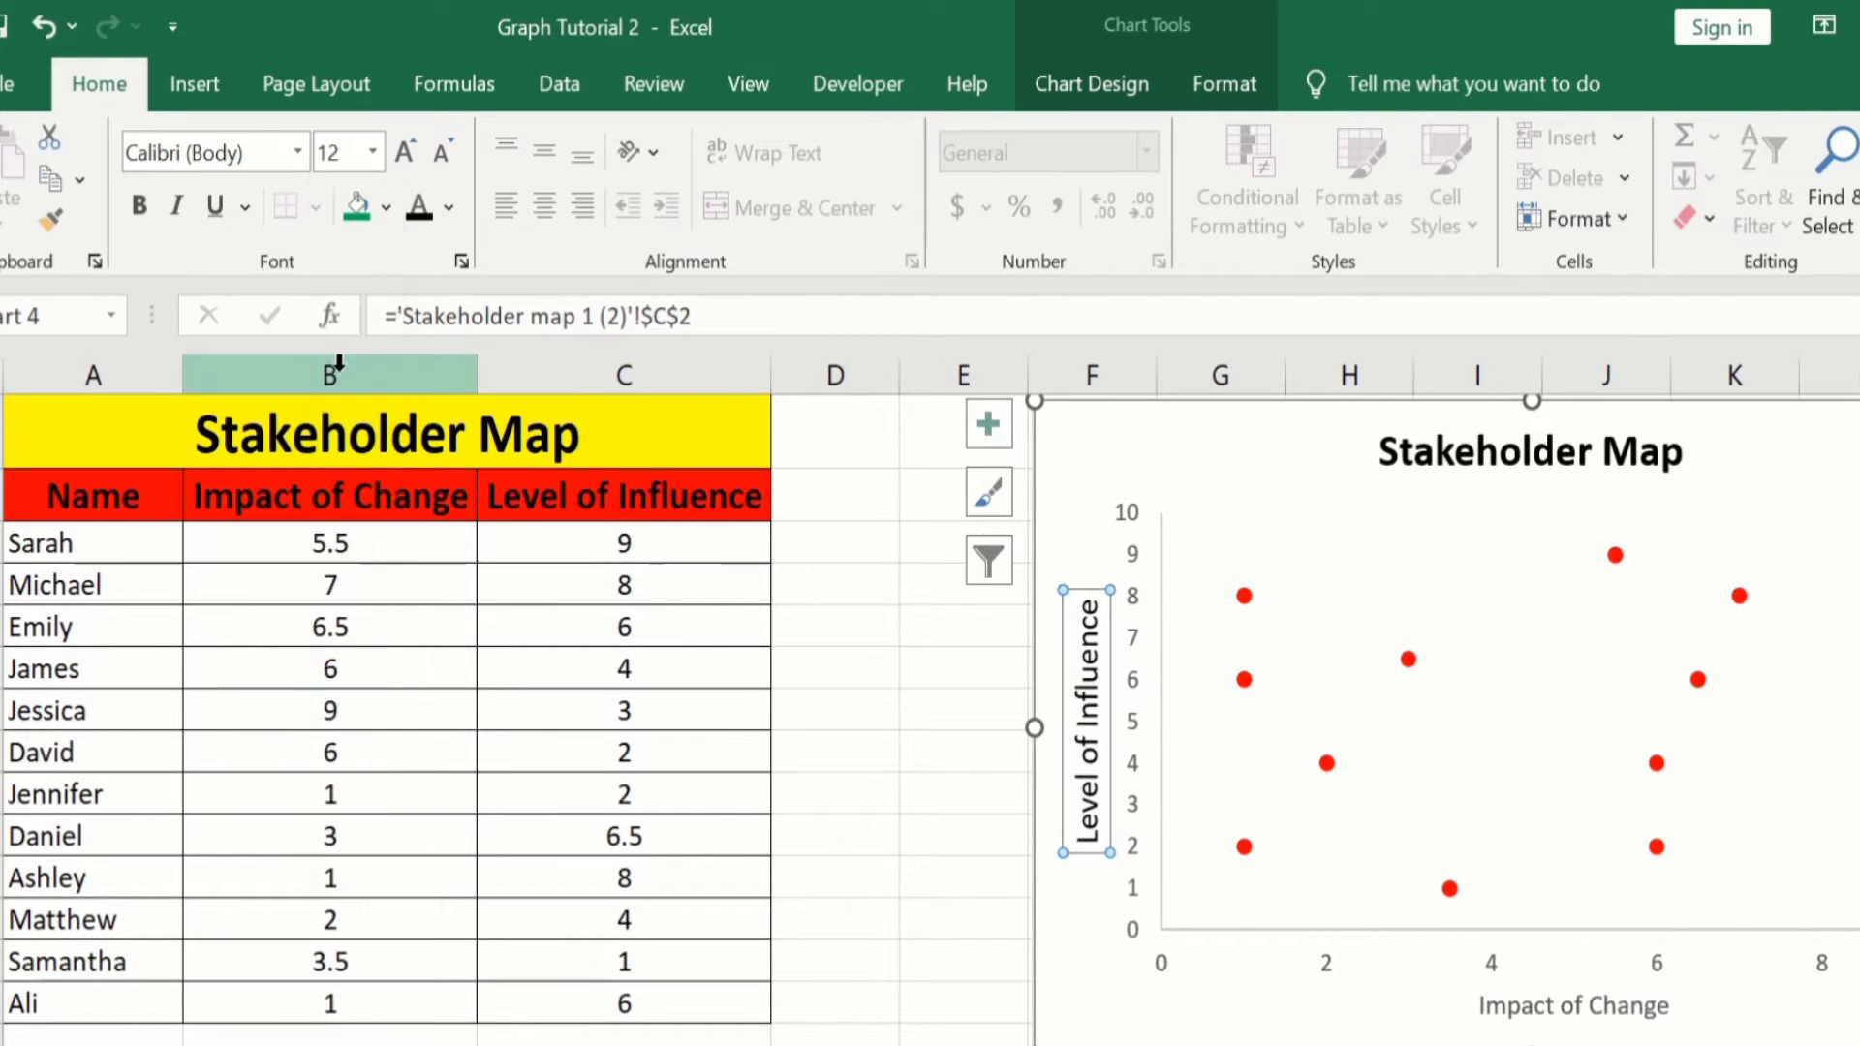
# Step: Make the vertical axis title bold and copy its formatting to the "Impact of Change" axis title
pyautogui.click(150, 203)
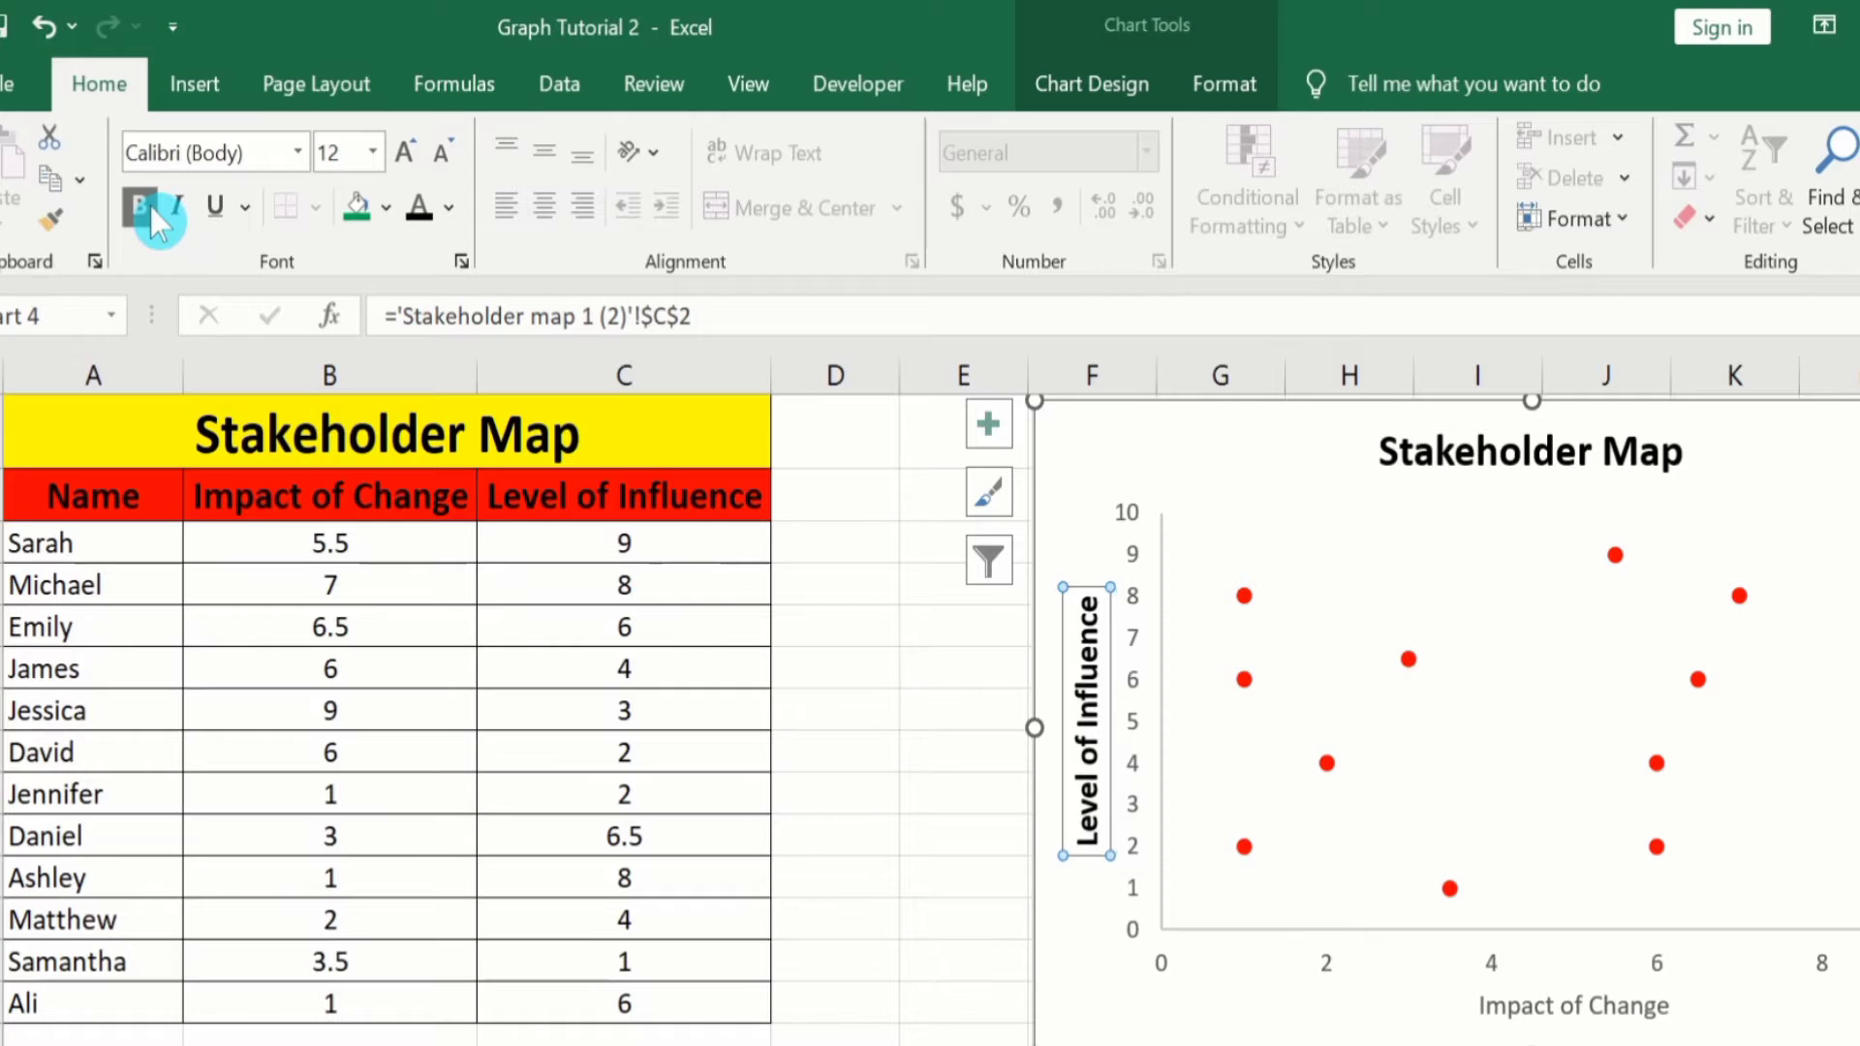
pyautogui.click(53, 228)
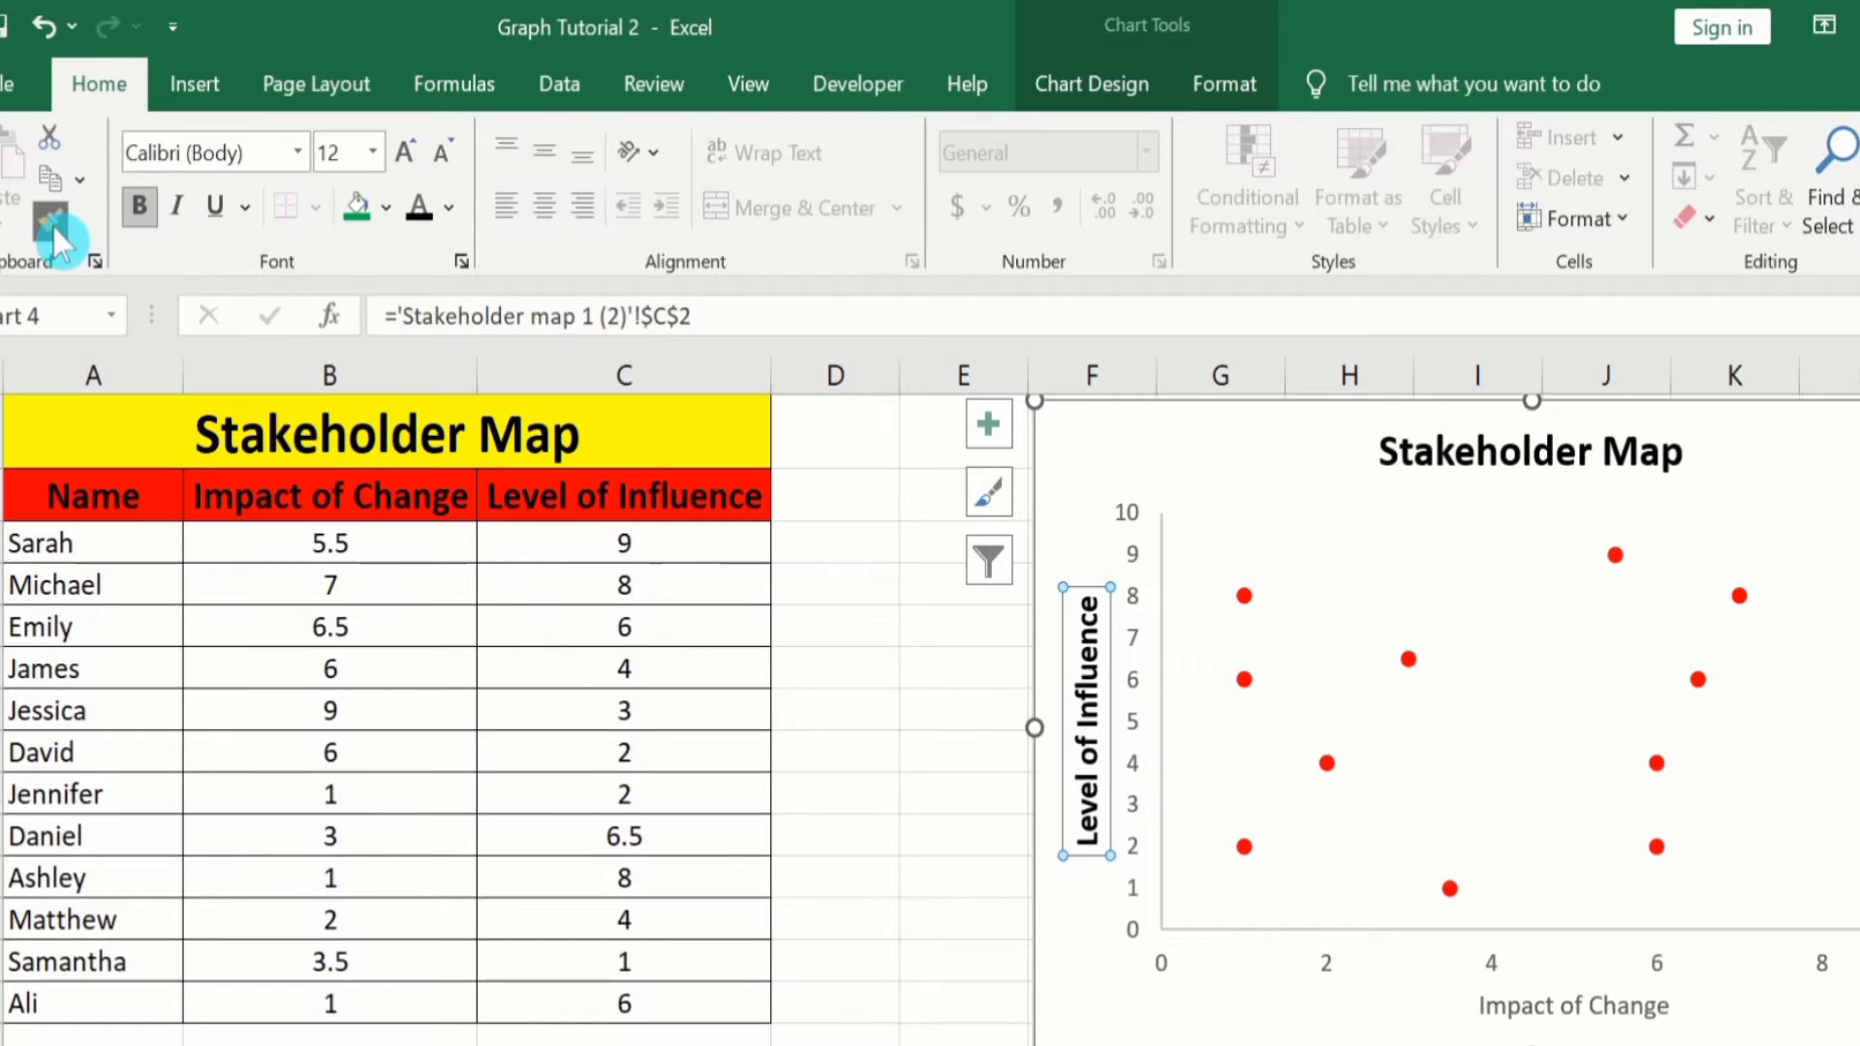
pyautogui.click(1497, 1007)
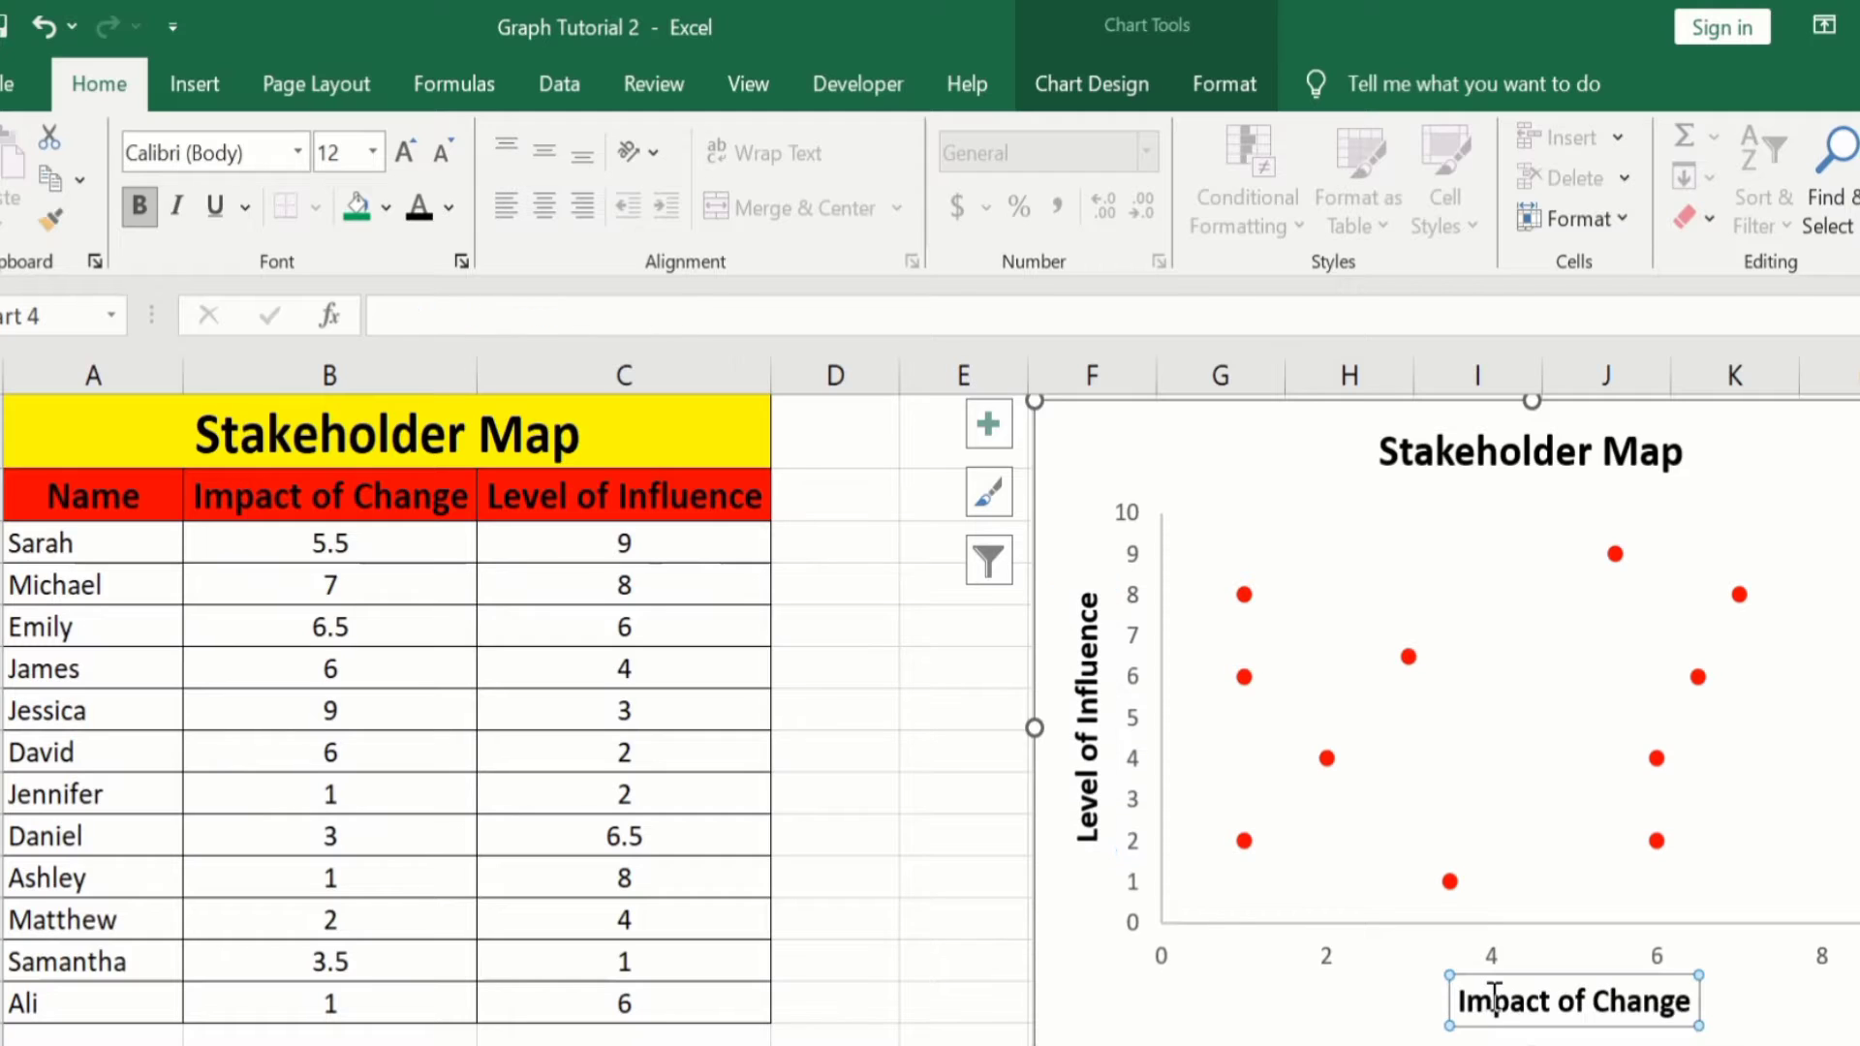
# Step: Format the vertical axis numbers as bold black text at font size 10 and copy that formatting to the horizontal axis numbers
pyautogui.click(1133, 554)
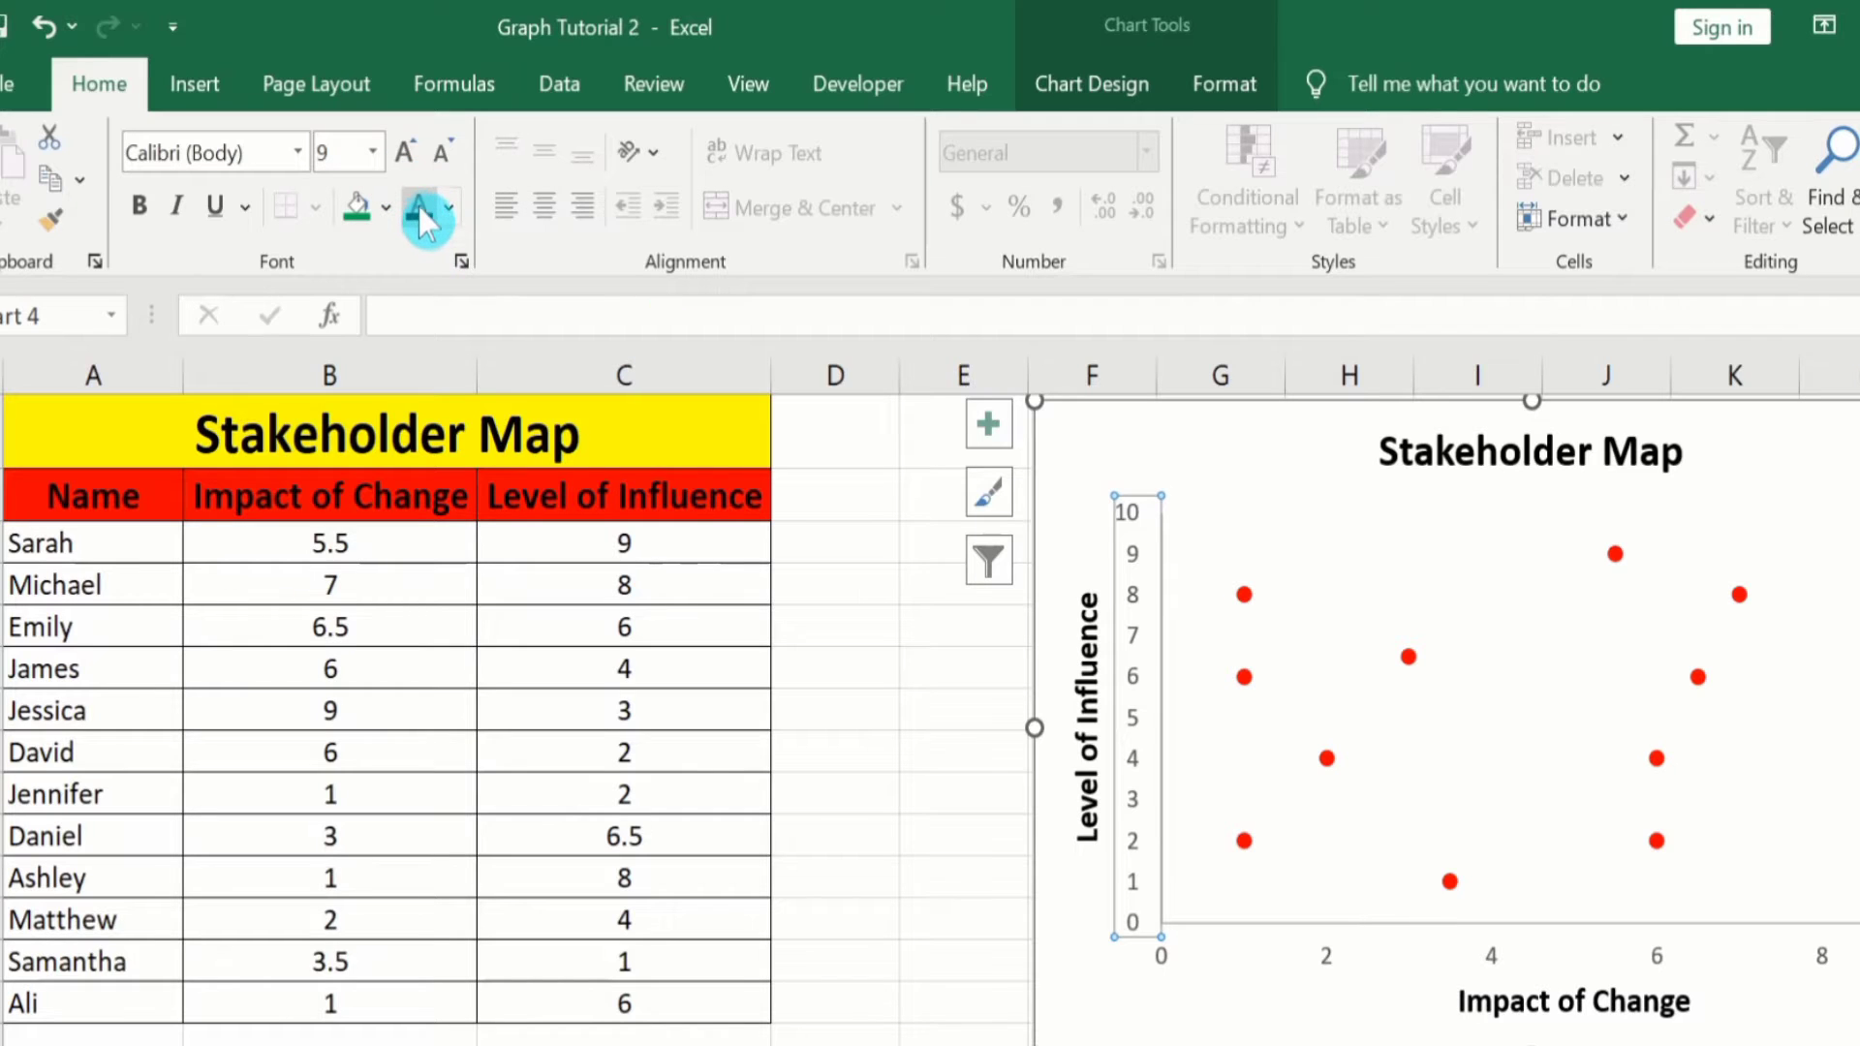
pyautogui.click(372, 151)
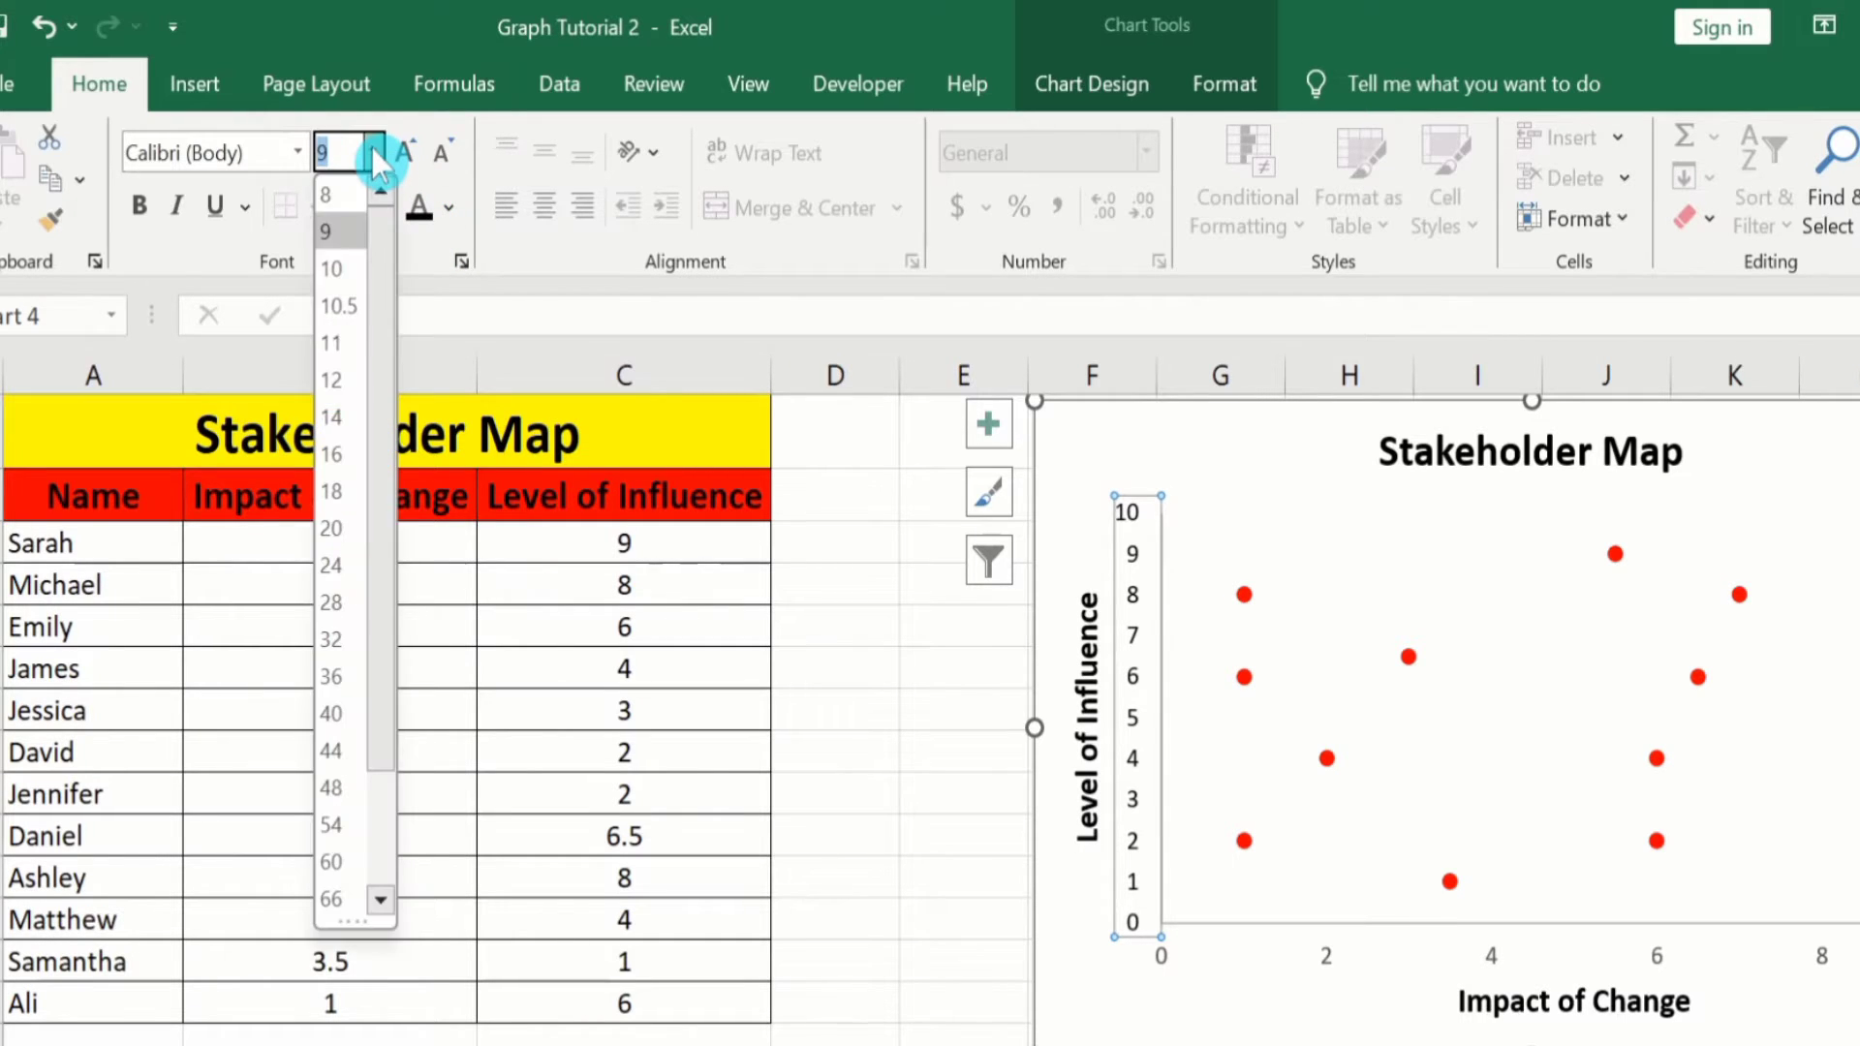
pyautogui.click(339, 276)
pyautogui.click(145, 206)
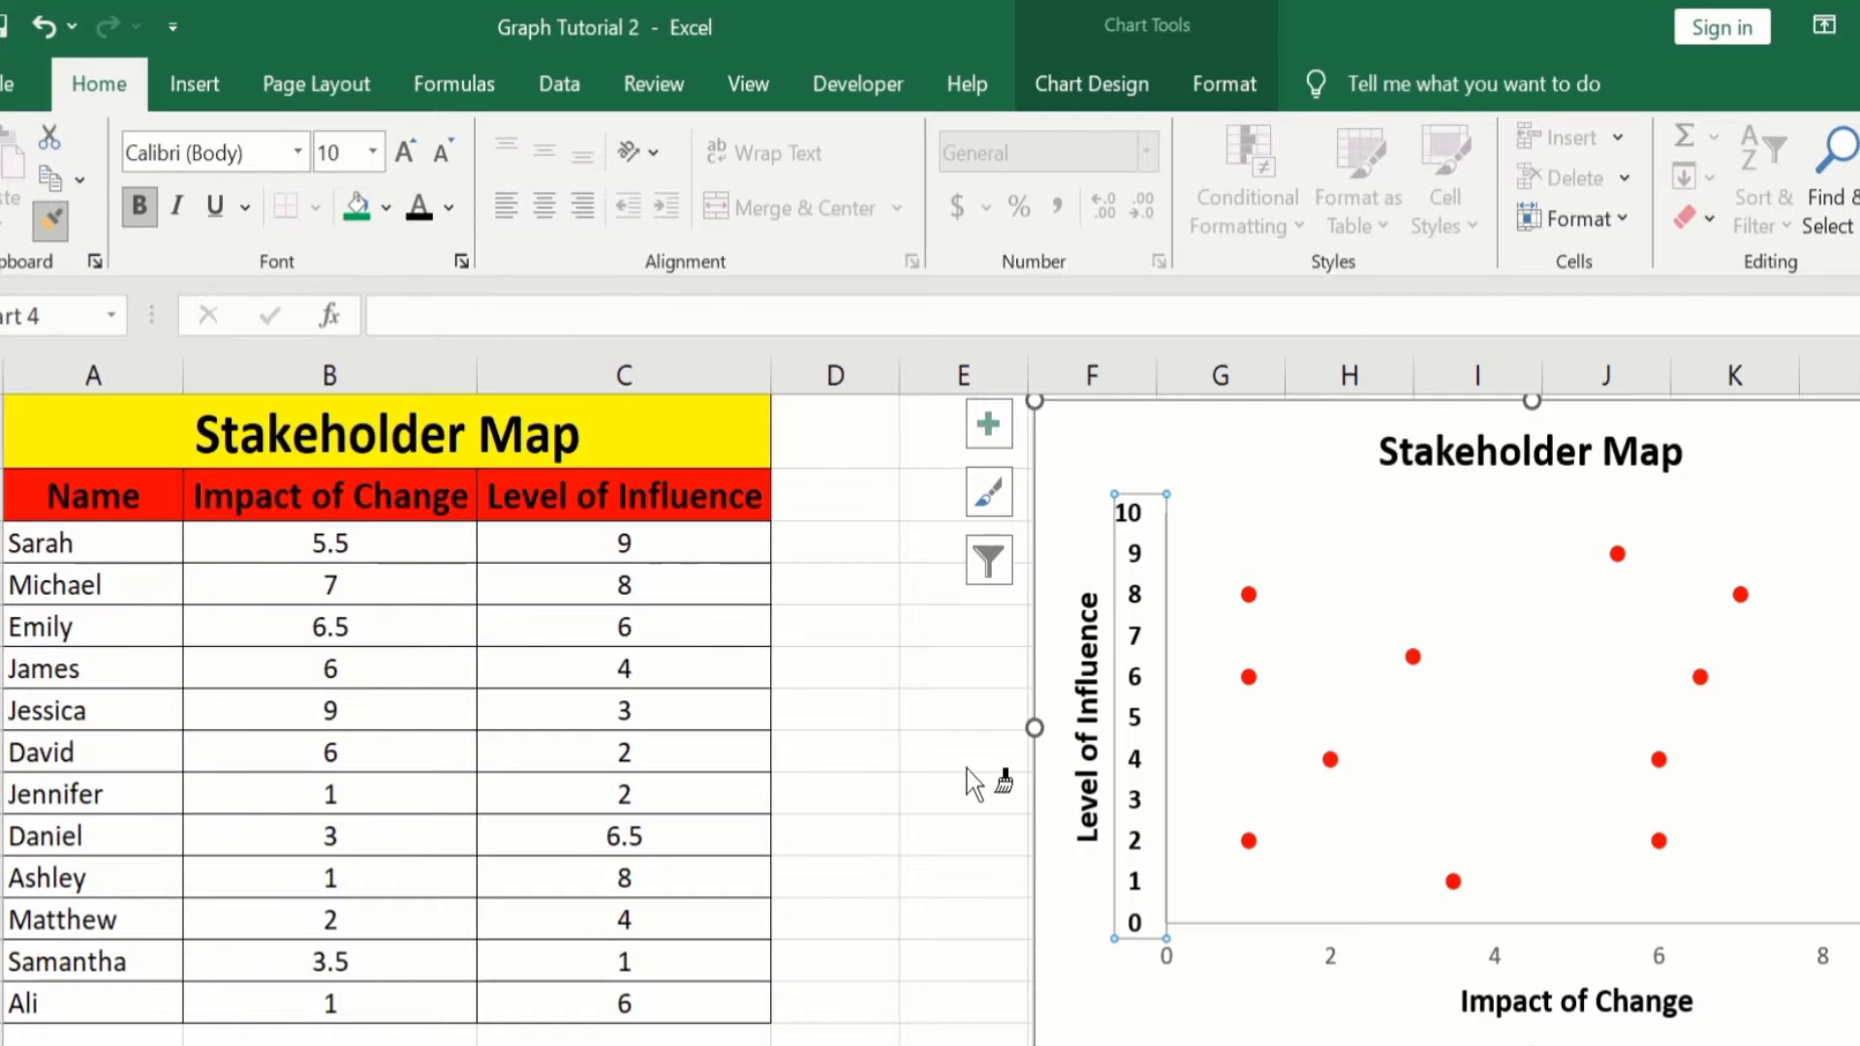
pyautogui.click(1334, 952)
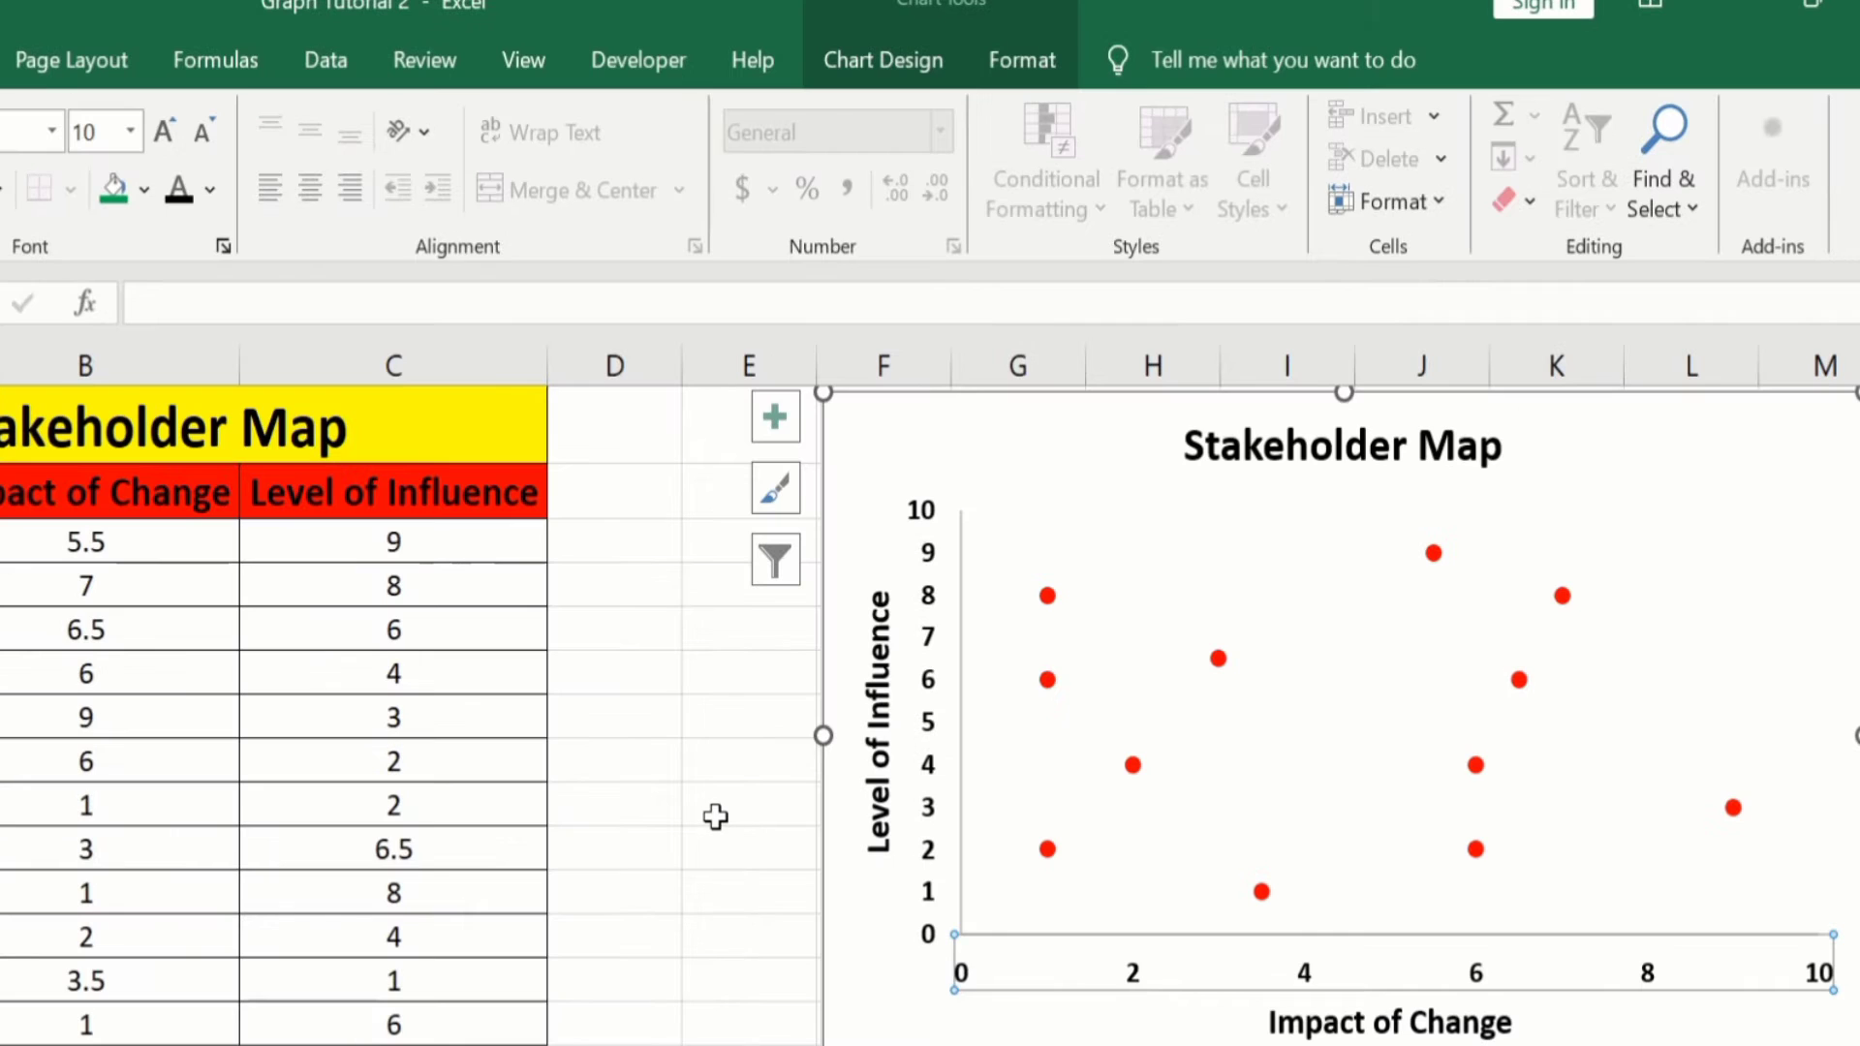
# Step: Give the chart's plot area a black outline with a weight of 1½ pt
pyautogui.click(1322, 619)
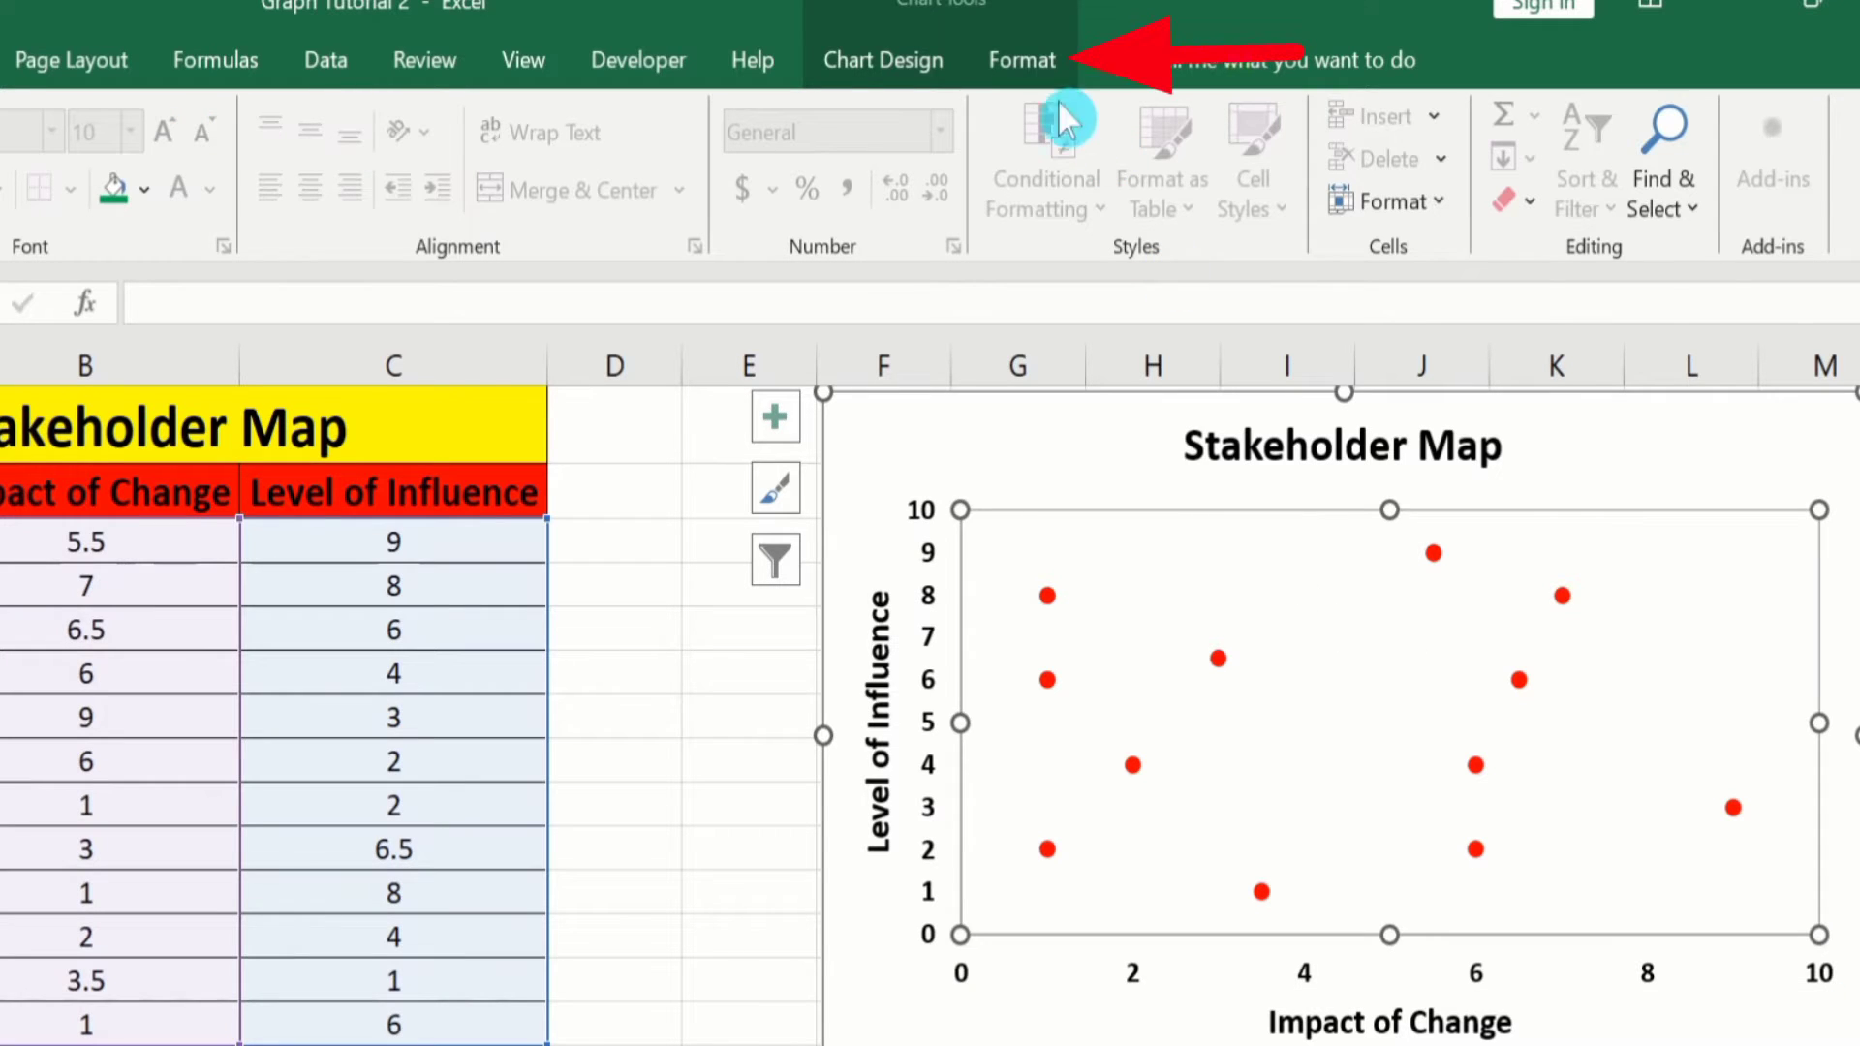
pyautogui.click(1019, 62)
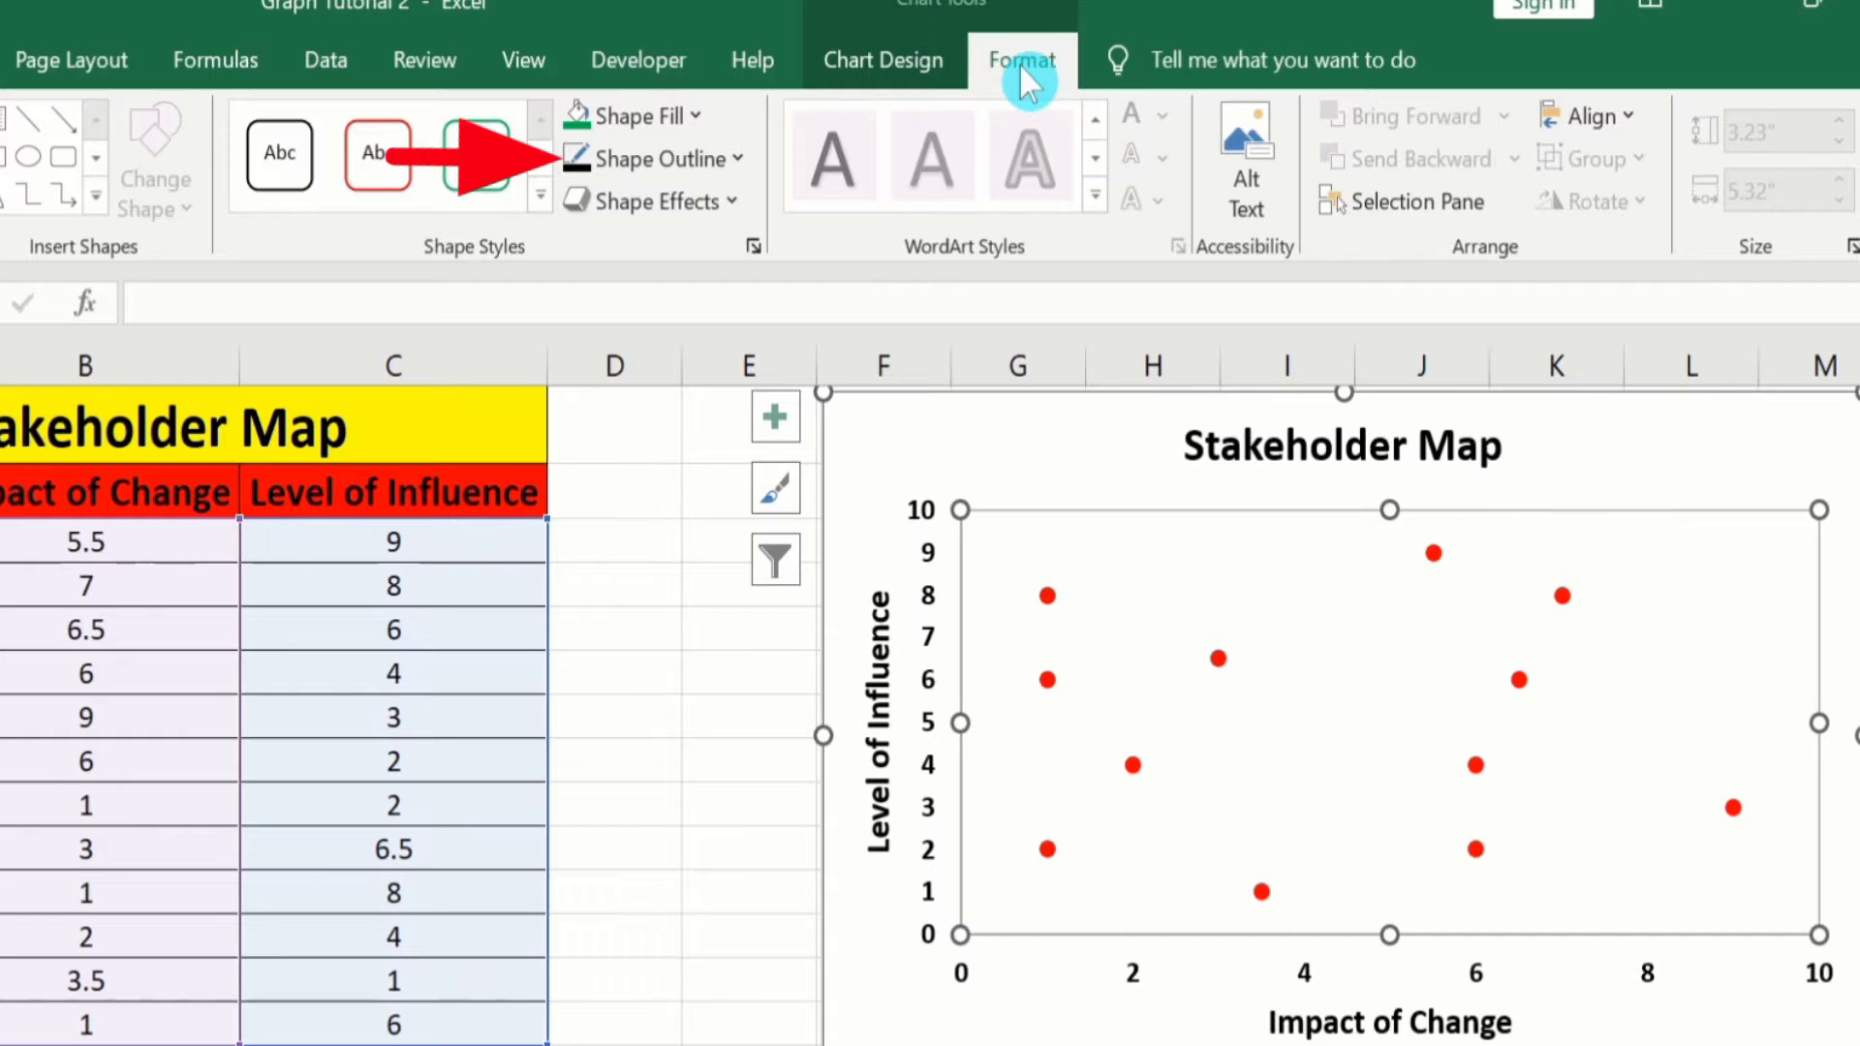
pyautogui.click(738, 154)
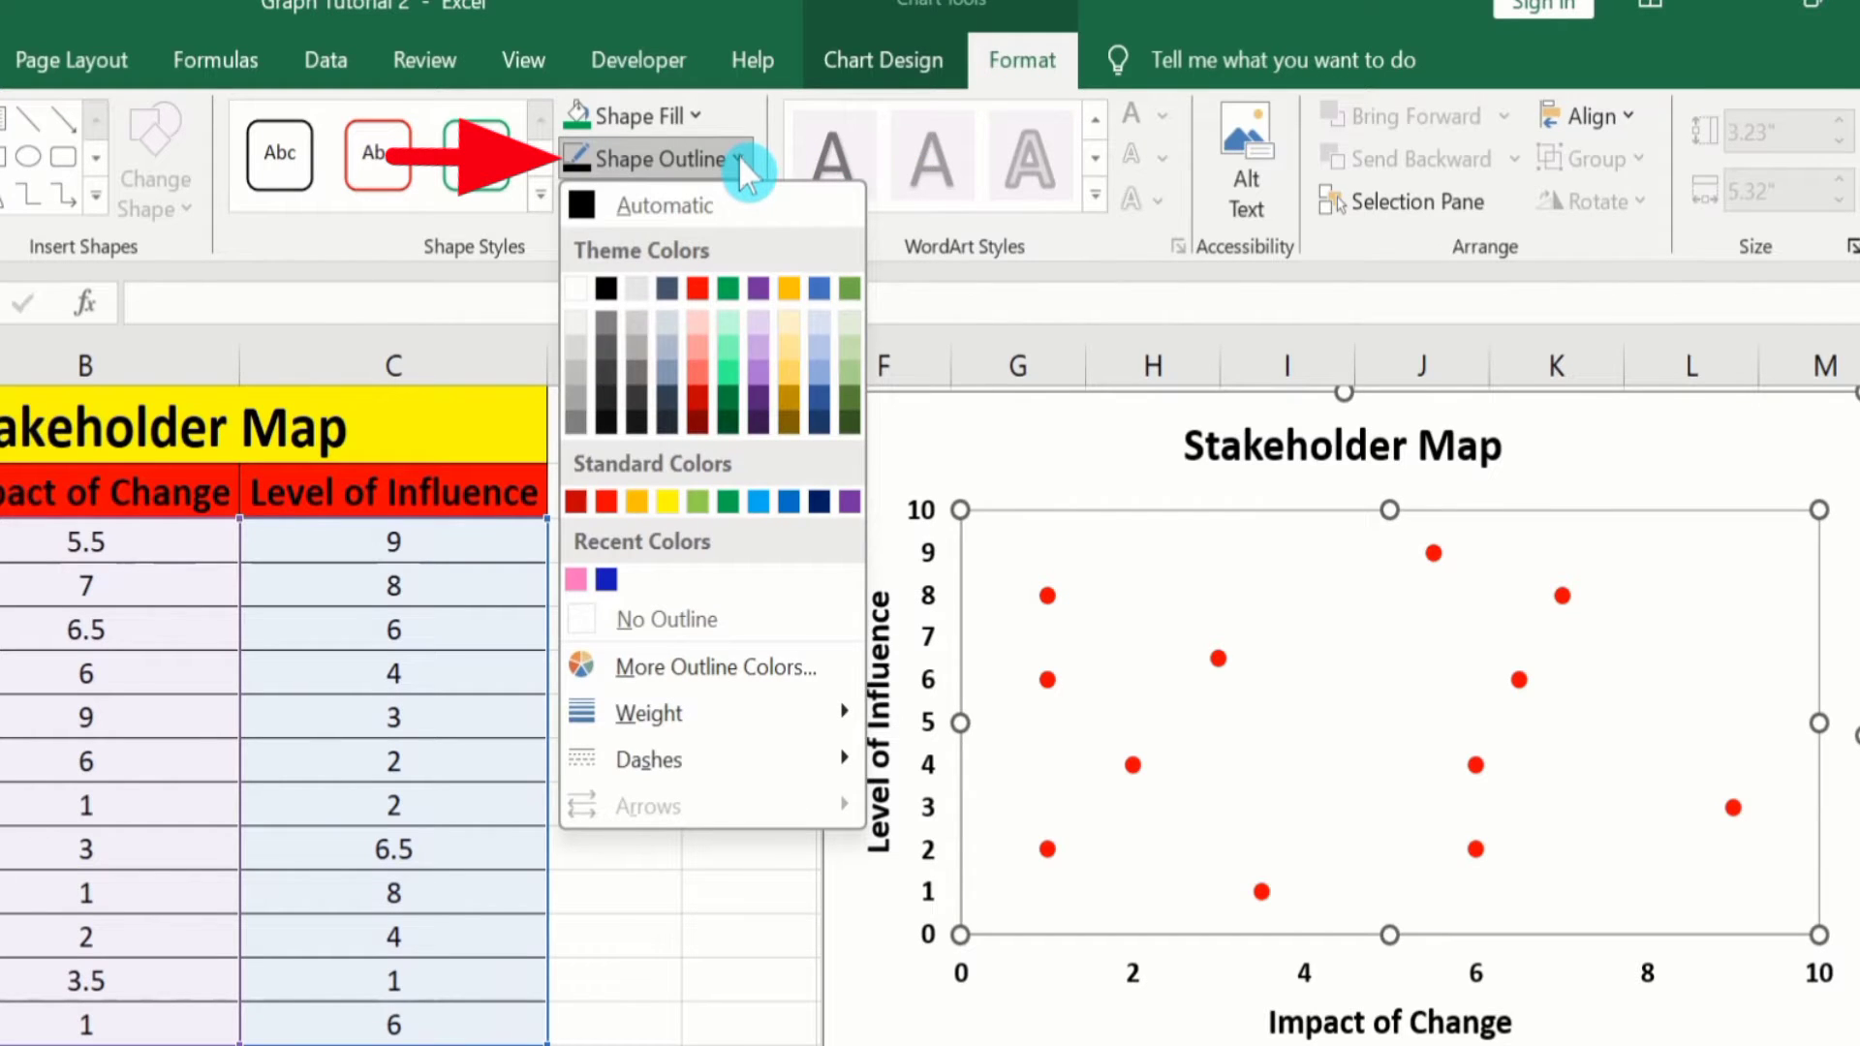
pyautogui.click(607, 286)
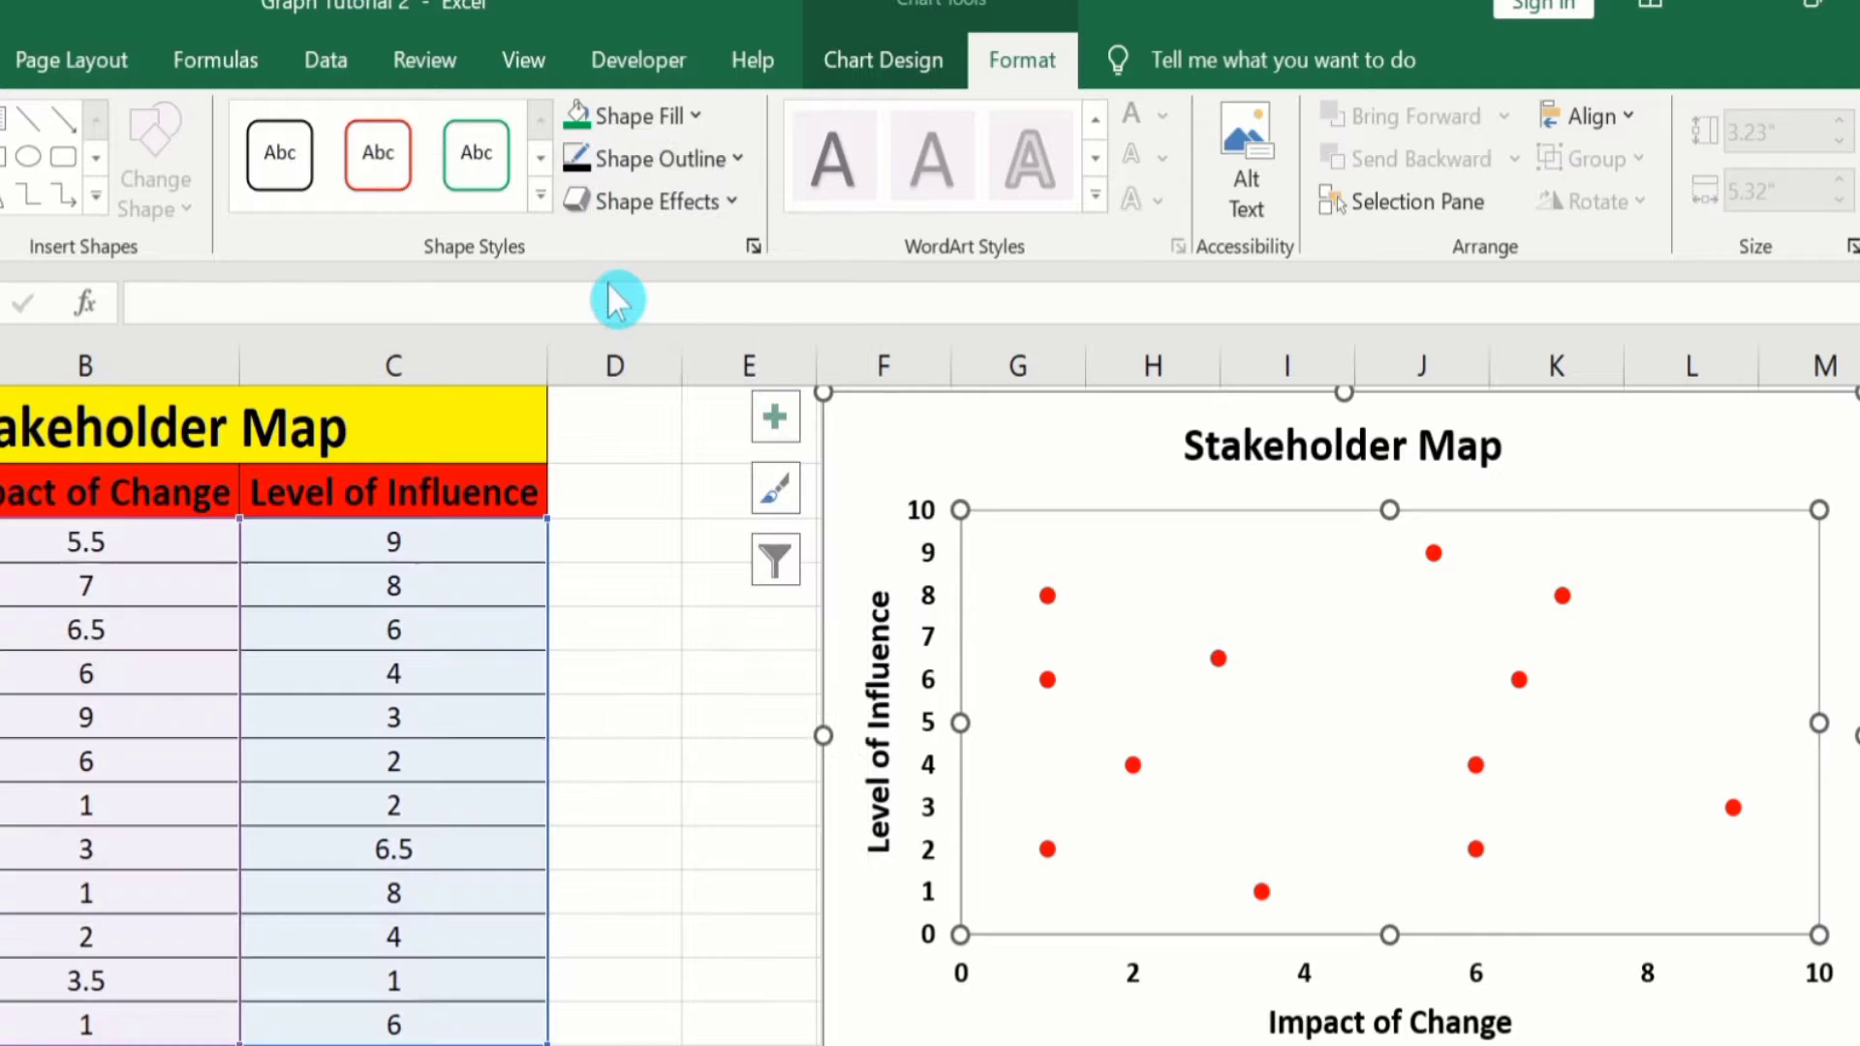
pyautogui.click(738, 158)
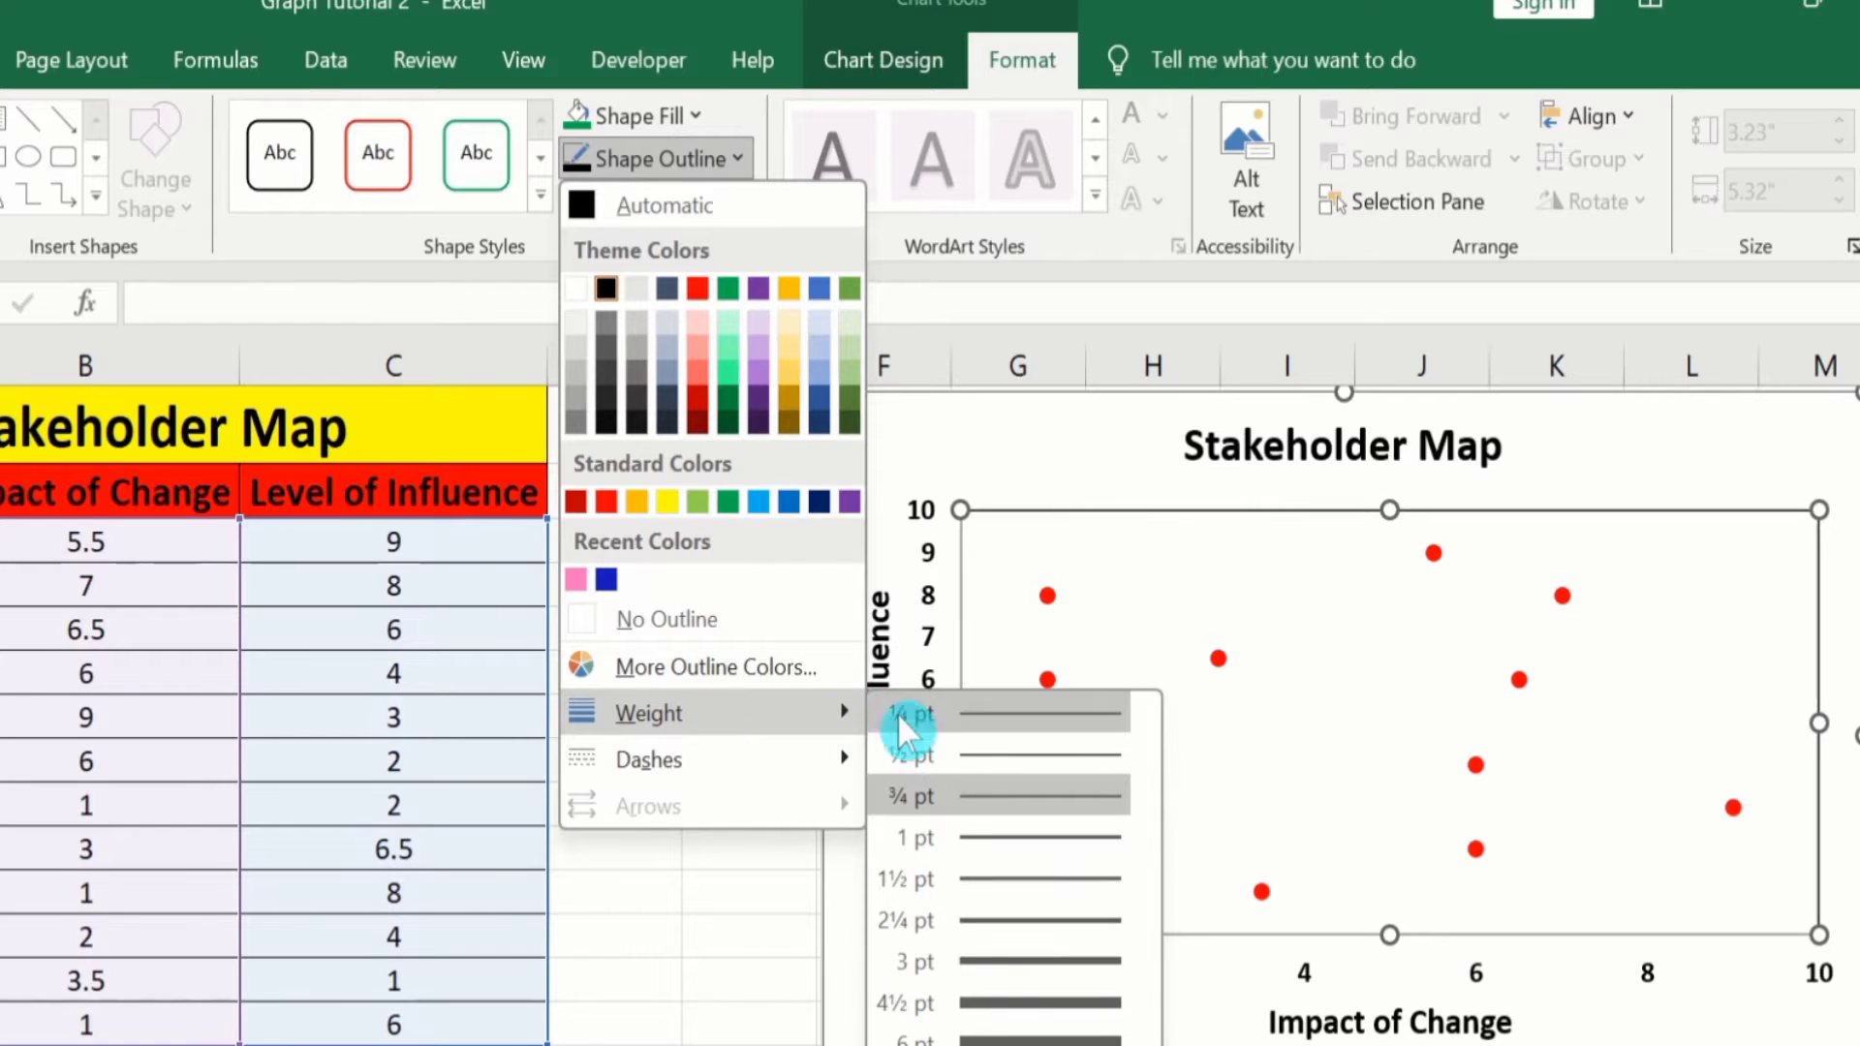
pyautogui.click(984, 870)
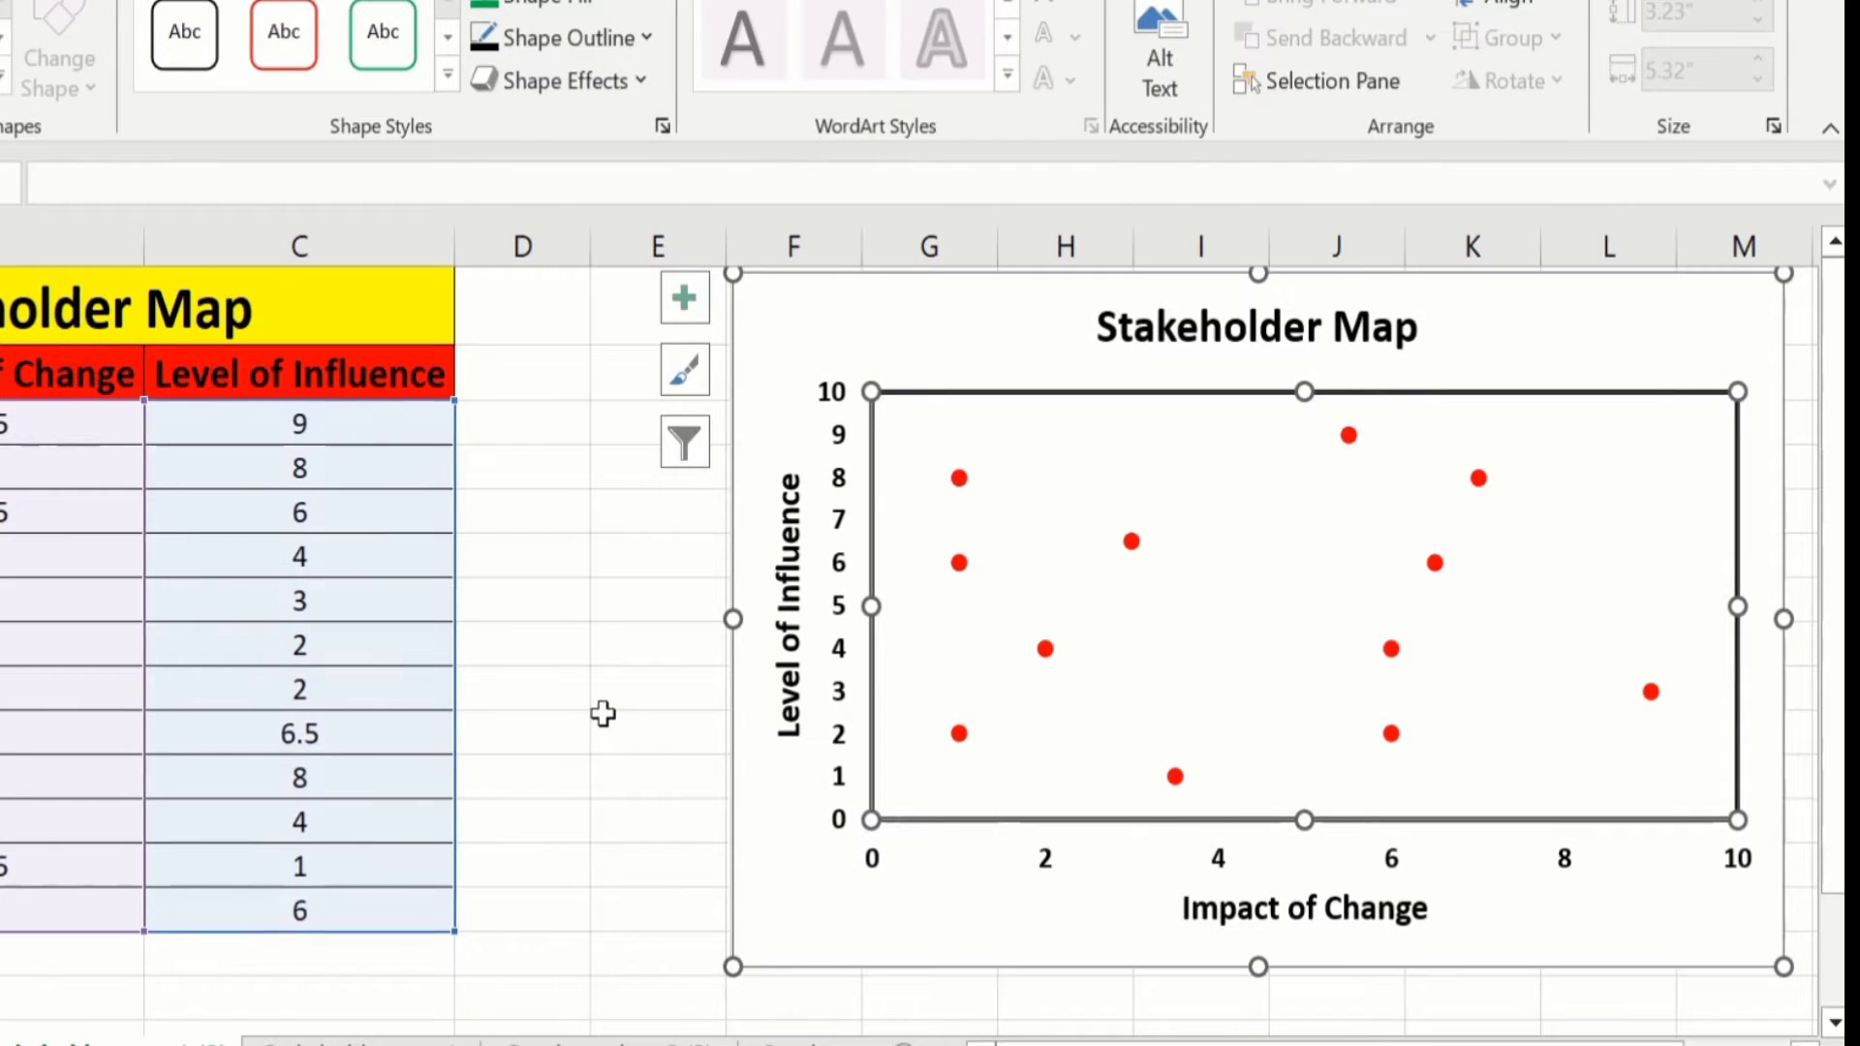
pyautogui.click(603, 714)
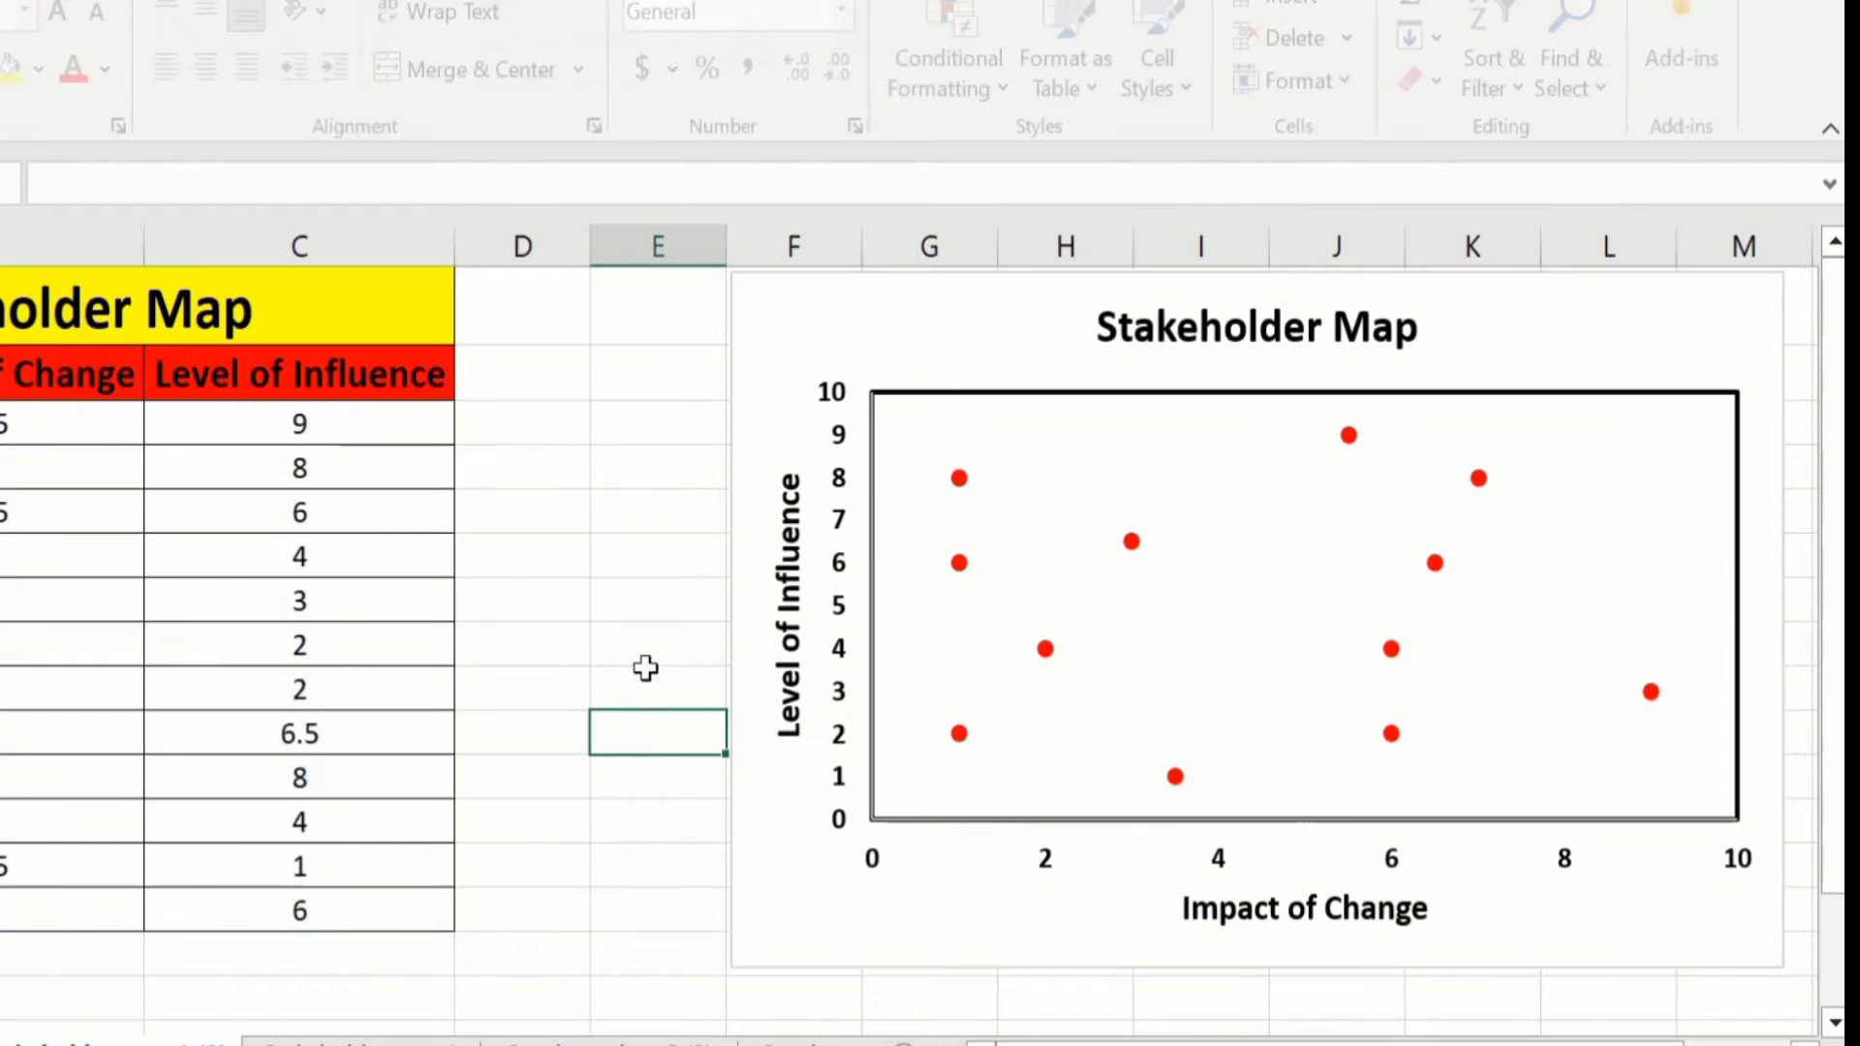
# Step: Format the vertical axis line as a solid black line with a width of 1.5 pt
pyautogui.click(835, 474)
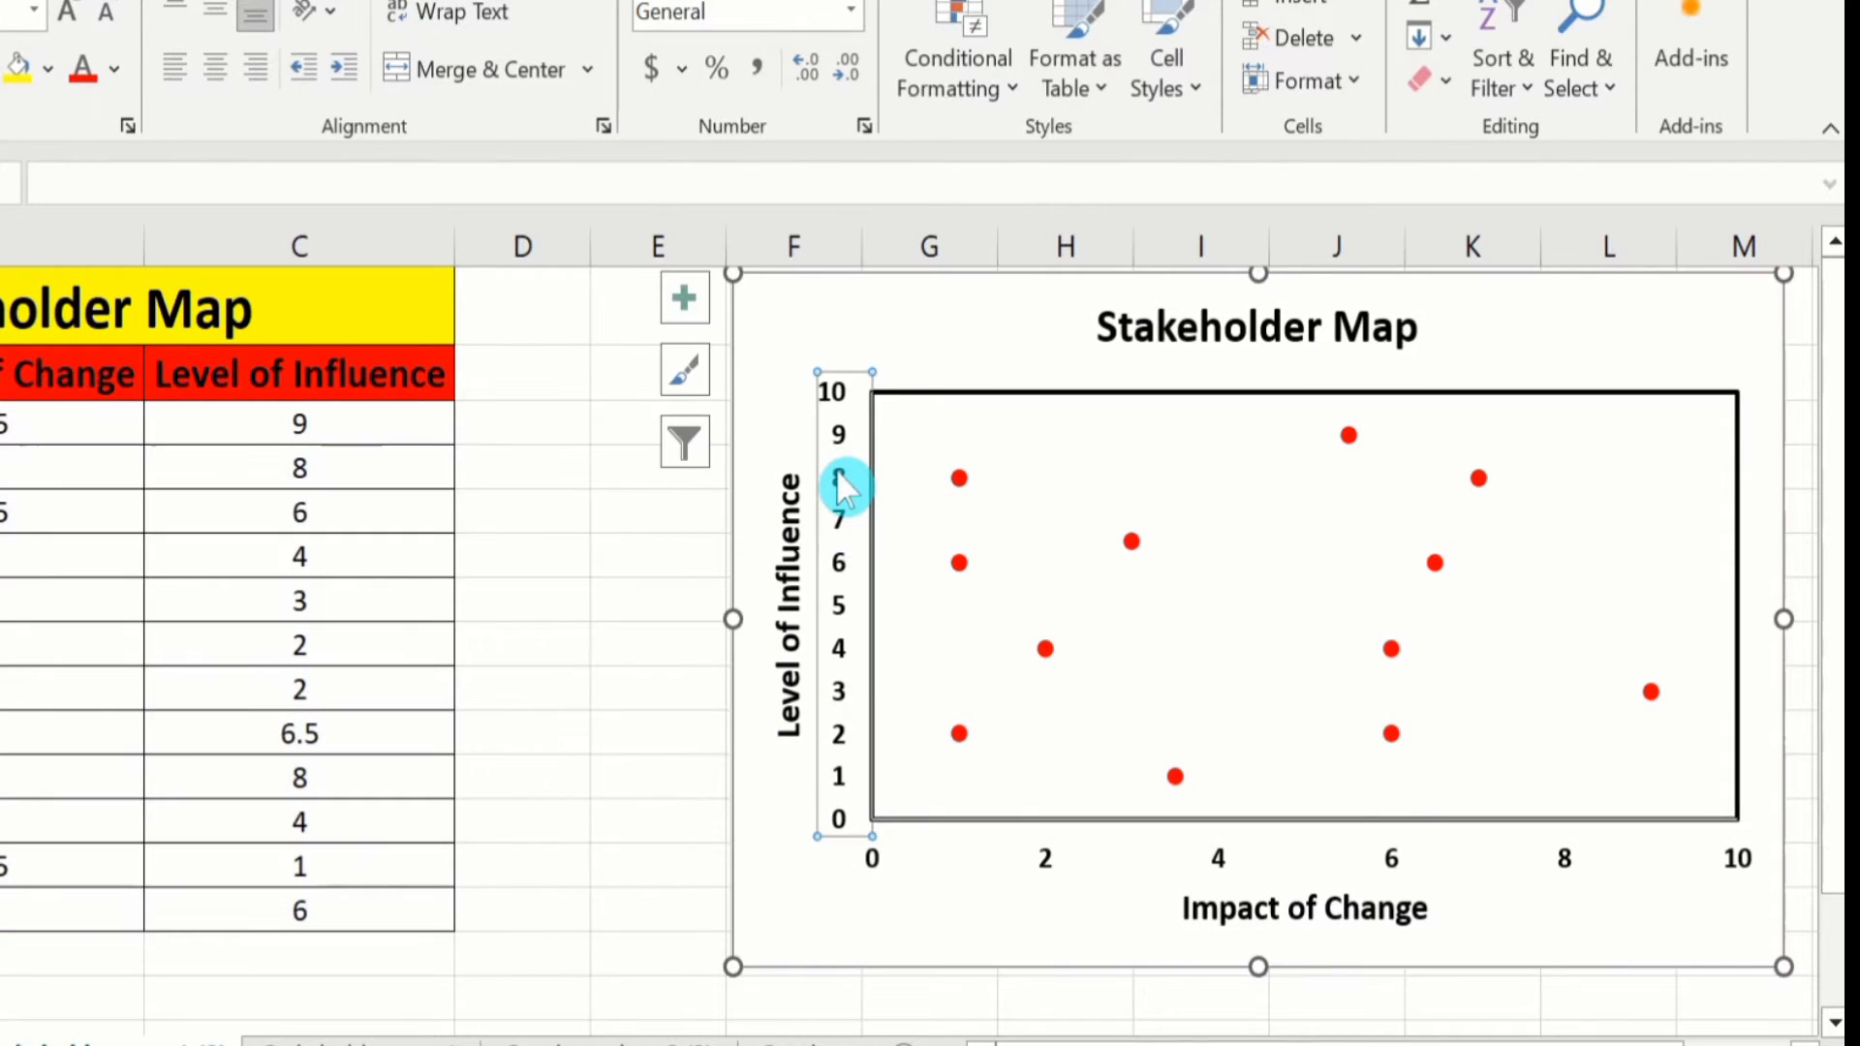
pyautogui.rightClick(839, 485)
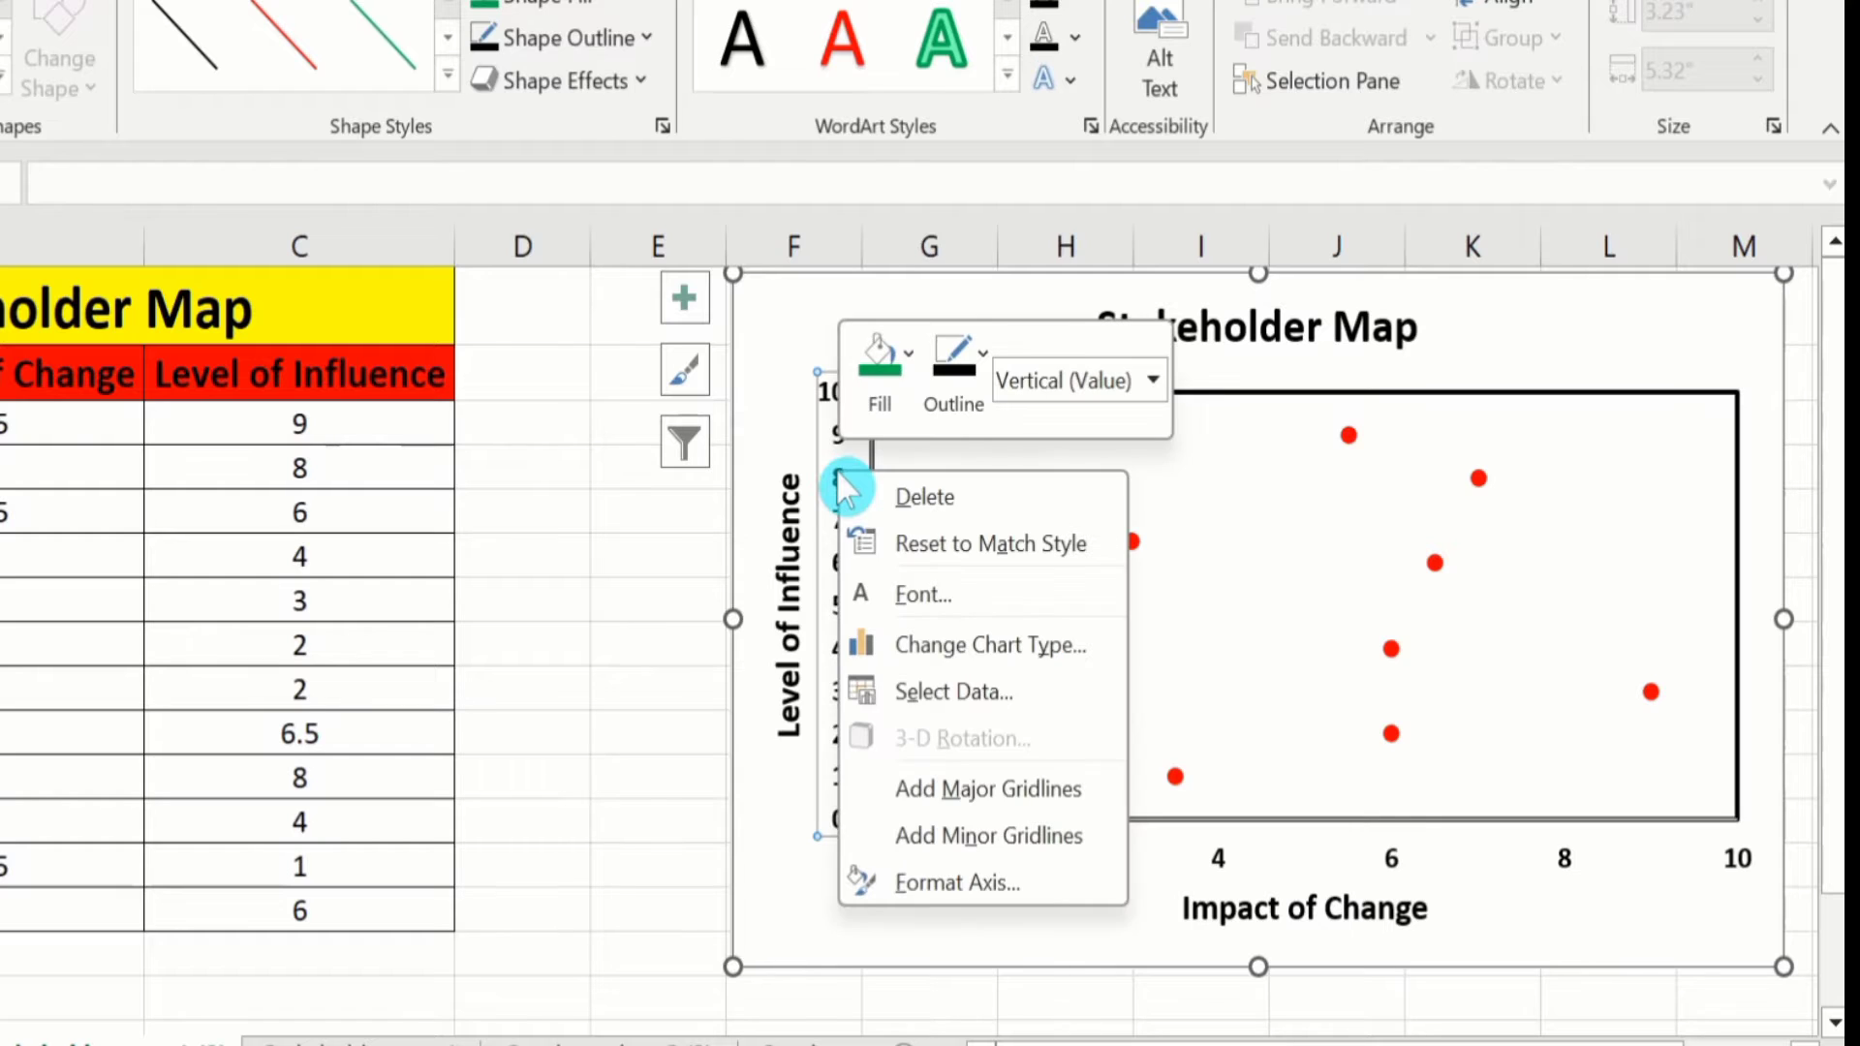
pyautogui.click(964, 878)
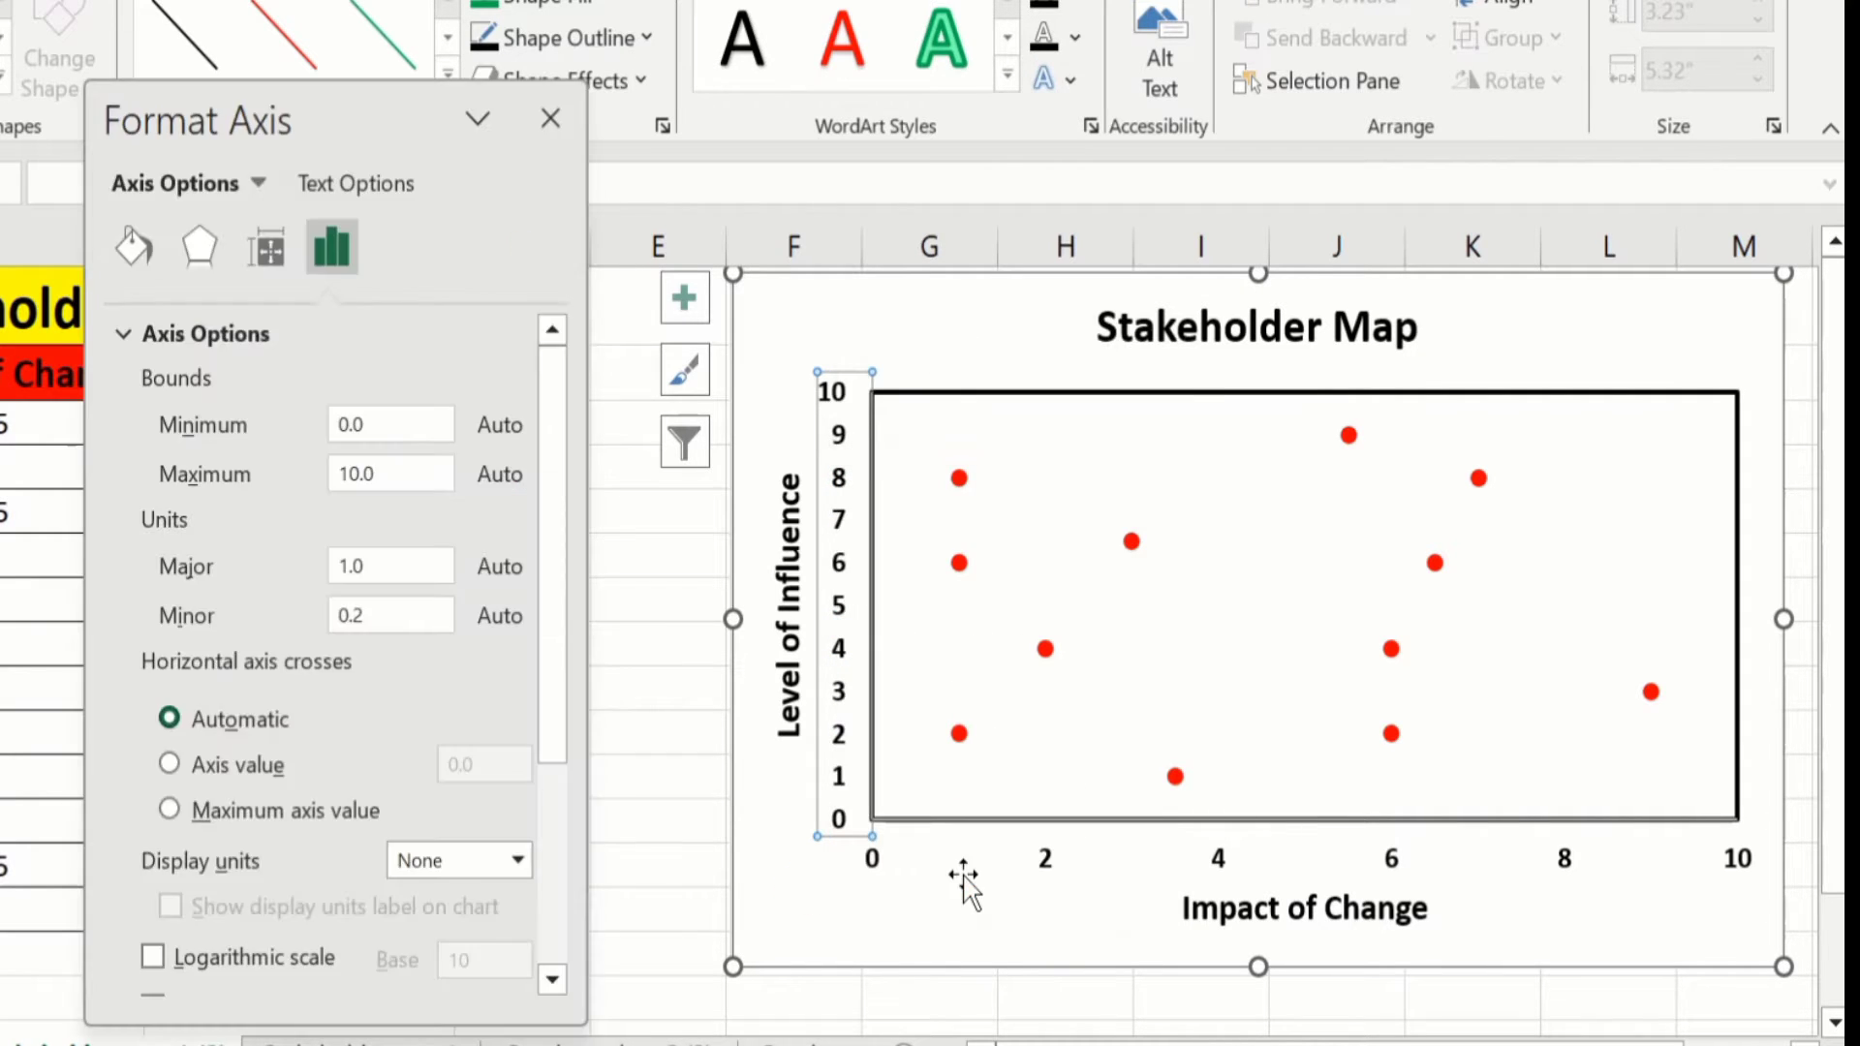
pyautogui.click(135, 244)
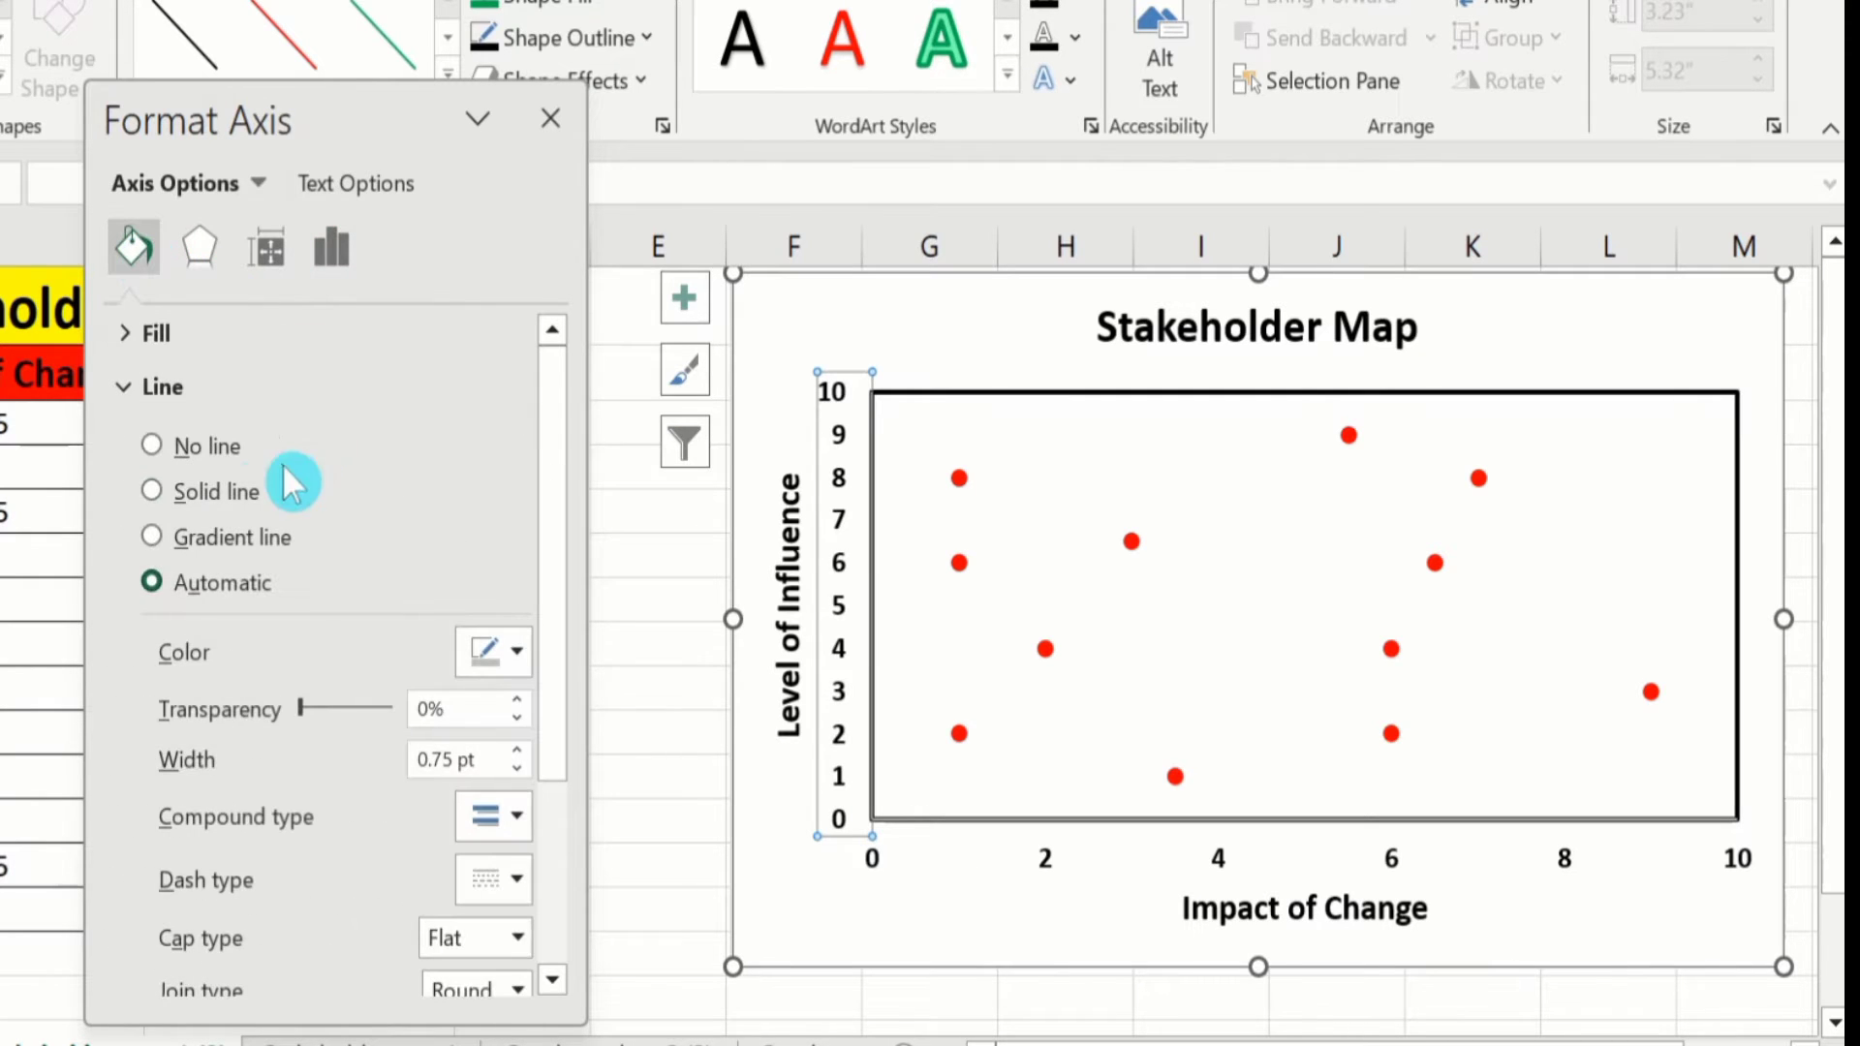
pyautogui.click(152, 491)
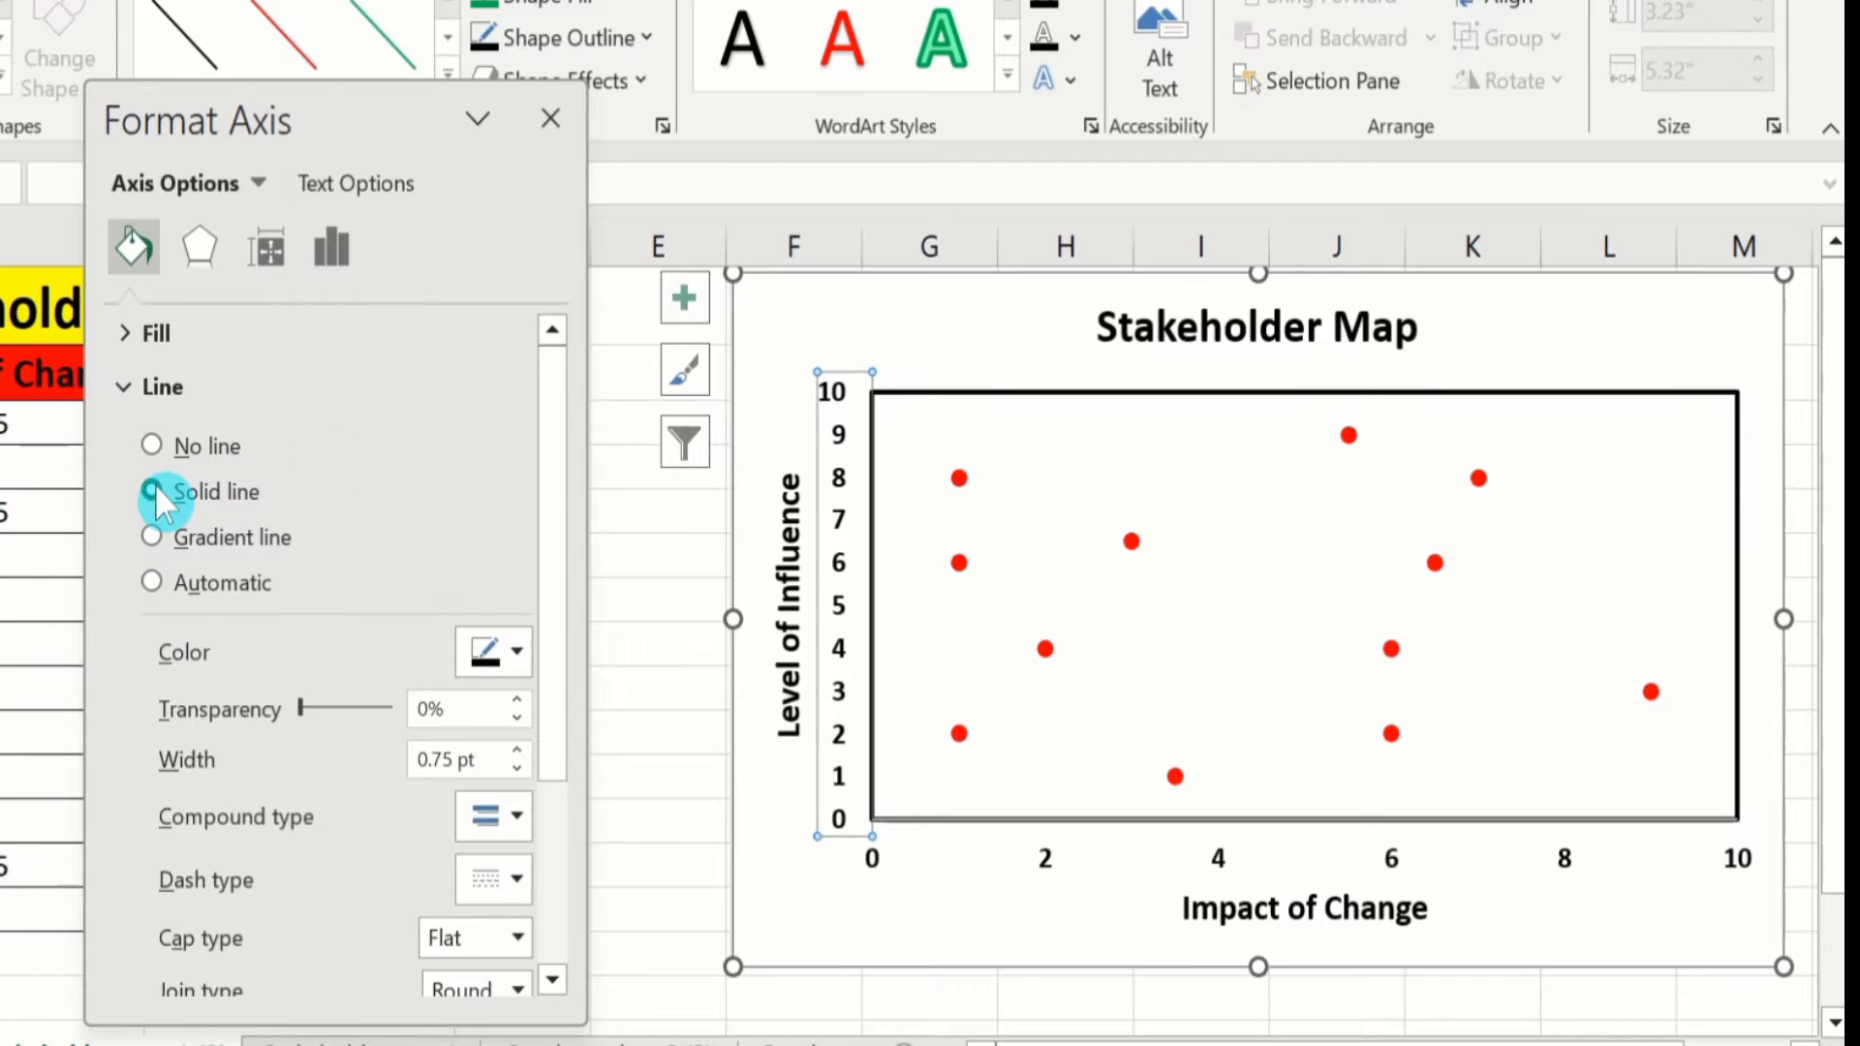
pyautogui.click(515, 647)
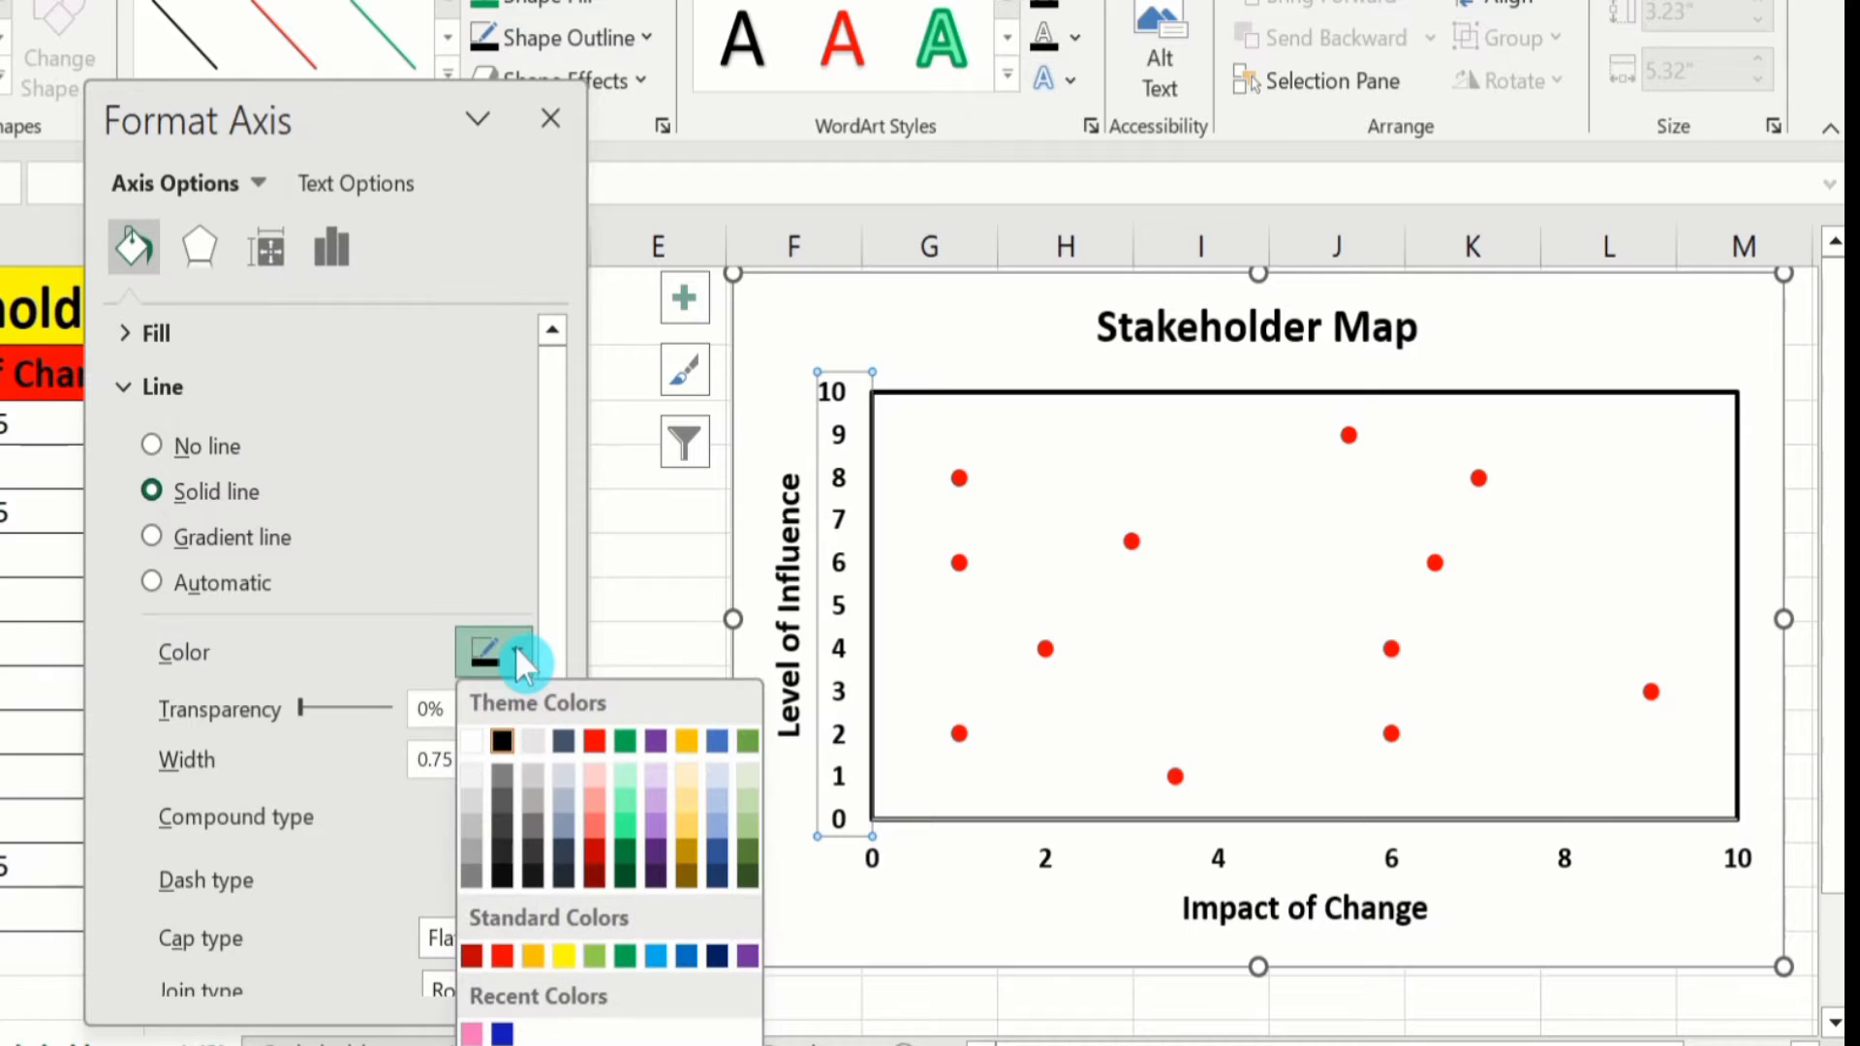
pyautogui.click(502, 741)
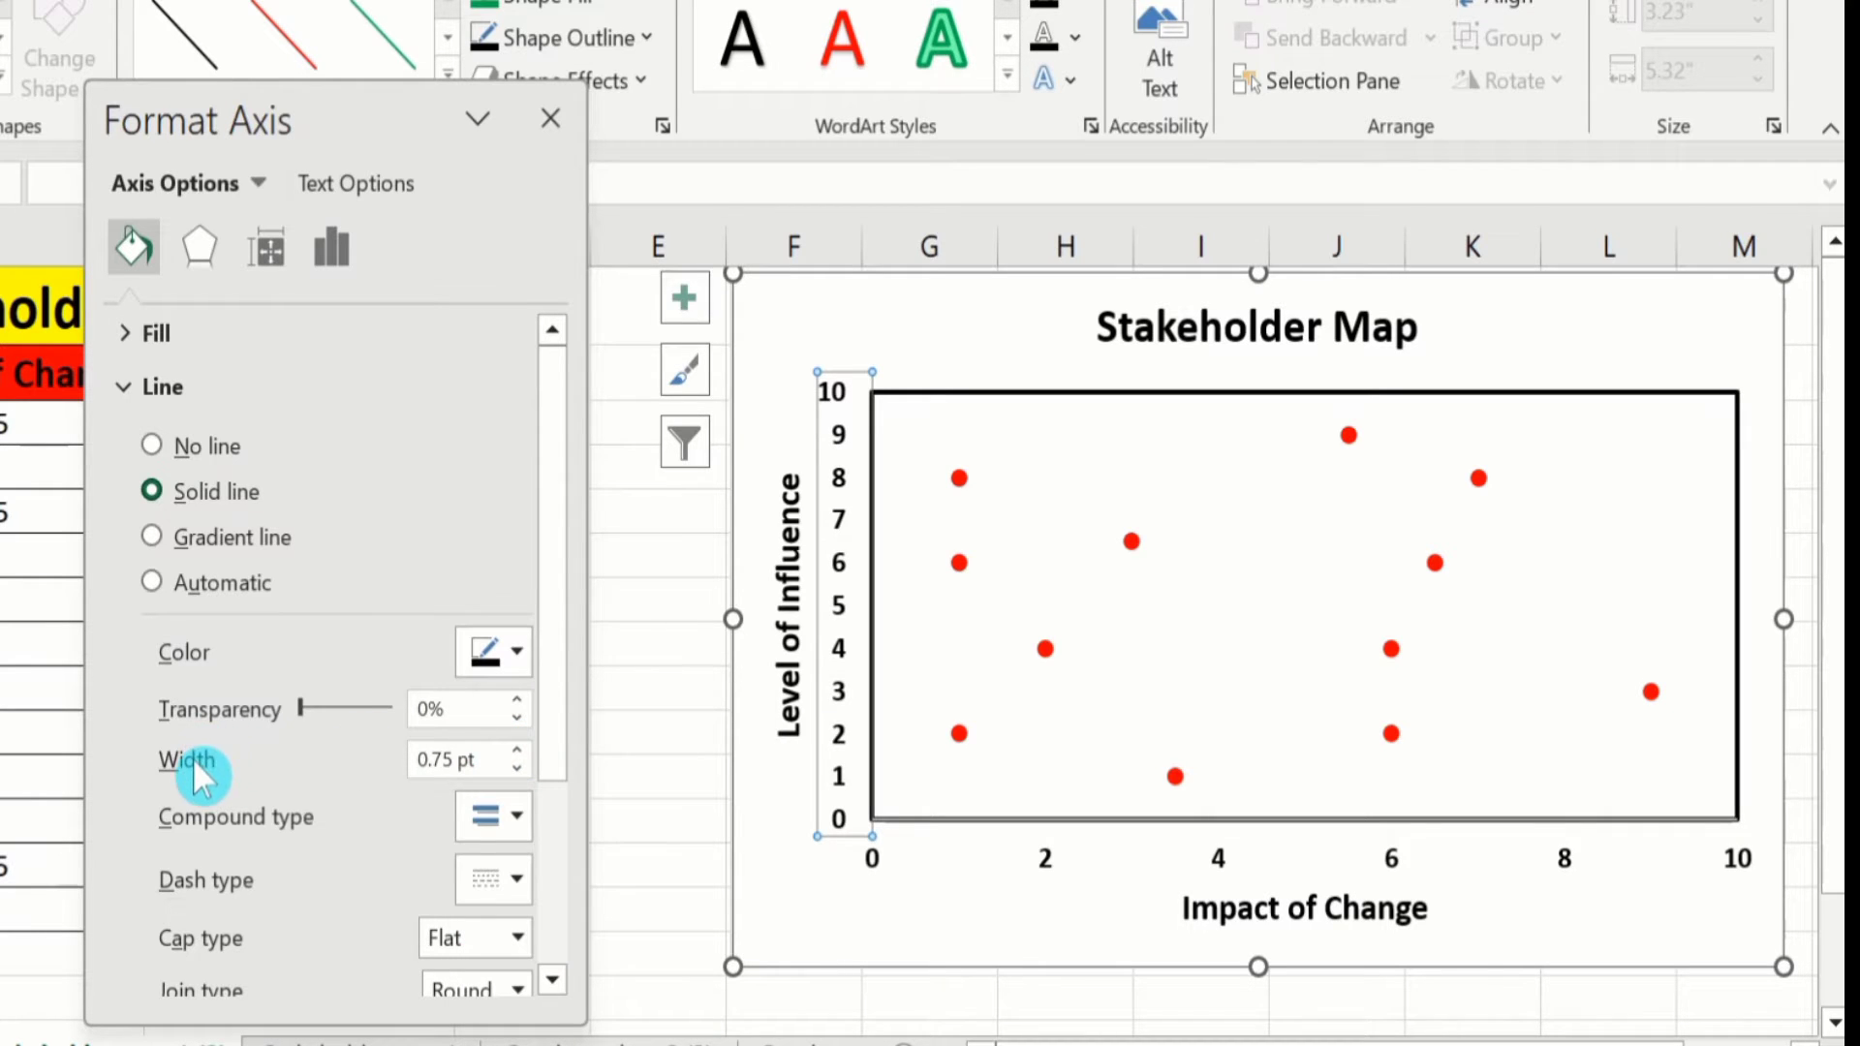
pyautogui.click(522, 748)
pyautogui.click(522, 748)
pyautogui.click(522, 749)
# Step: Set both the major and minor tick marks of the vertical axis to Outside
pyautogui.click(337, 237)
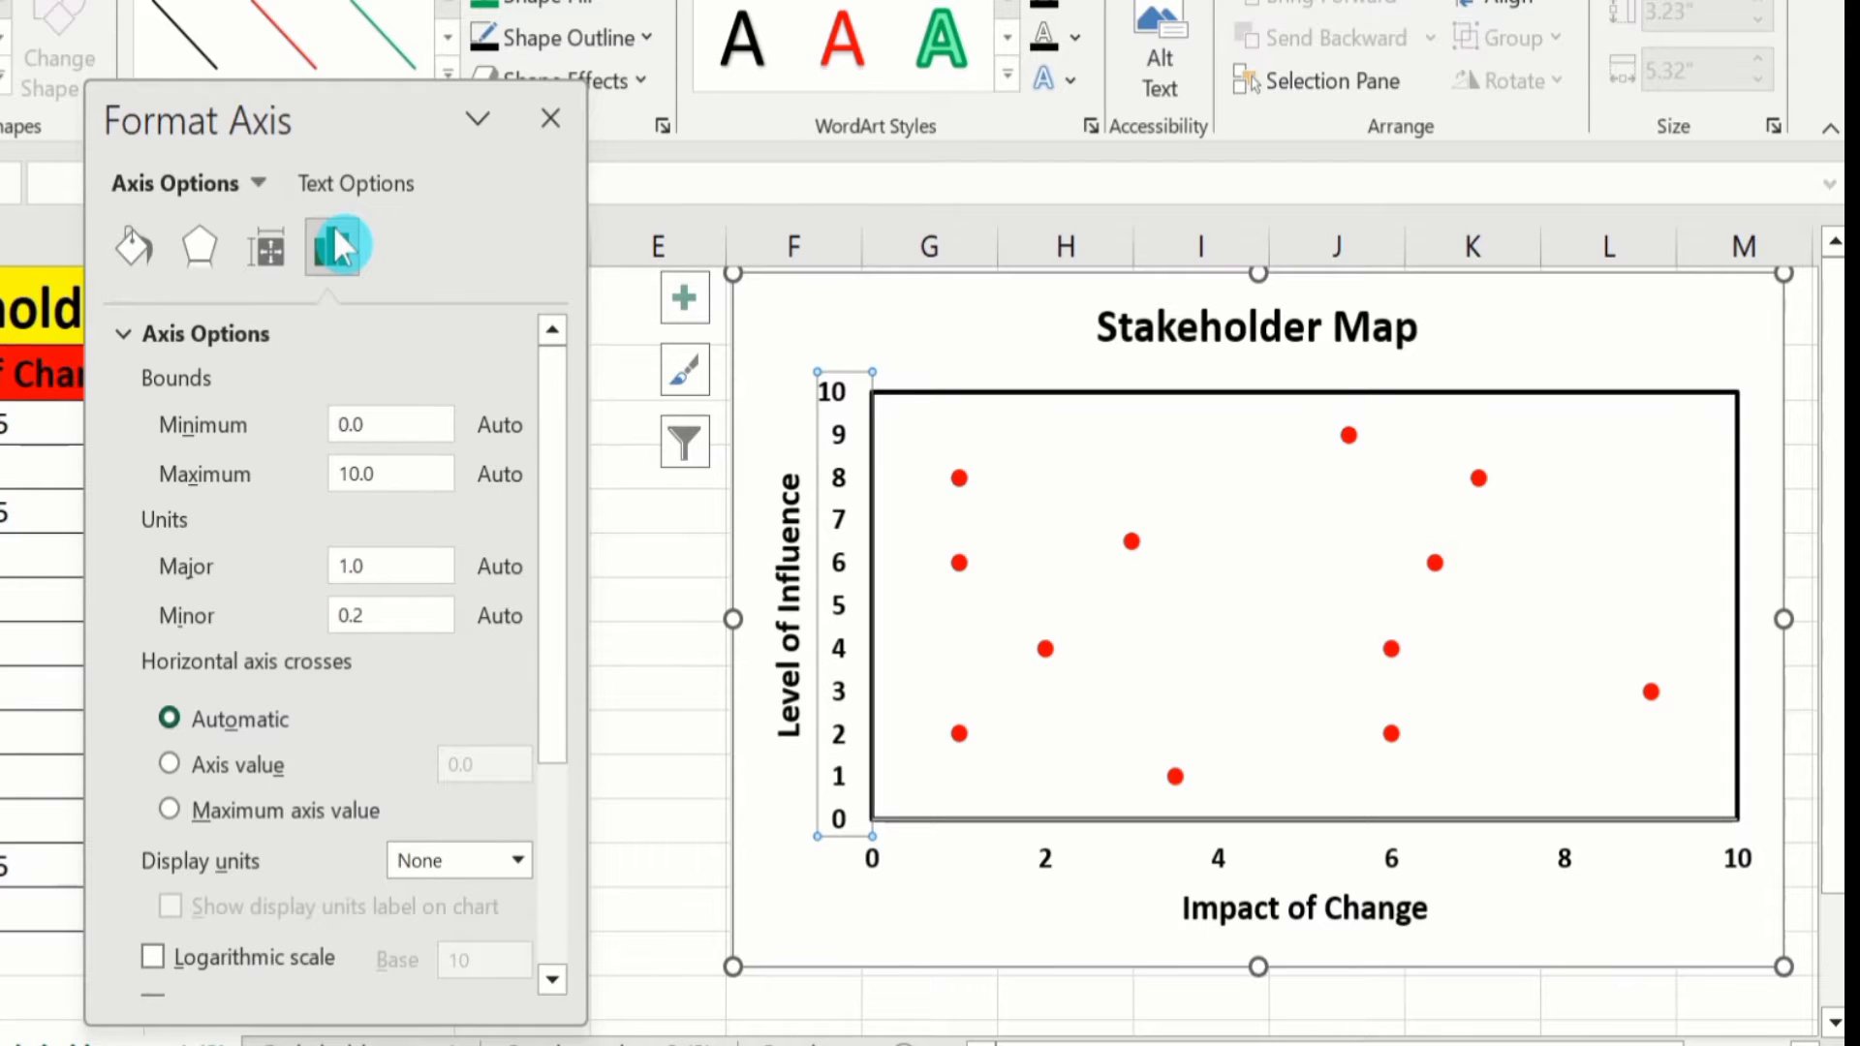
pyautogui.moveTo(554, 422); pyautogui.dragTo(568, 717)
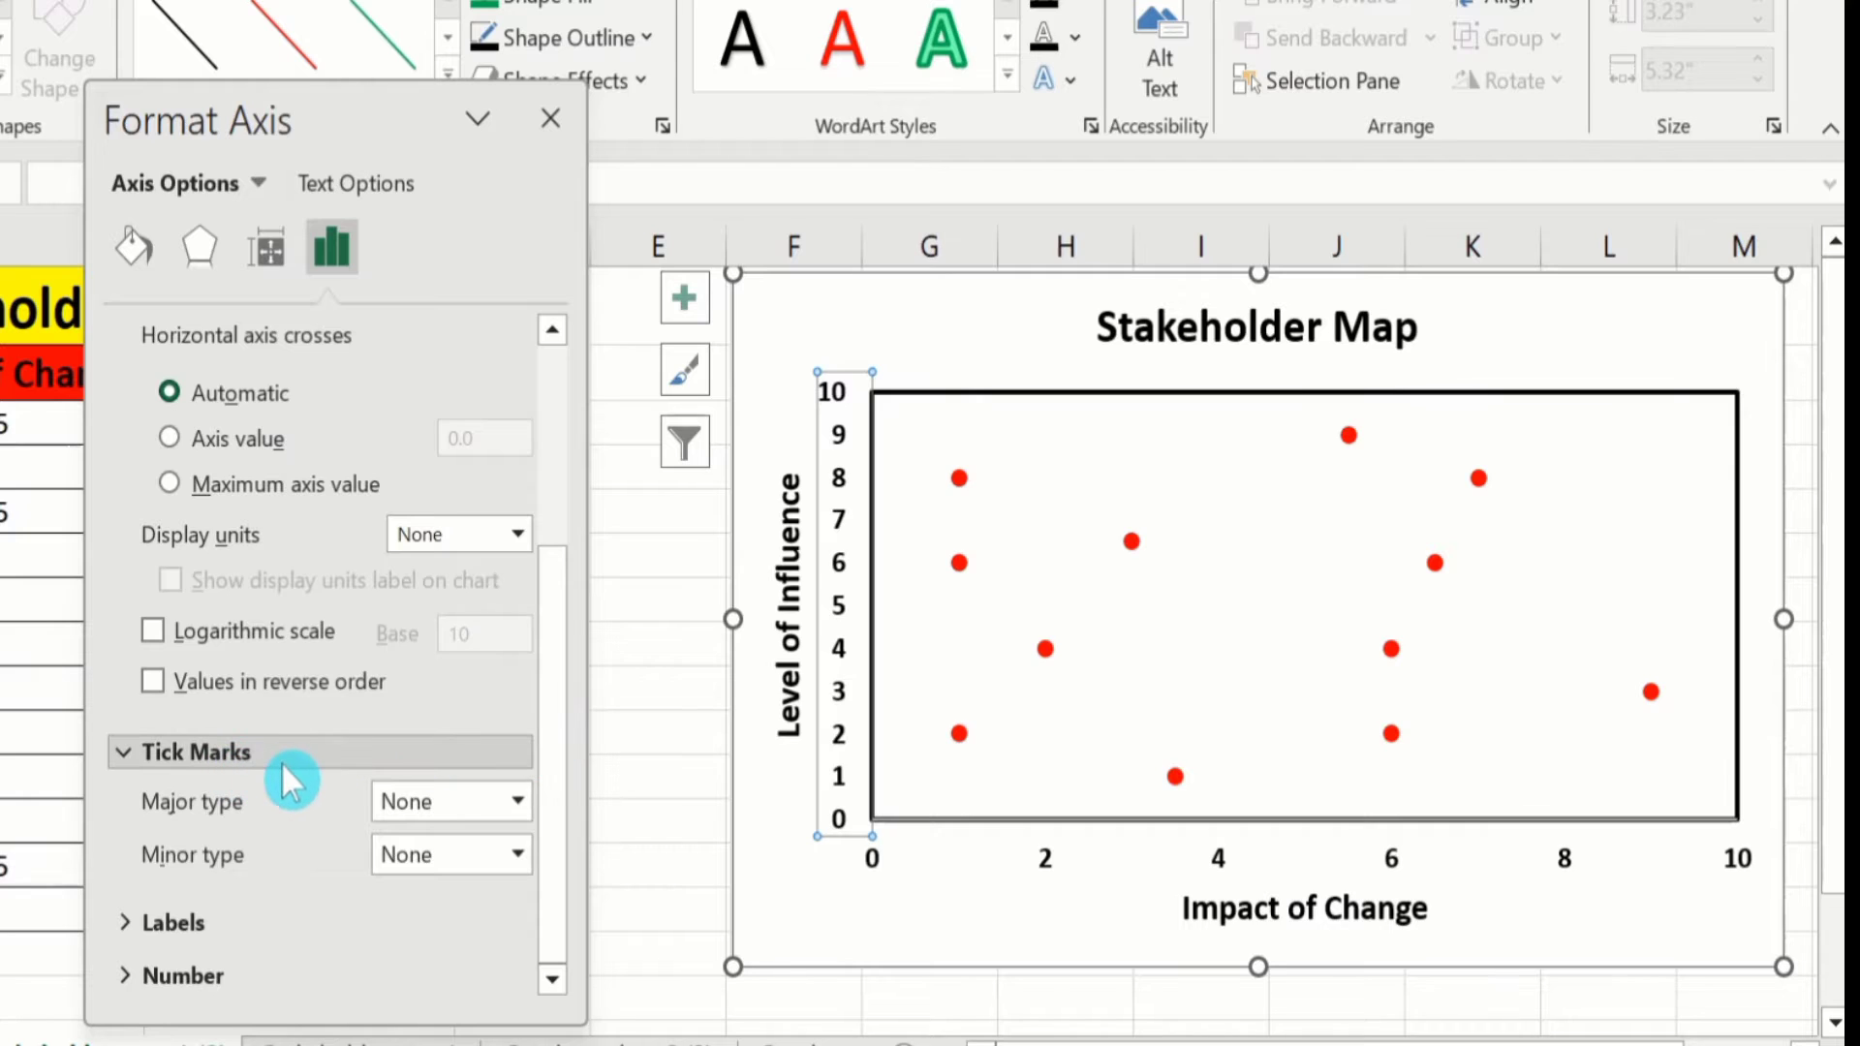
pyautogui.click(524, 789)
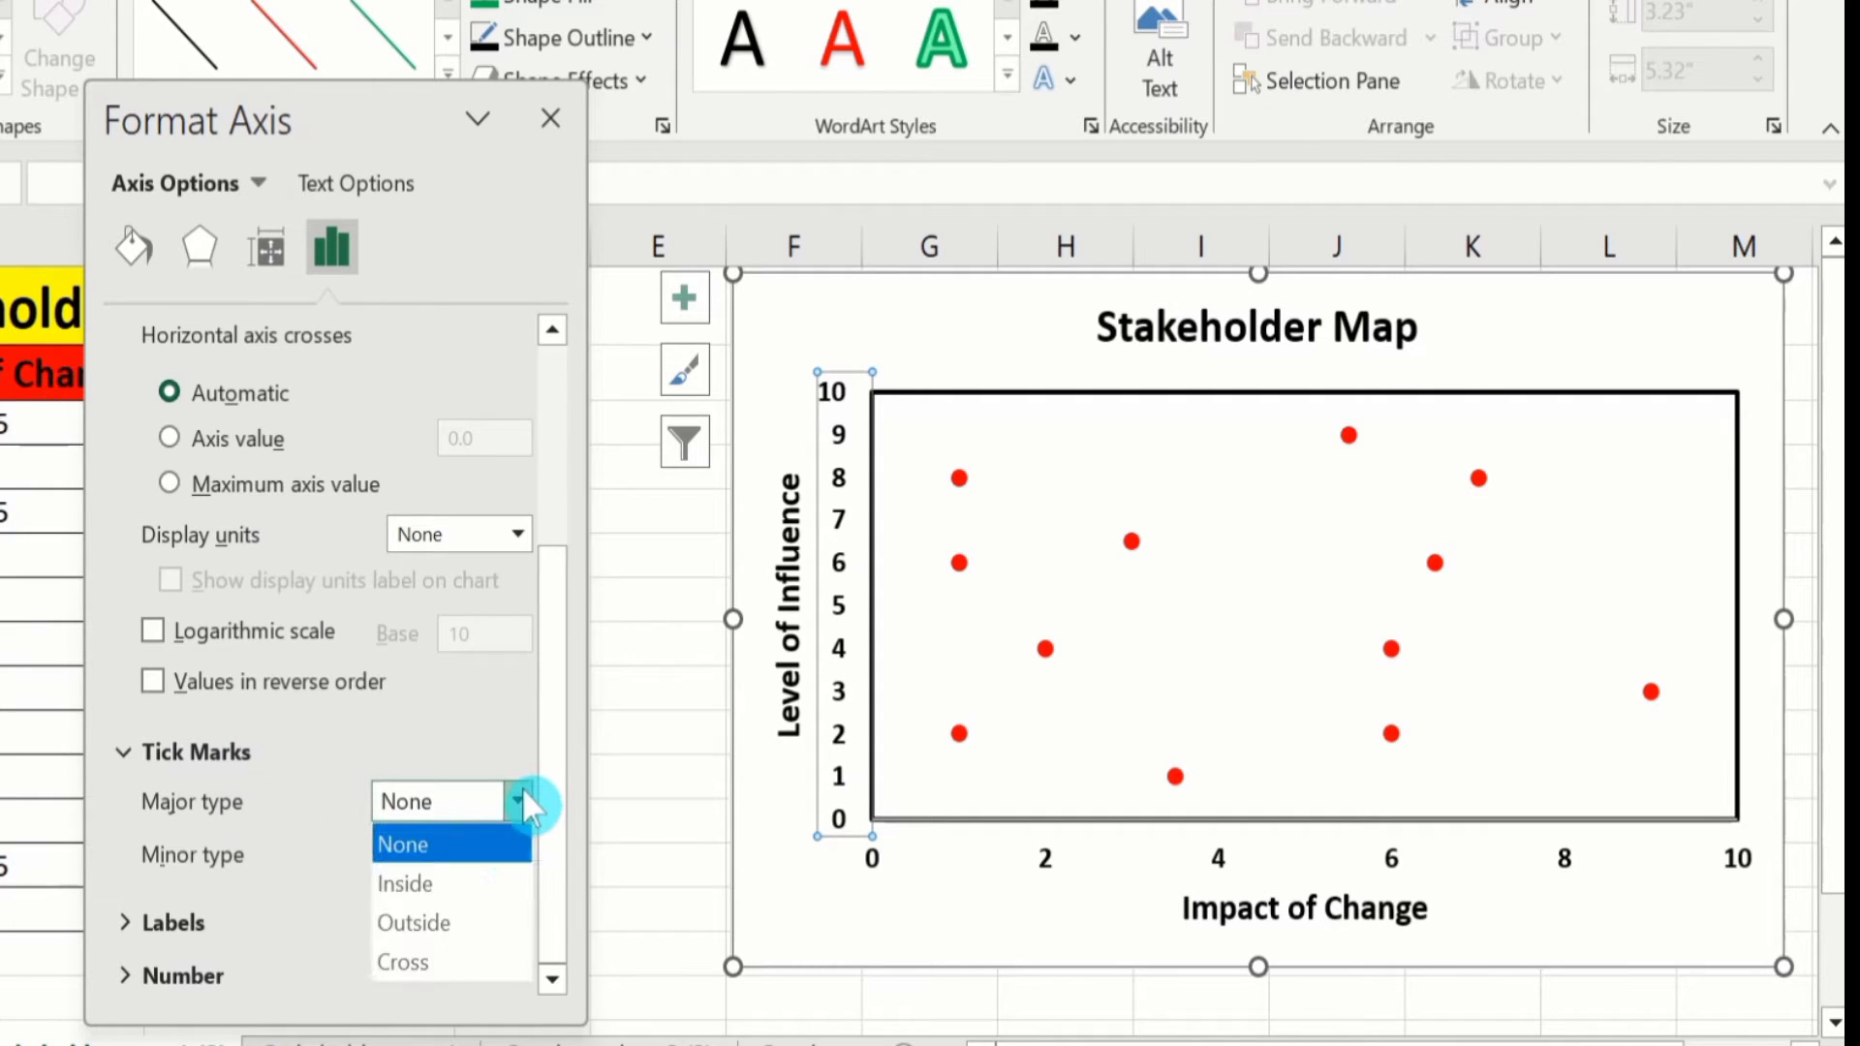
pyautogui.click(472, 917)
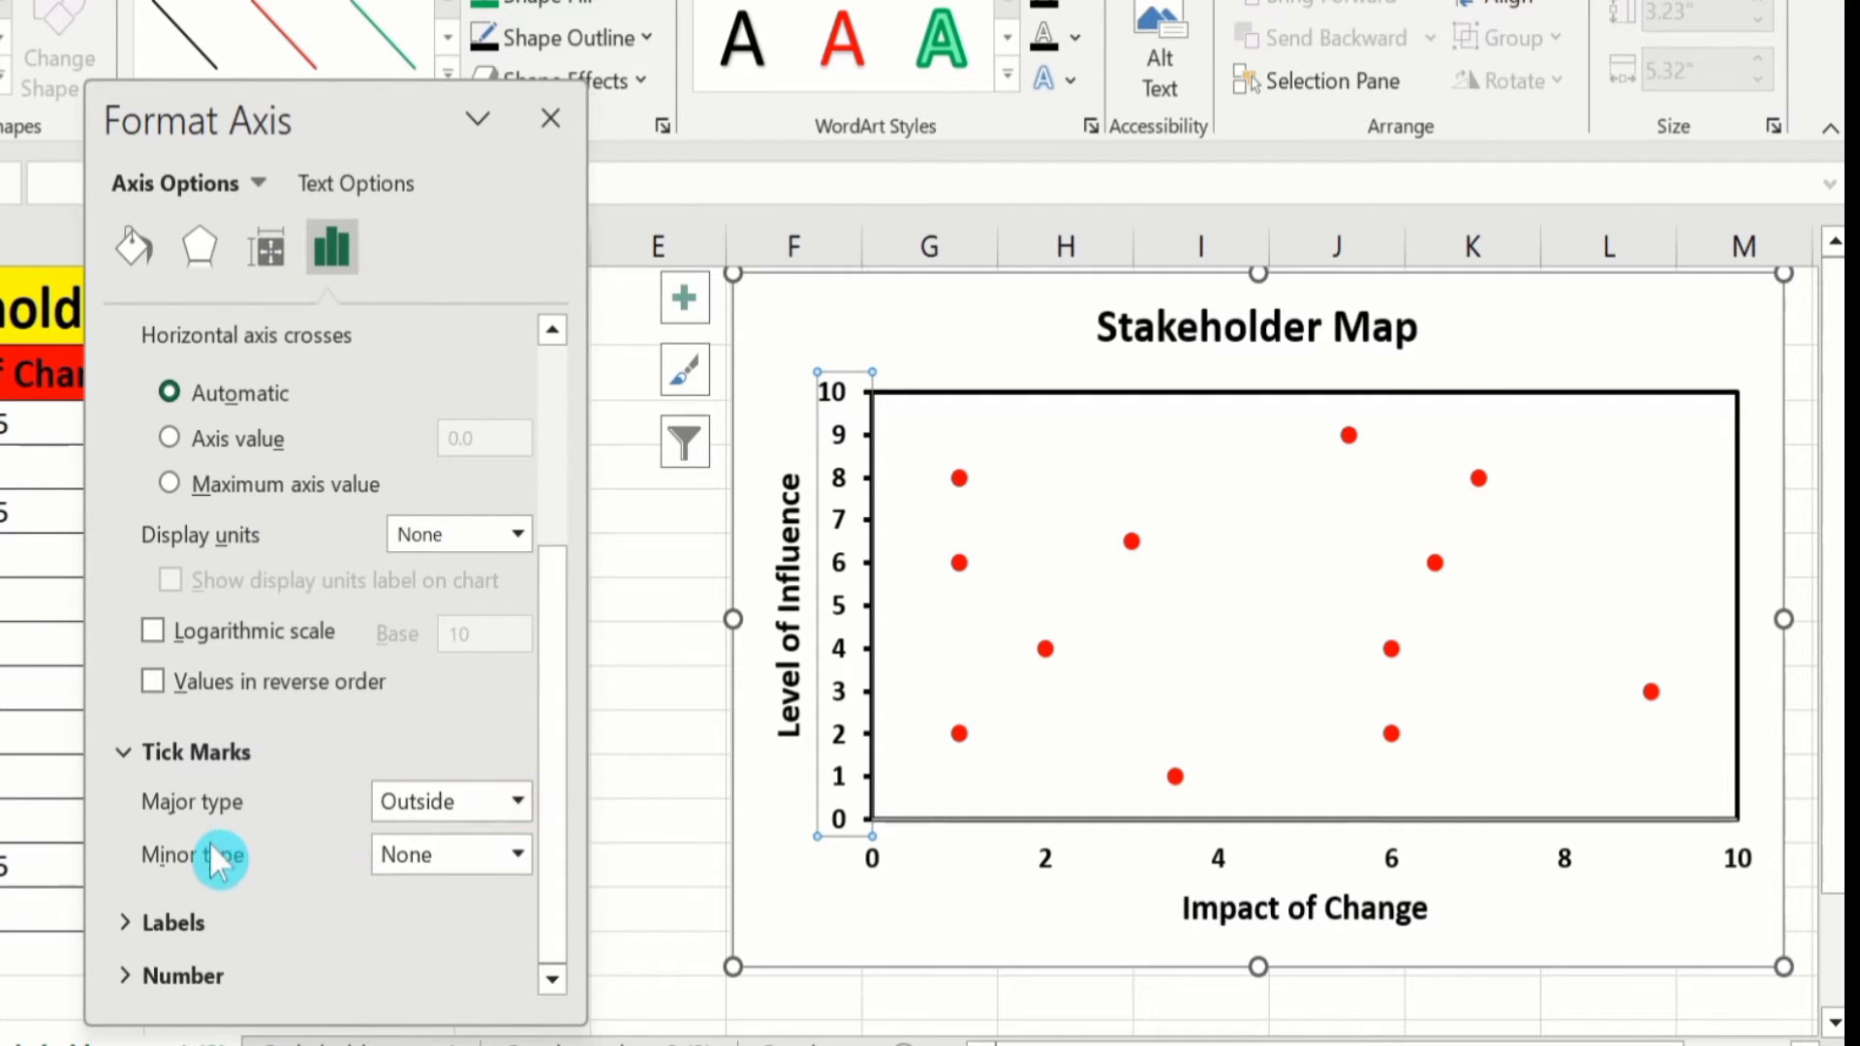
pyautogui.click(520, 853)
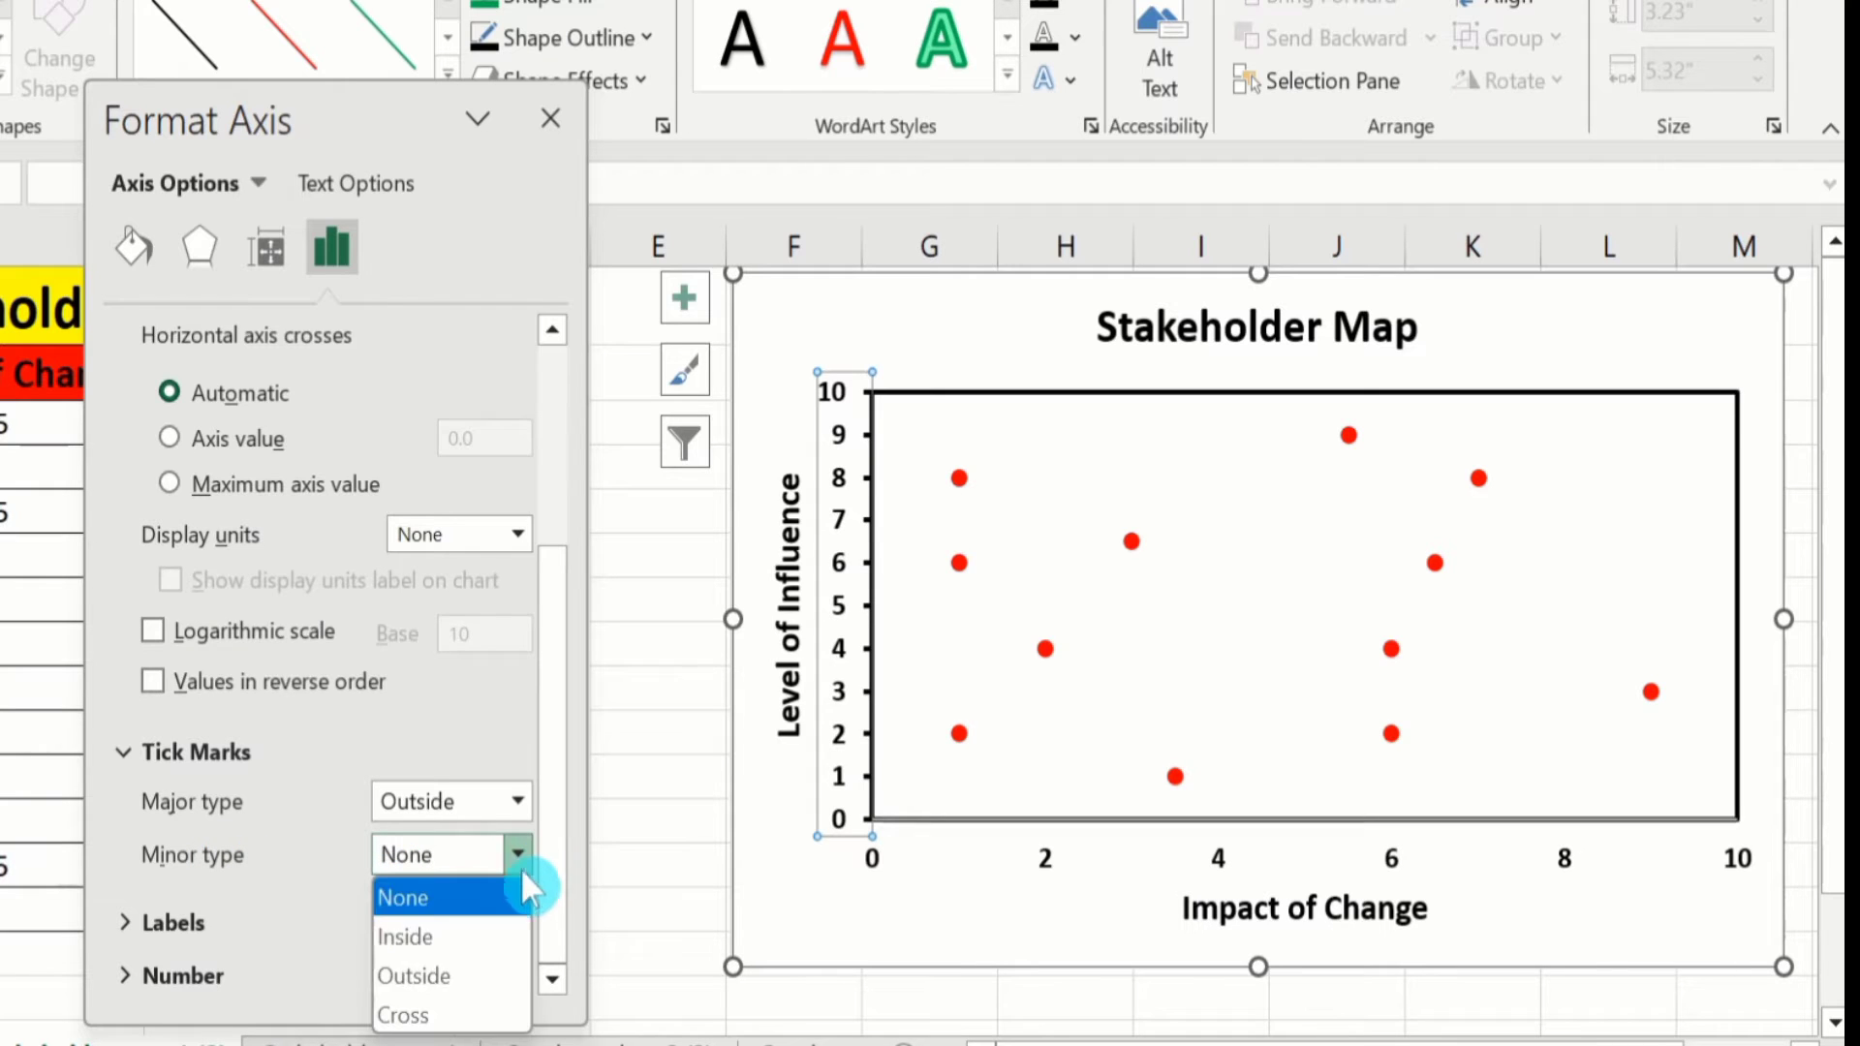
pyautogui.click(490, 981)
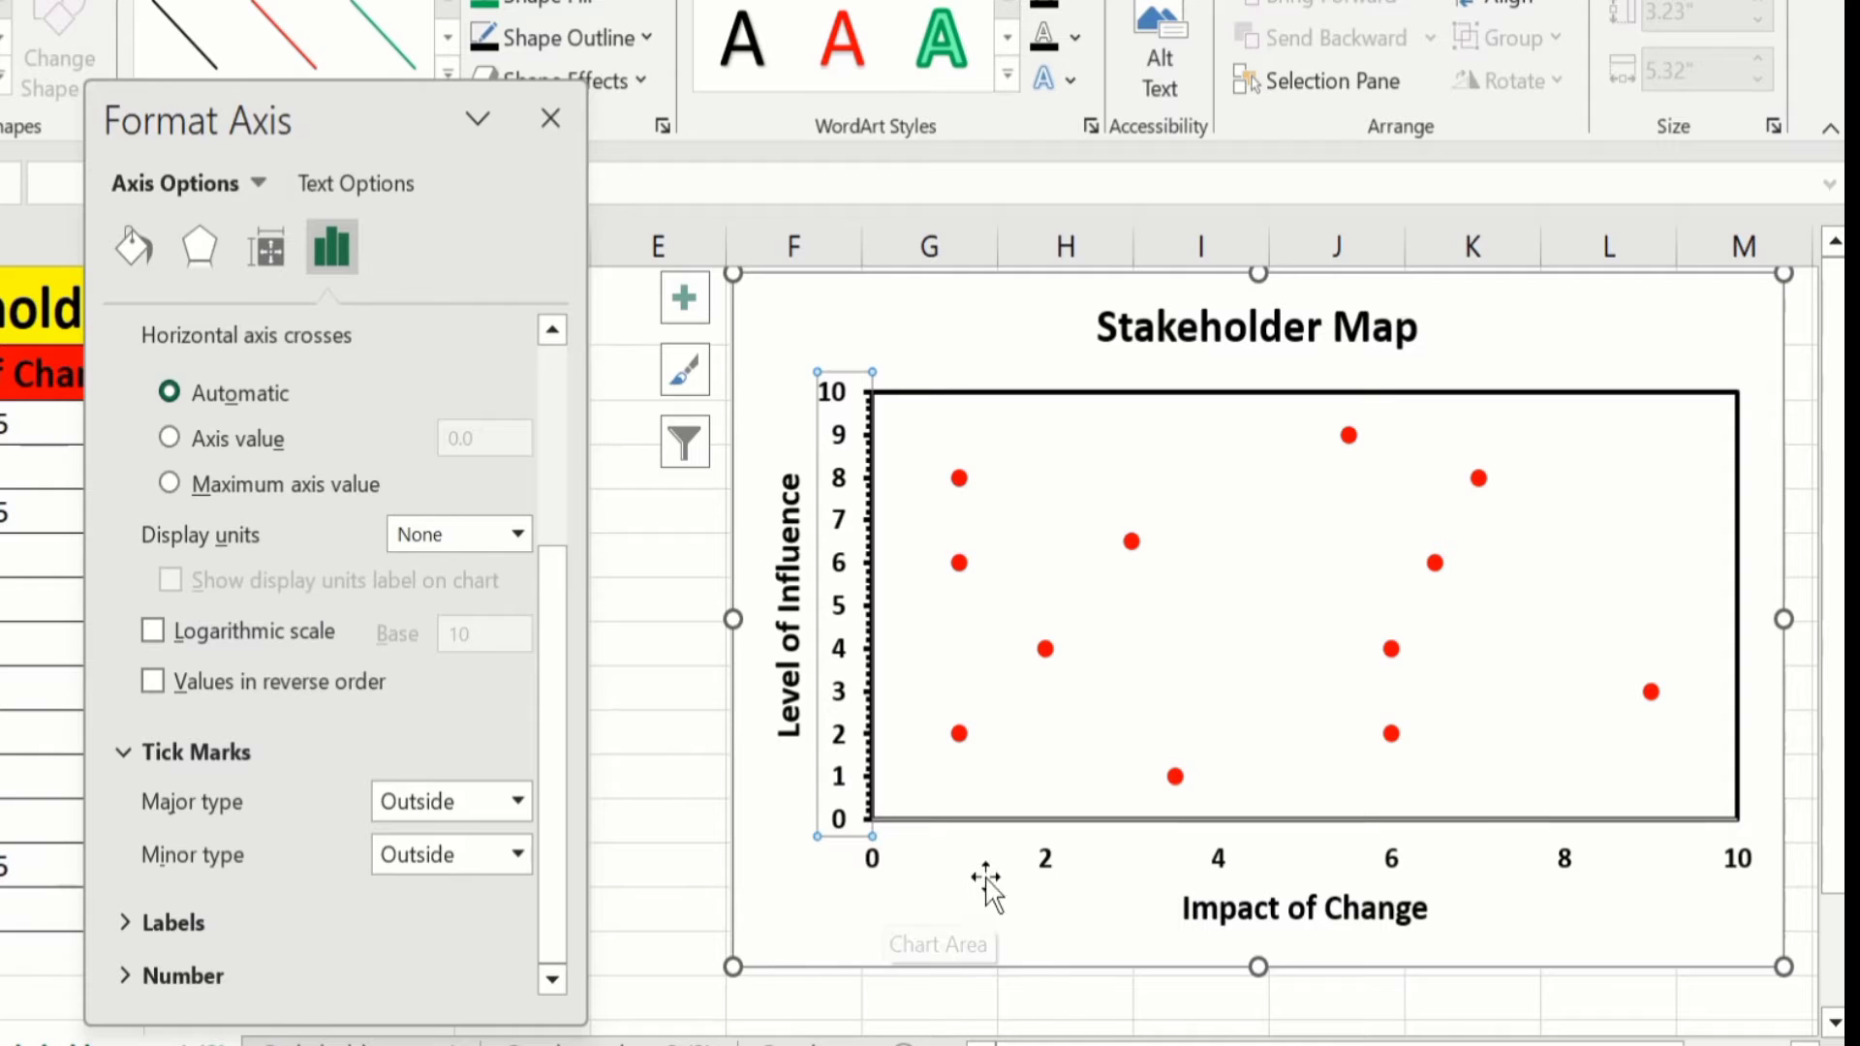
# Step: Format the horizontal axis line as a solid line with a width of 1.5 pt
pyautogui.click(1048, 853)
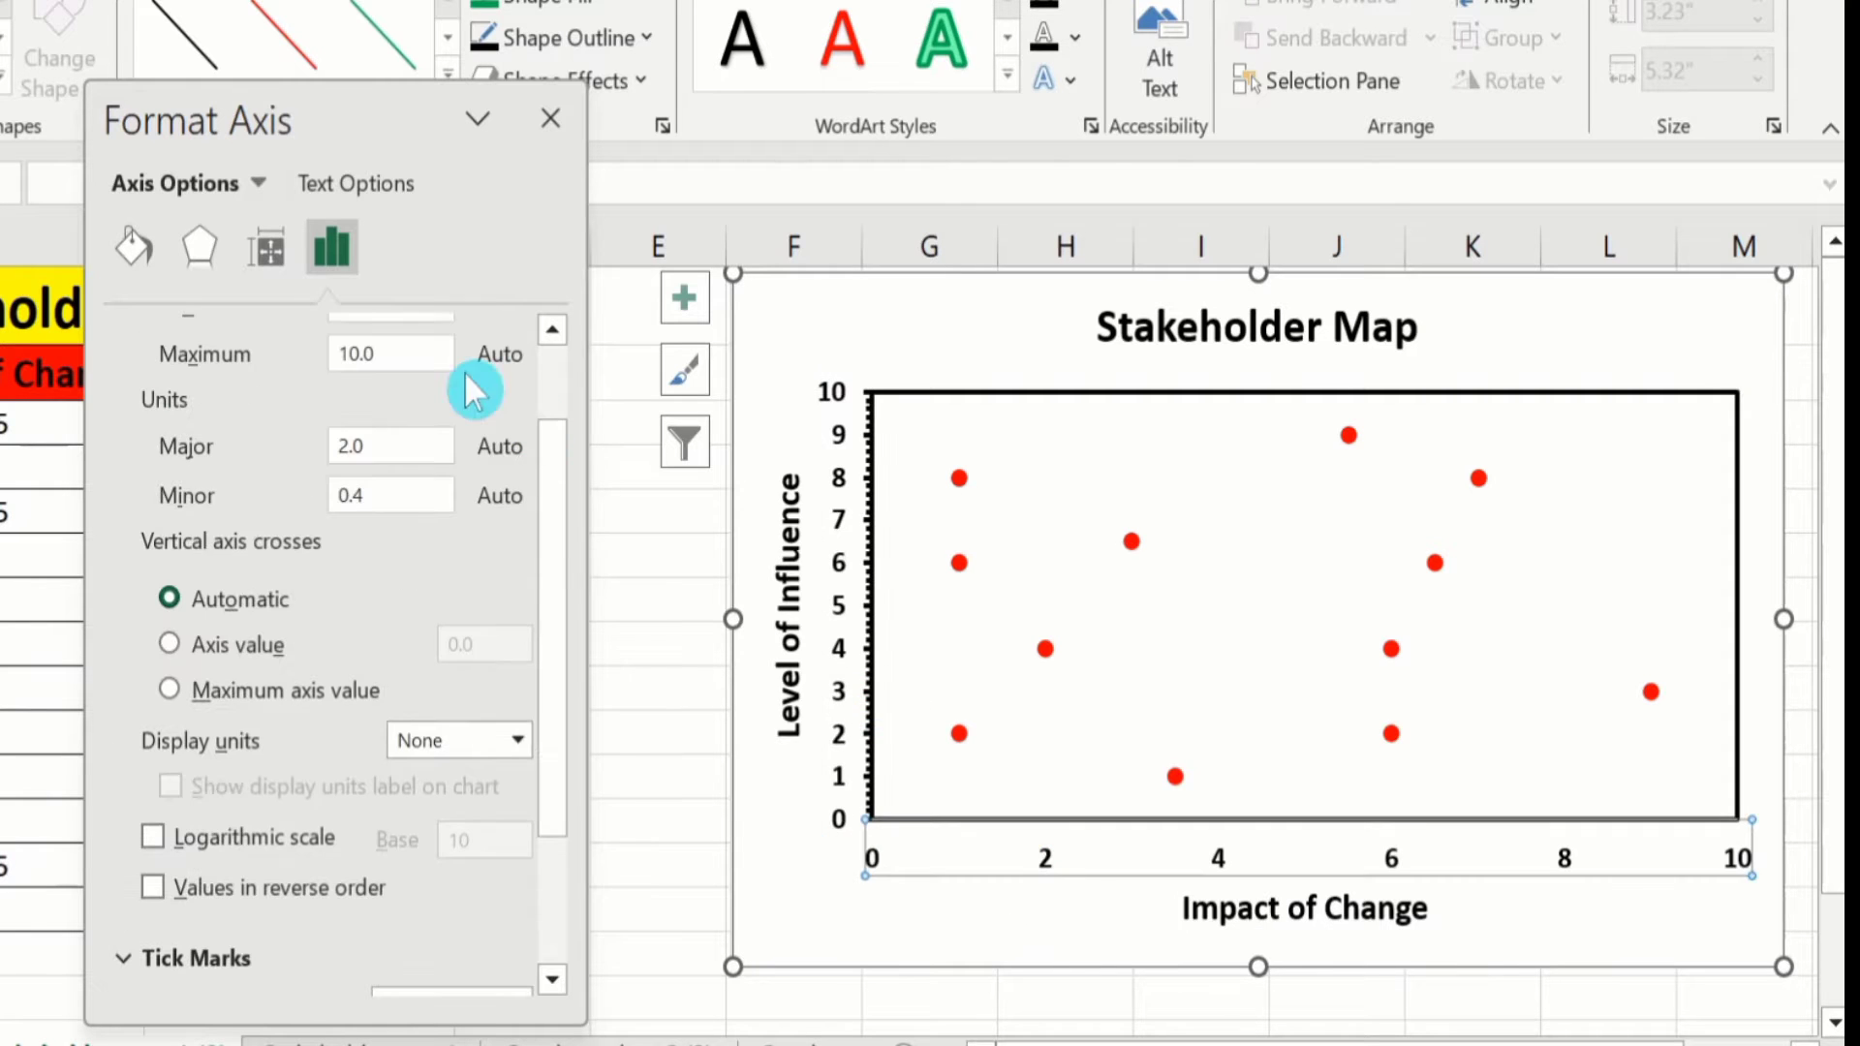
pyautogui.click(132, 248)
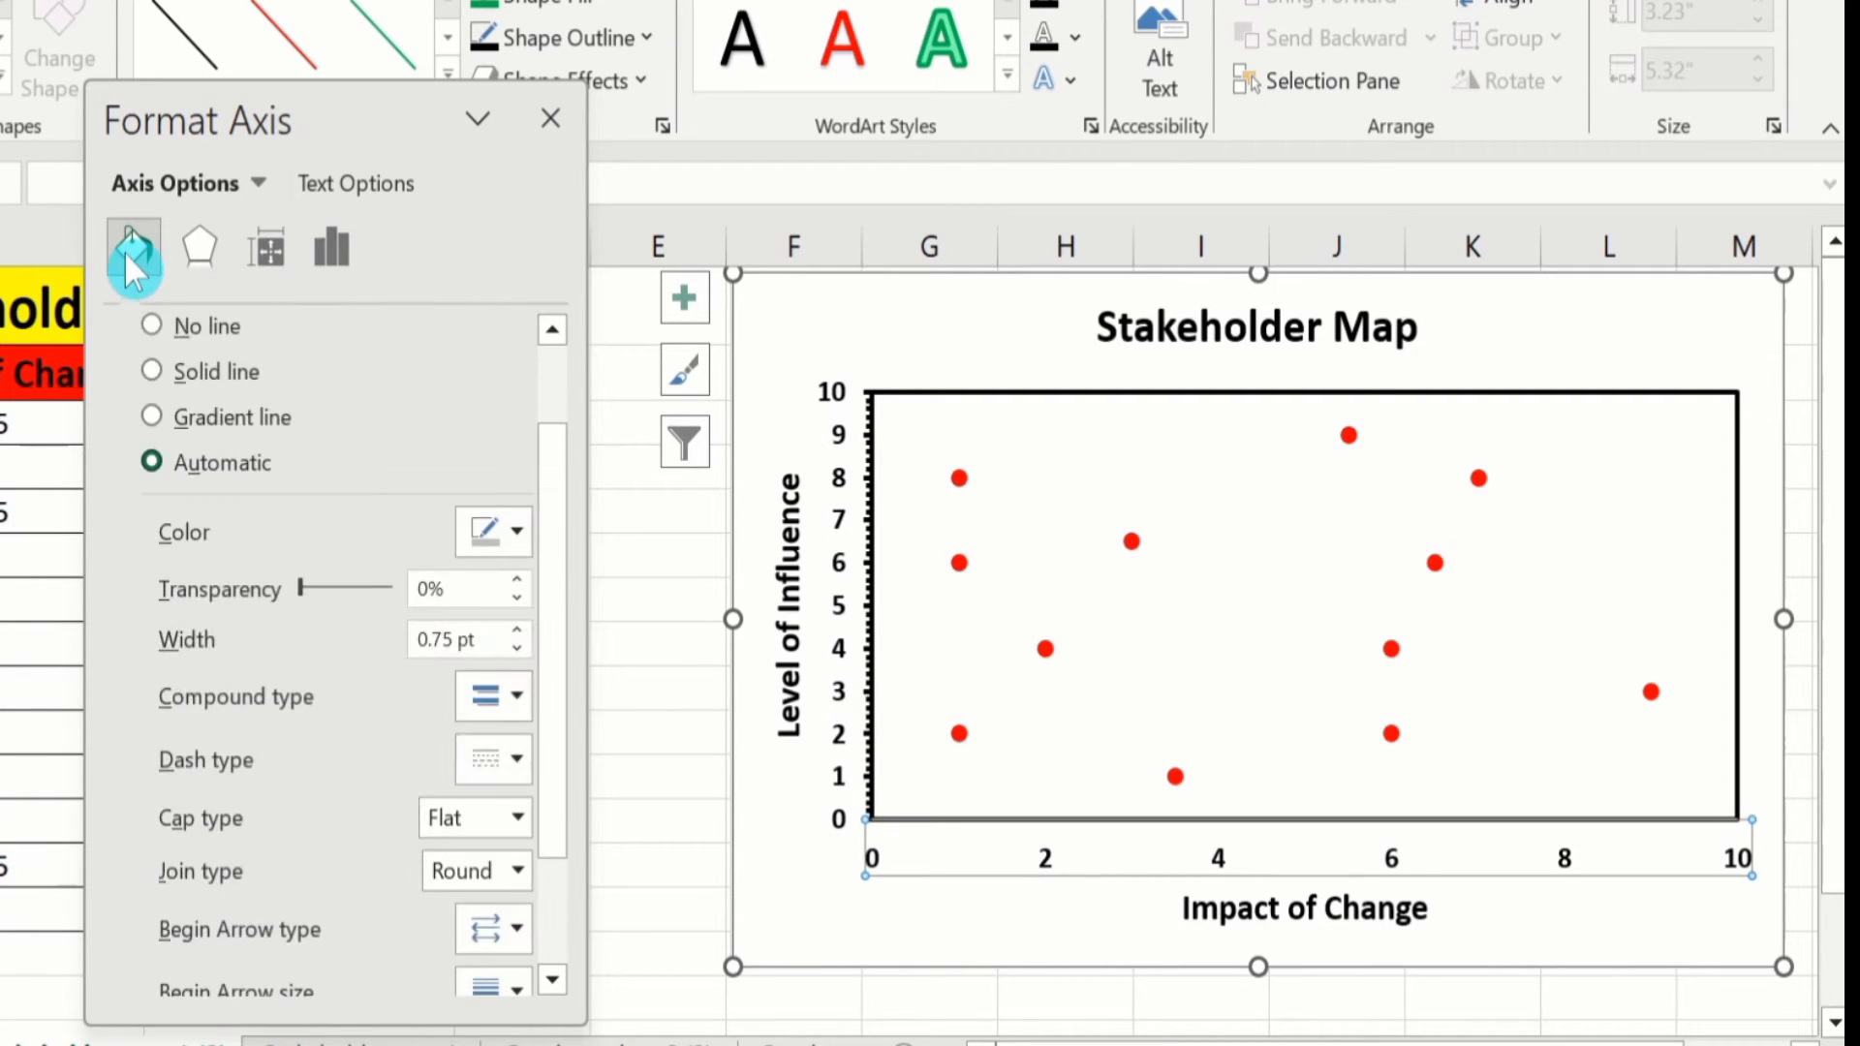
pyautogui.click(150, 372)
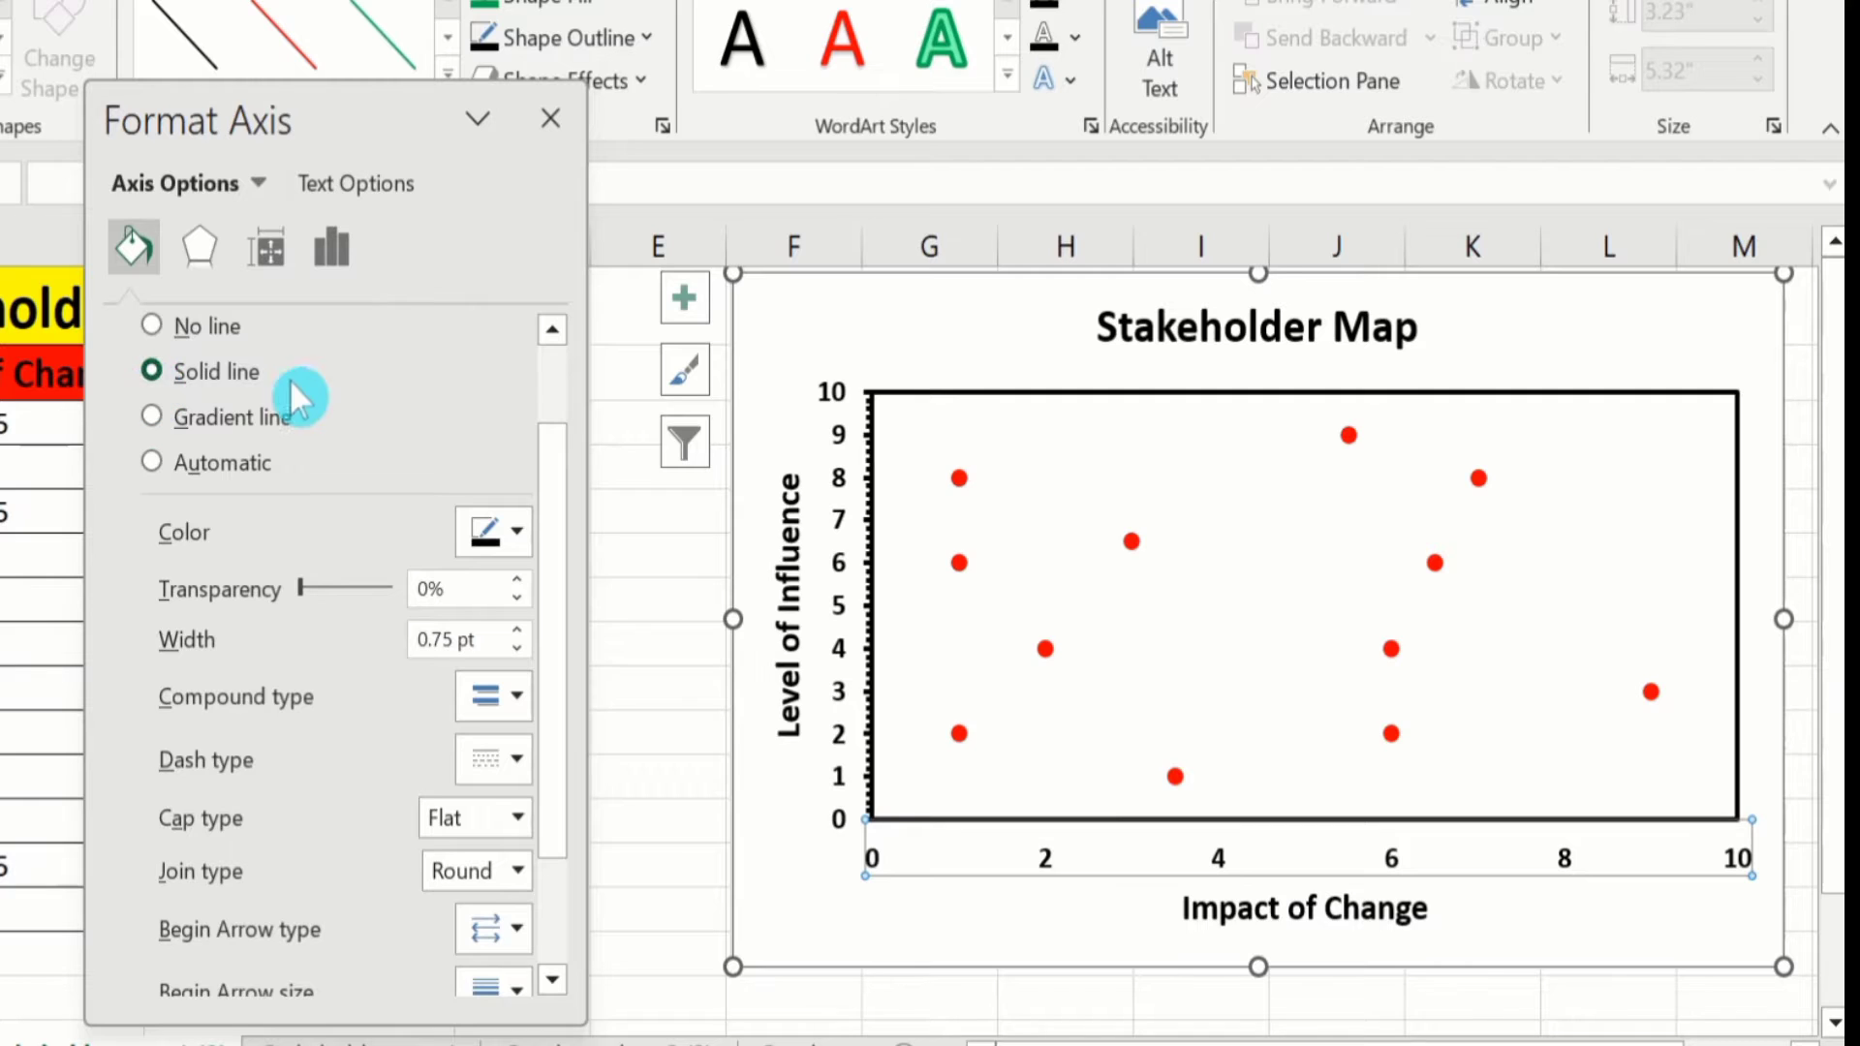
pyautogui.click(517, 630)
pyautogui.click(517, 629)
pyautogui.click(518, 630)
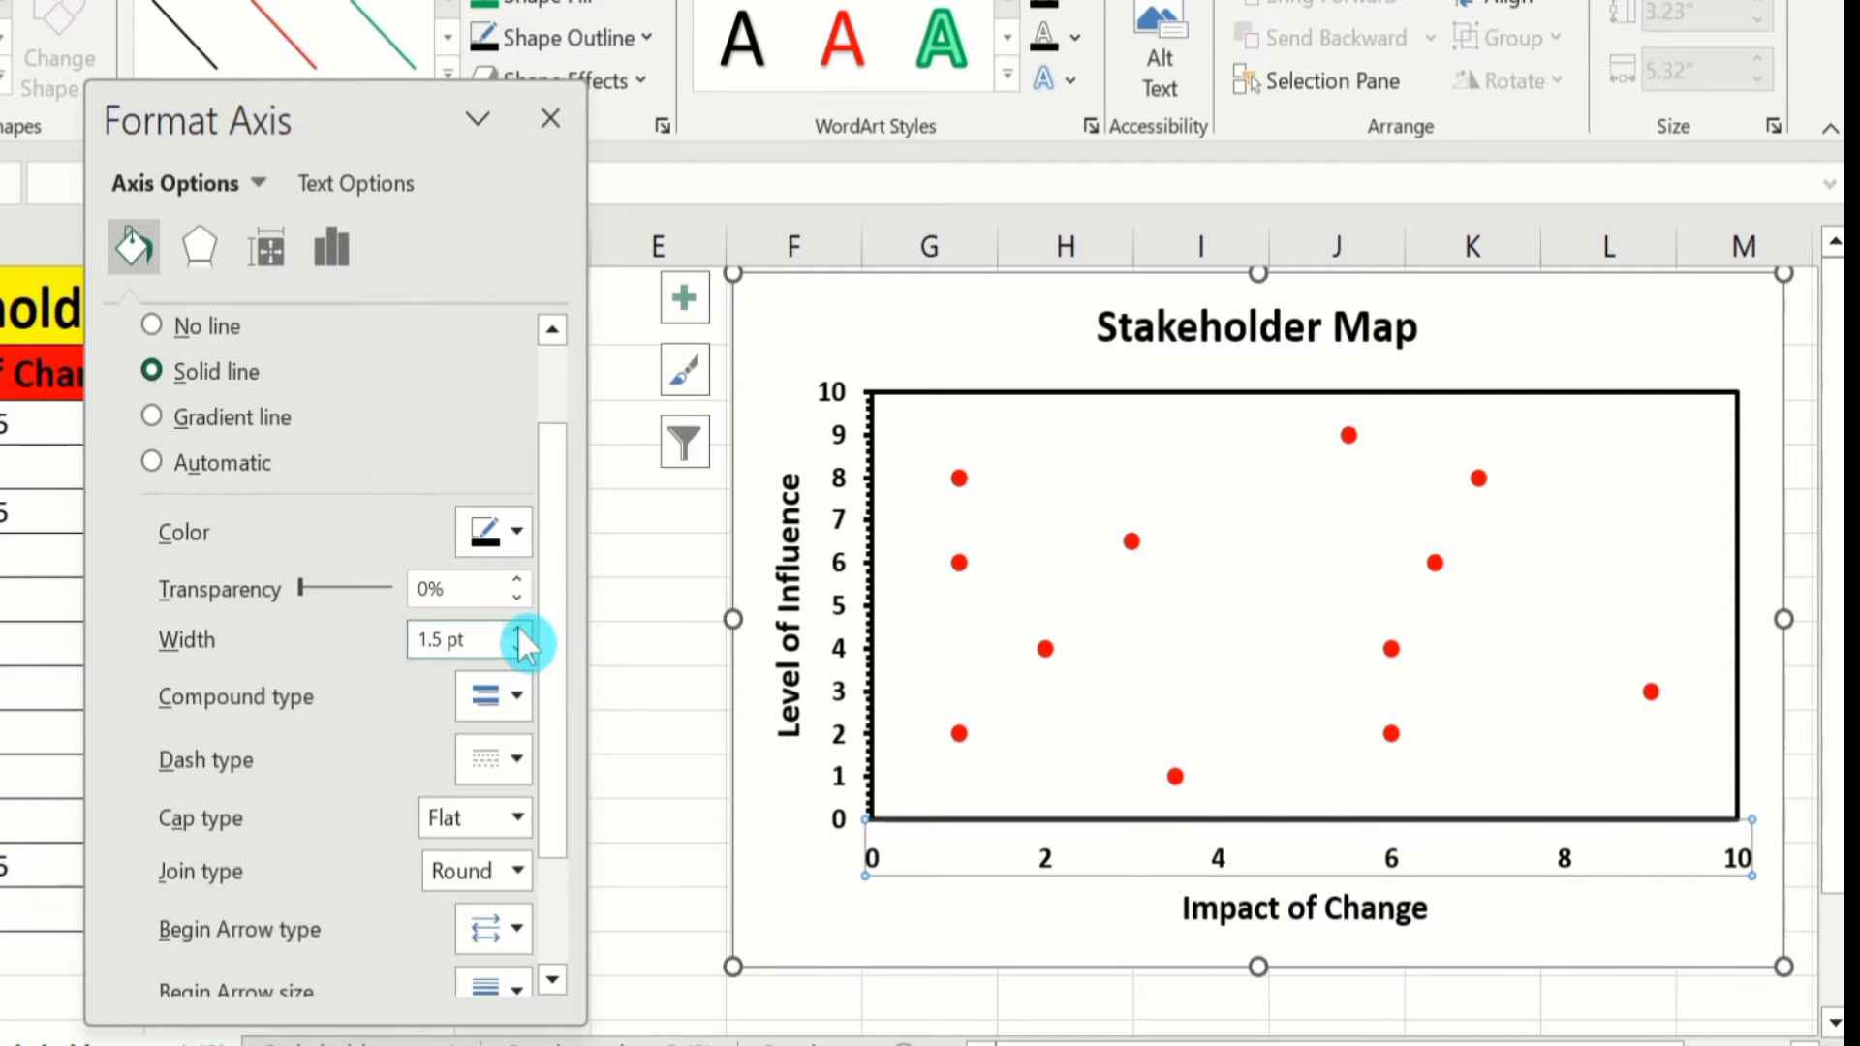
# Step: Set both the major and minor tick marks of the horizontal axis to Outside
pyautogui.click(337, 242)
pyautogui.moveTo(544, 436); pyautogui.dragTo(573, 719)
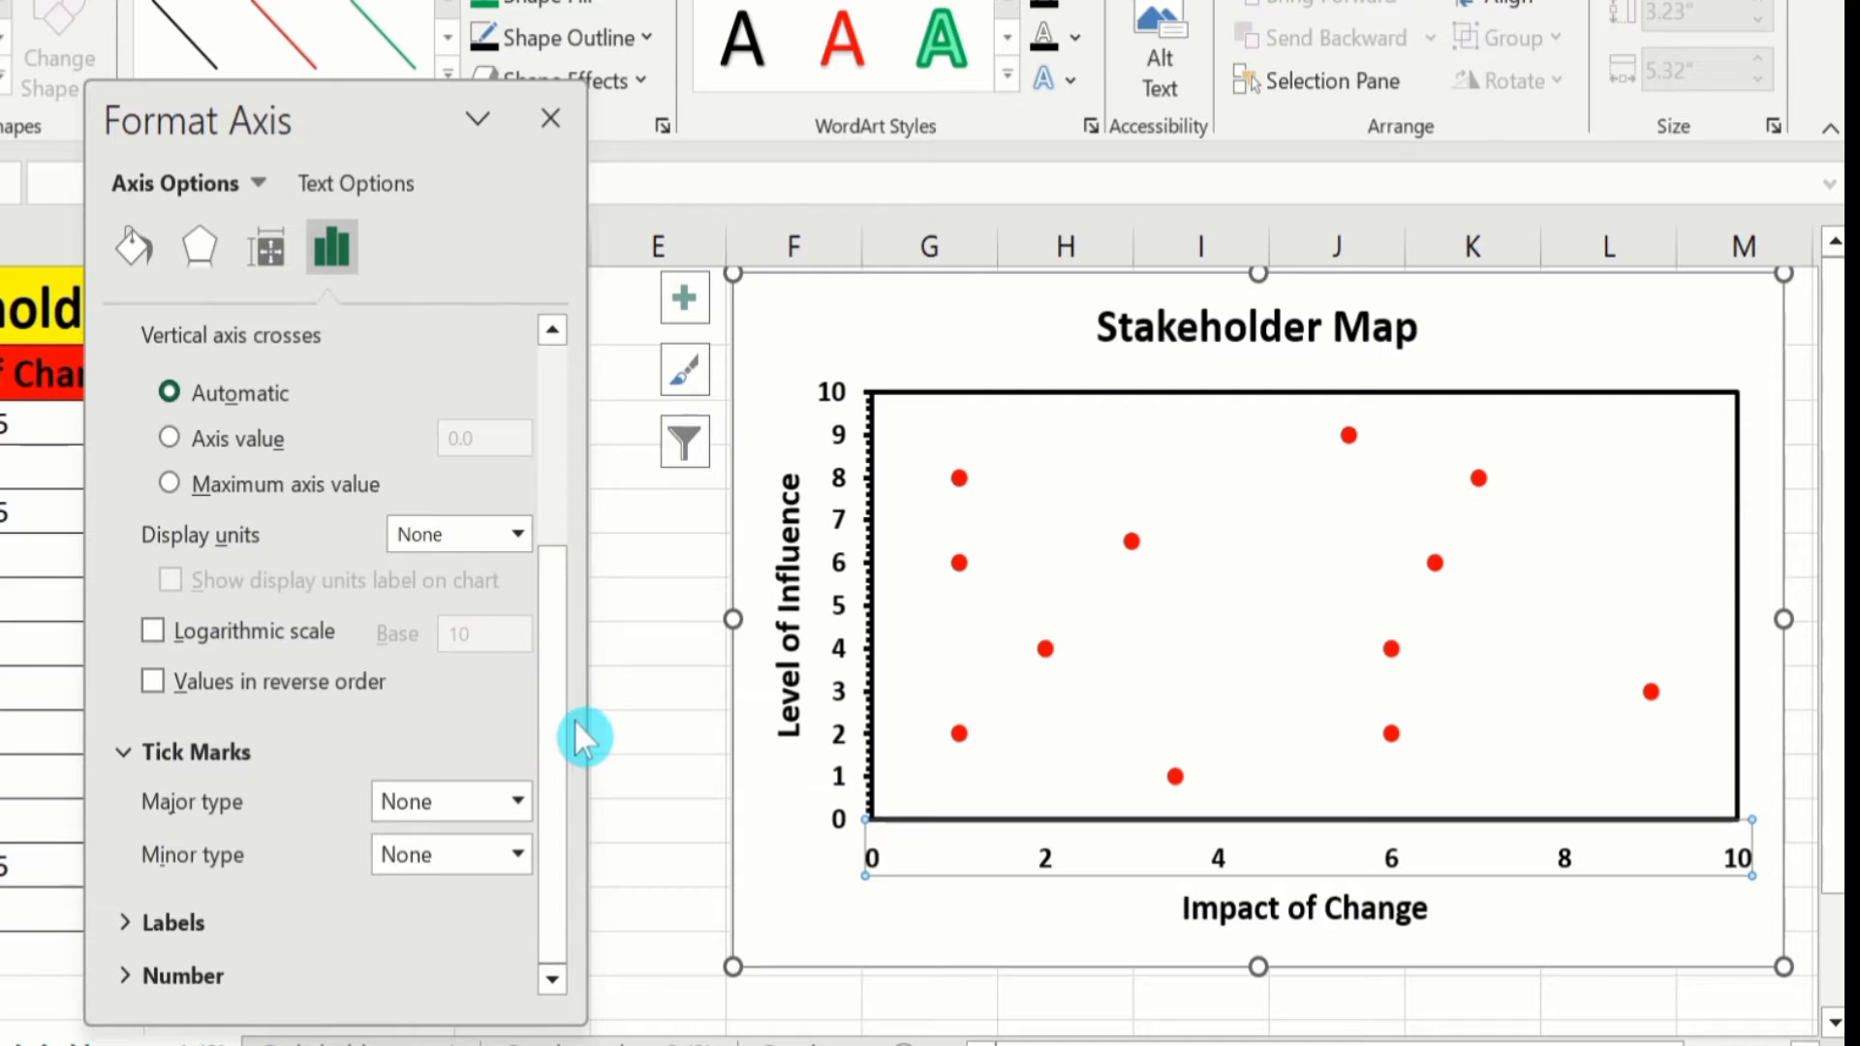
pyautogui.click(521, 804)
pyautogui.click(486, 918)
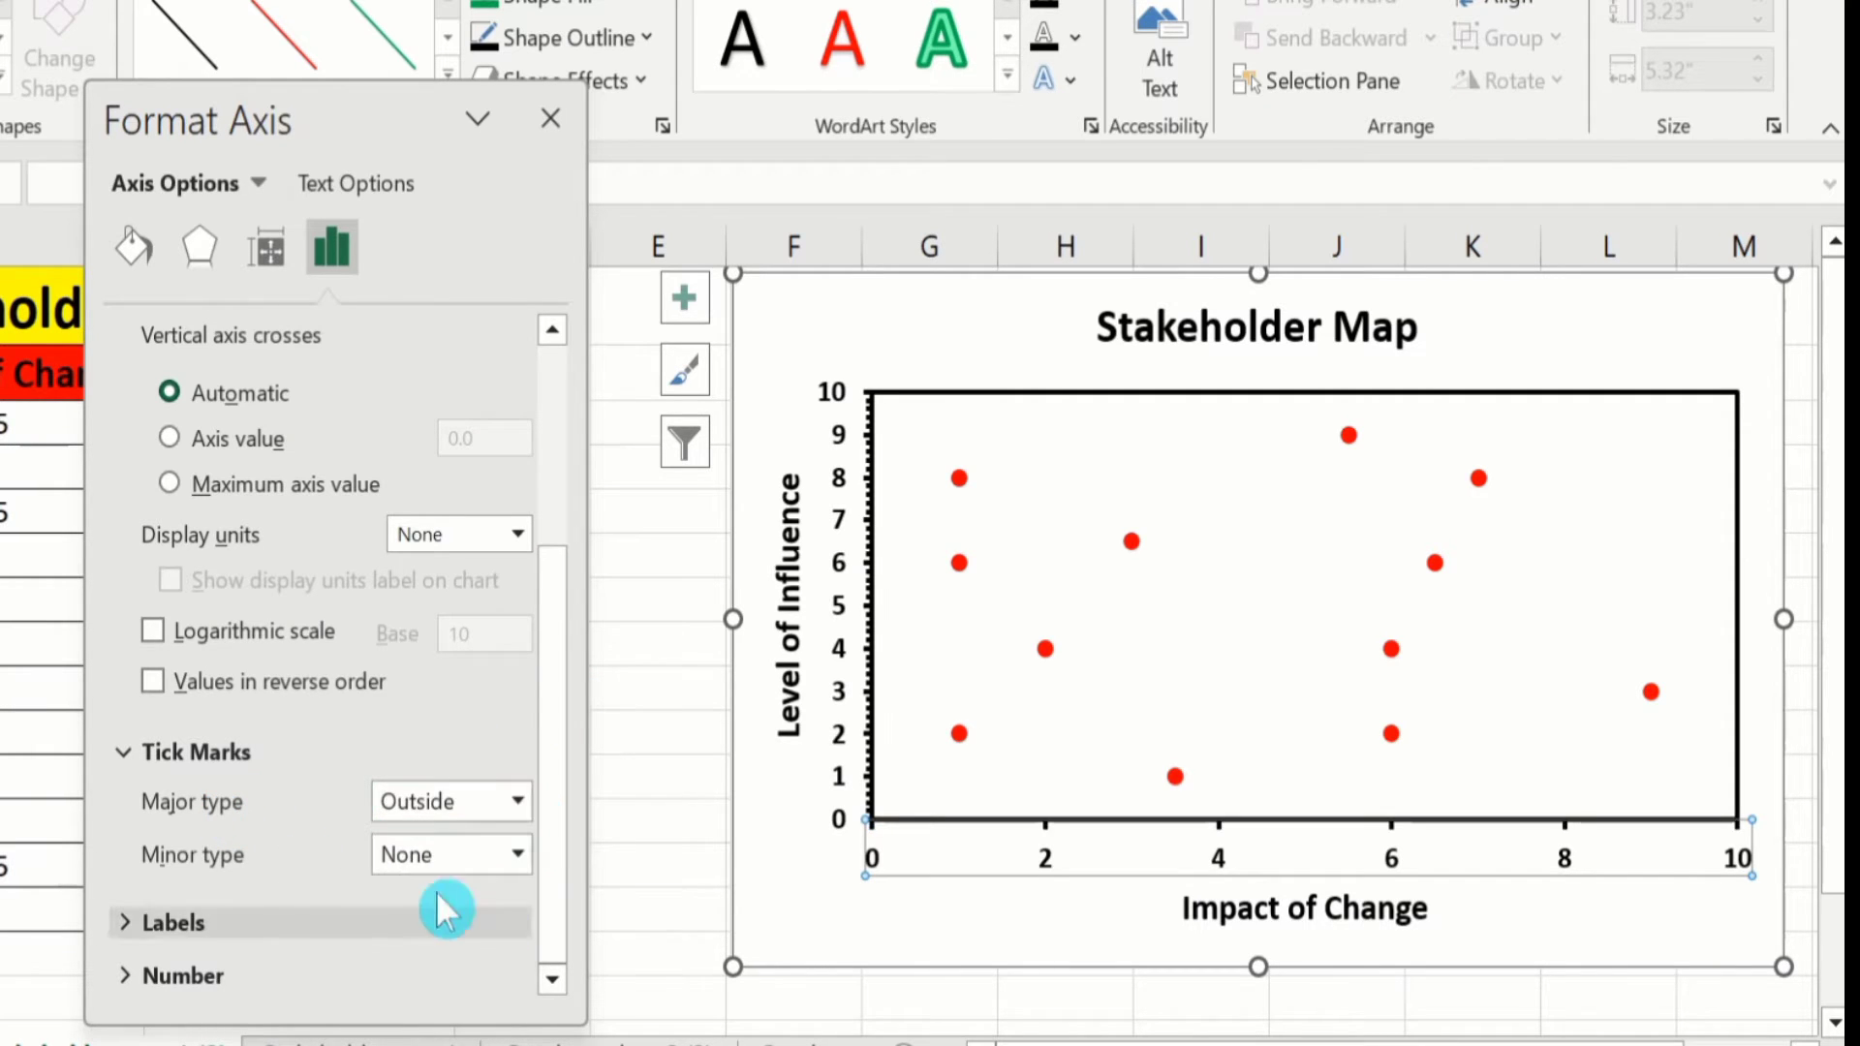
pyautogui.click(518, 853)
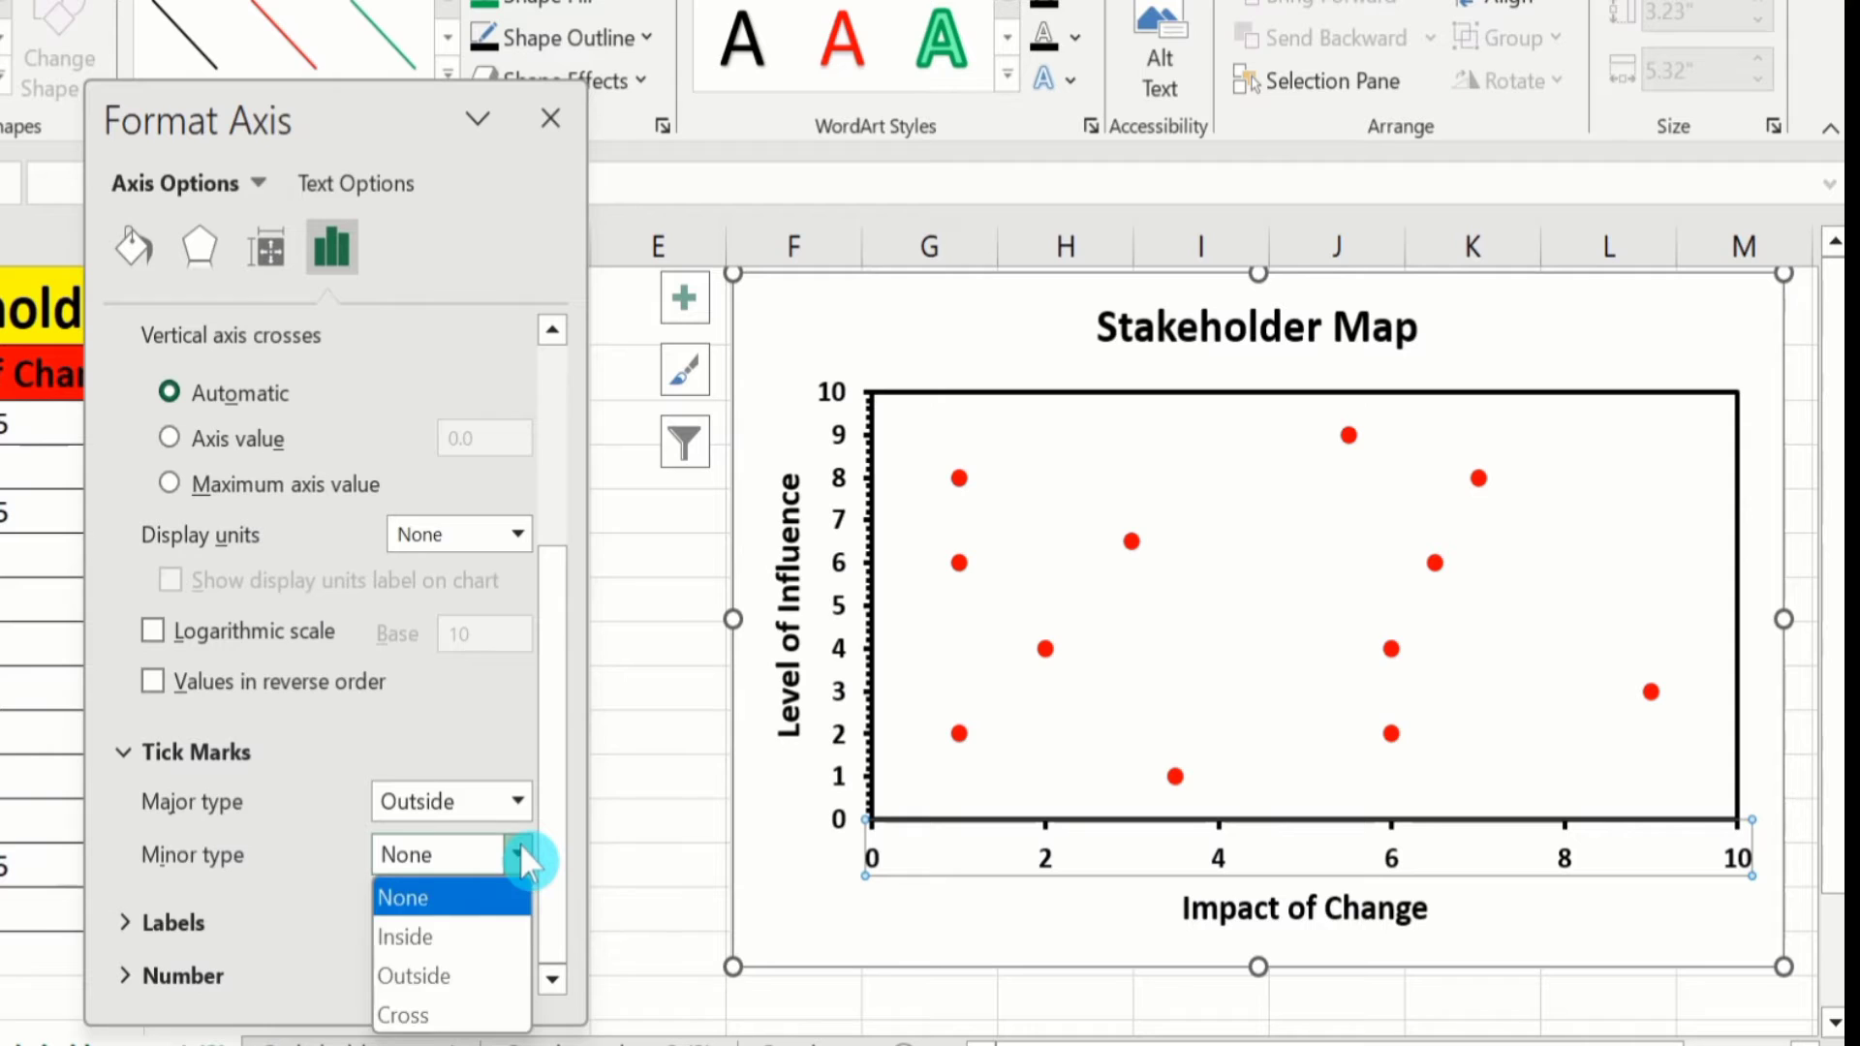
pyautogui.click(485, 962)
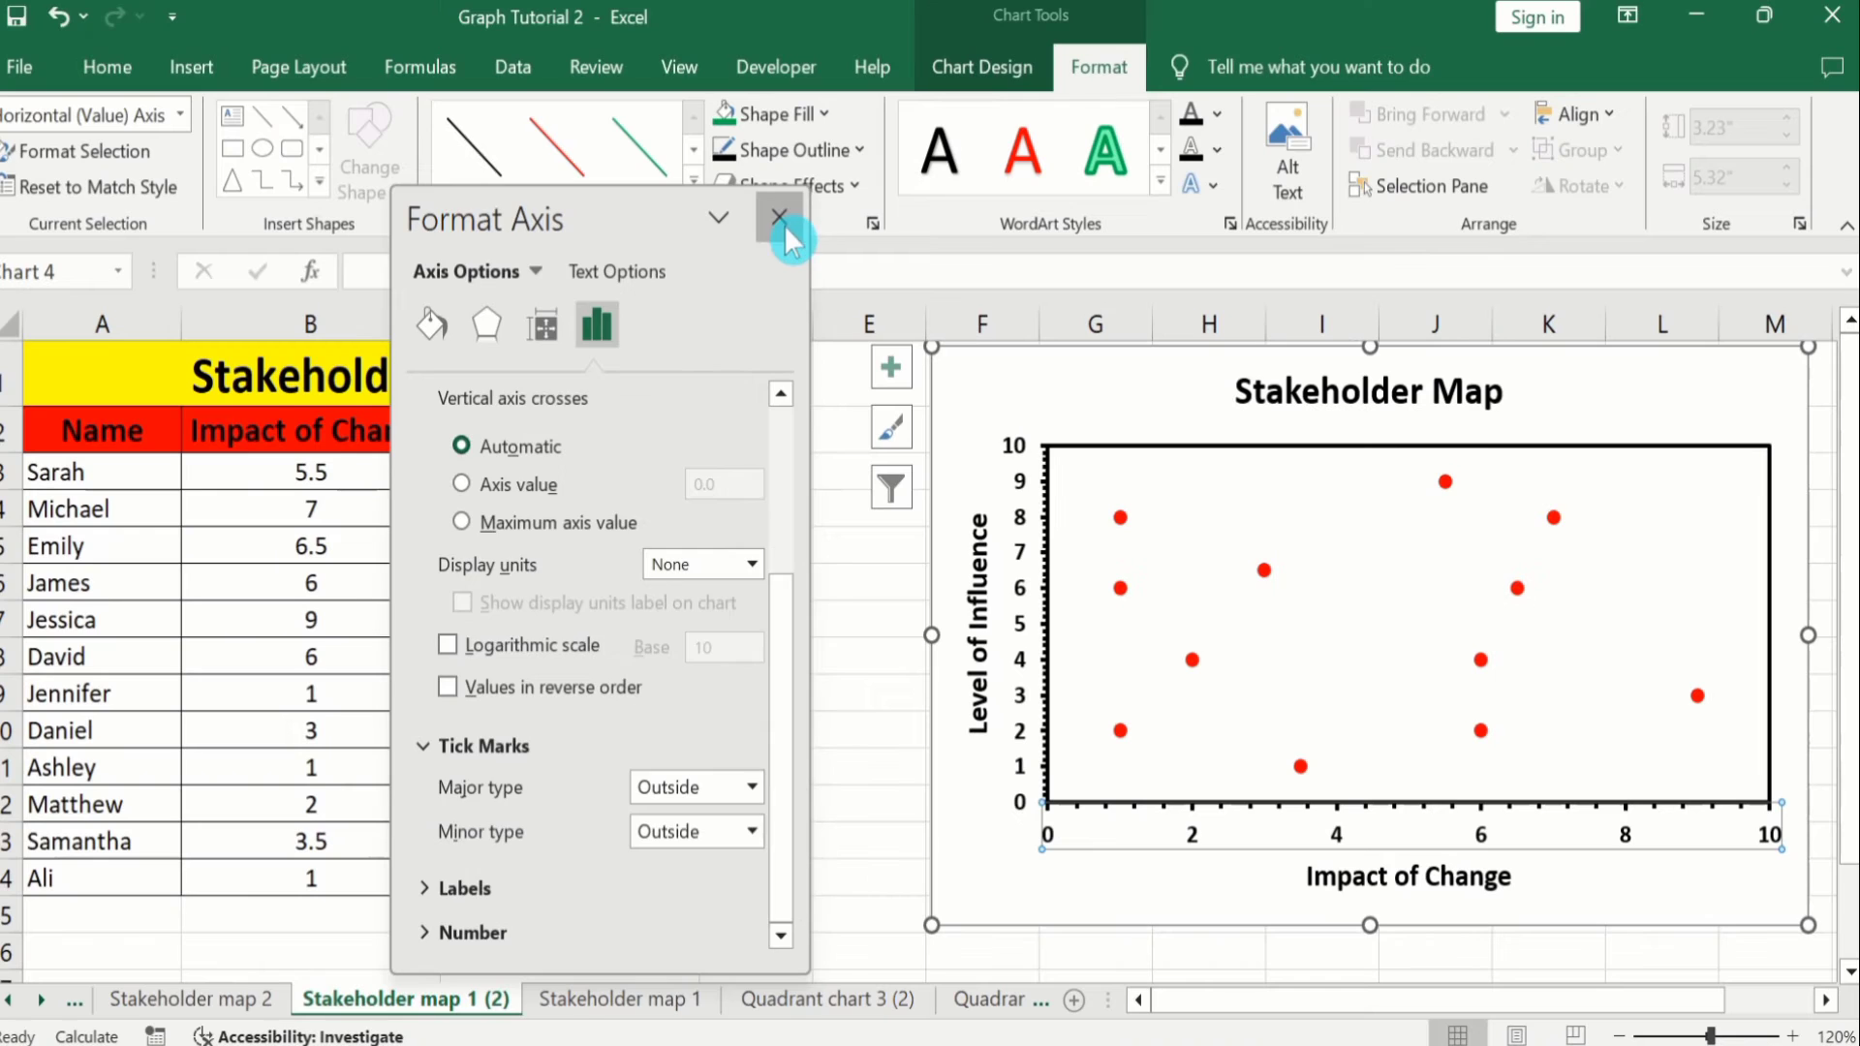
# Step: Enter the labels "Extra data", "x-axis" and "Y-axis" in cells D2, D3 and D4
pyautogui.click(549, 117)
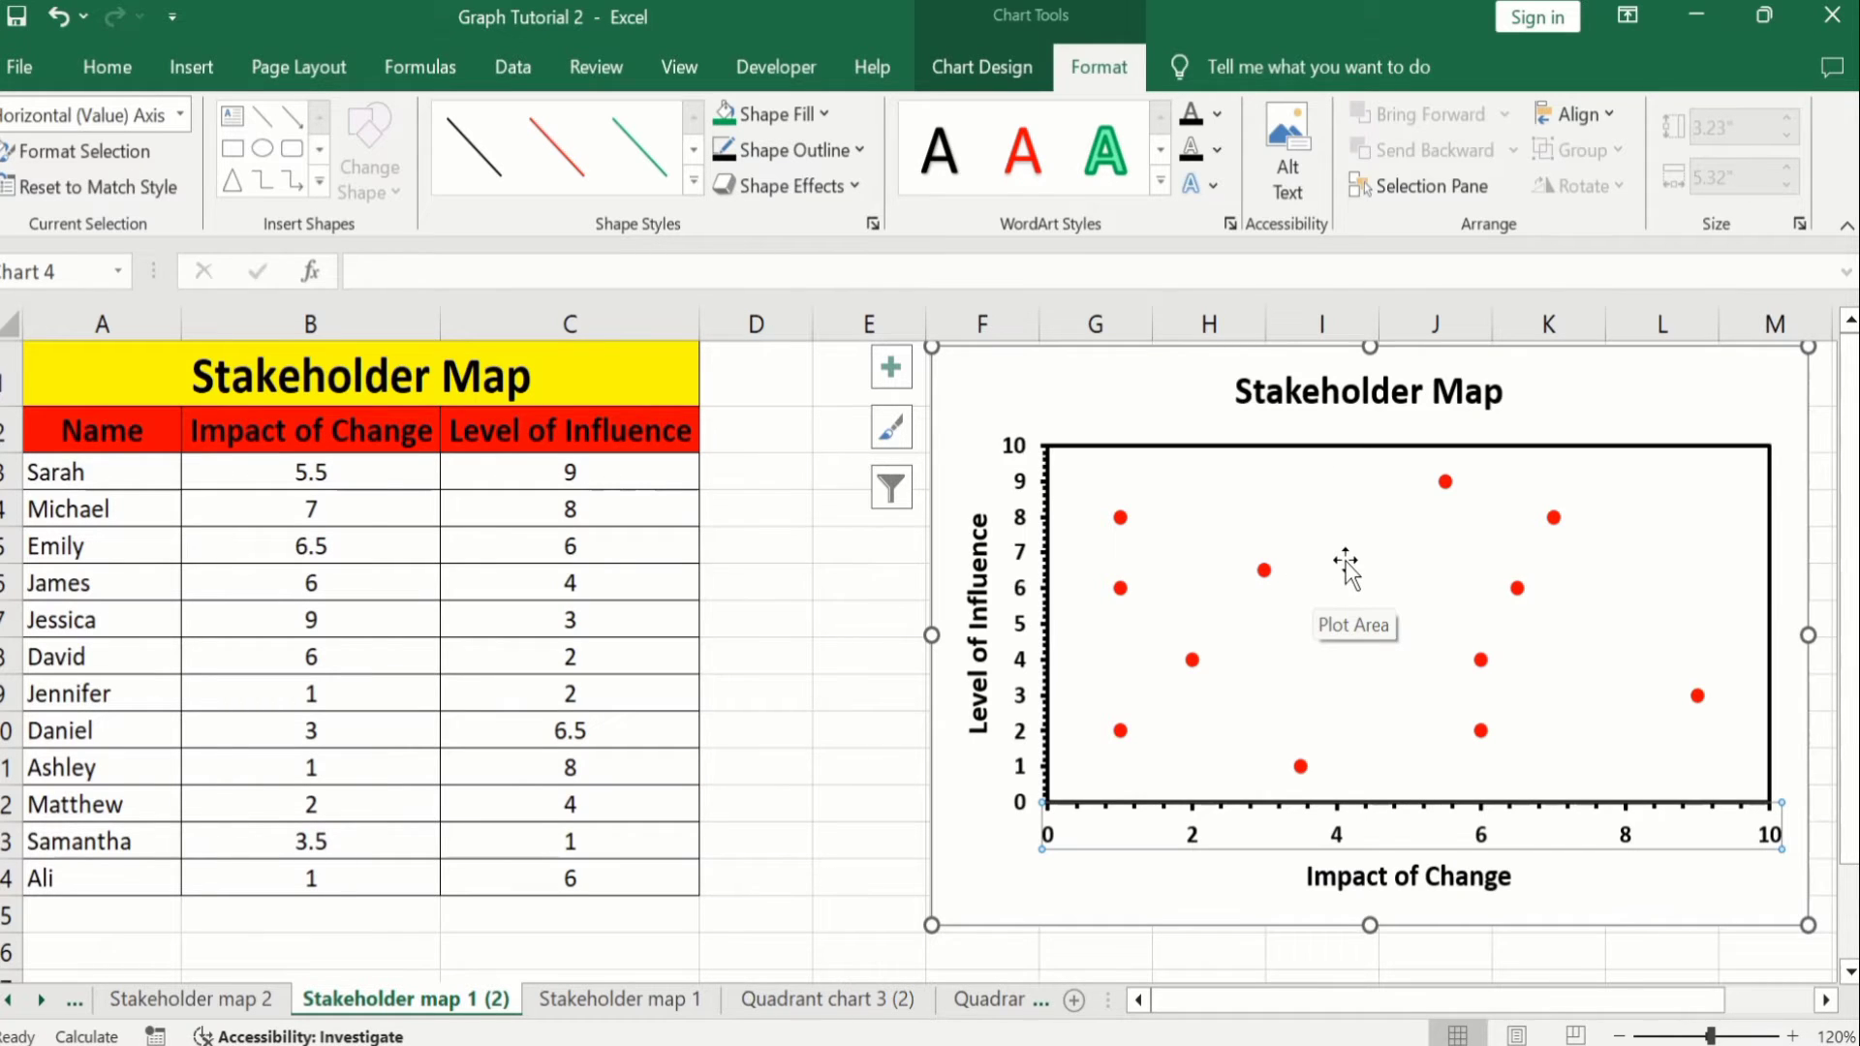
pyautogui.click(779, 429)
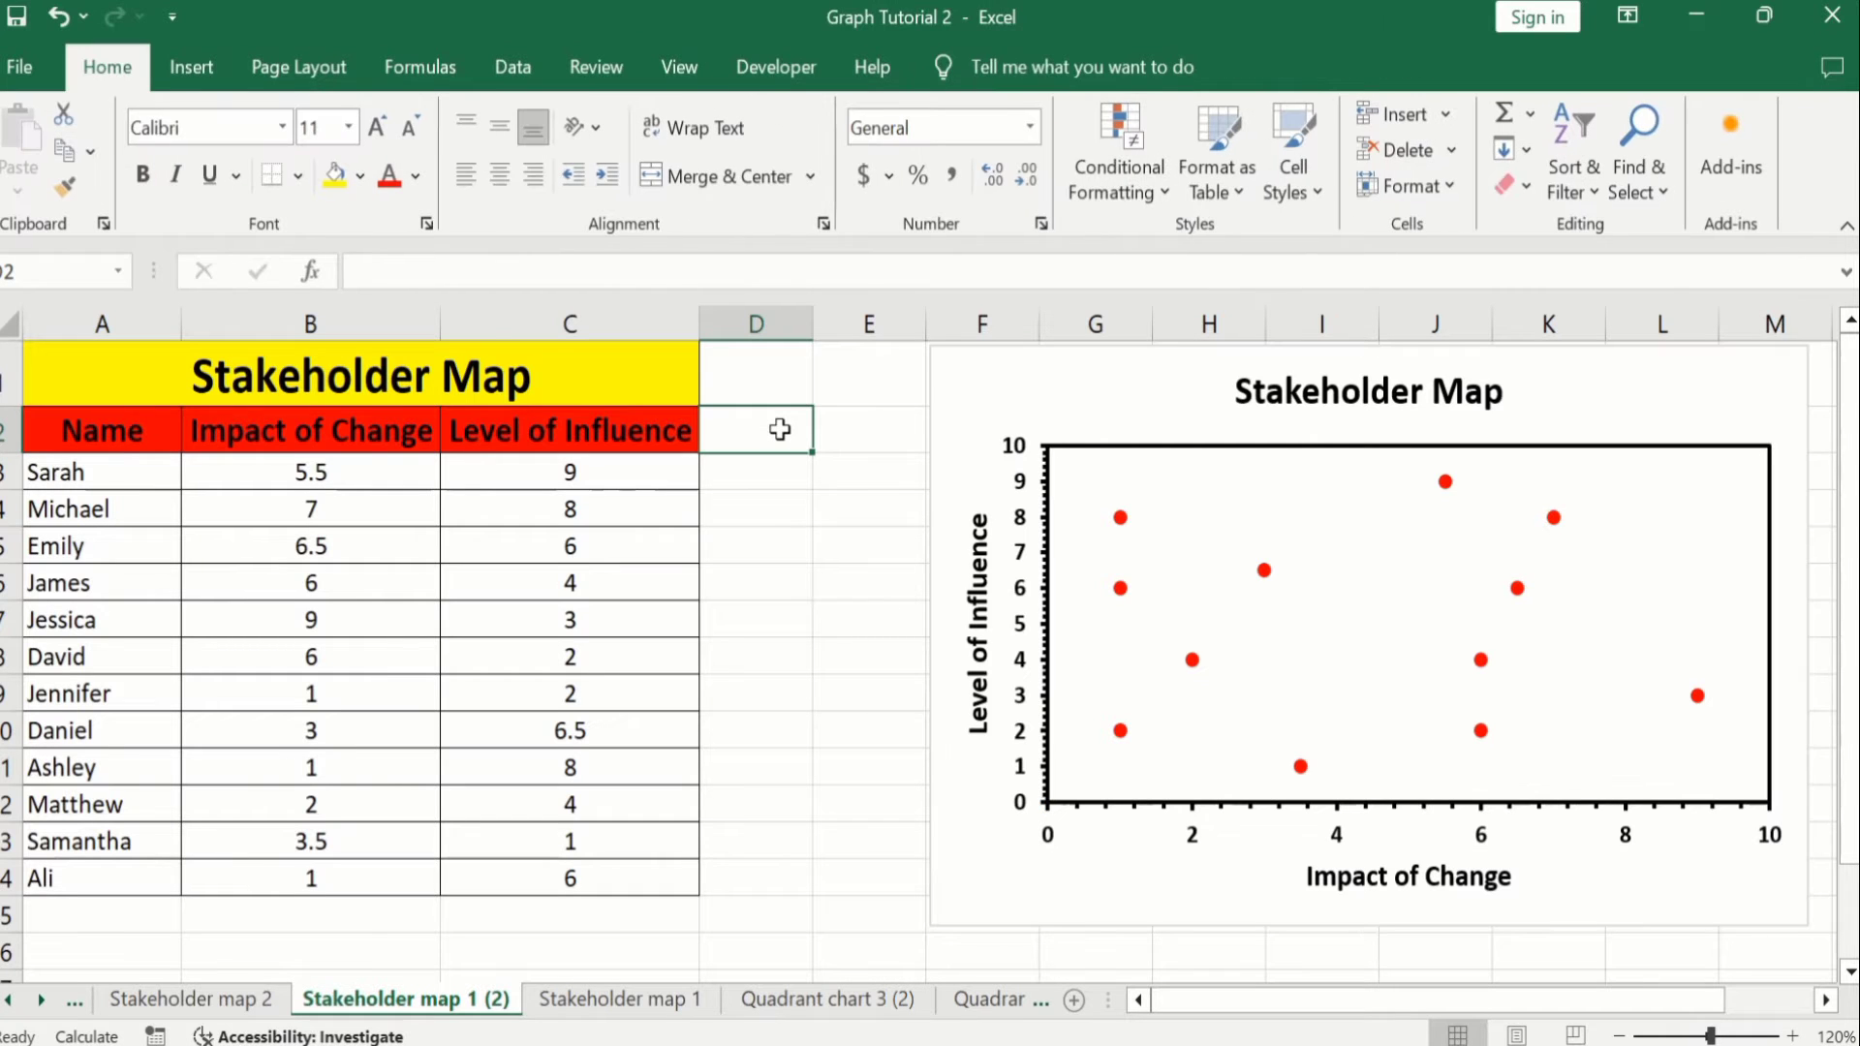
pyautogui.write('Extra')
pyautogui.write(' data')
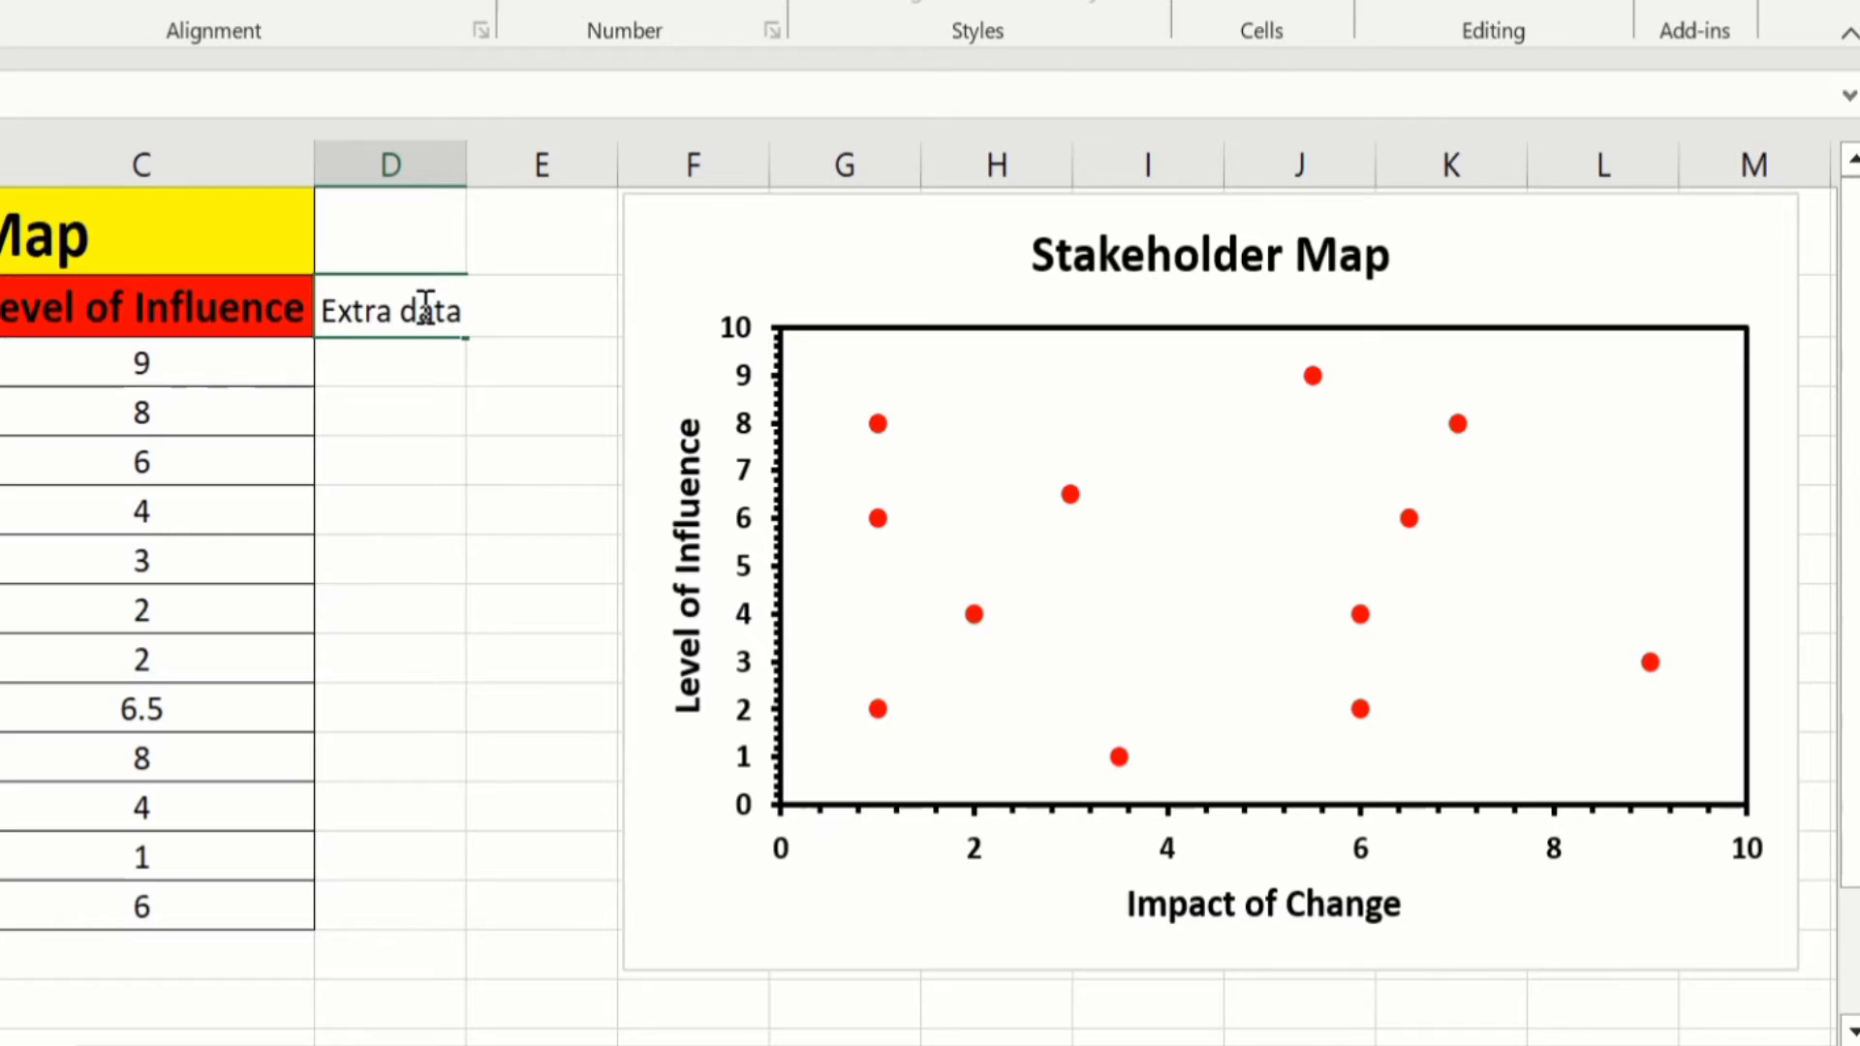
pyautogui.click(388, 378)
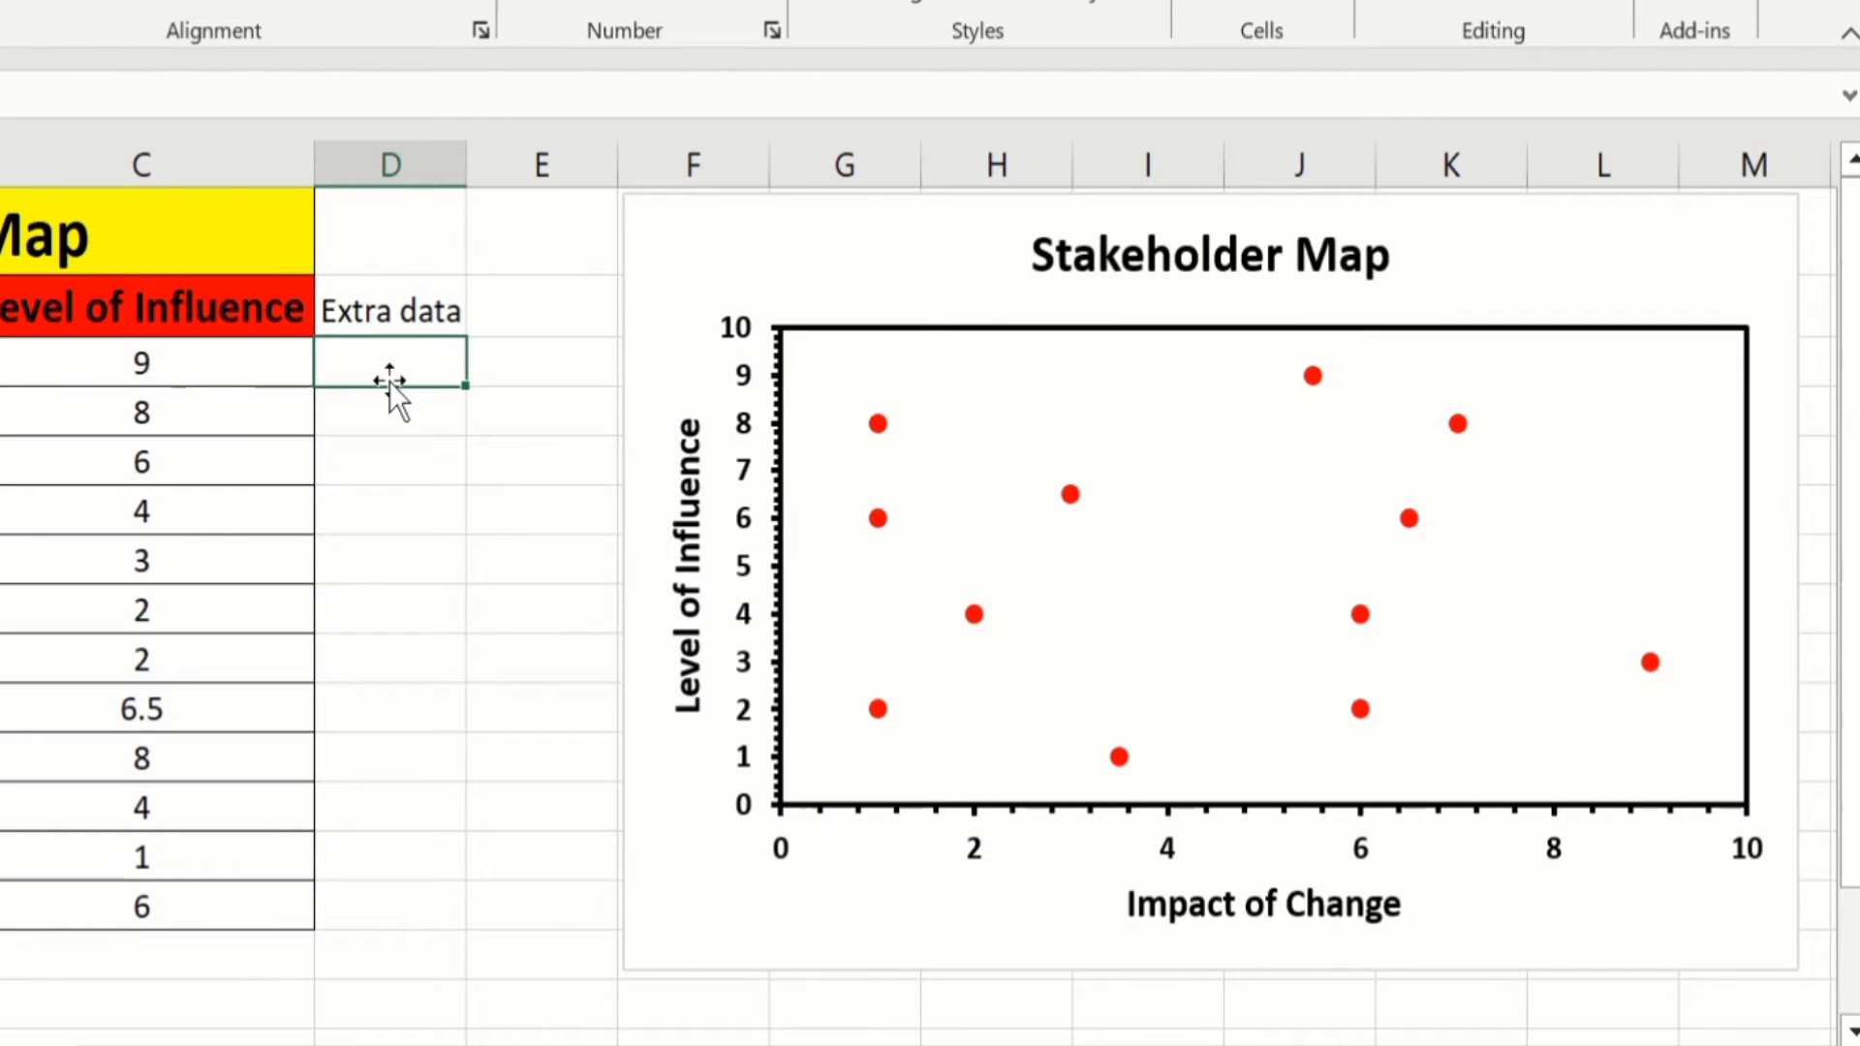
pyautogui.doubleClick(390, 380)
pyautogui.write('x-axis')
pyautogui.click(400, 419)
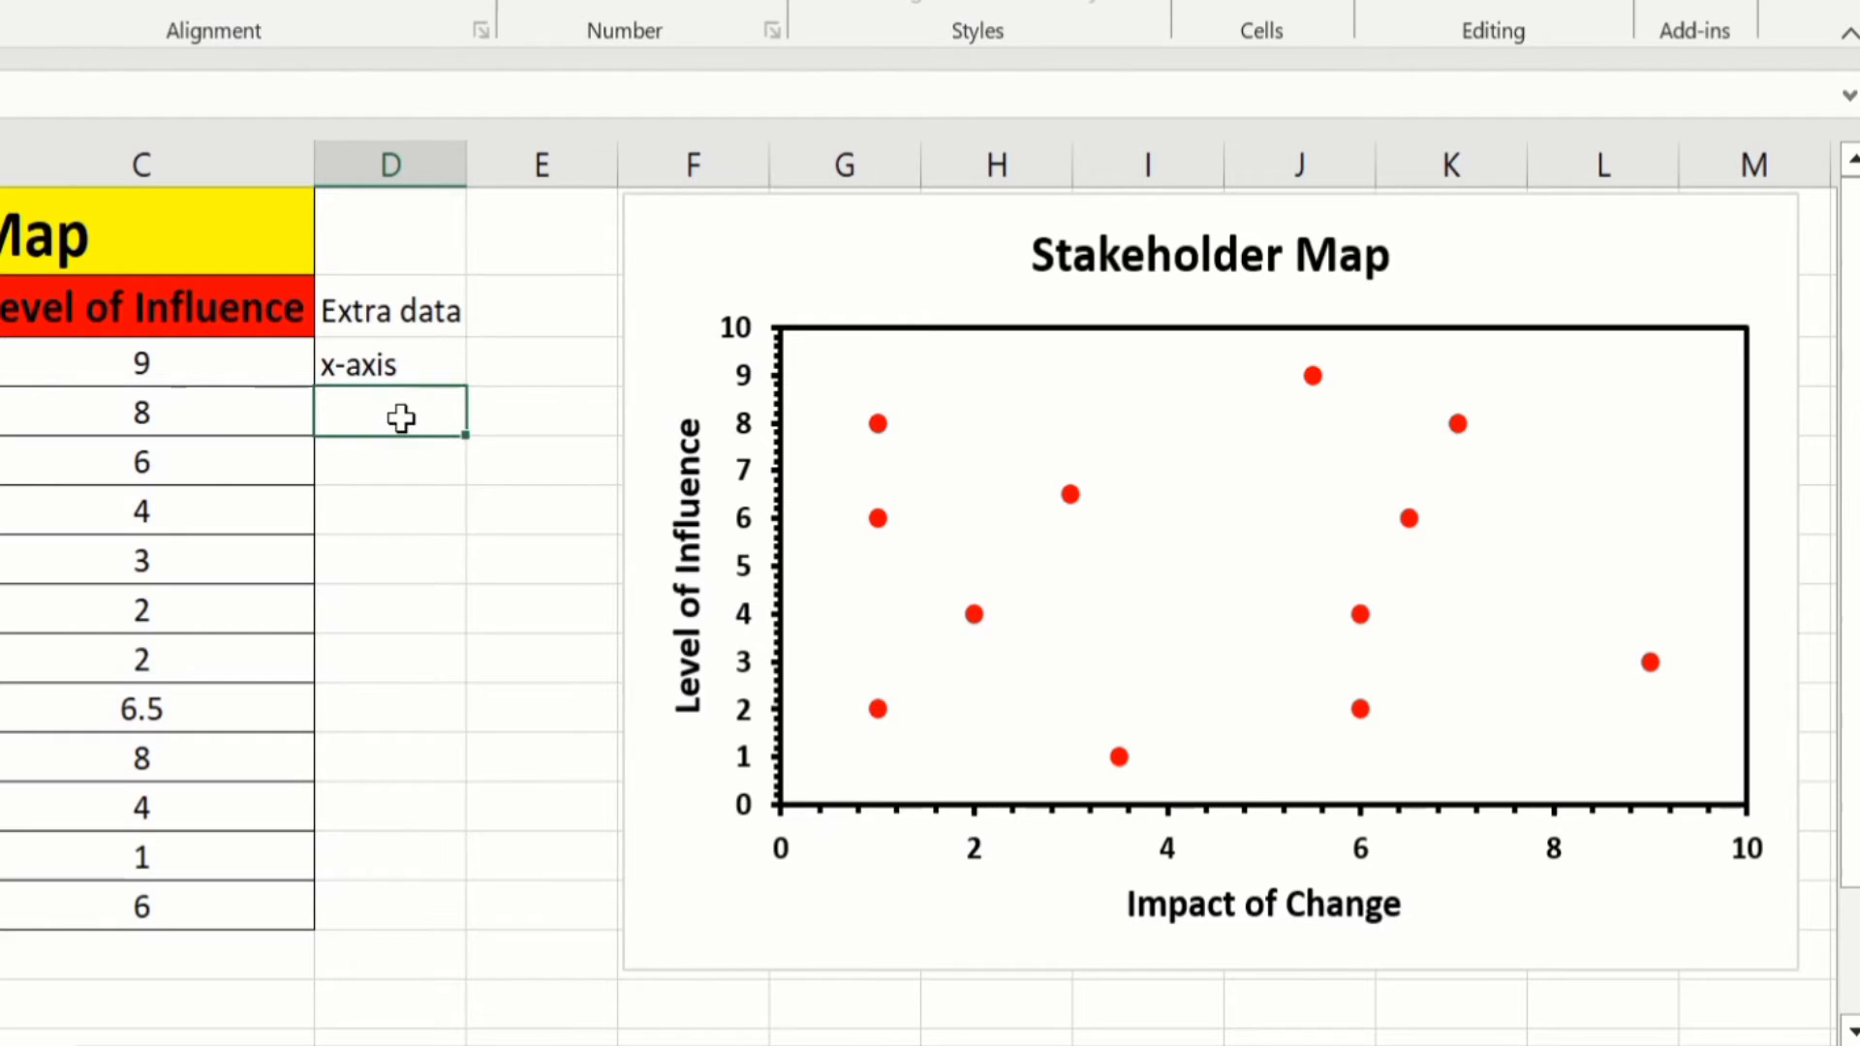
pyautogui.write('Y-axis')
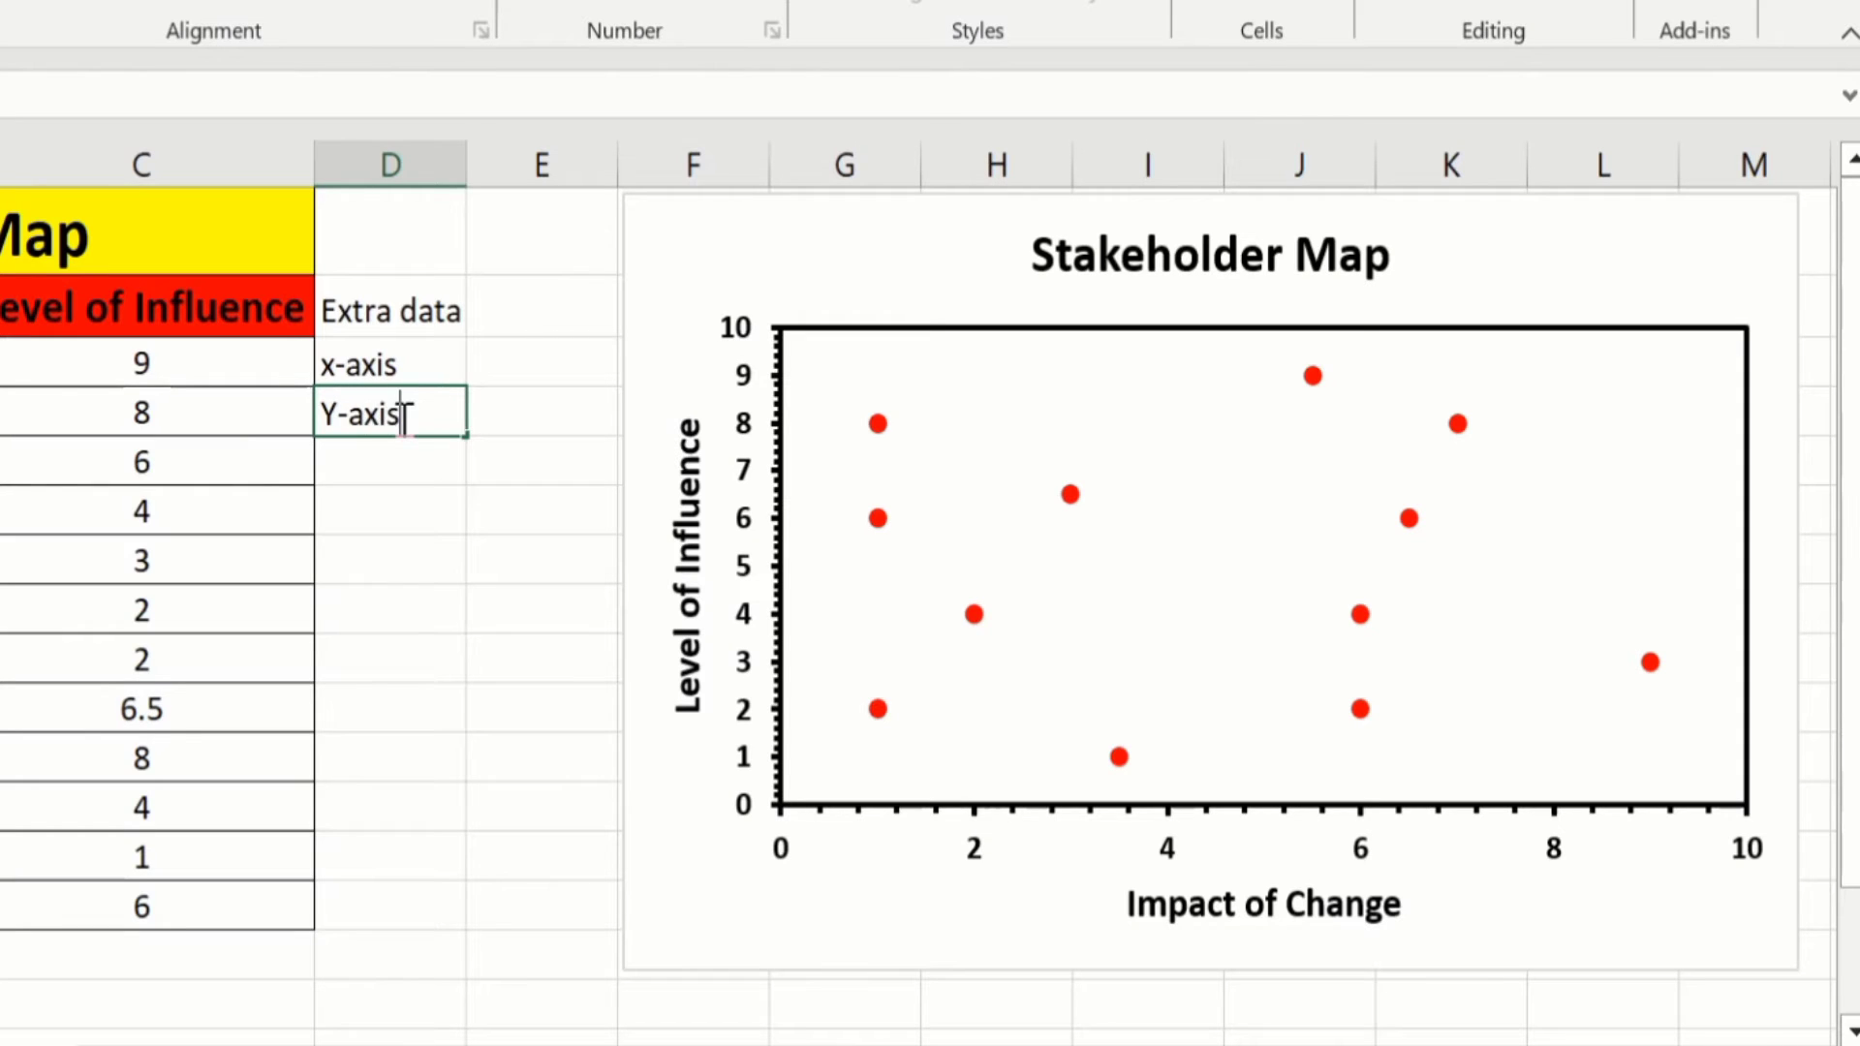
pyautogui.click(391, 469)
# Step: Enter the value 5 for both the x-axis and the Y-axis in cells E3 and E4
pyautogui.click(513, 357)
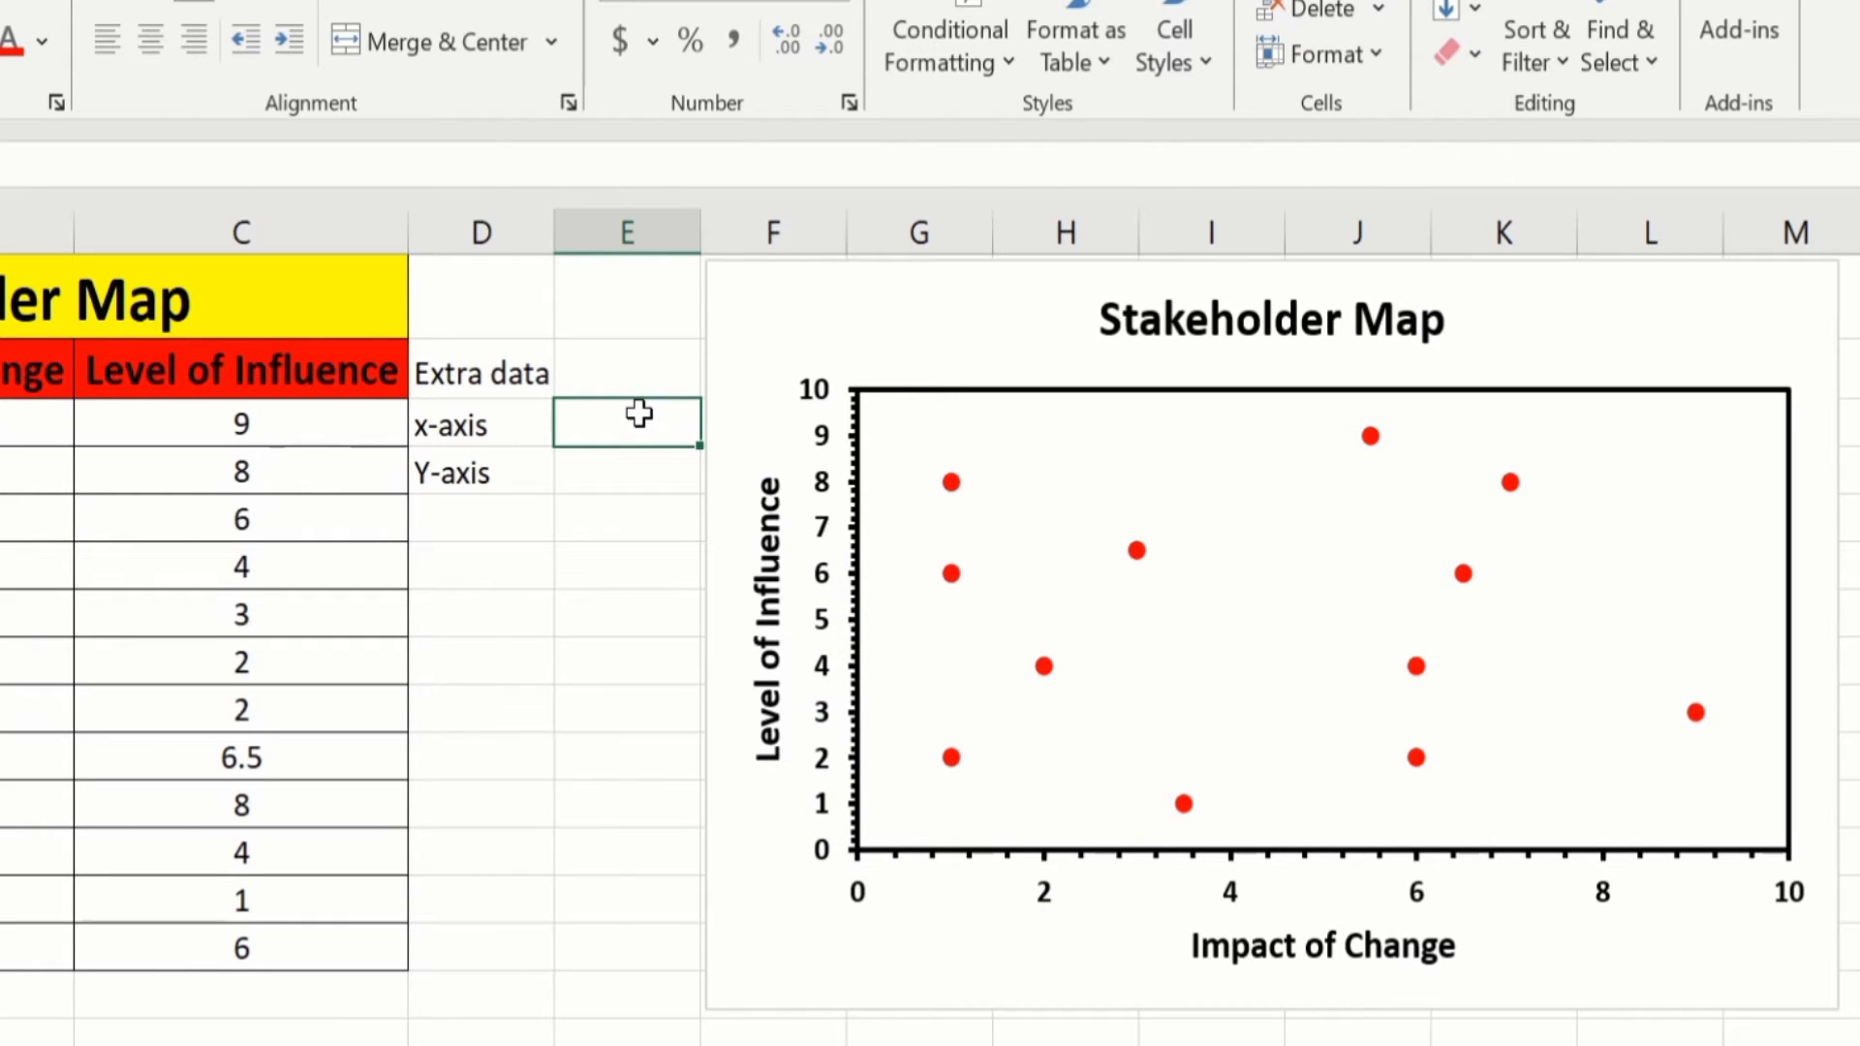
pyautogui.write('5')
pyautogui.press('Return')
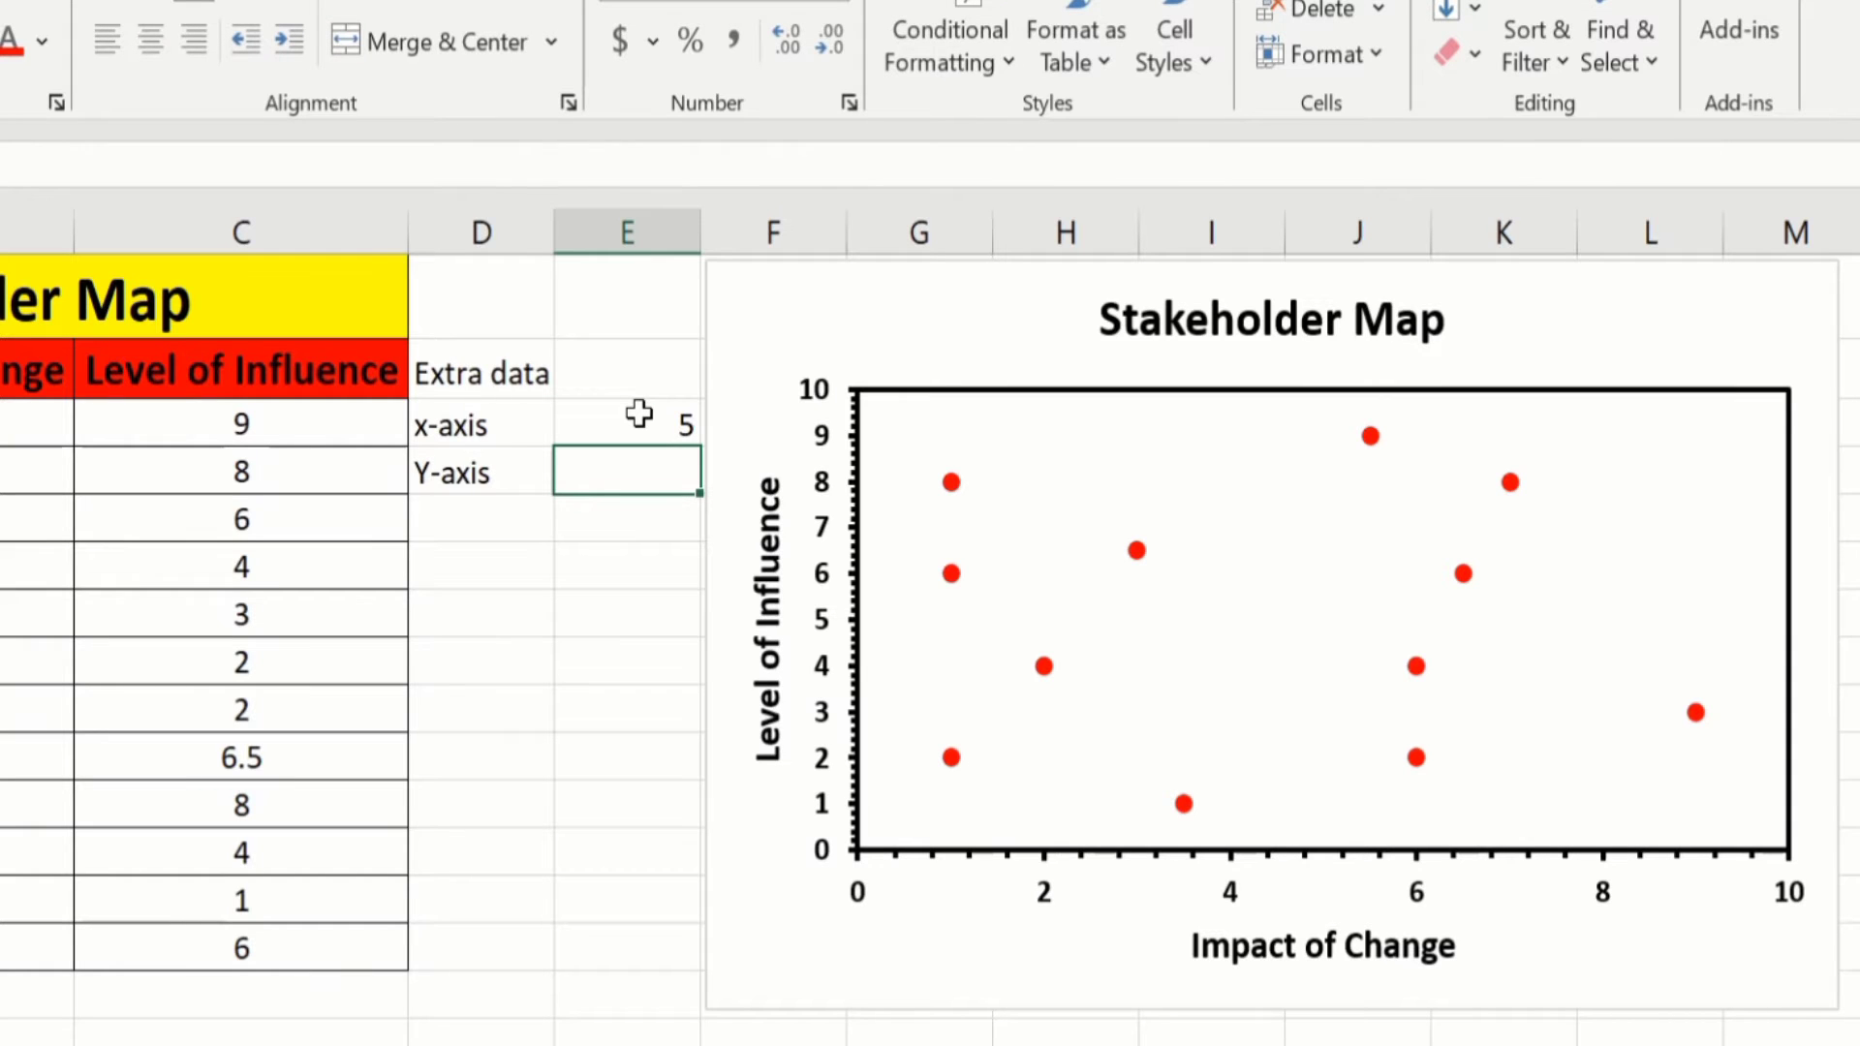
pyautogui.write('5')
pyautogui.press('Return')
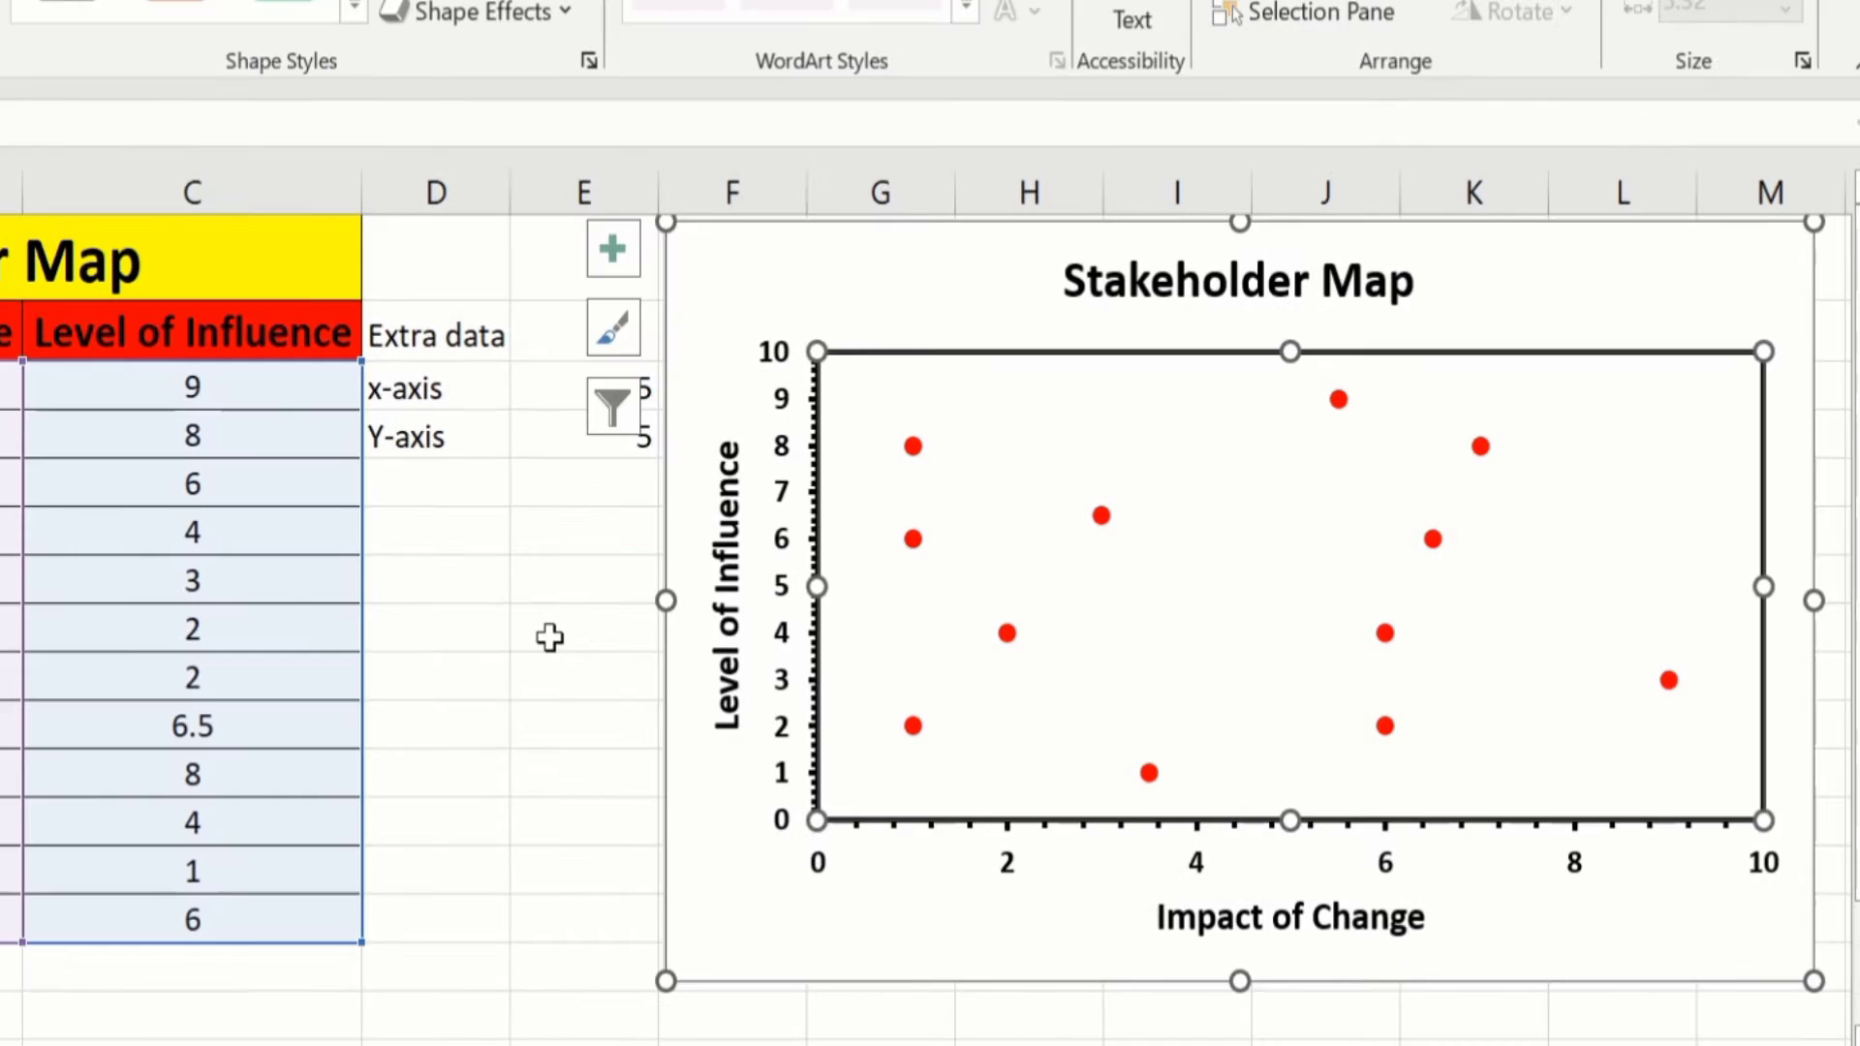
# Step: Add a new data series to the stakeholder chart, taking its name from the "Extra data" cell D2
pyautogui.click(593, 669)
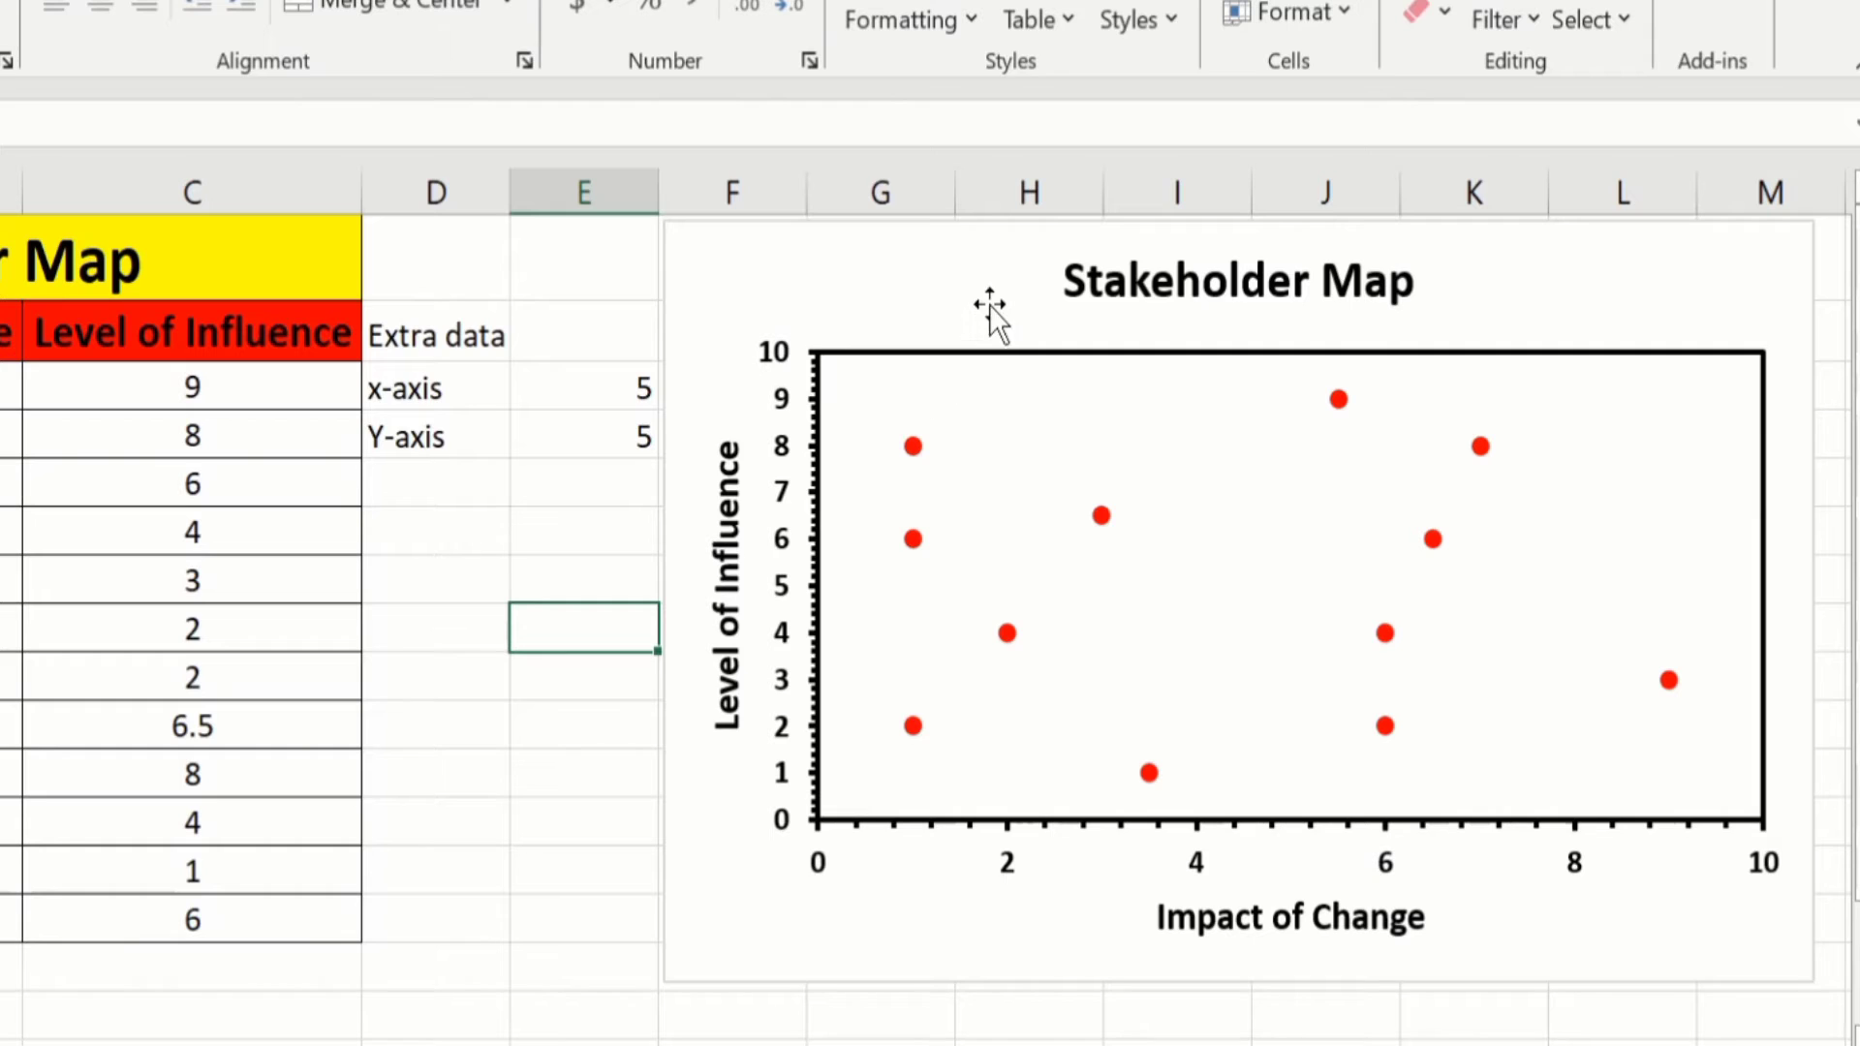
pyautogui.click(1013, 401)
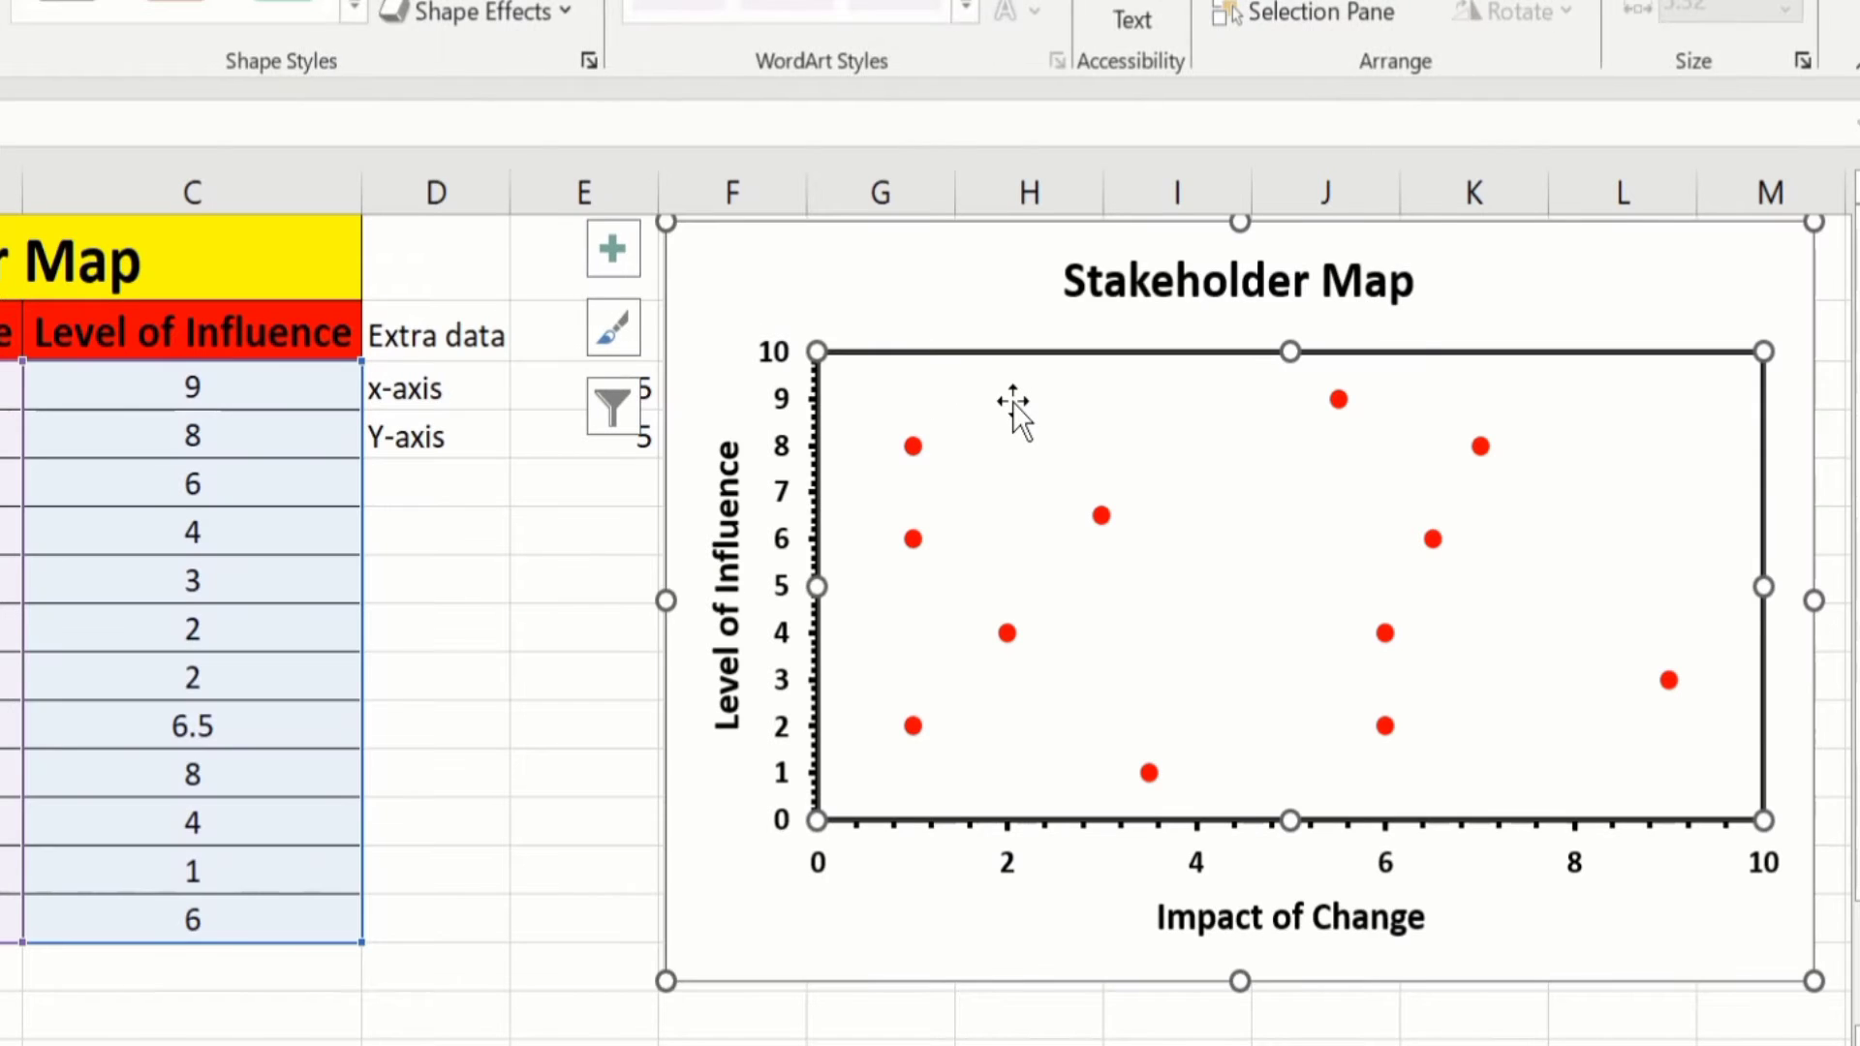
pyautogui.rightClick(1014, 401)
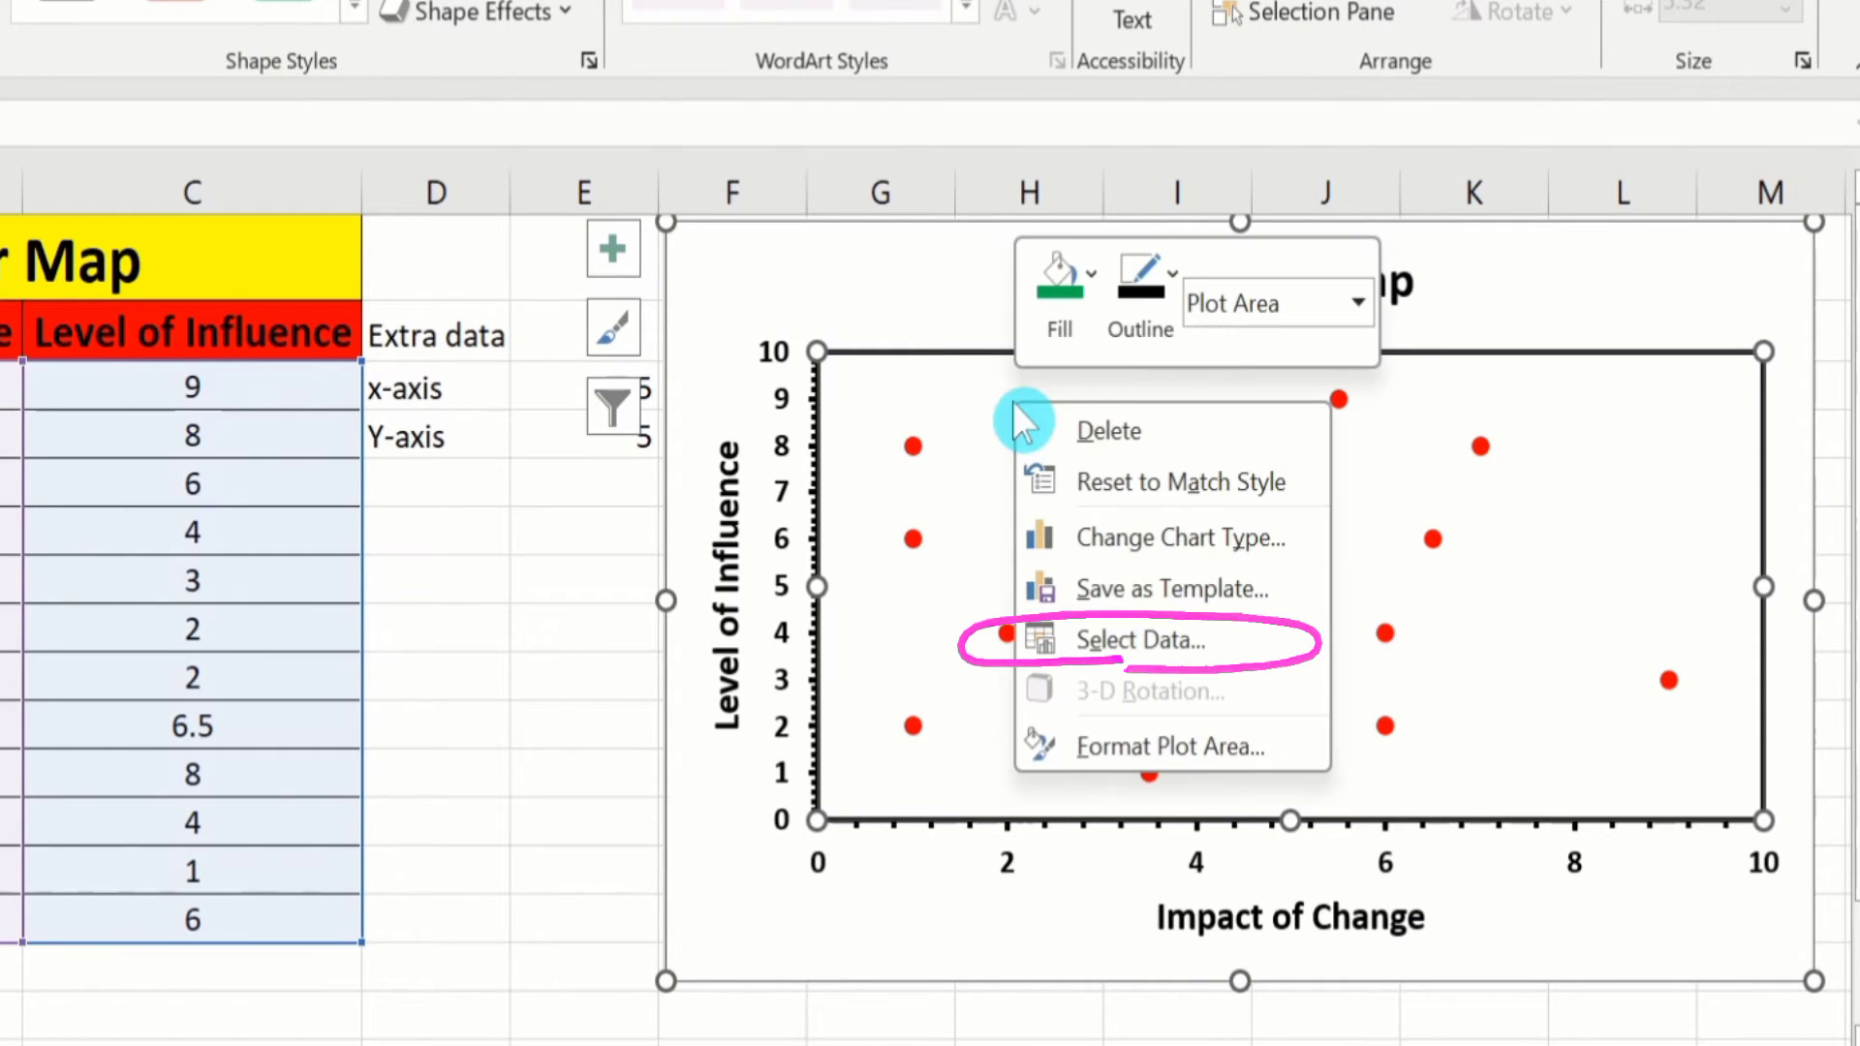
pyautogui.click(1120, 630)
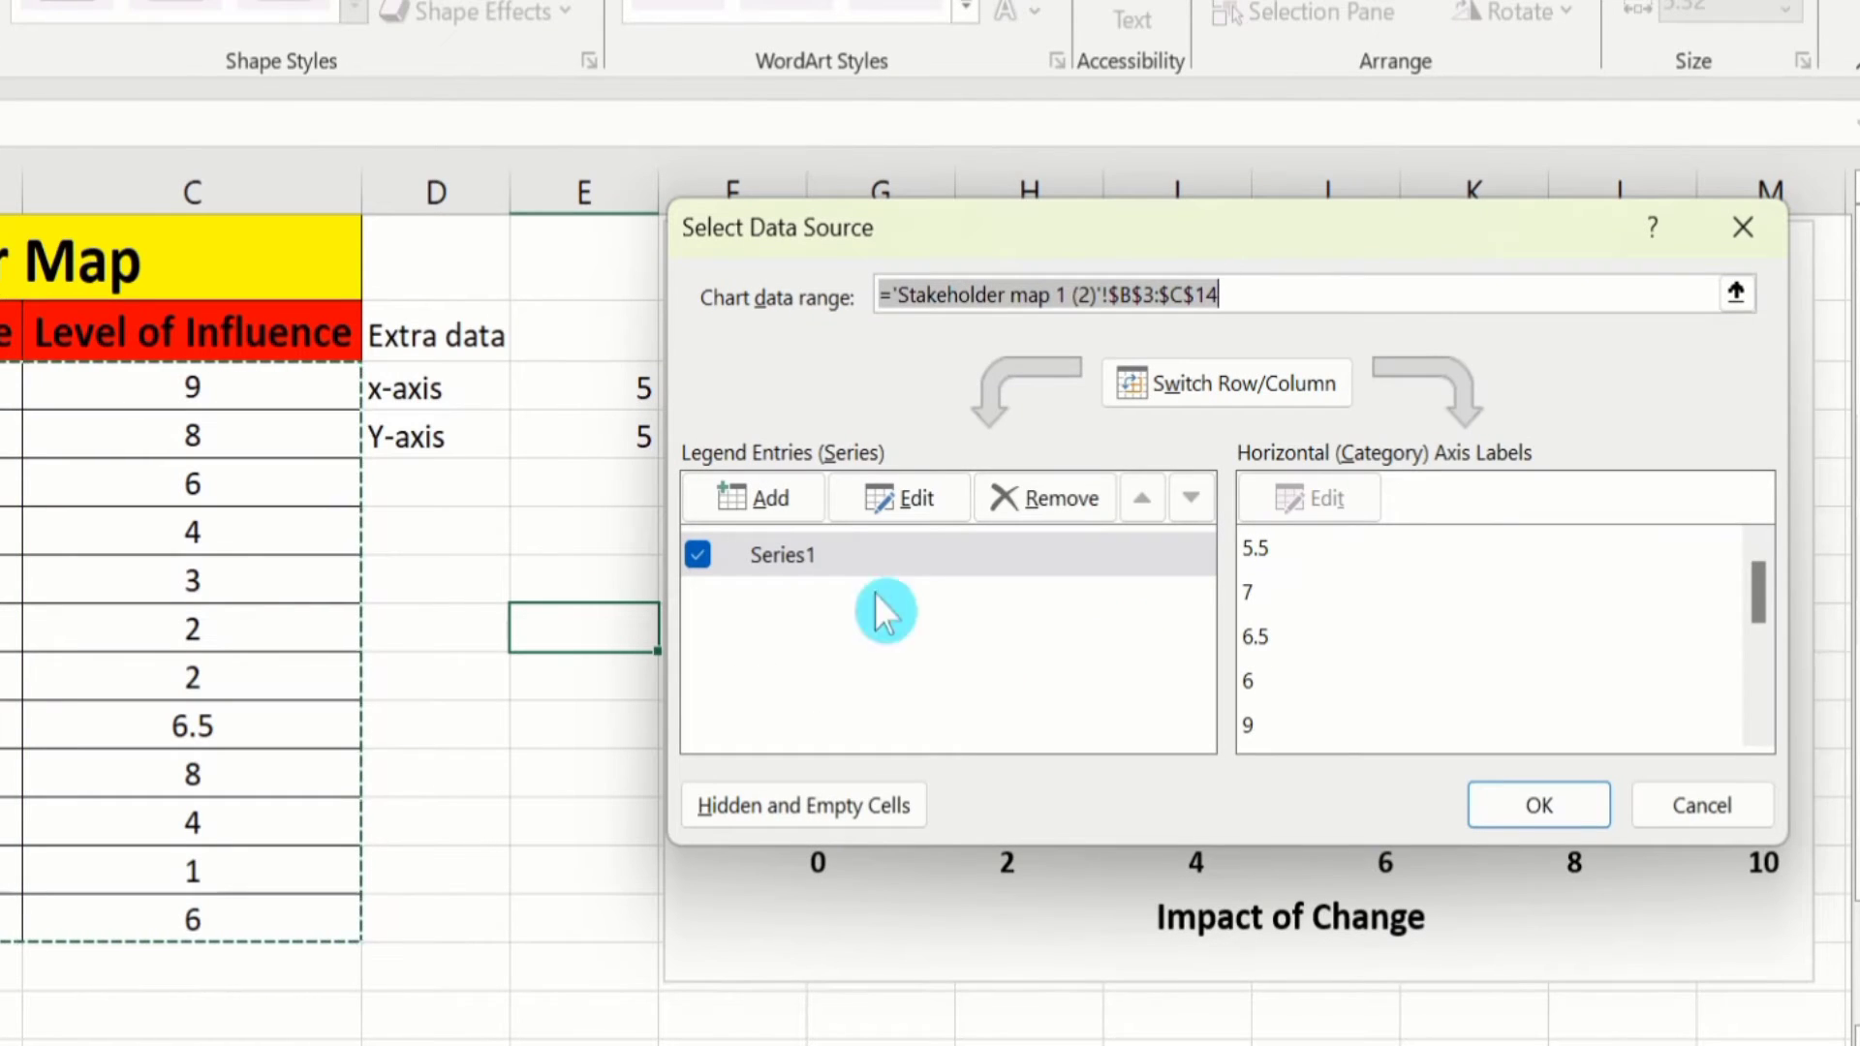
pyautogui.click(761, 500)
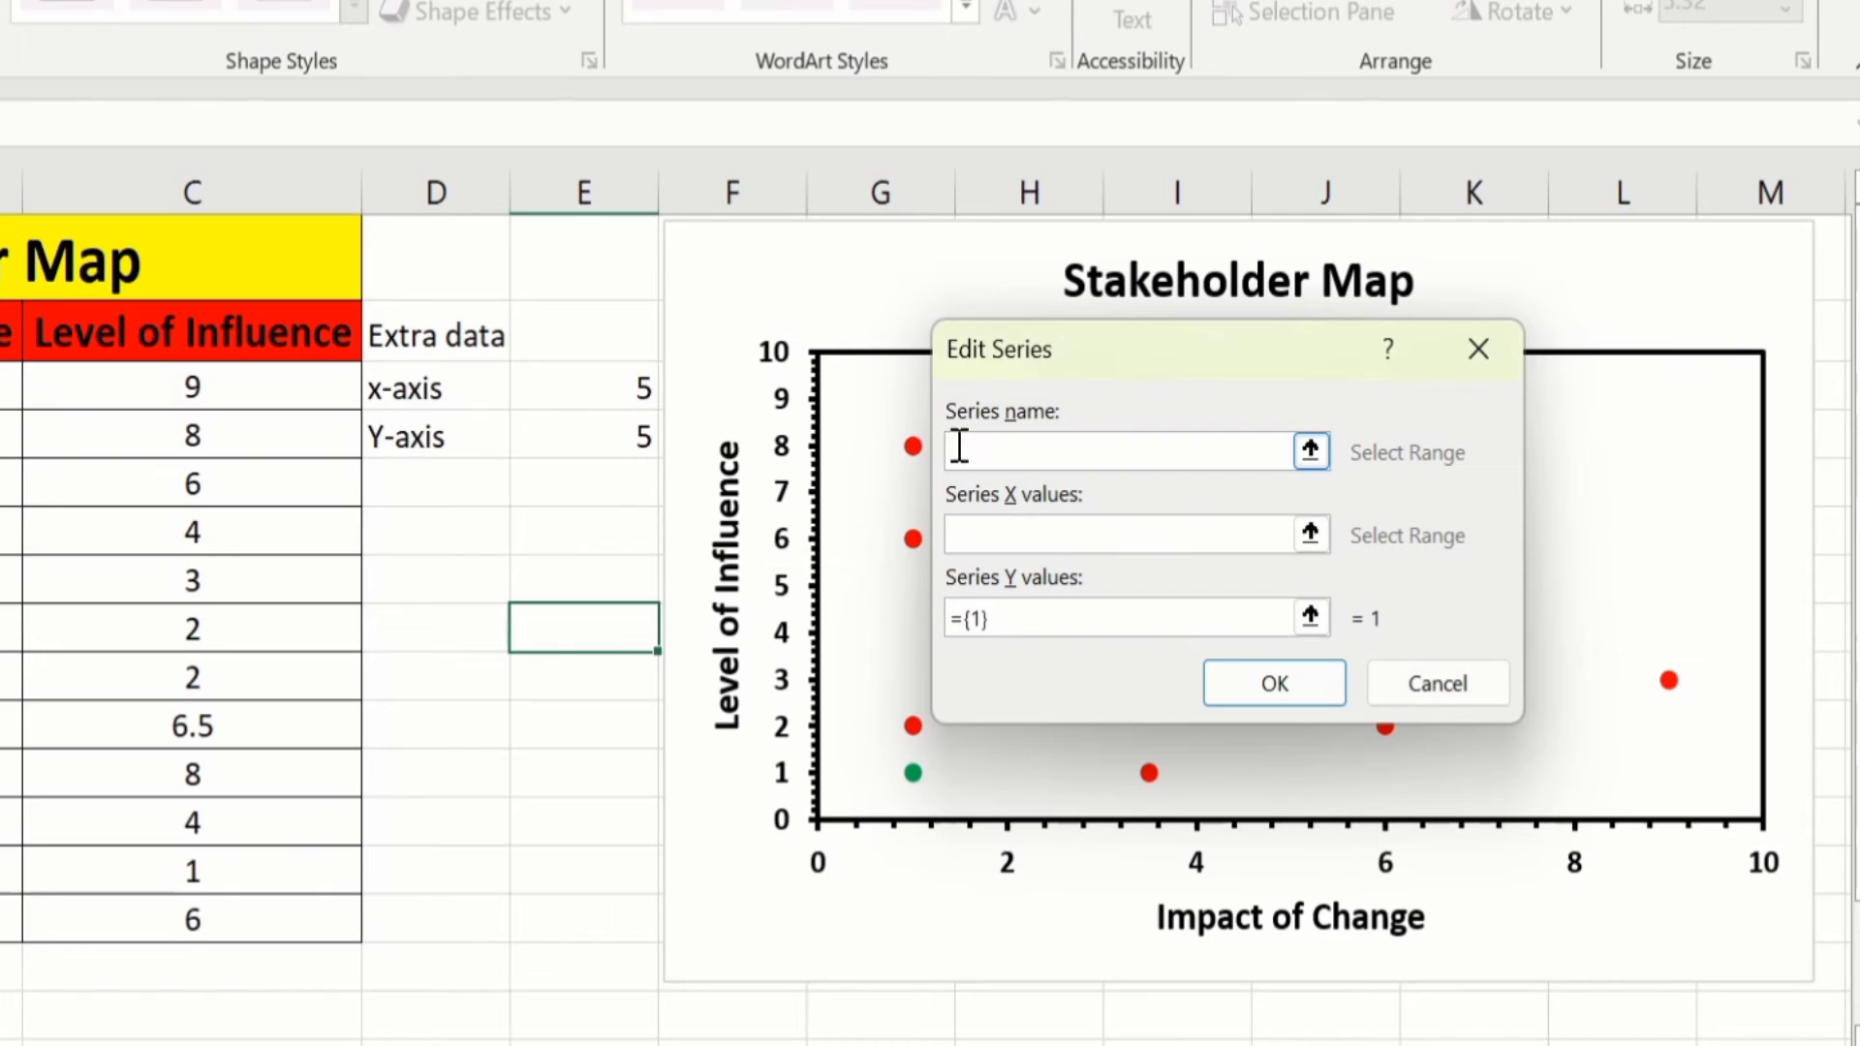
pyautogui.click(437, 334)
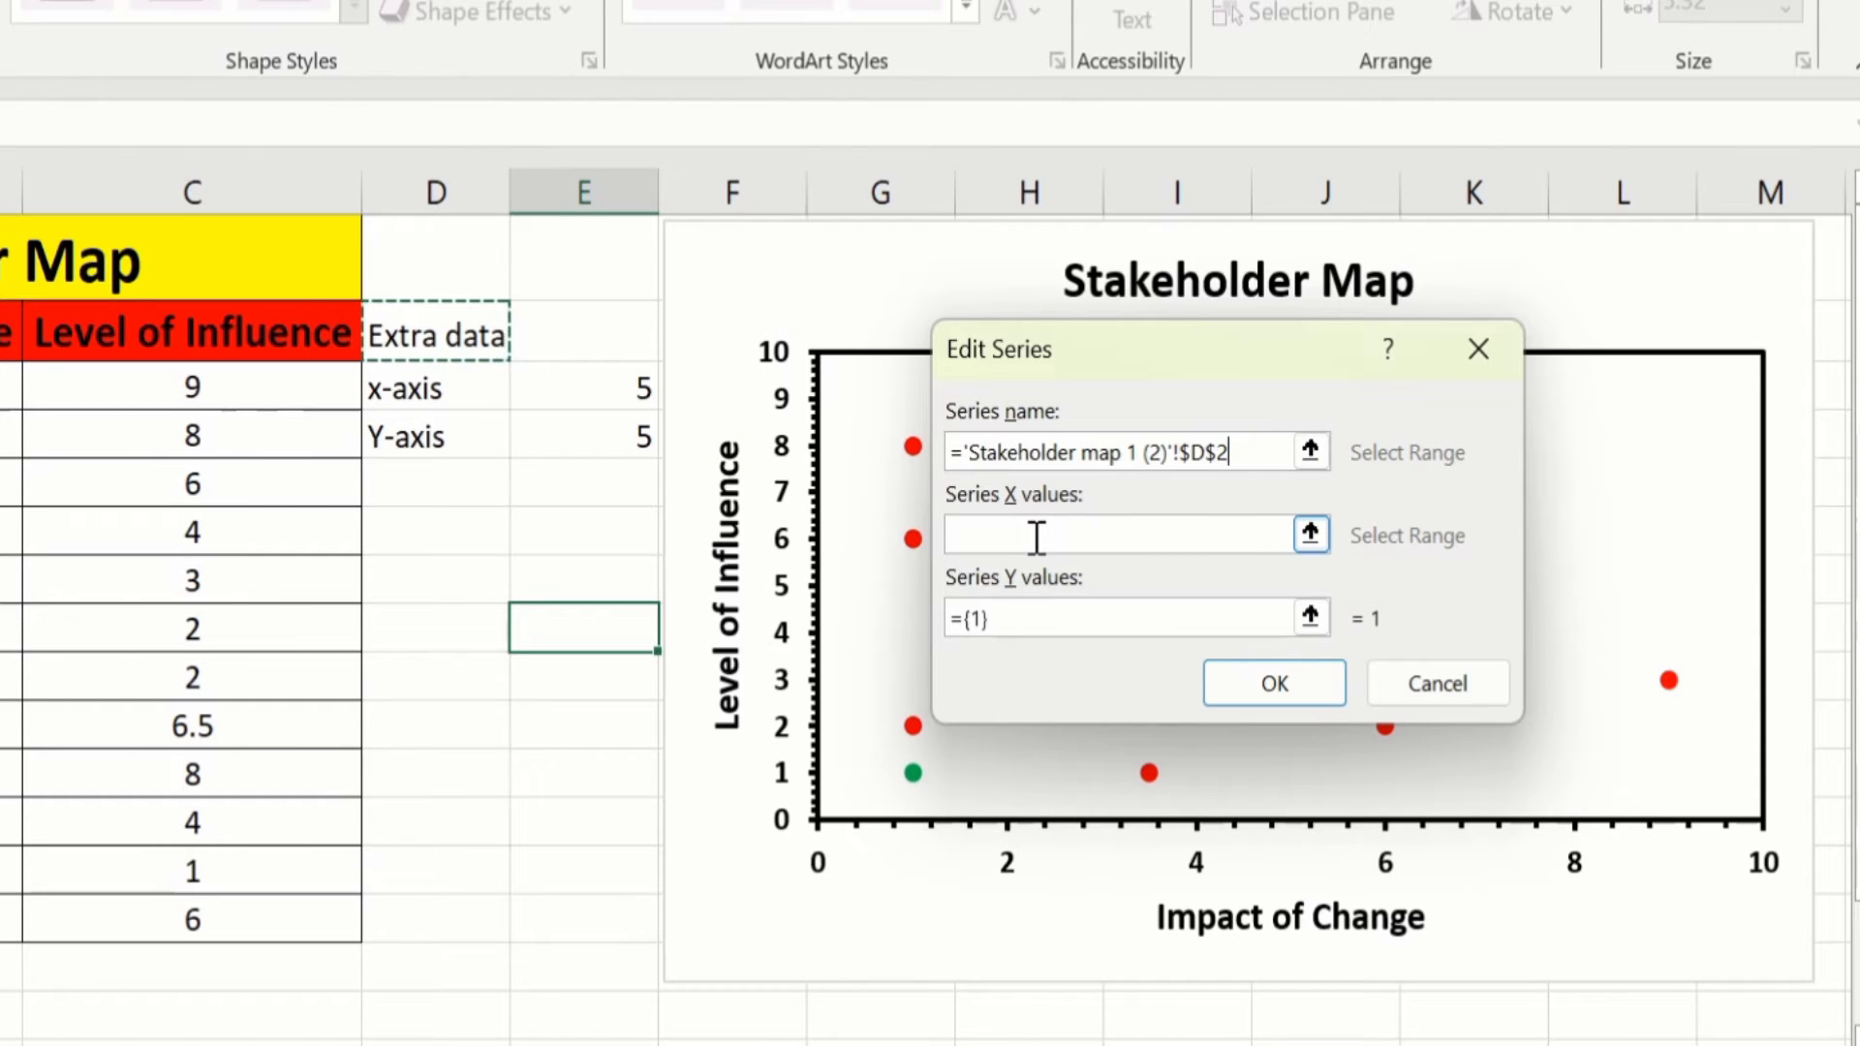
# Step: Set the new series' X values to cell E3 and its Y values to cell E4, and apply the data source changes
pyautogui.click(1036, 537)
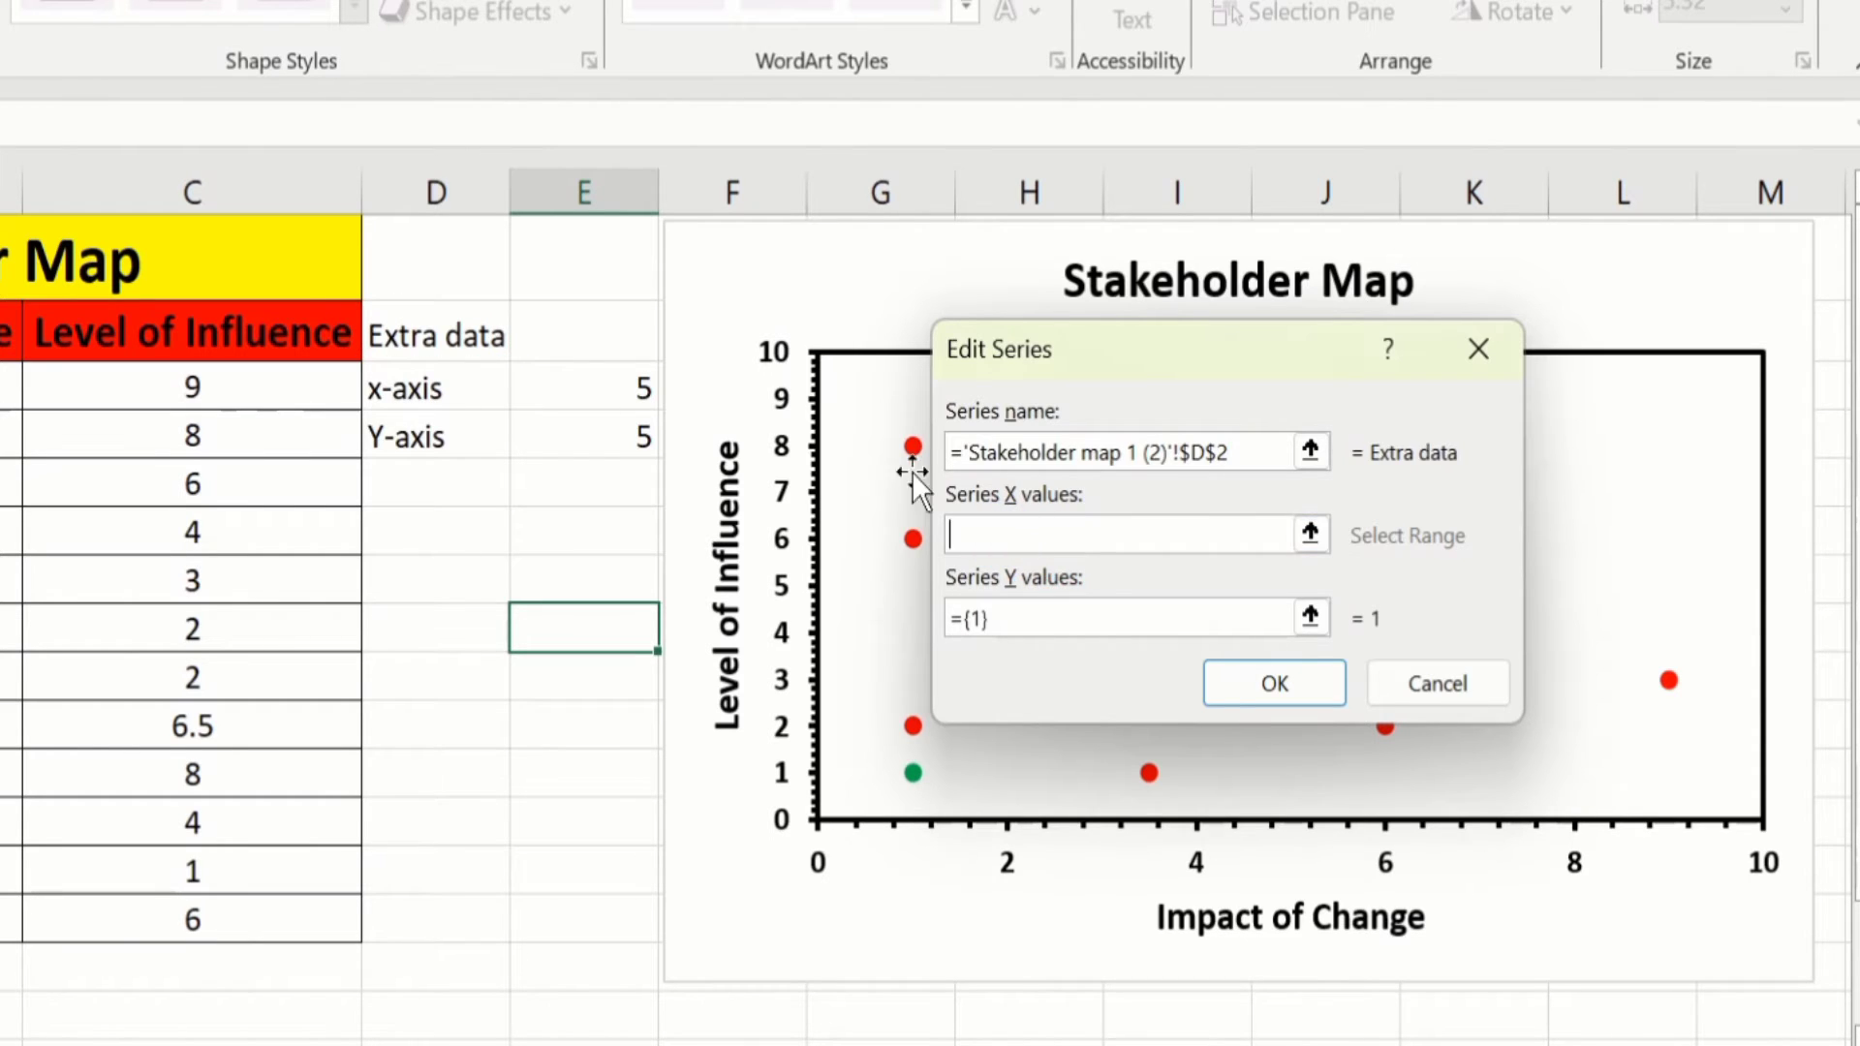
pyautogui.click(581, 385)
pyautogui.click(957, 609)
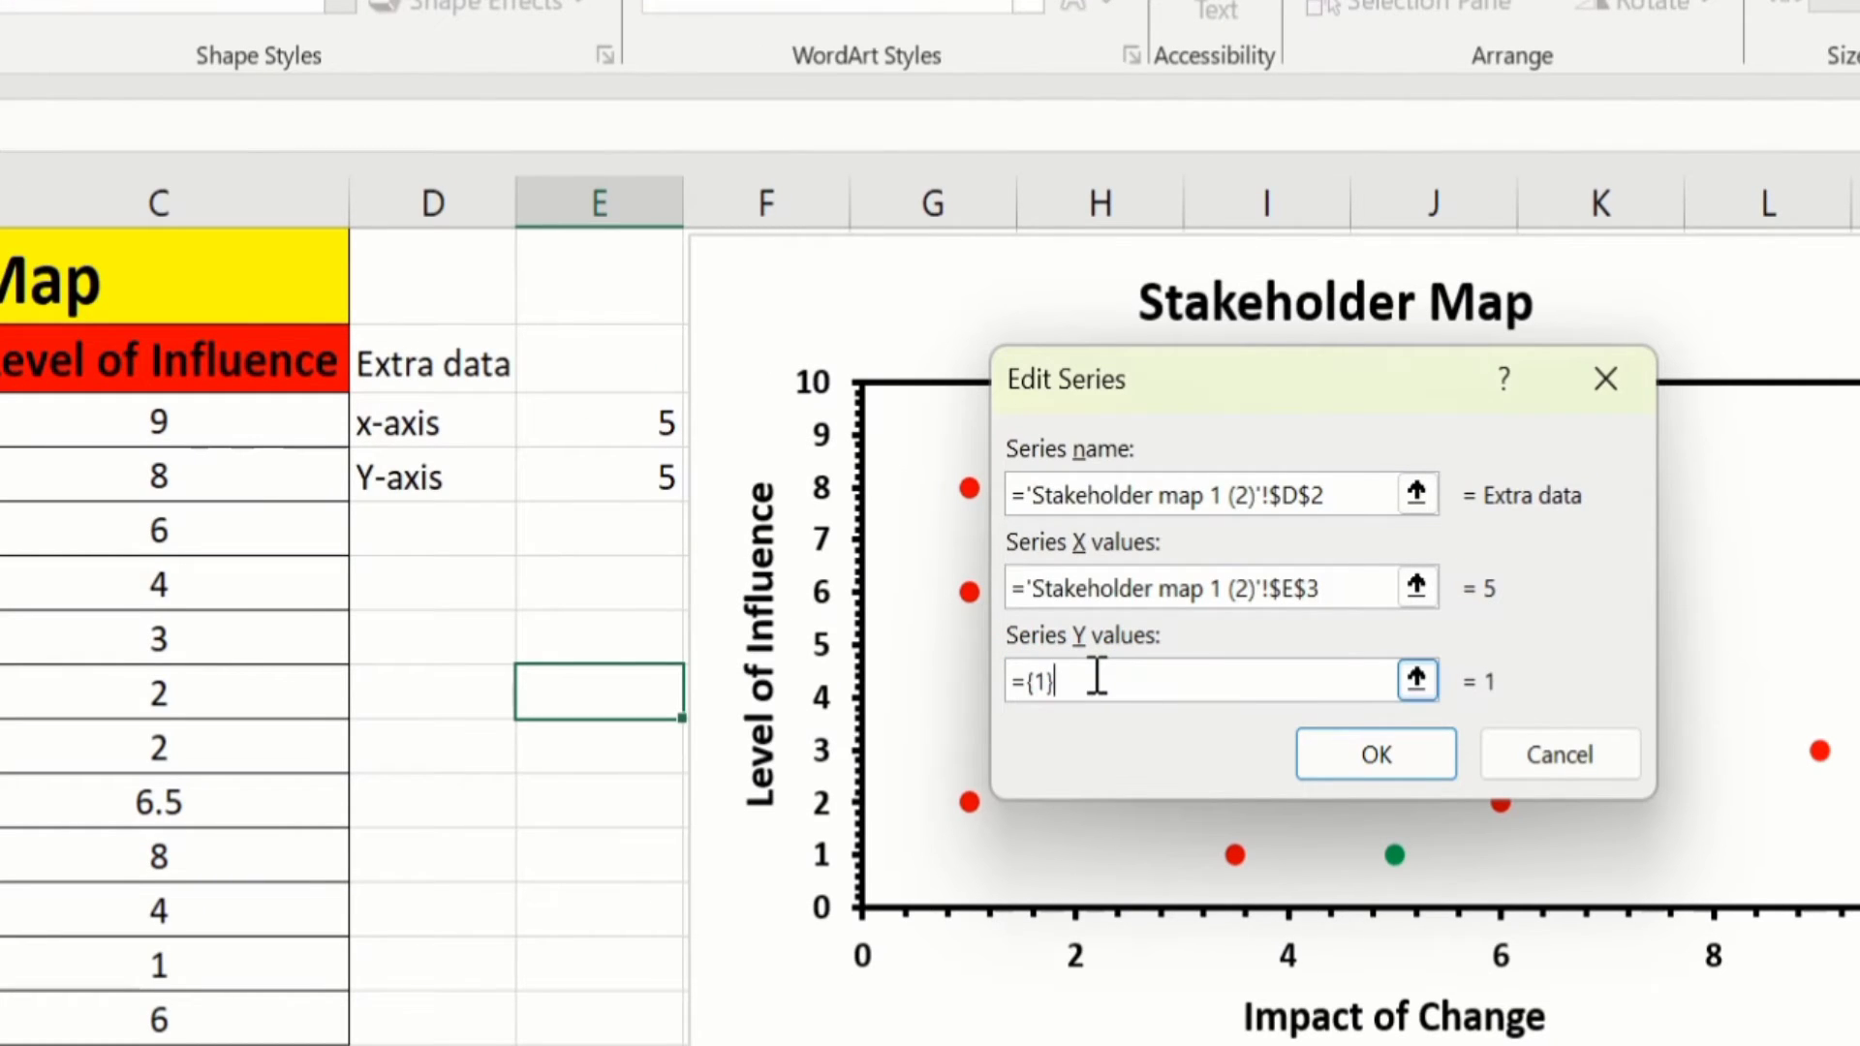
pyautogui.press('BackSpace')
pyautogui.press('BackSpace')
pyautogui.press('BackSpace')
pyautogui.press('BackSpace')
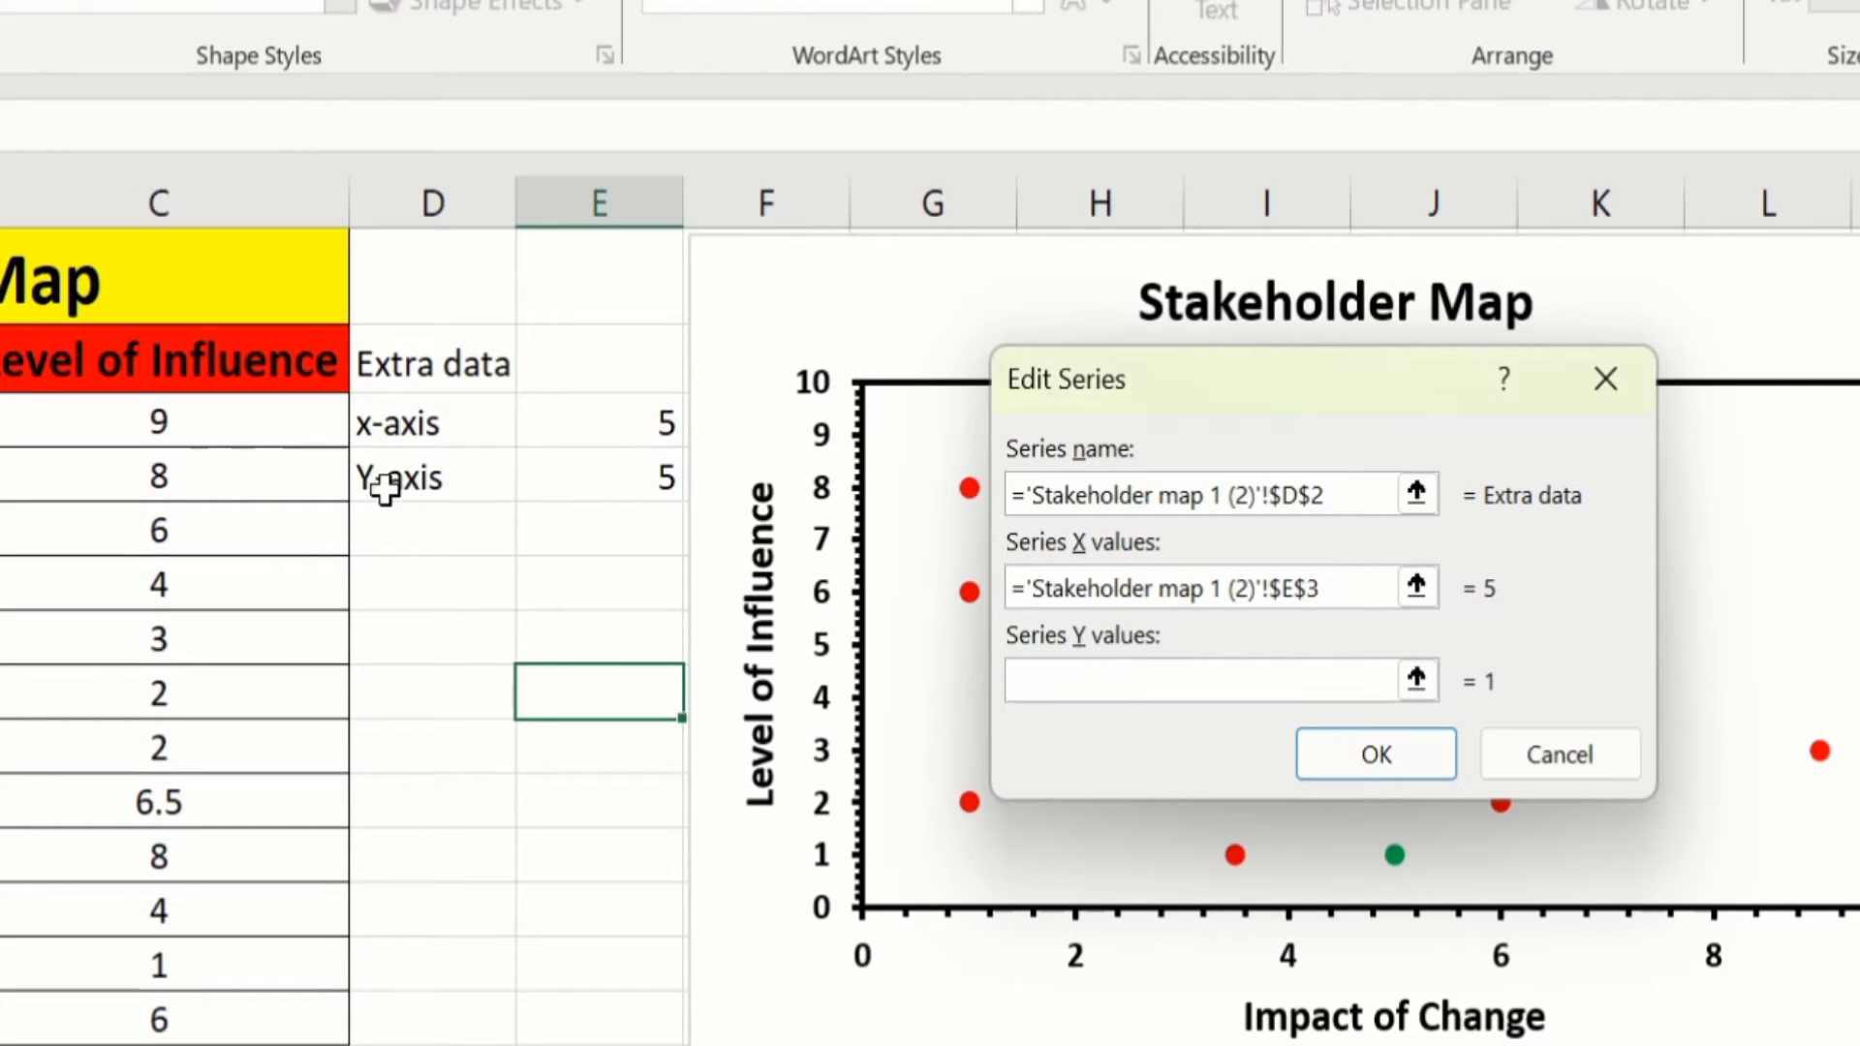
pyautogui.click(624, 482)
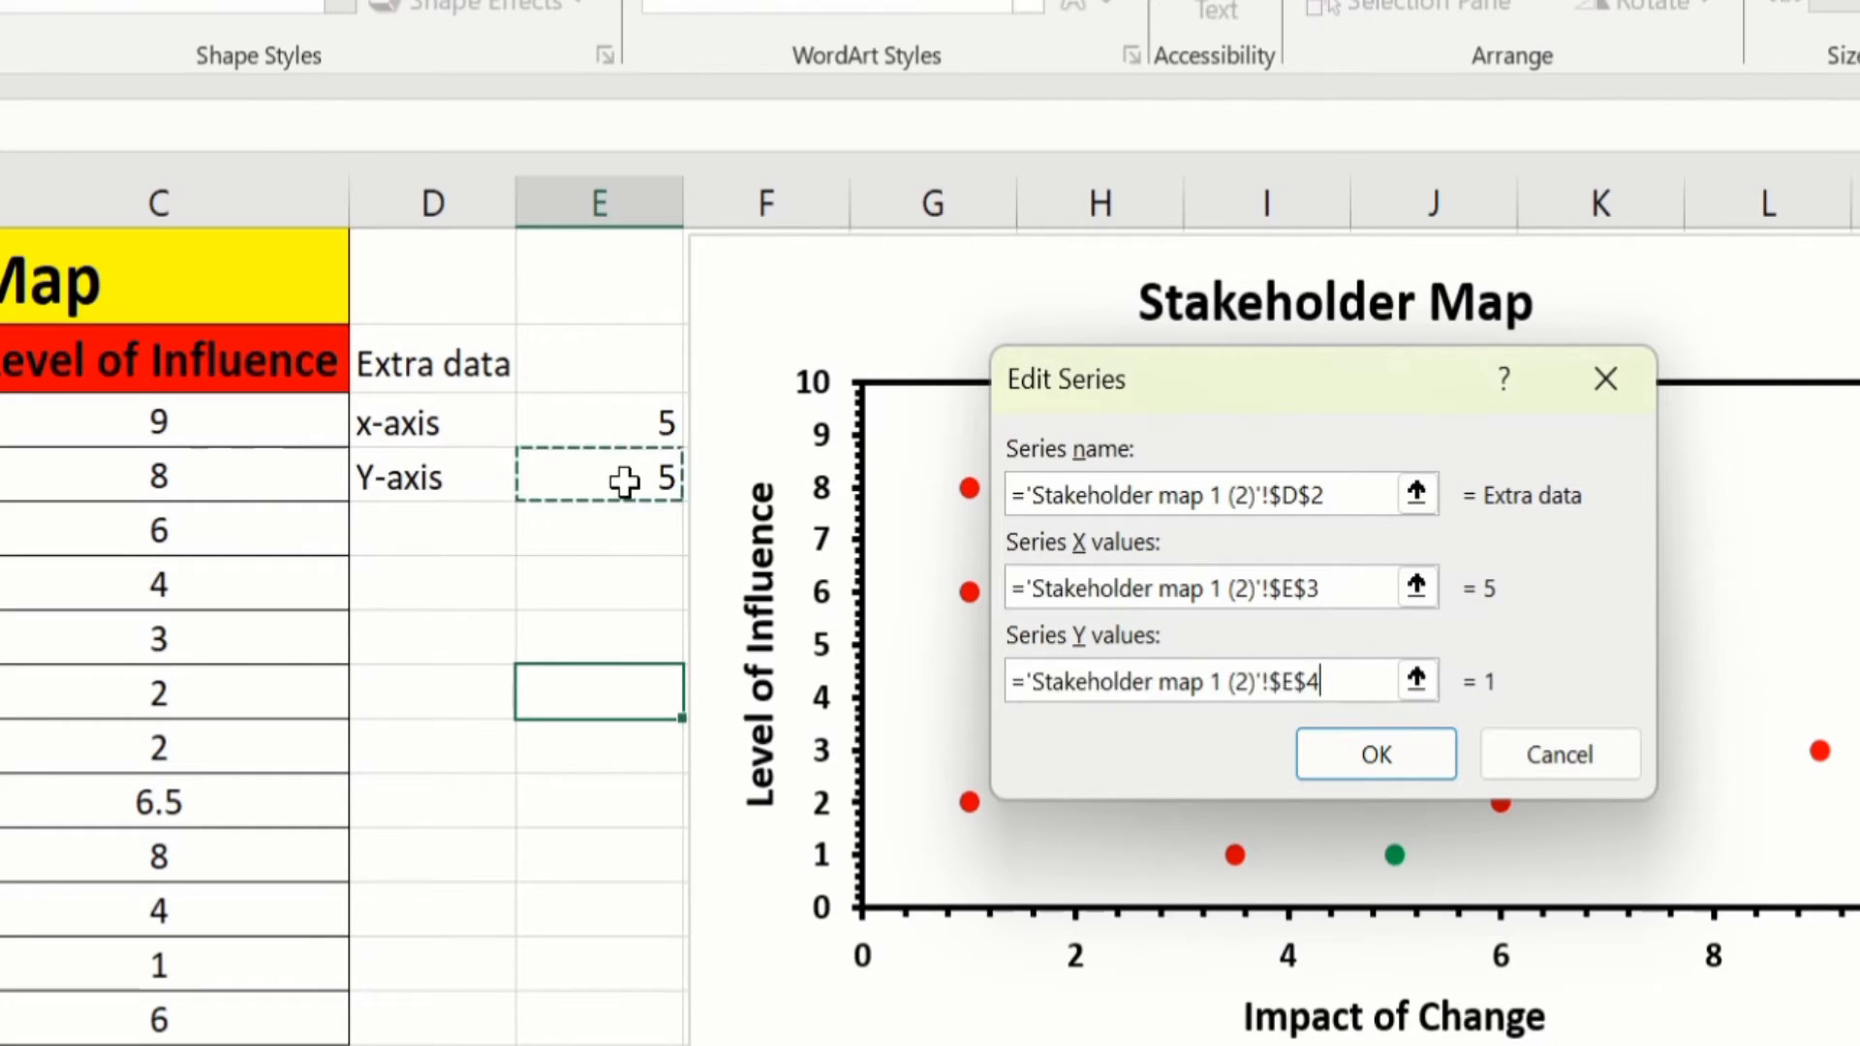
pyautogui.click(1348, 758)
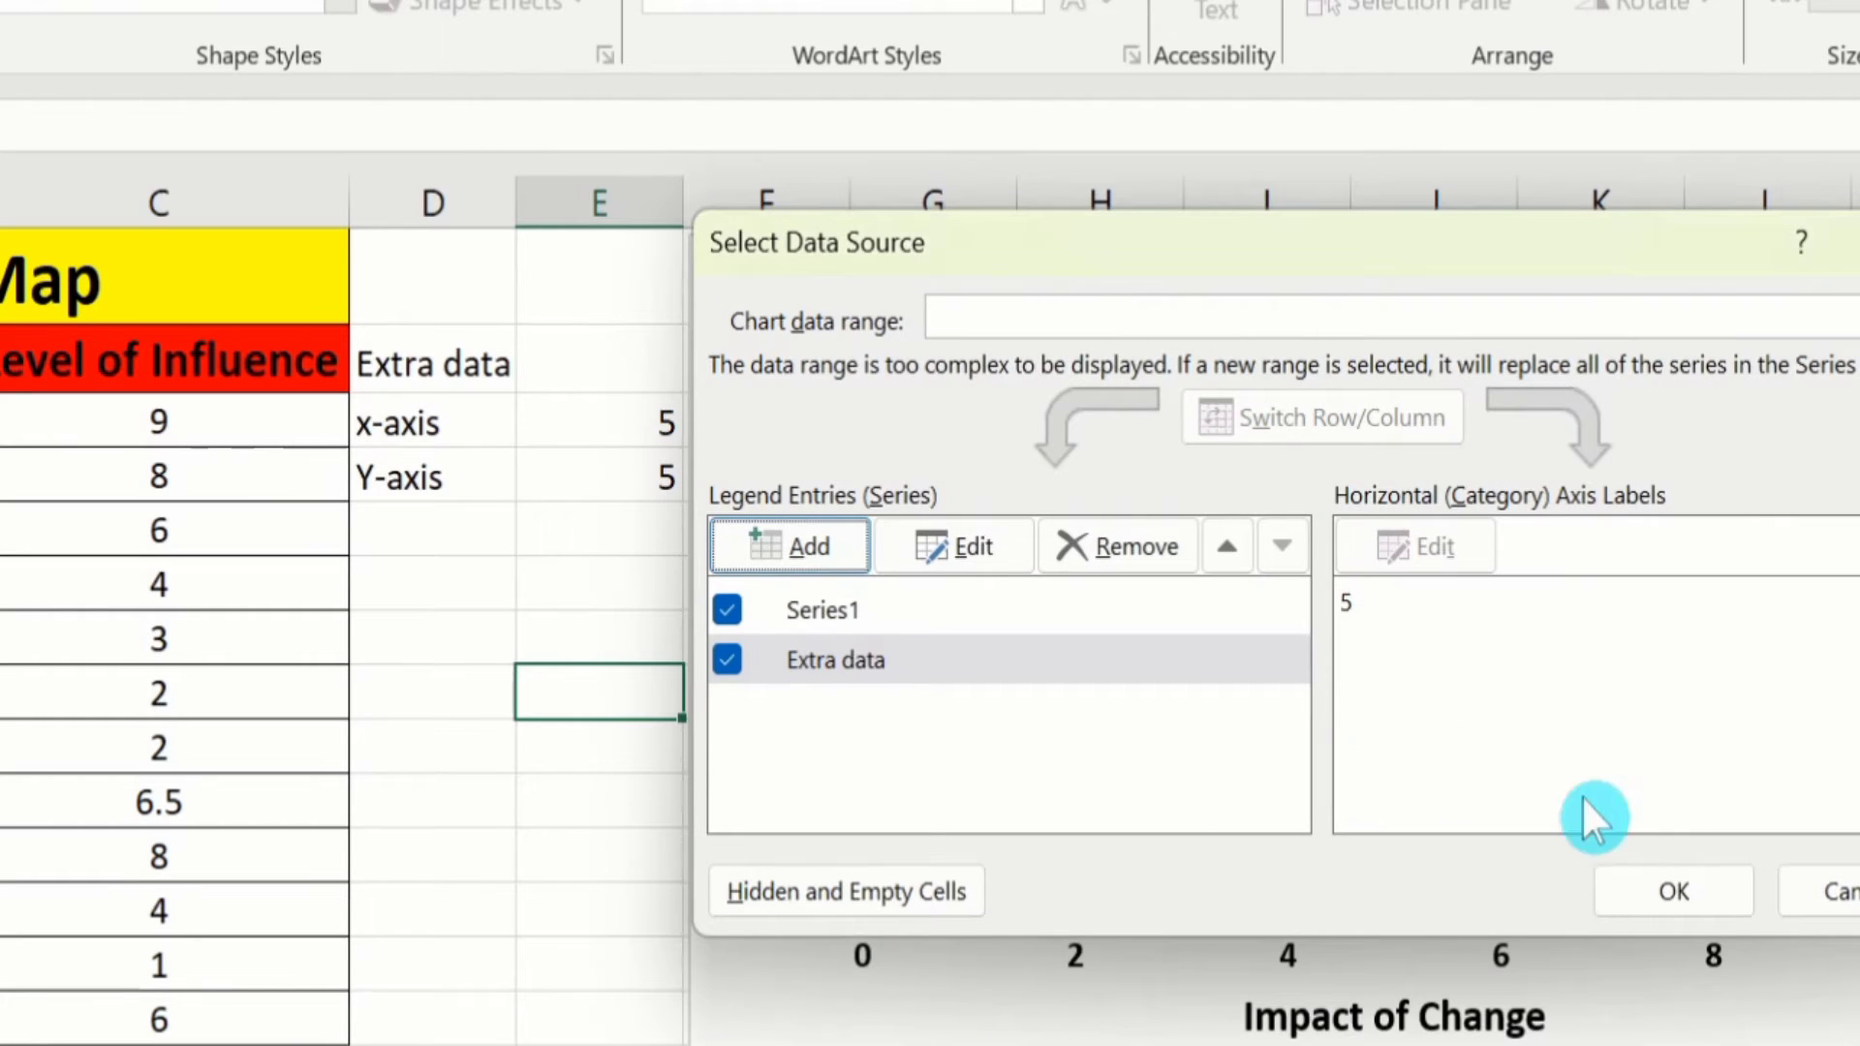
pyautogui.click(1670, 880)
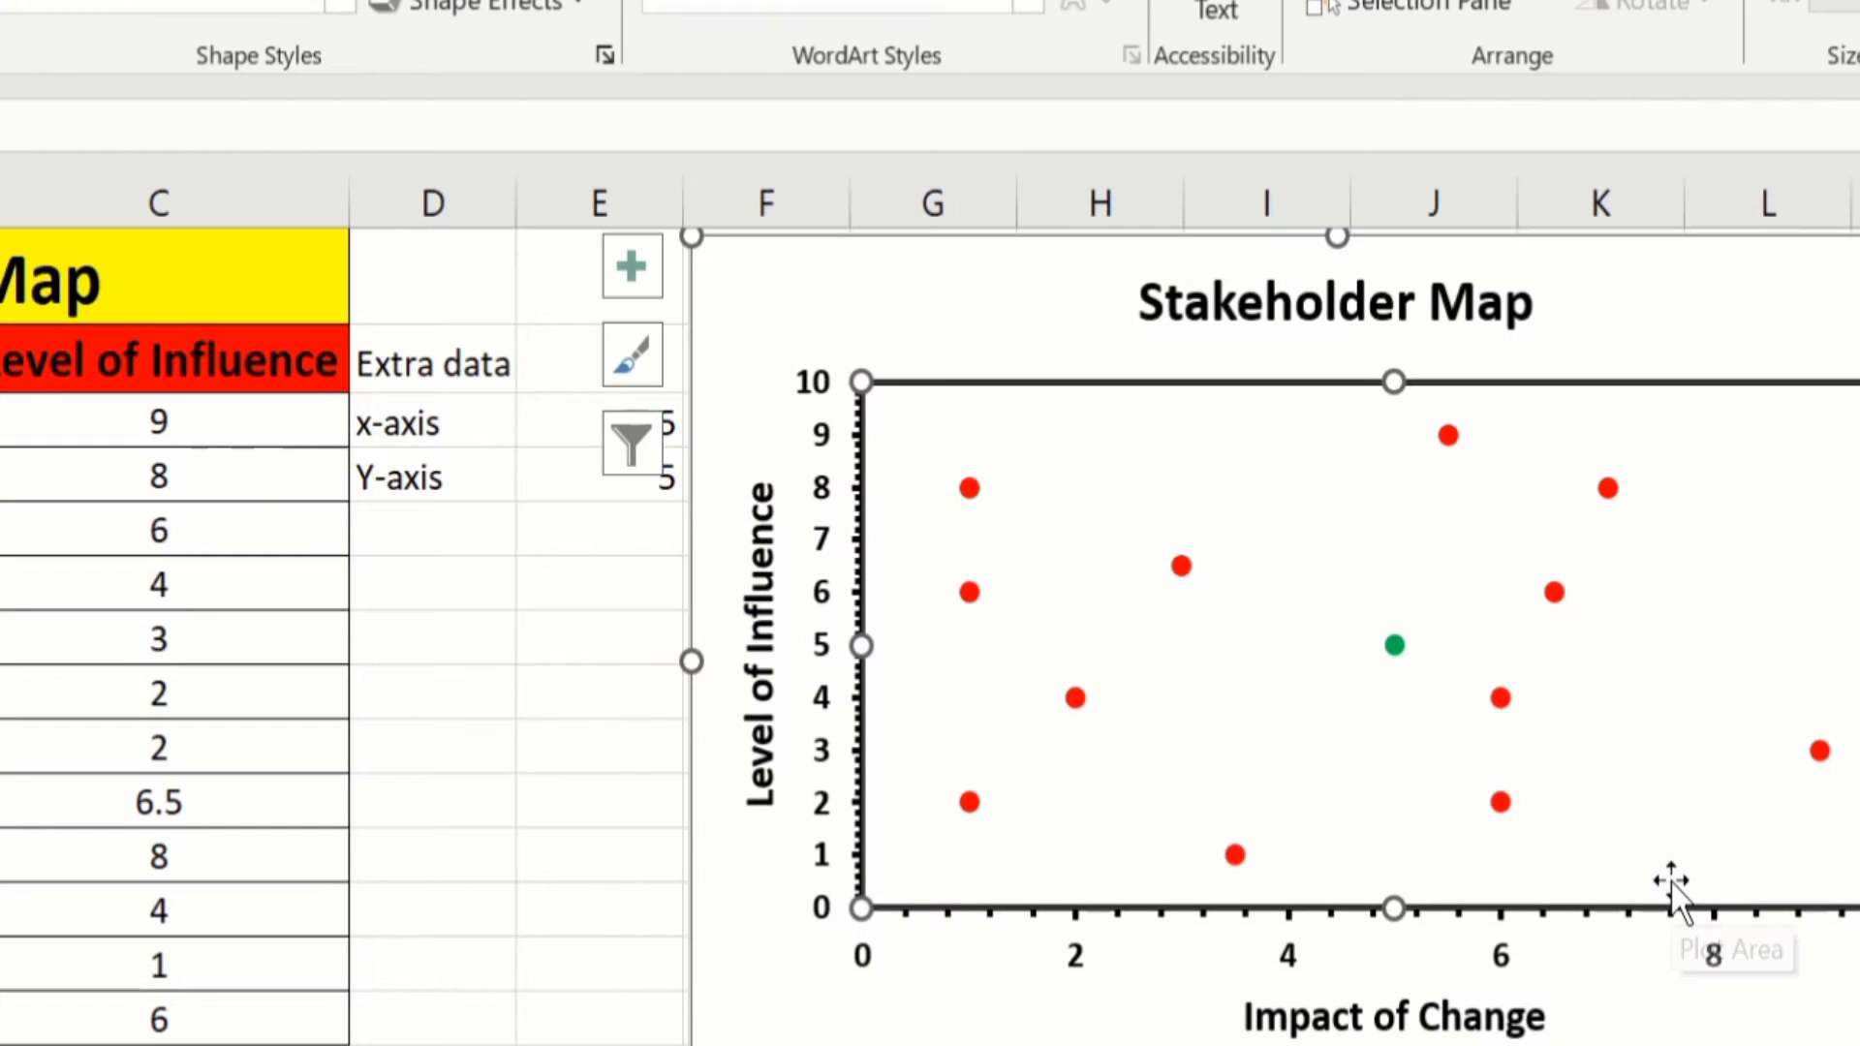
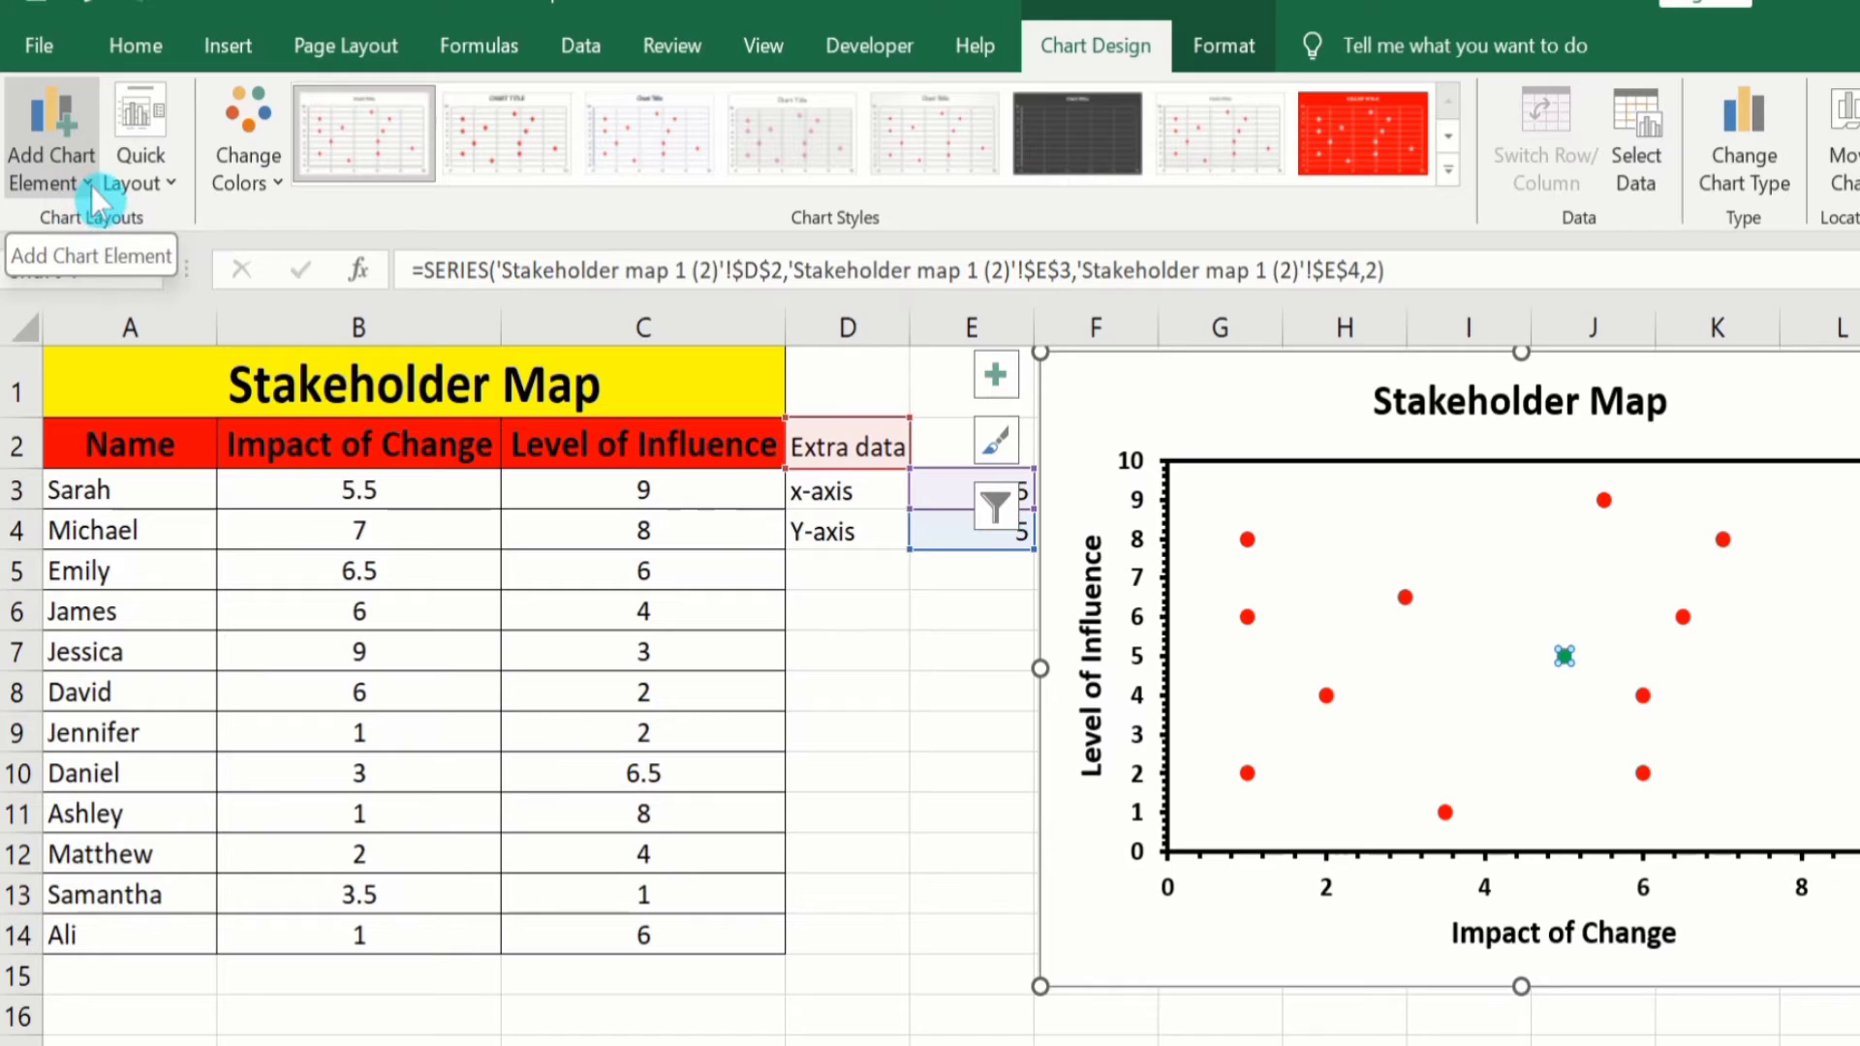
# Step: Add error bars to the "Extra data" series and set the vertical error bar's end style to No Cap
pyautogui.click(87, 182)
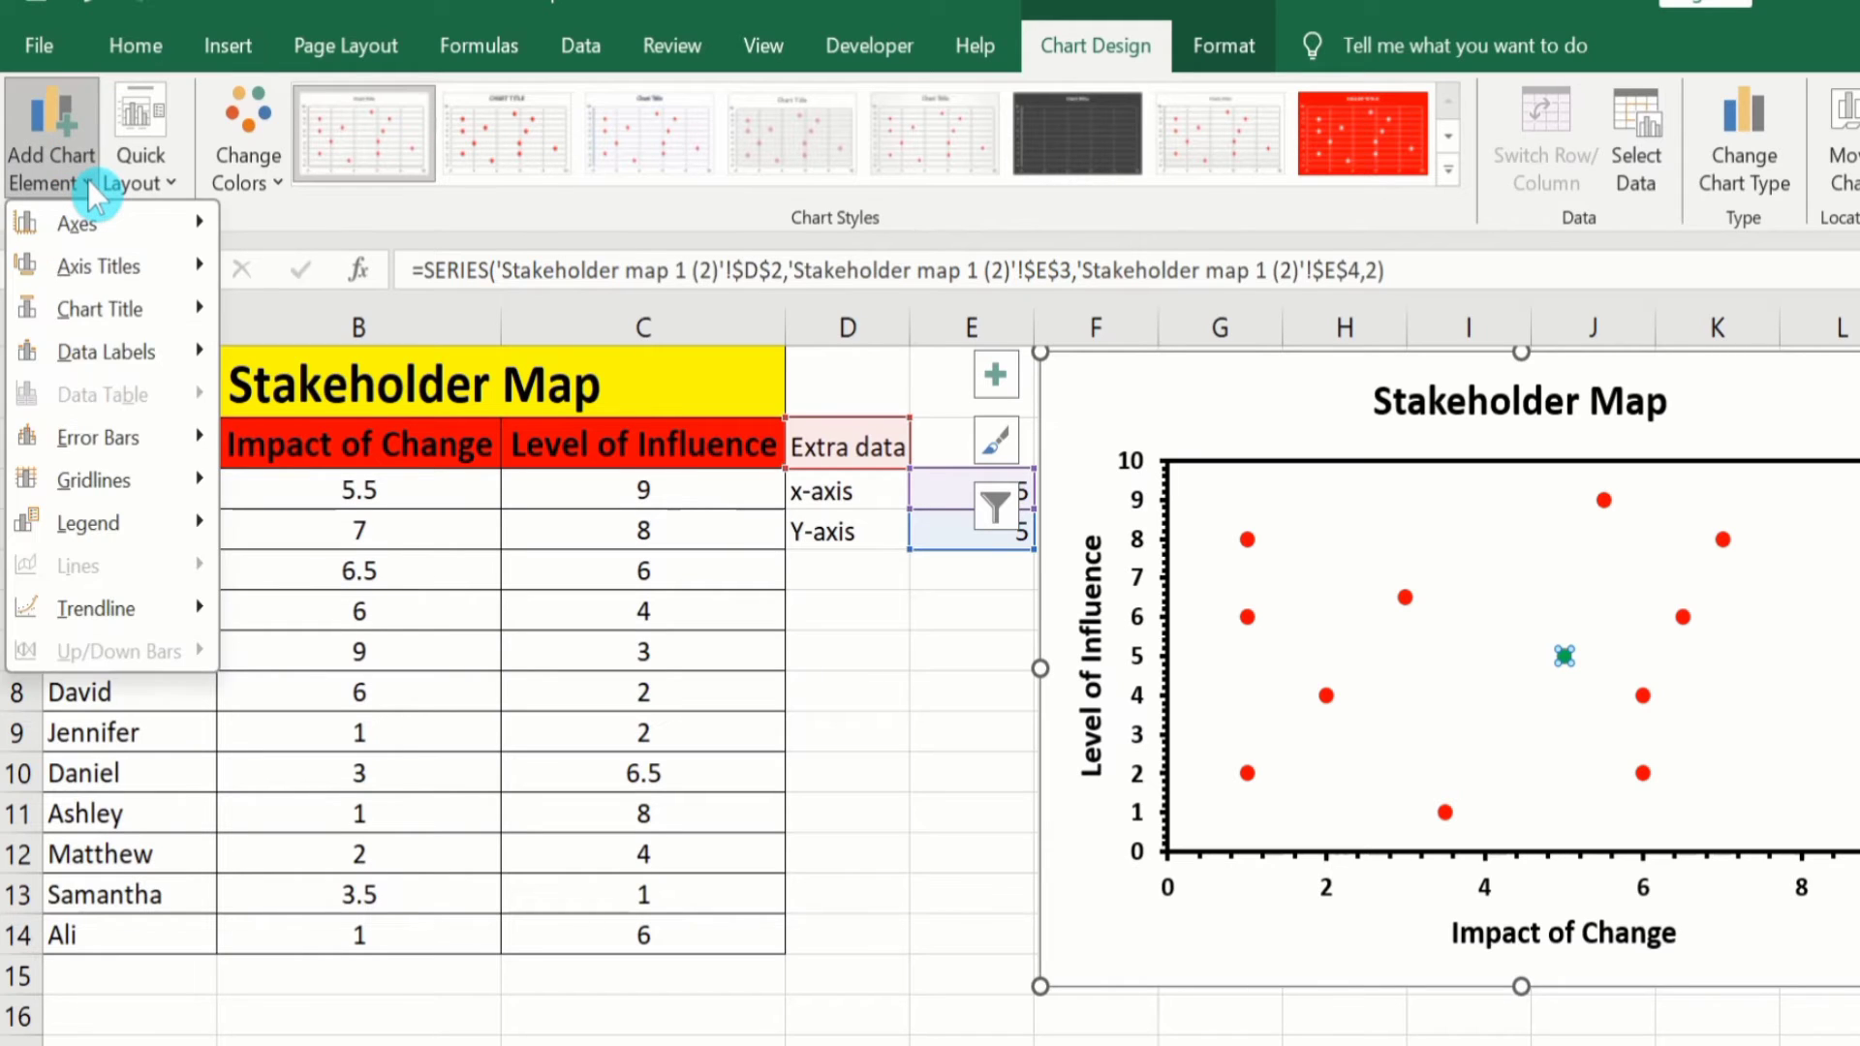
pyautogui.moveTo(101, 445)
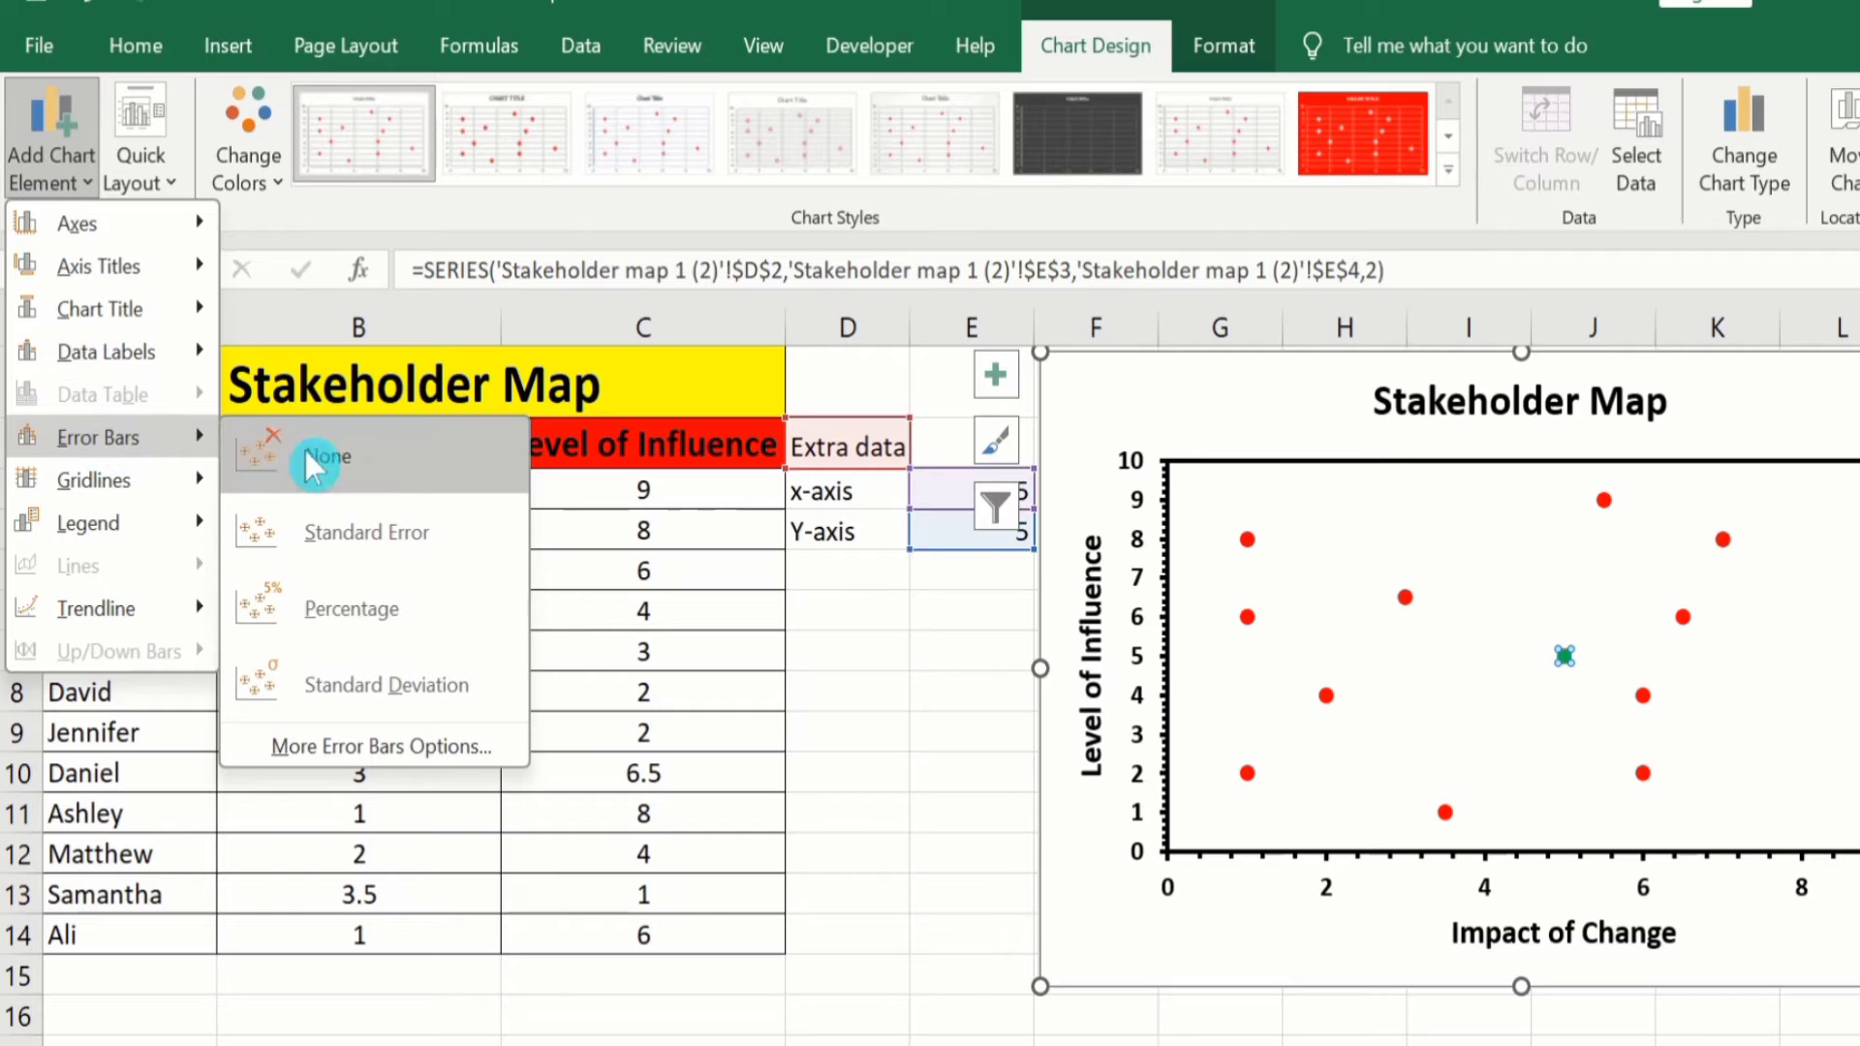
pyautogui.click(393, 749)
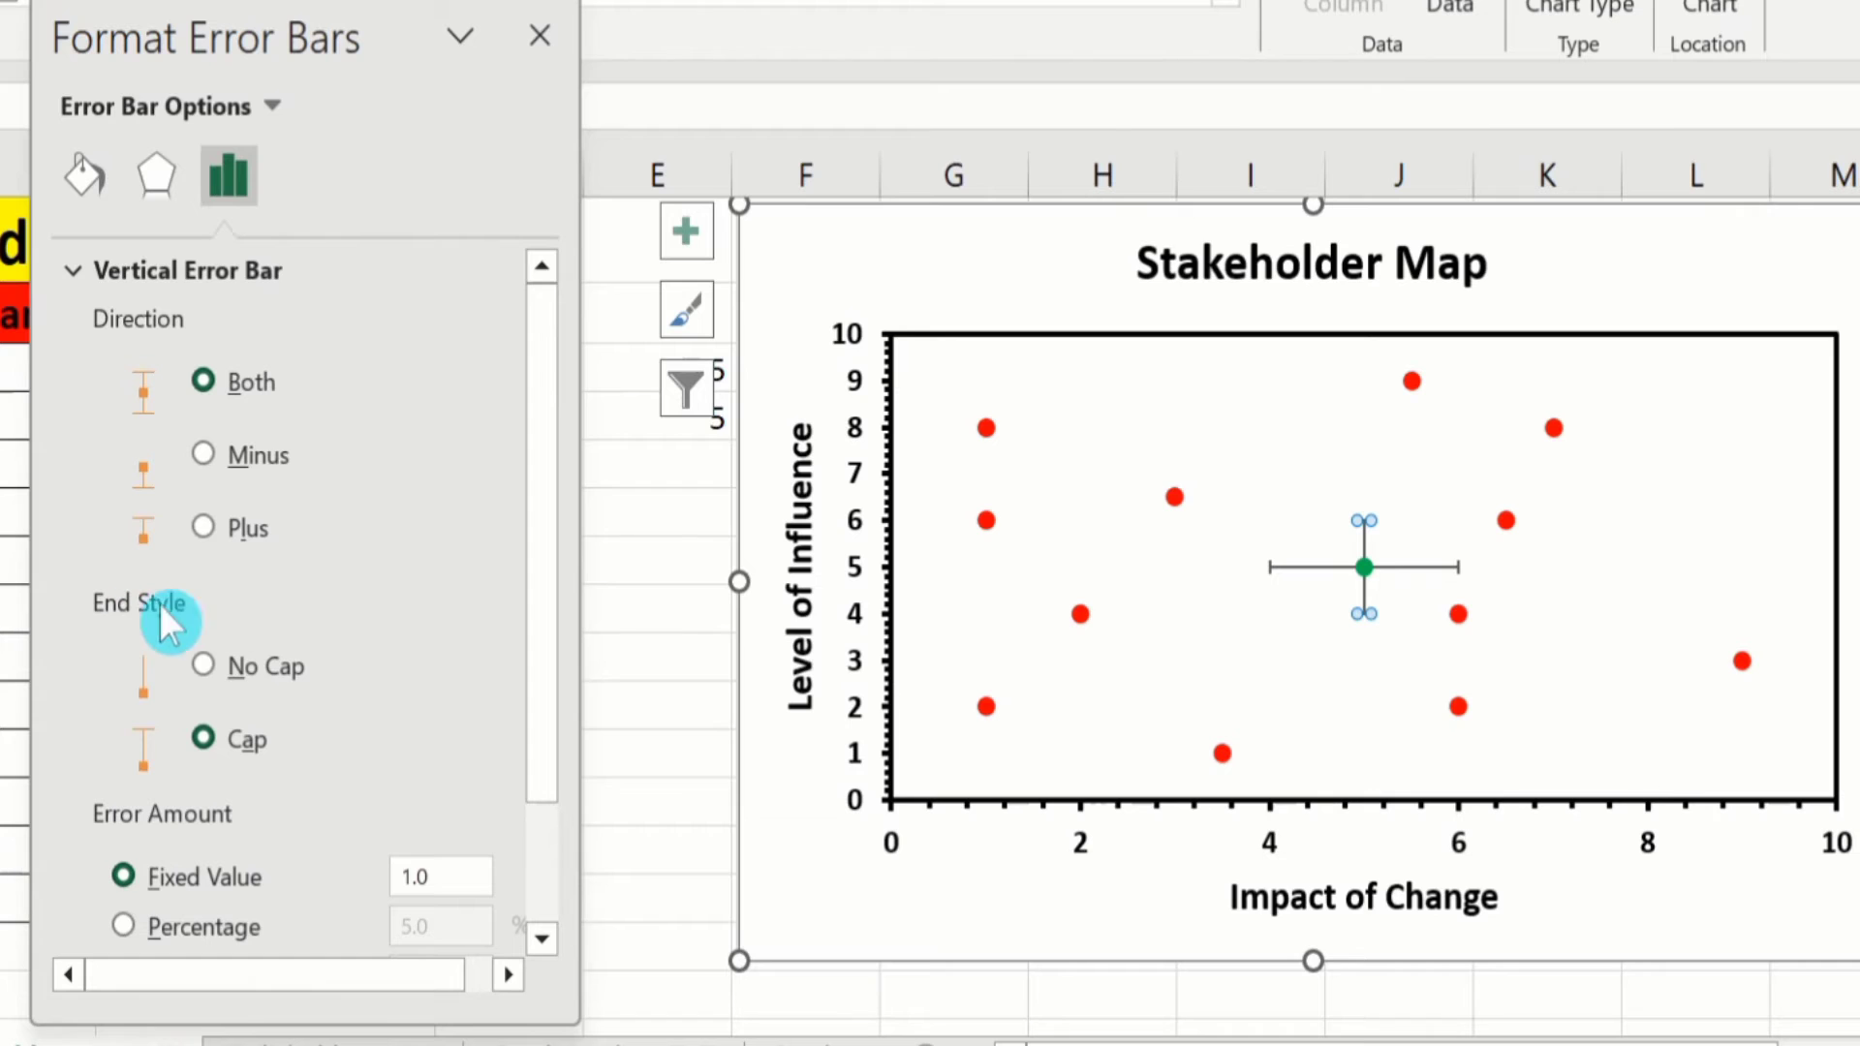
pyautogui.click(202, 666)
# Step: Set the vertical error bar's error amount to a percentage of 100%
pyautogui.moveTo(538, 463); pyautogui.dragTo(545, 663)
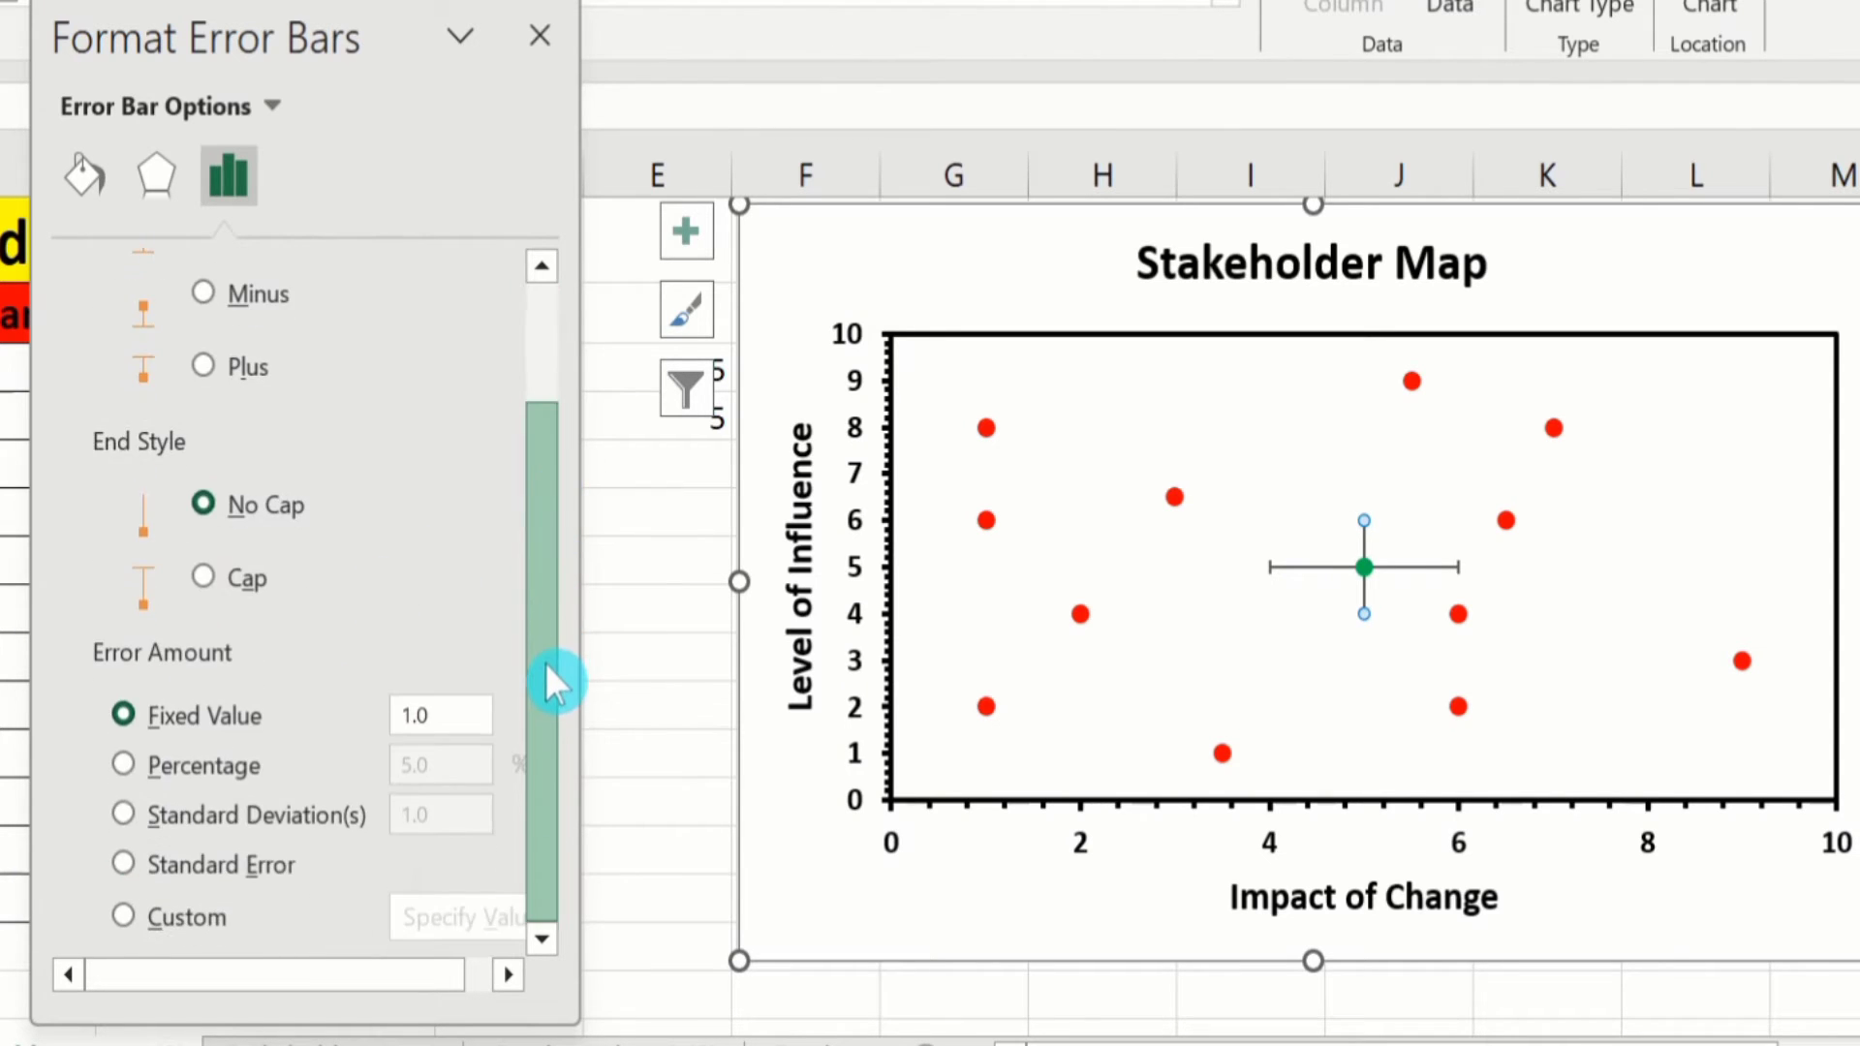
pyautogui.click(122, 763)
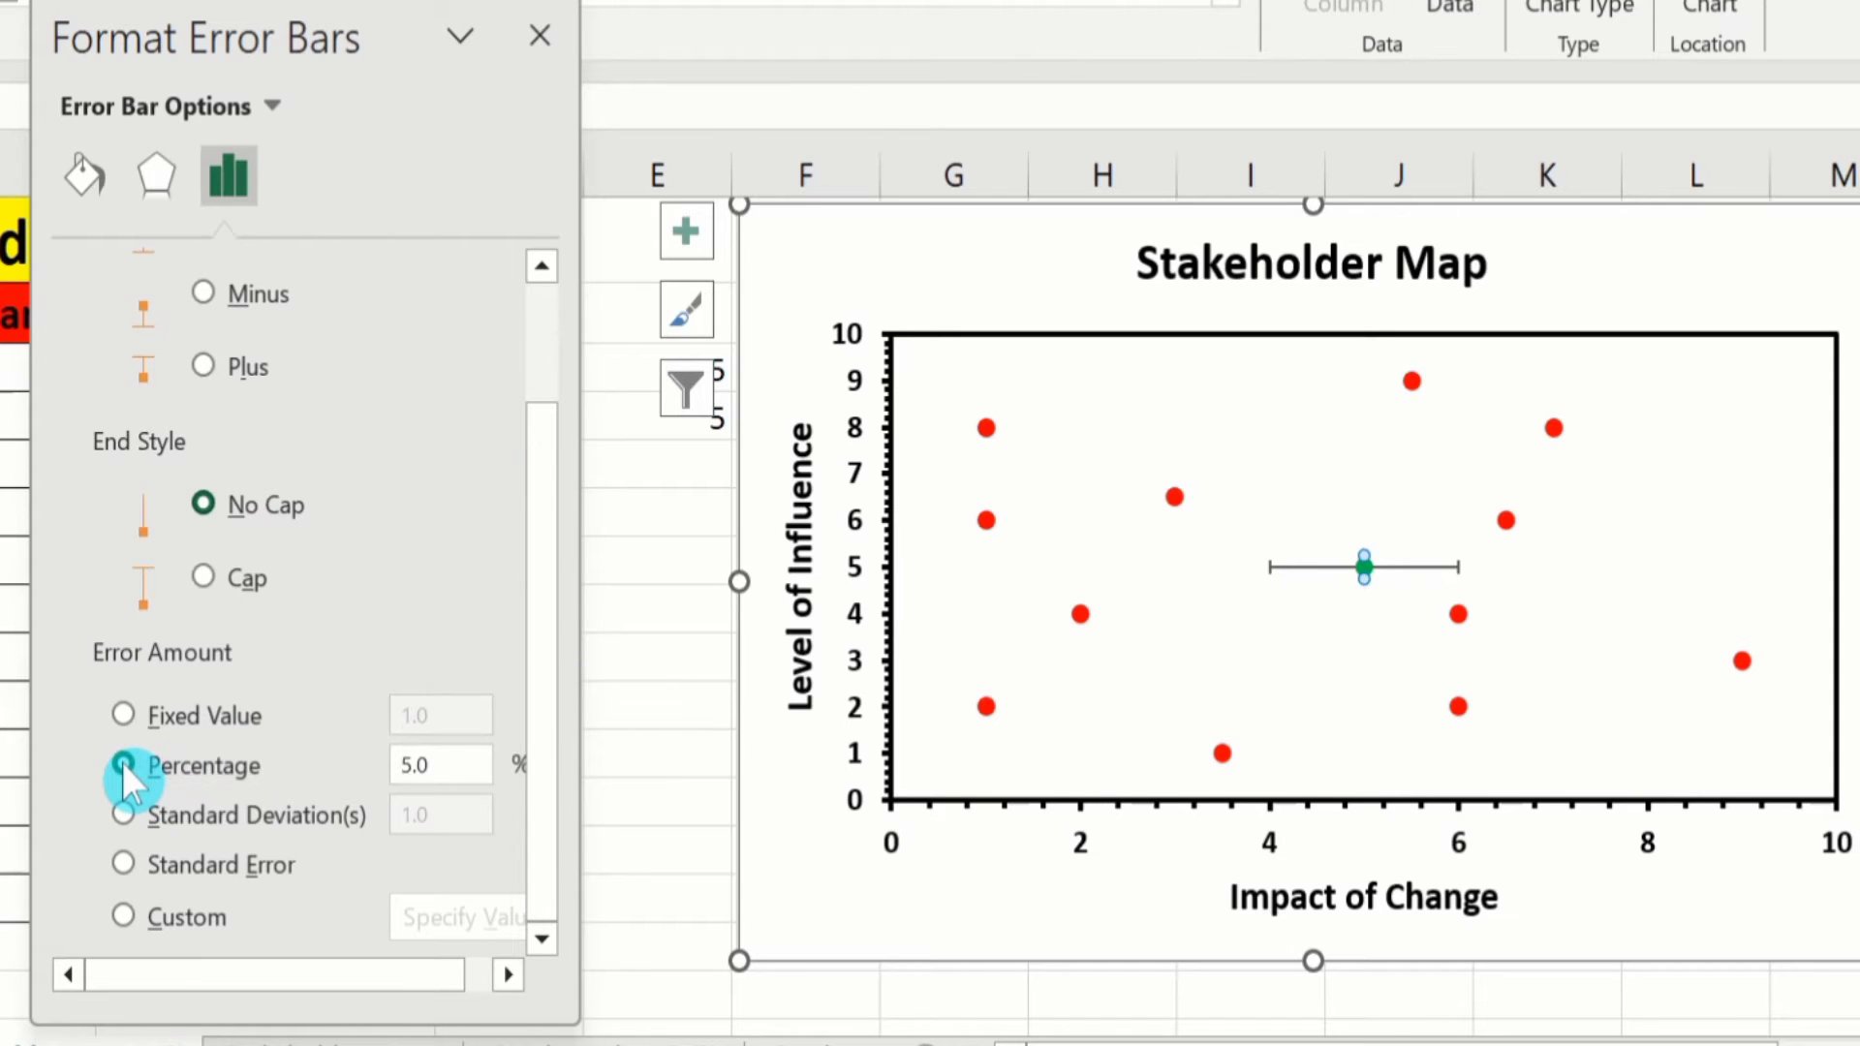
pyautogui.click(401, 768)
pyautogui.click(409, 766)
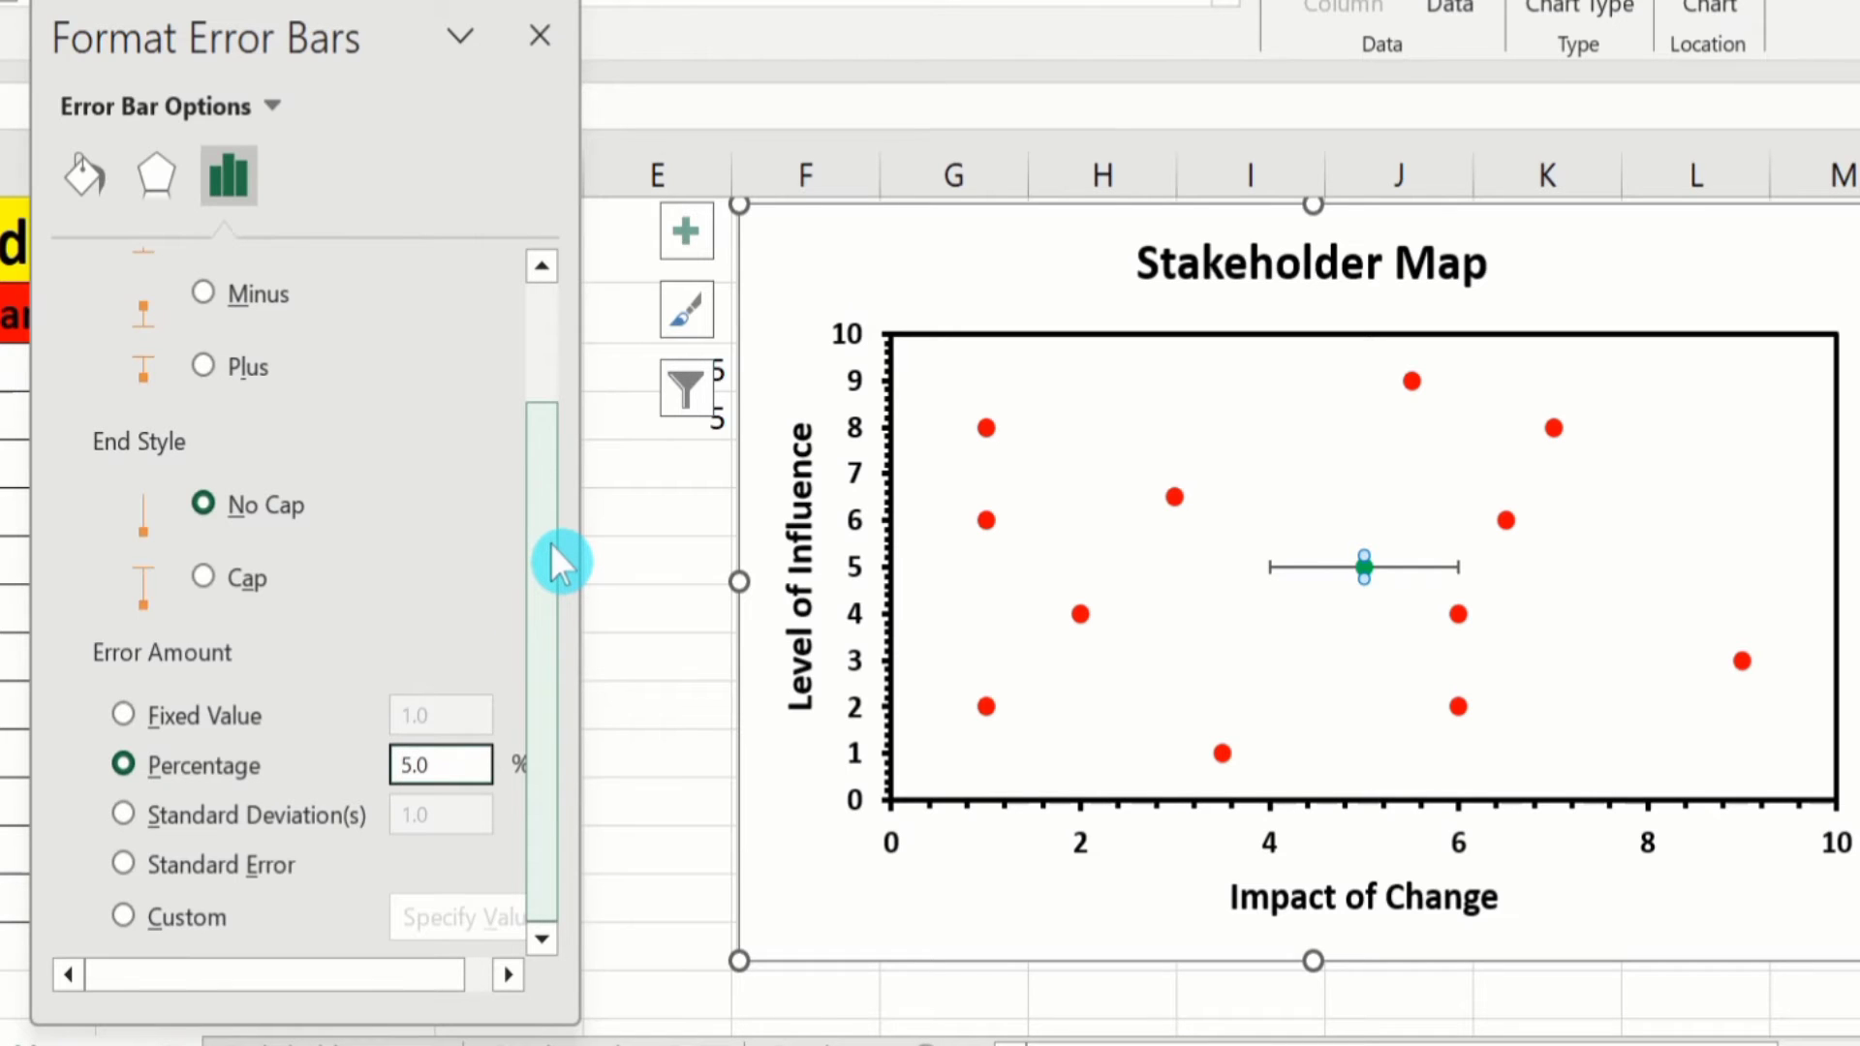
pyautogui.press('Delete')
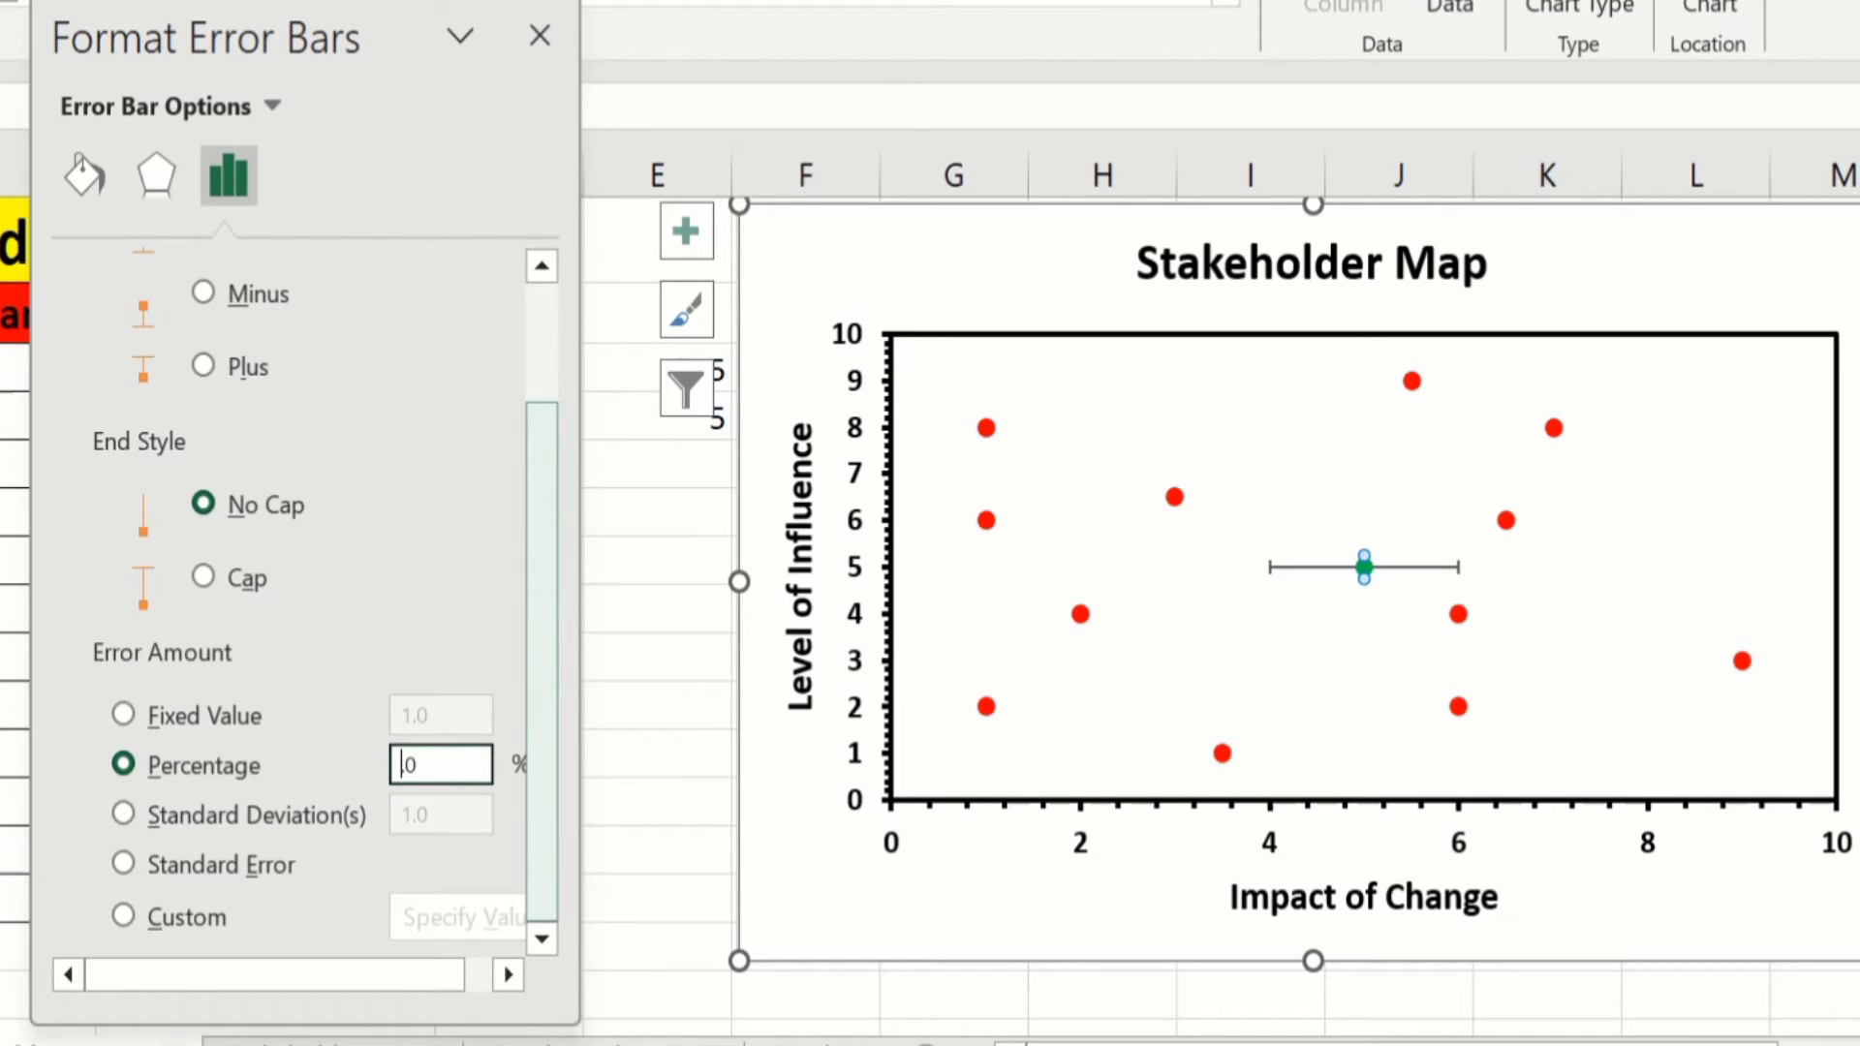
pyautogui.write('100')
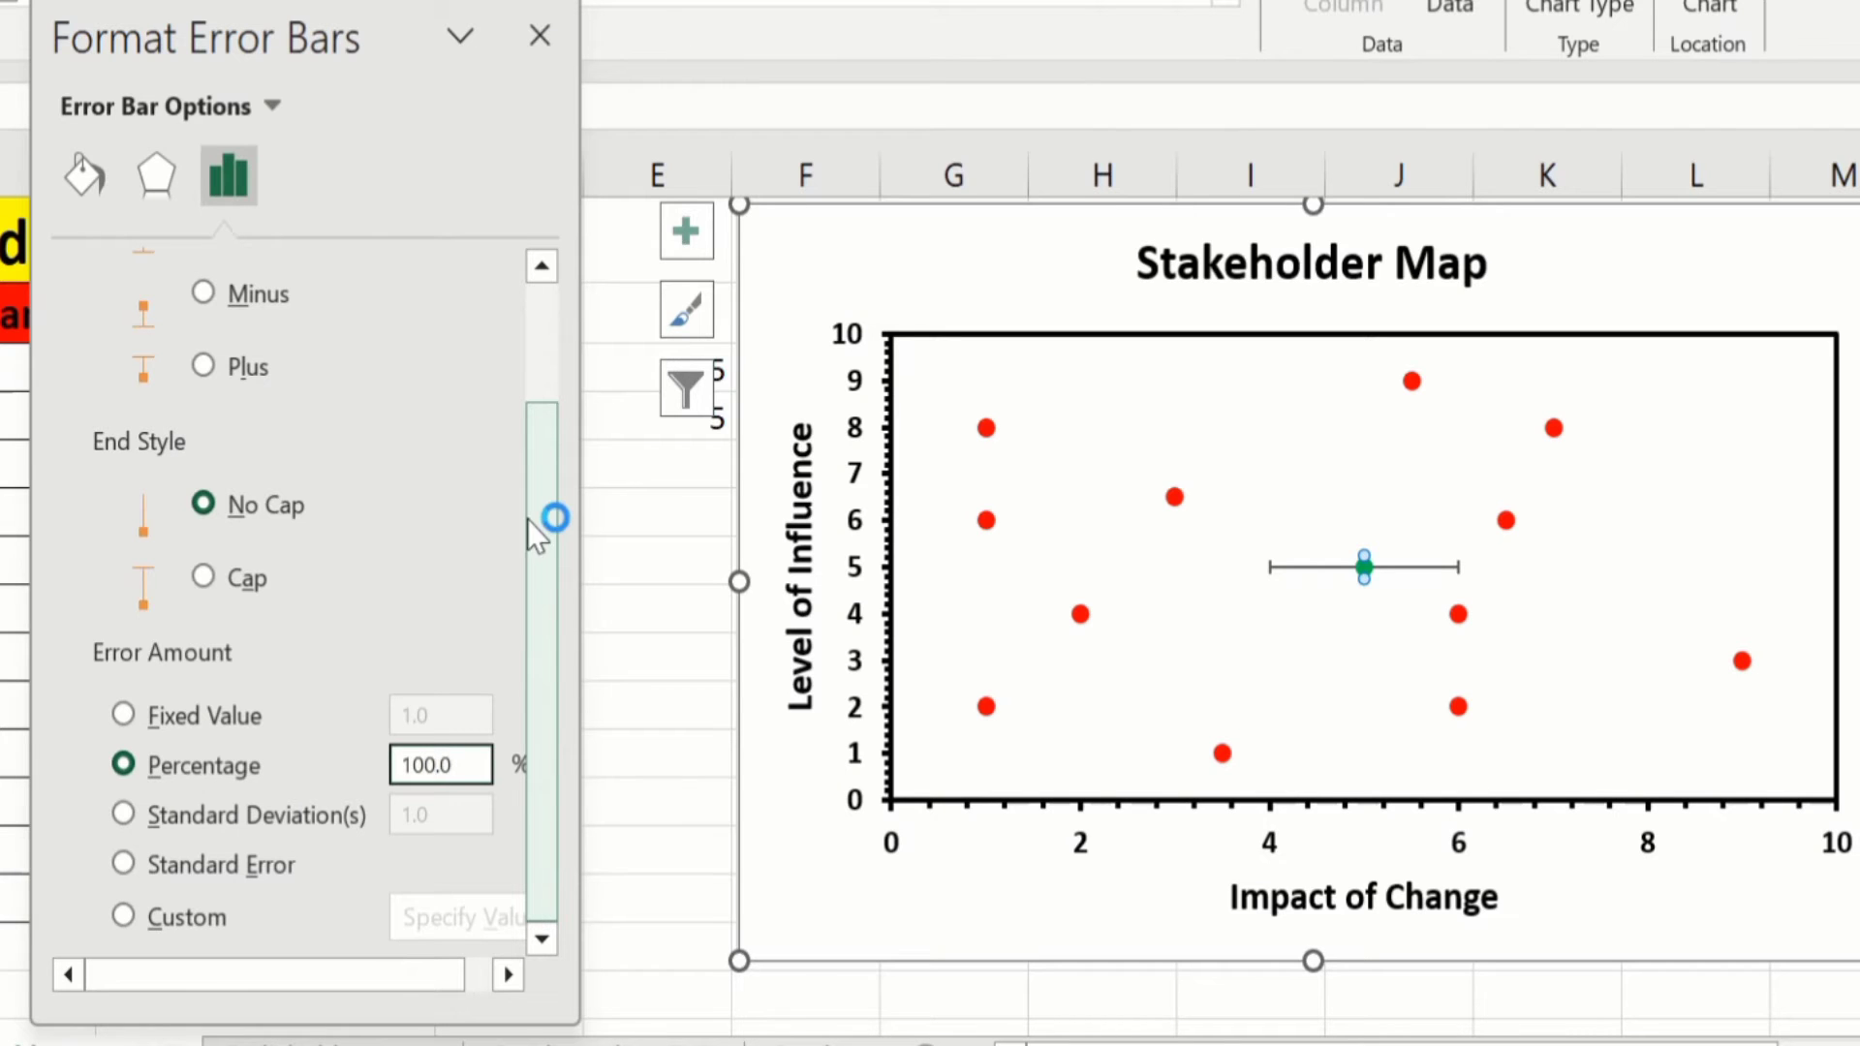
pyautogui.moveTo(539, 508); pyautogui.dragTo(537, 355)
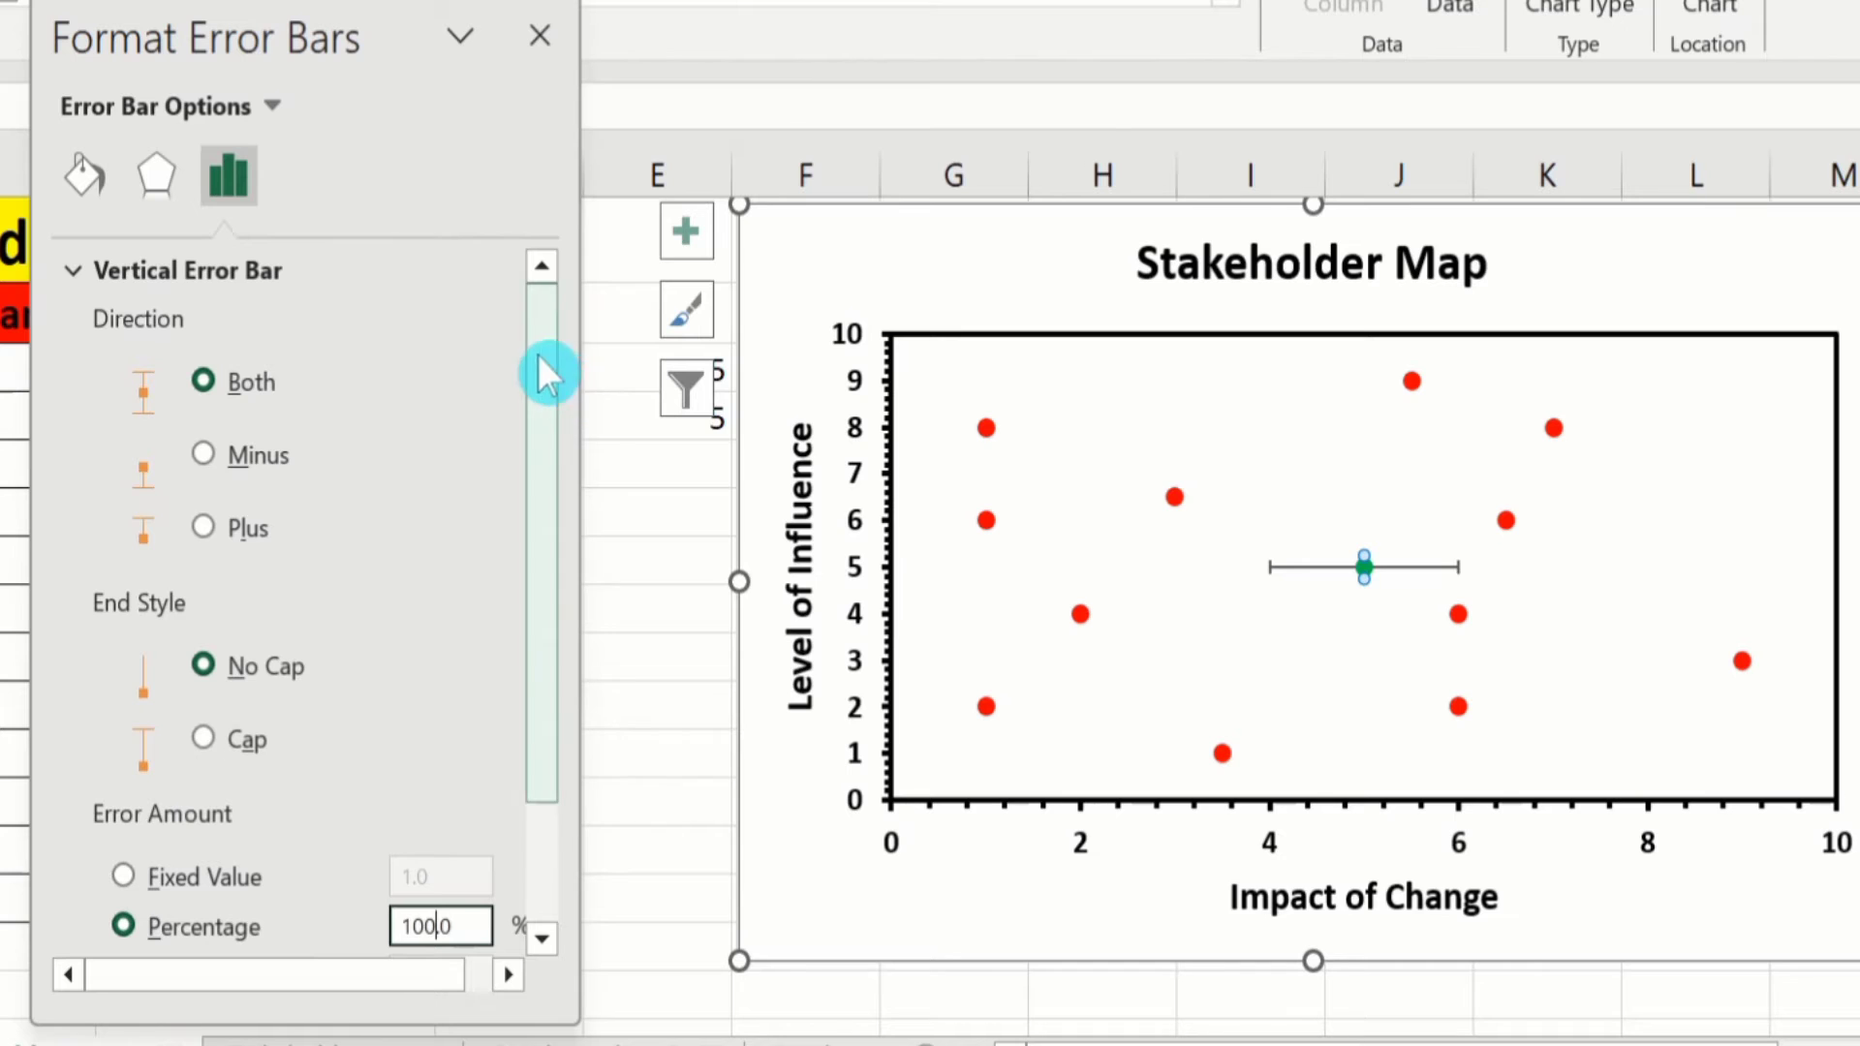
# Step: Set the end style of the "Extra data" series' X error bars to No Cap
pyautogui.click(273, 105)
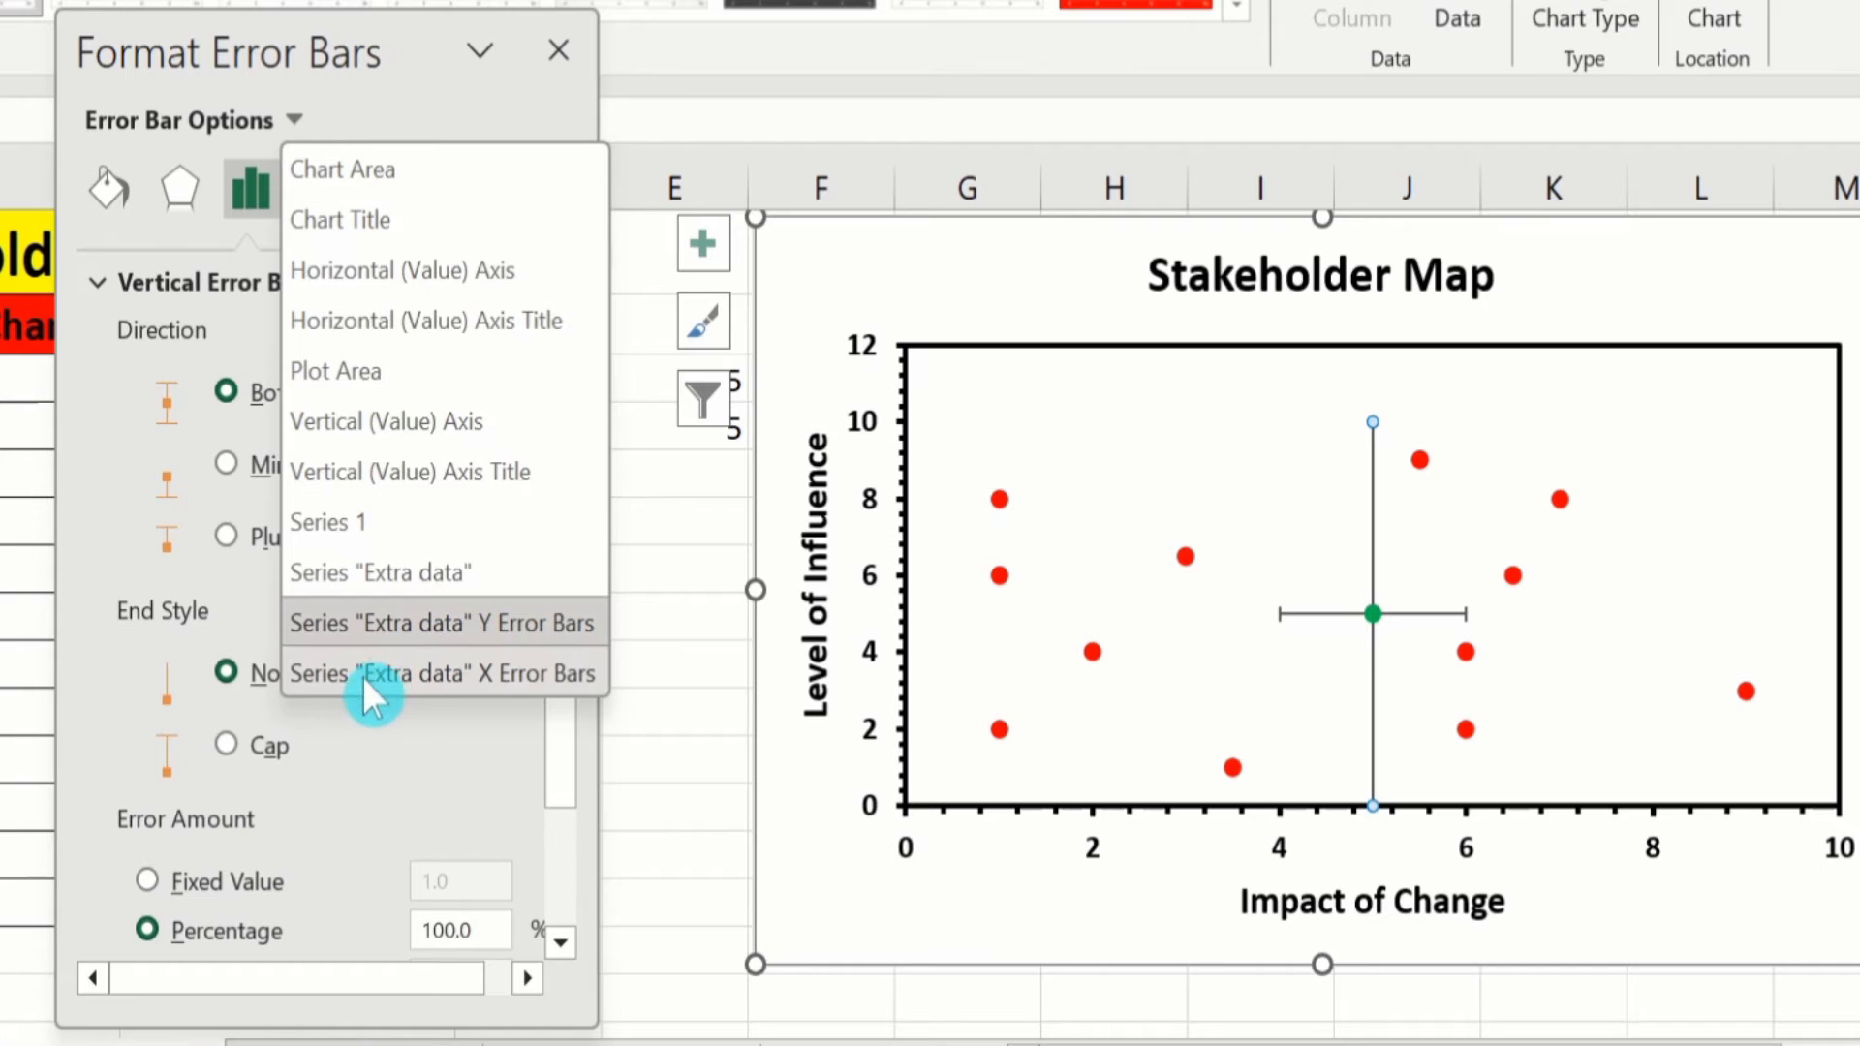
pyautogui.click(479, 673)
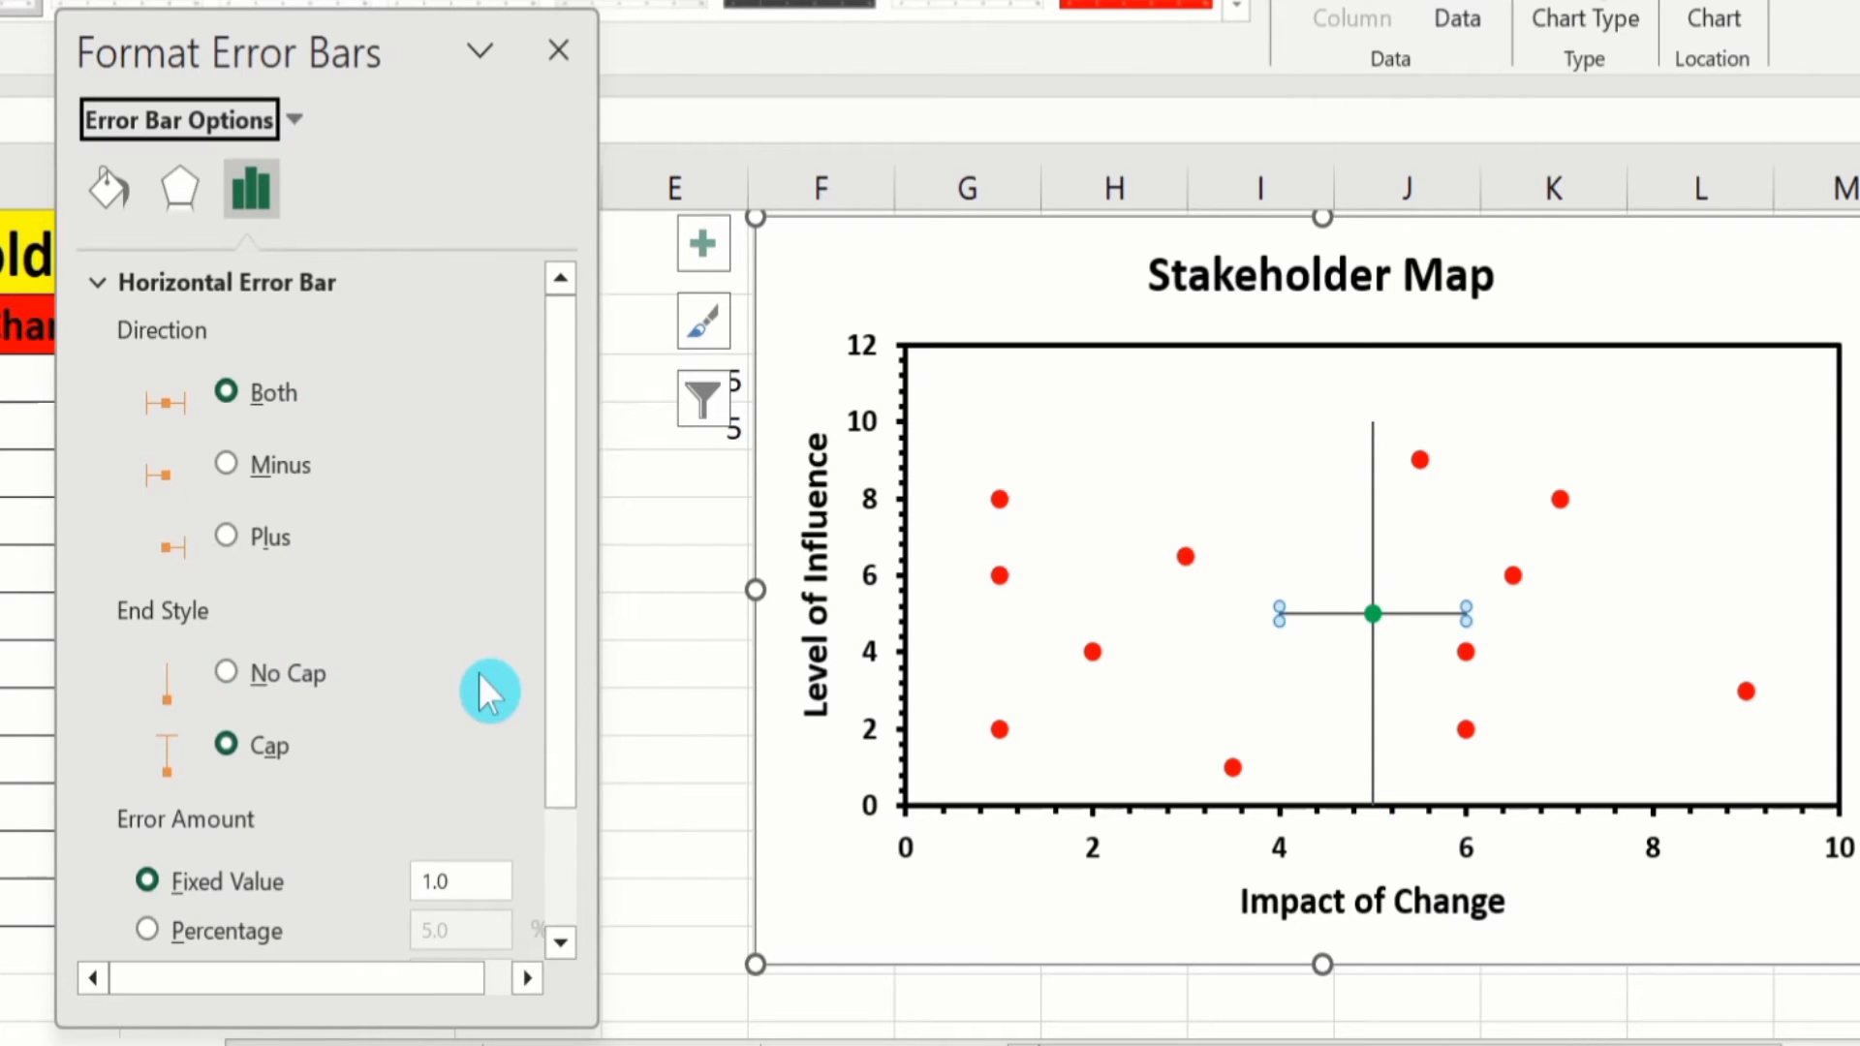
pyautogui.click(228, 670)
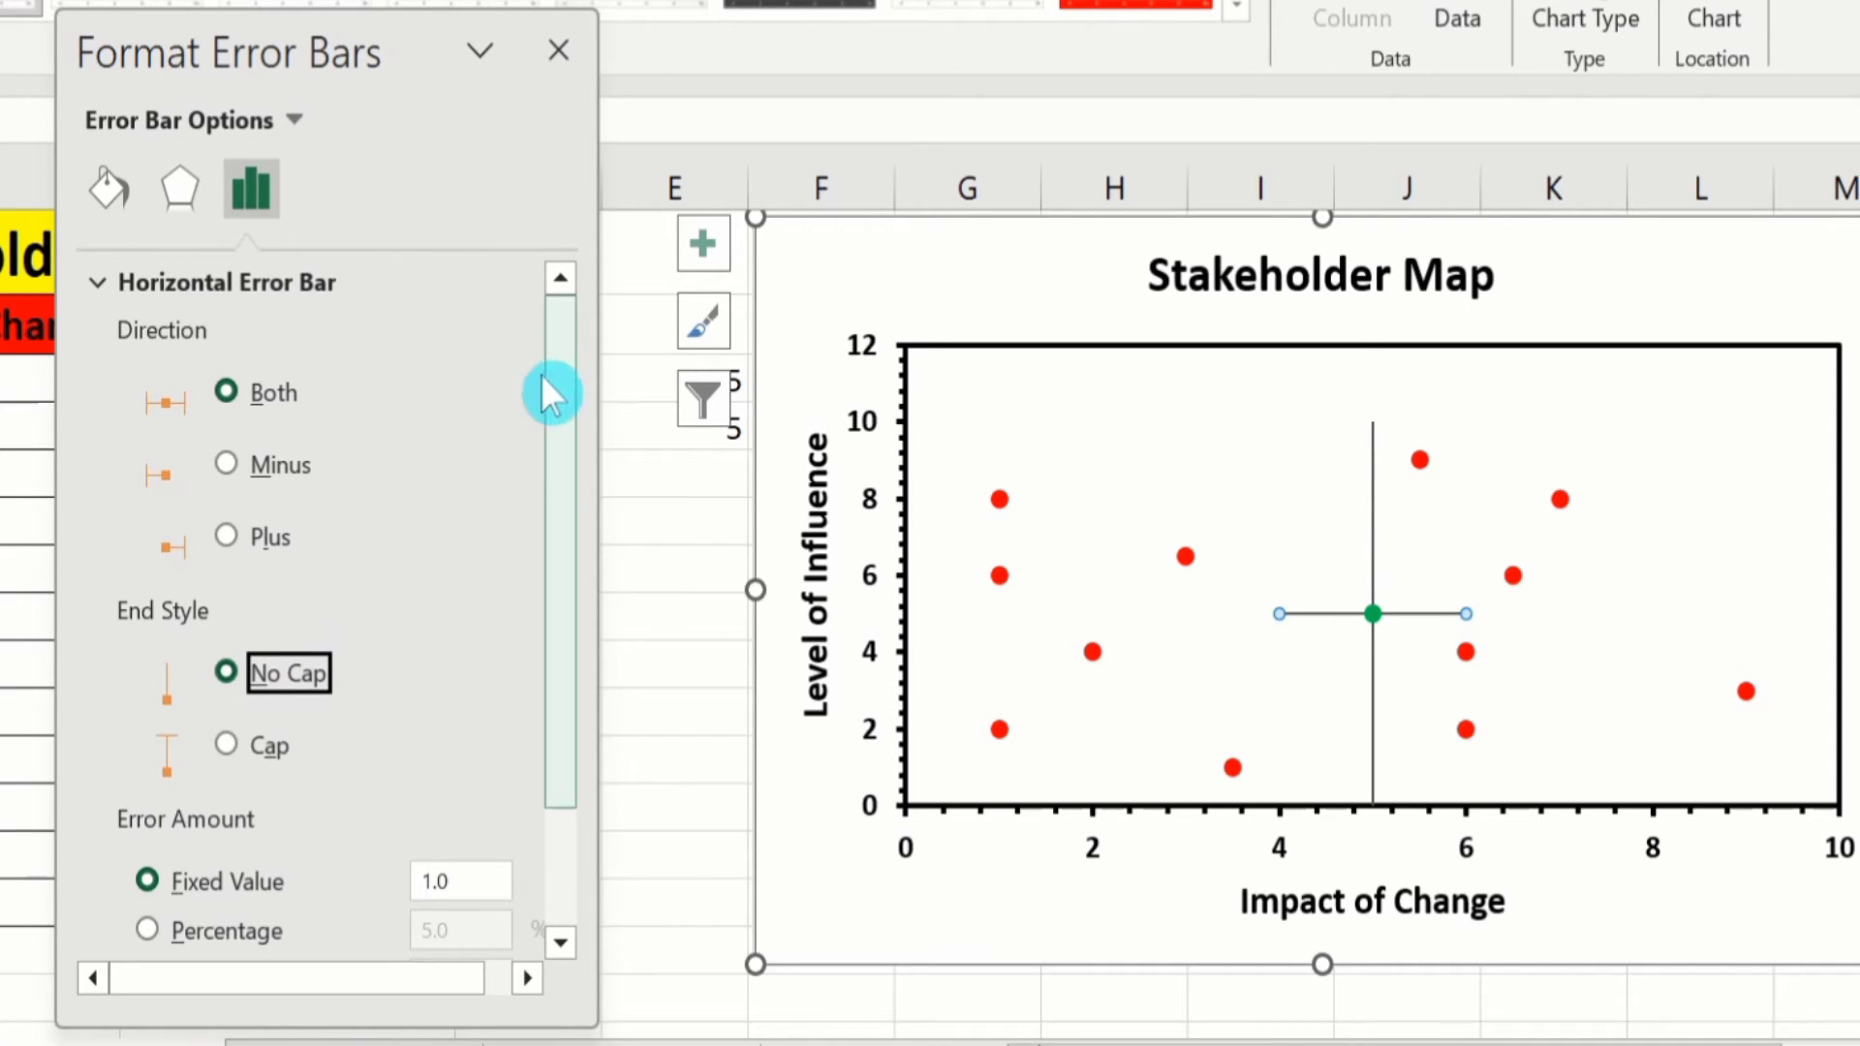
pyautogui.moveTo(560, 374); pyautogui.dragTo(565, 585)
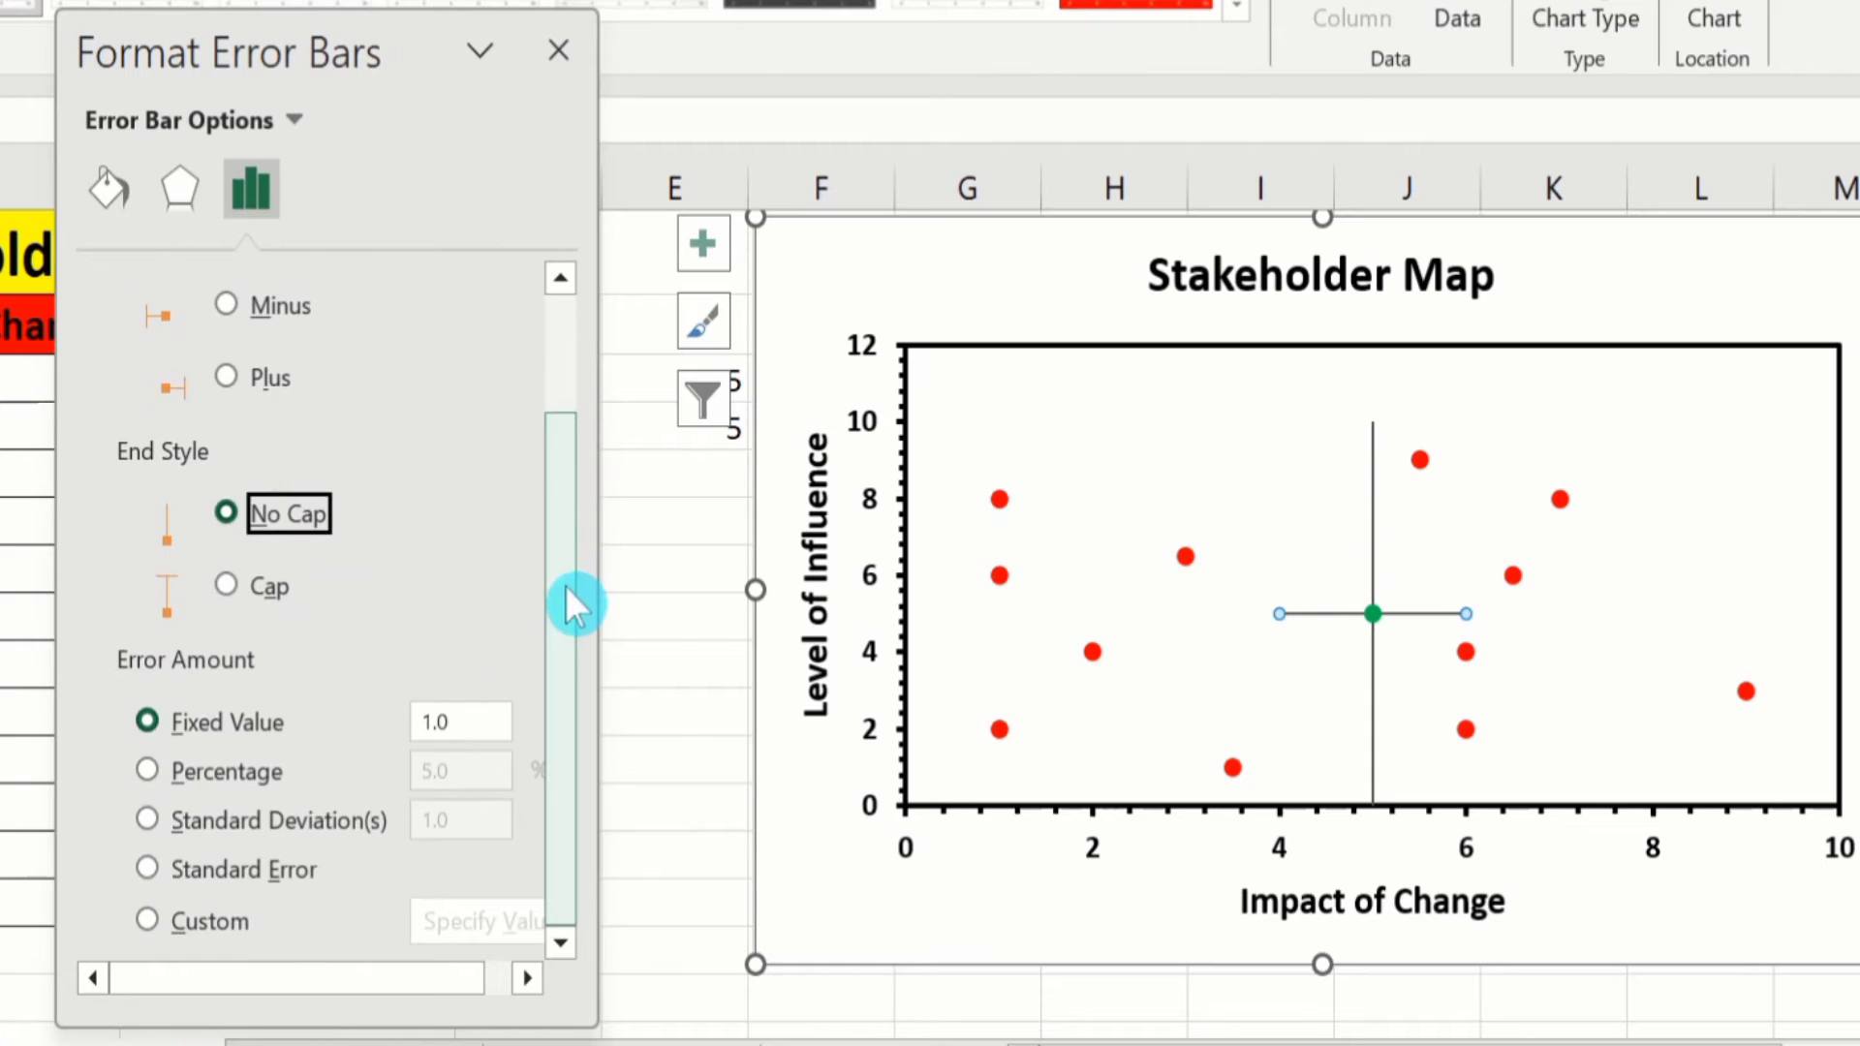
# Step: Set the horizontal error bar's error amount to a percentage of 100% and close the error bar formatting
pyautogui.click(148, 771)
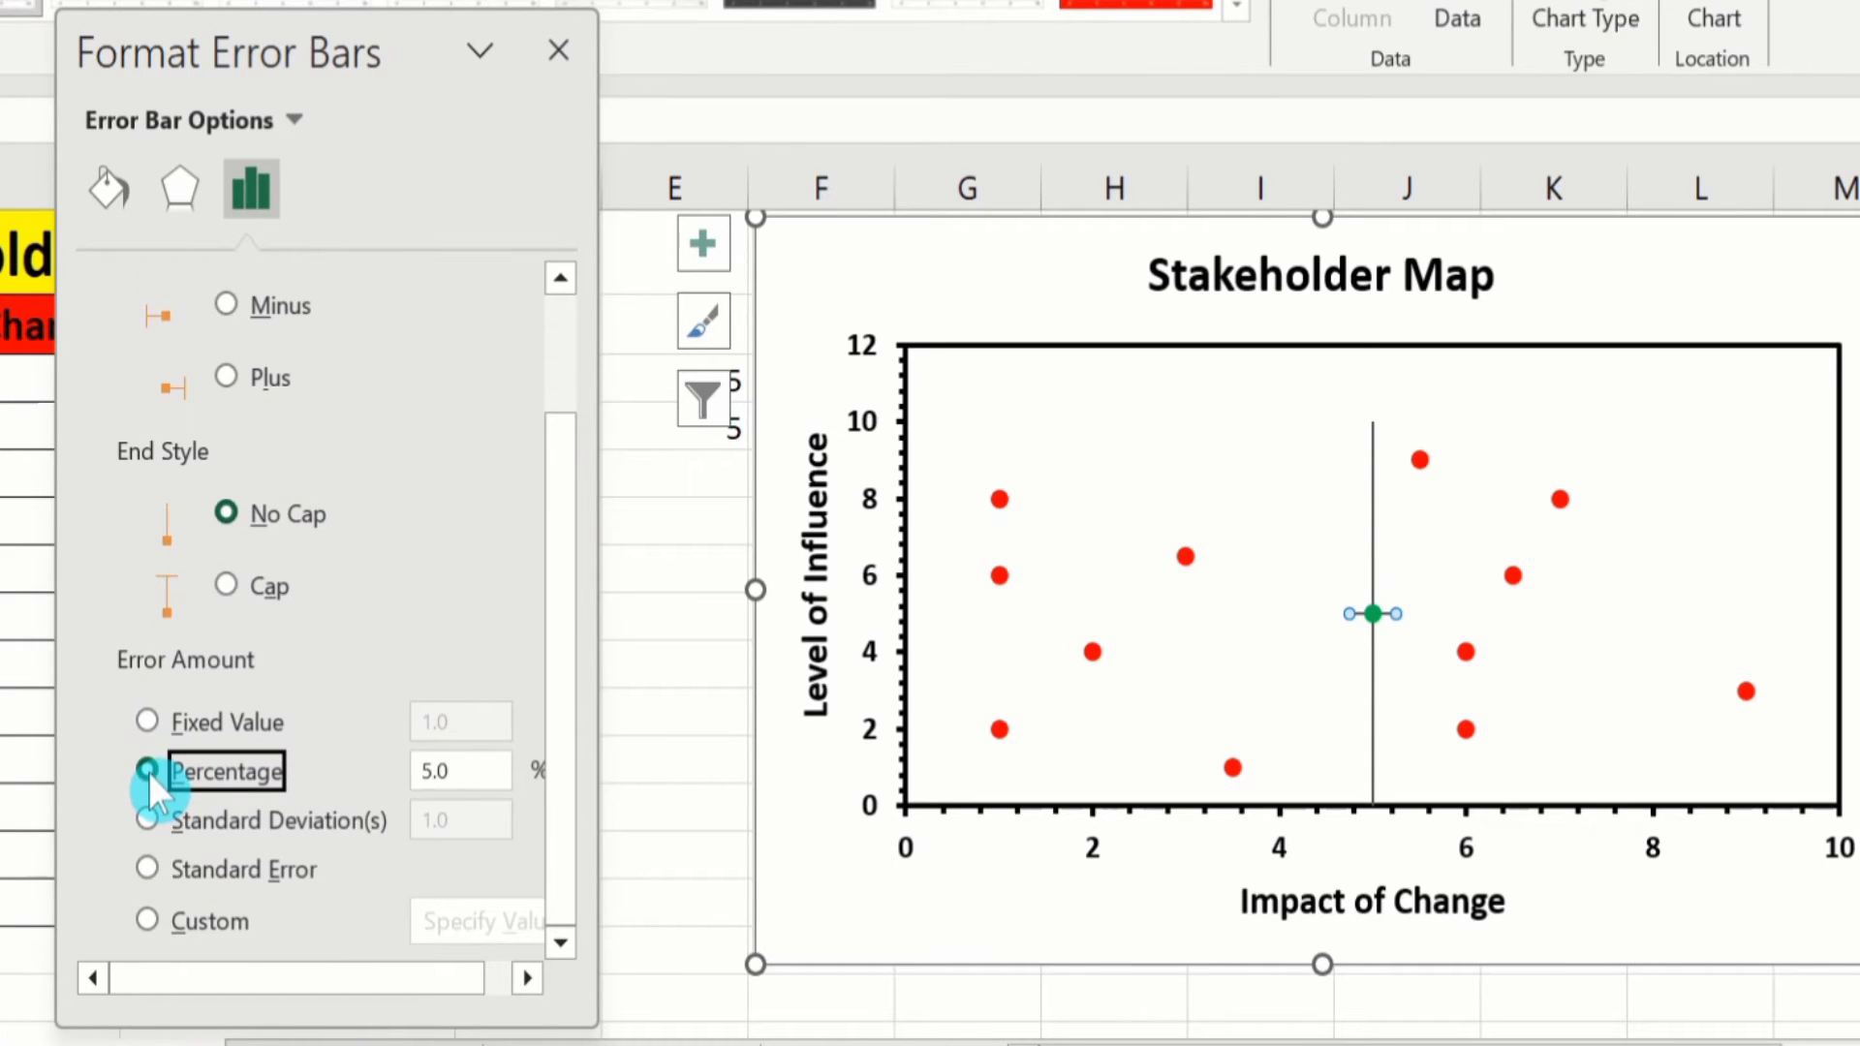
pyautogui.click(435, 771)
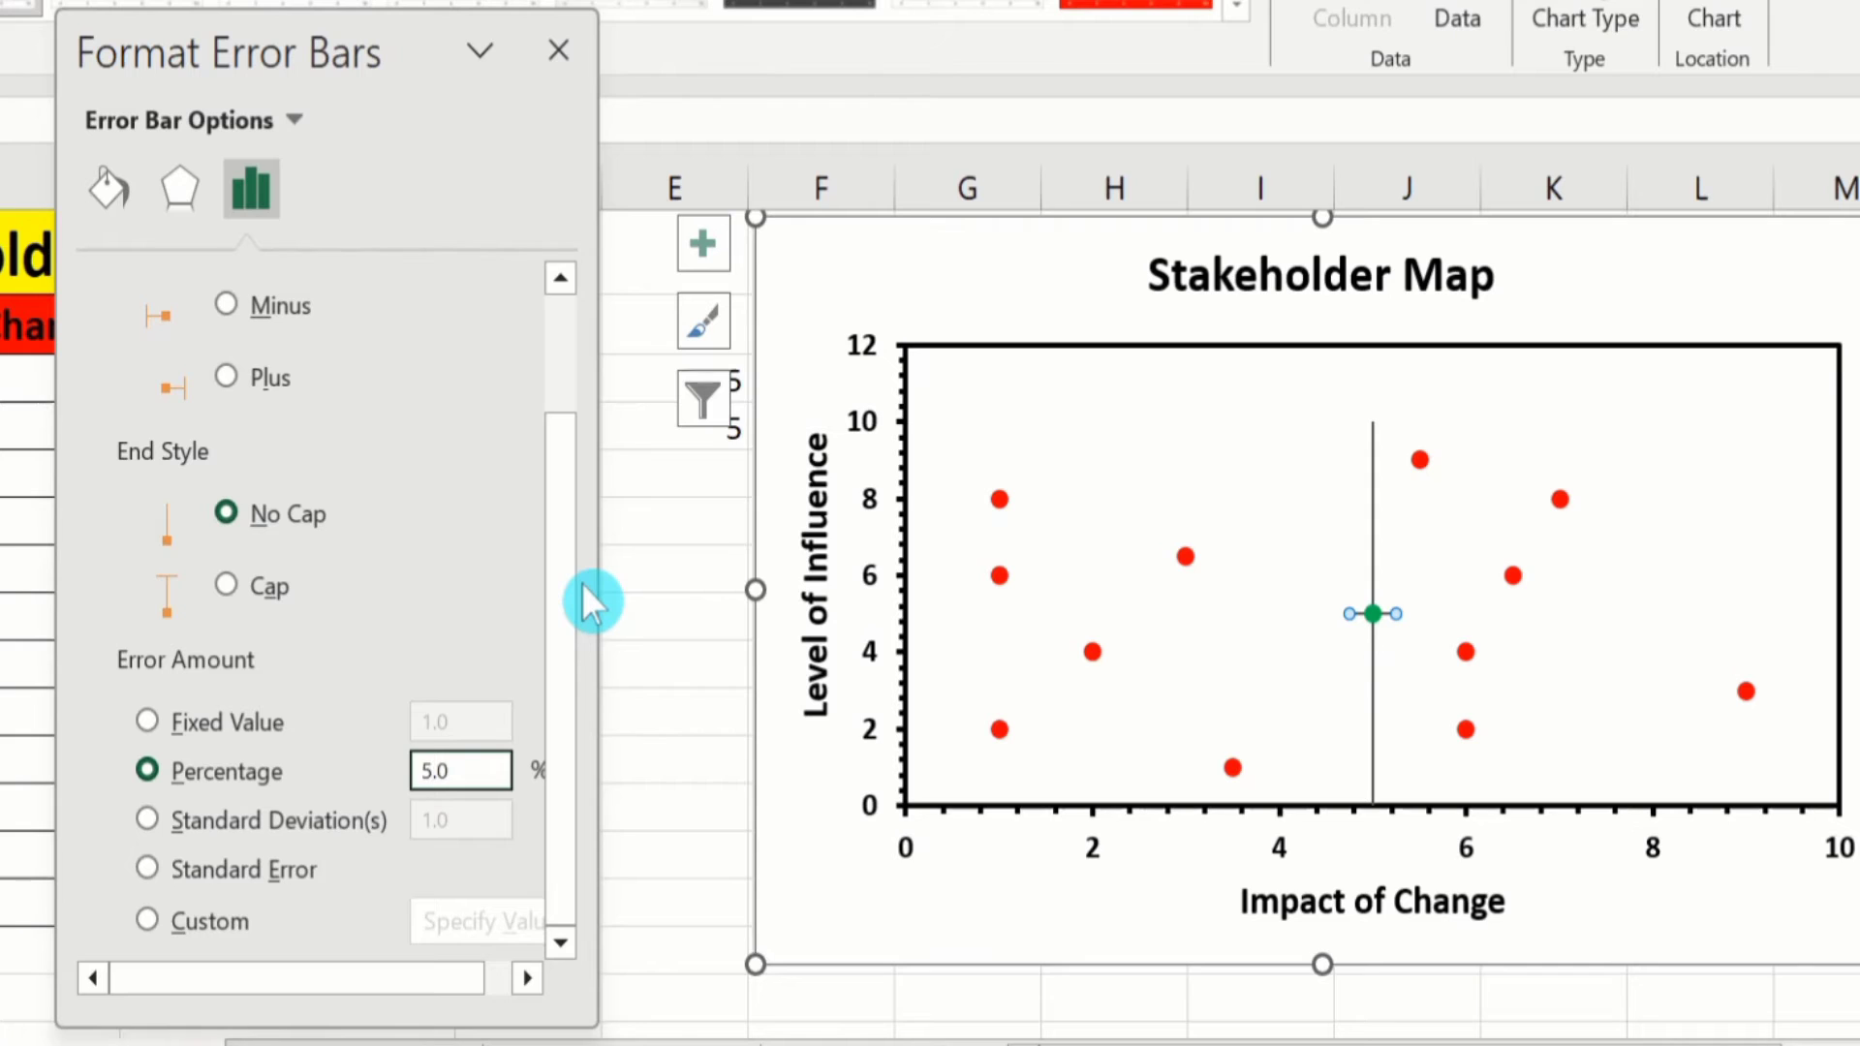
pyautogui.press('BackSpace')
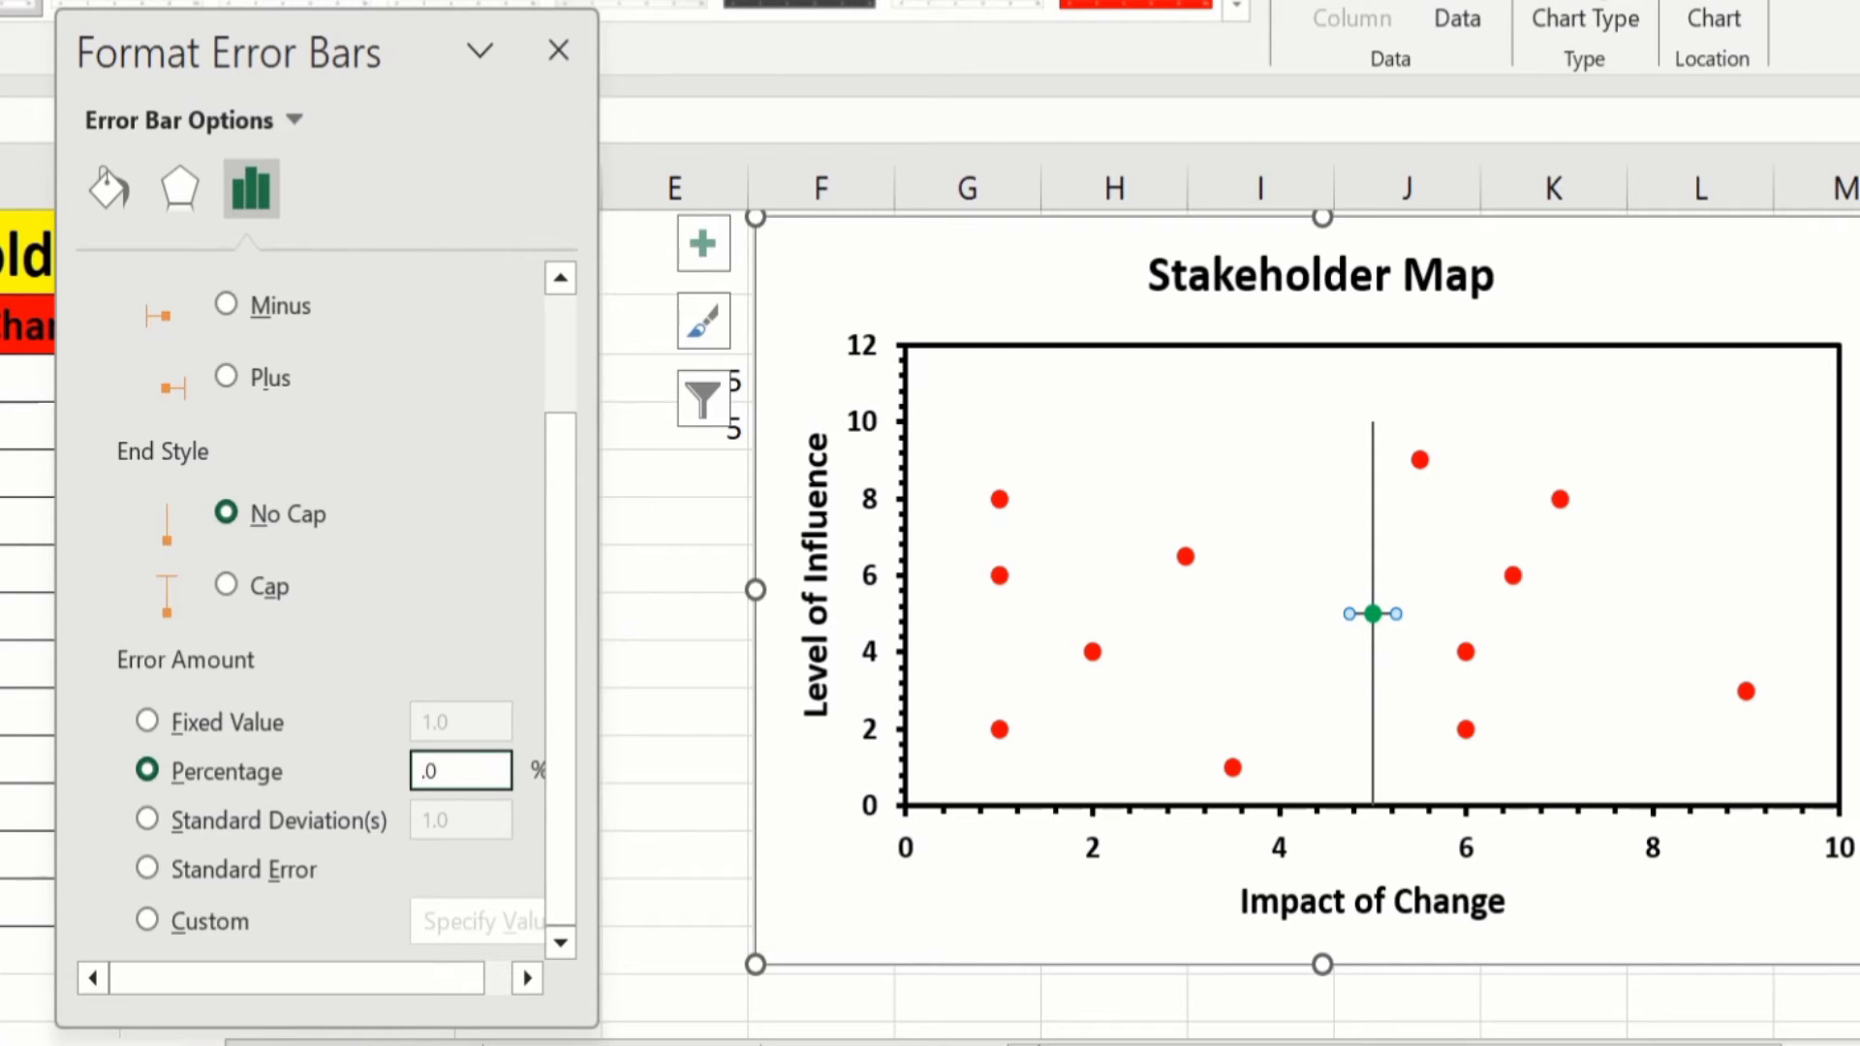
pyautogui.write('100')
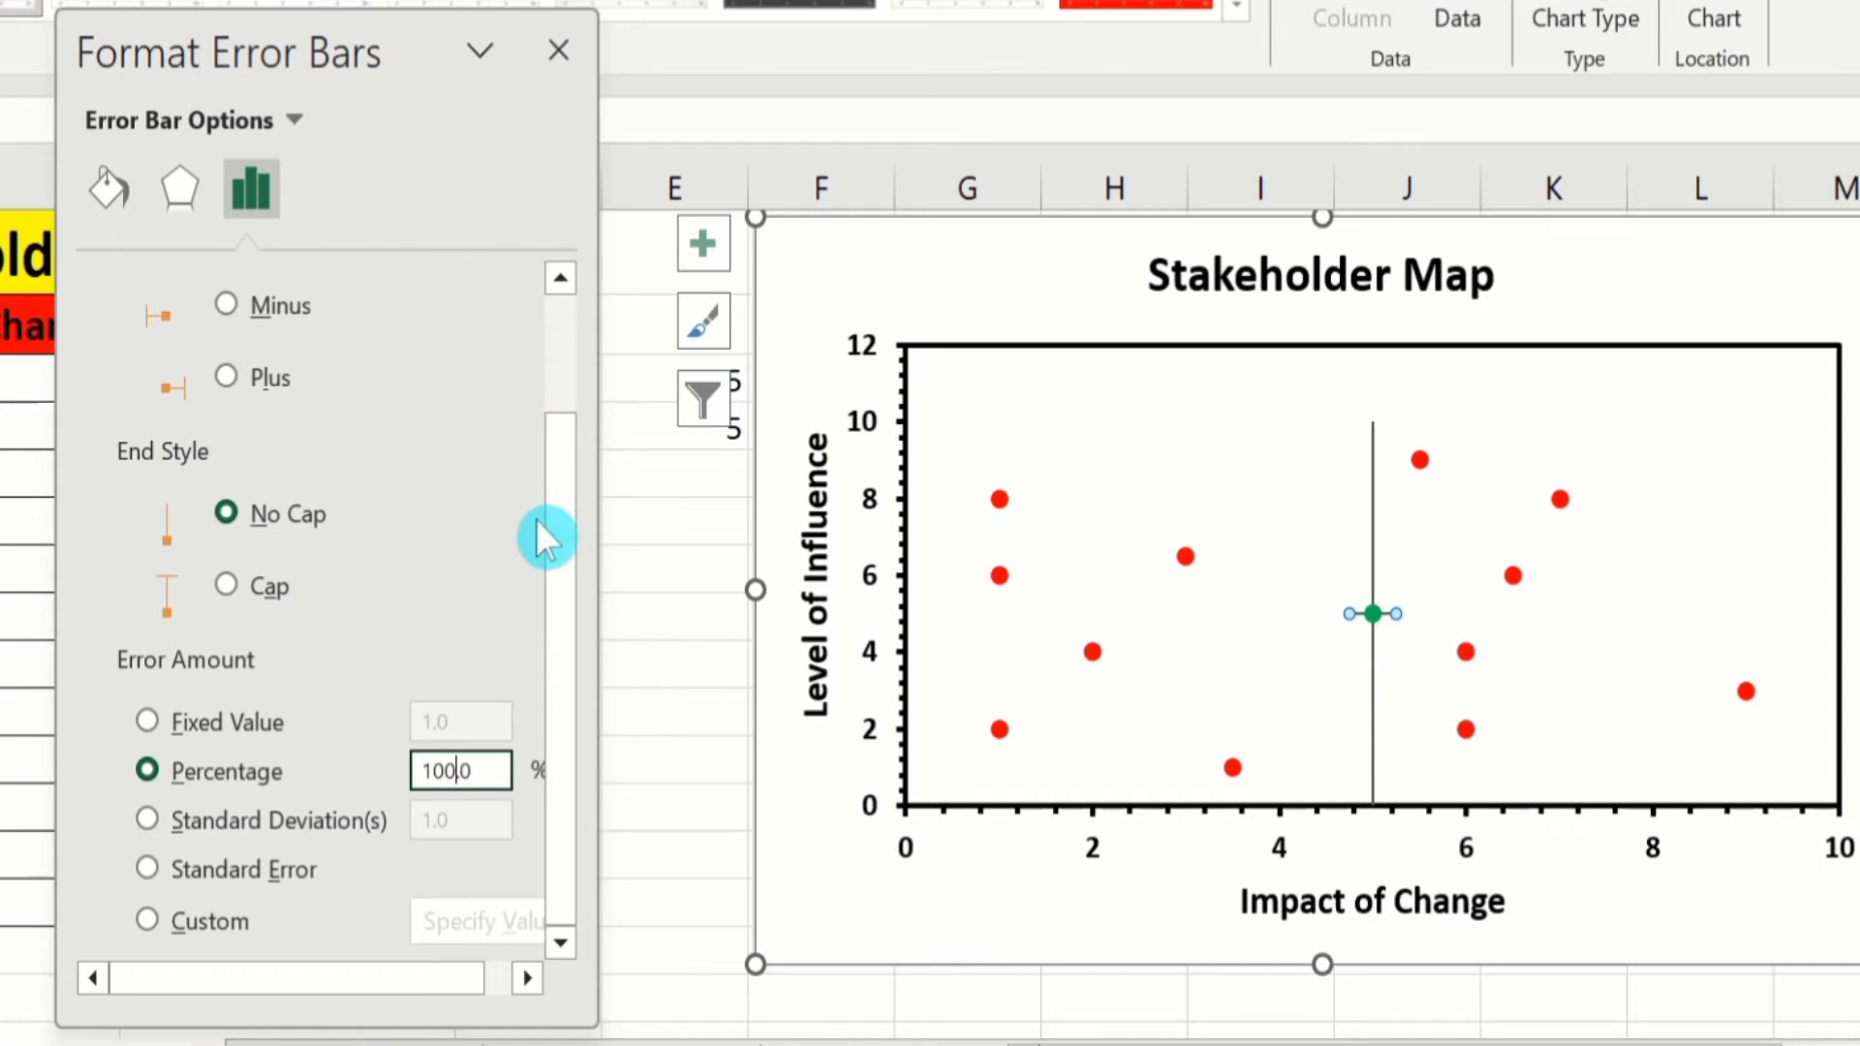
pyautogui.click(559, 48)
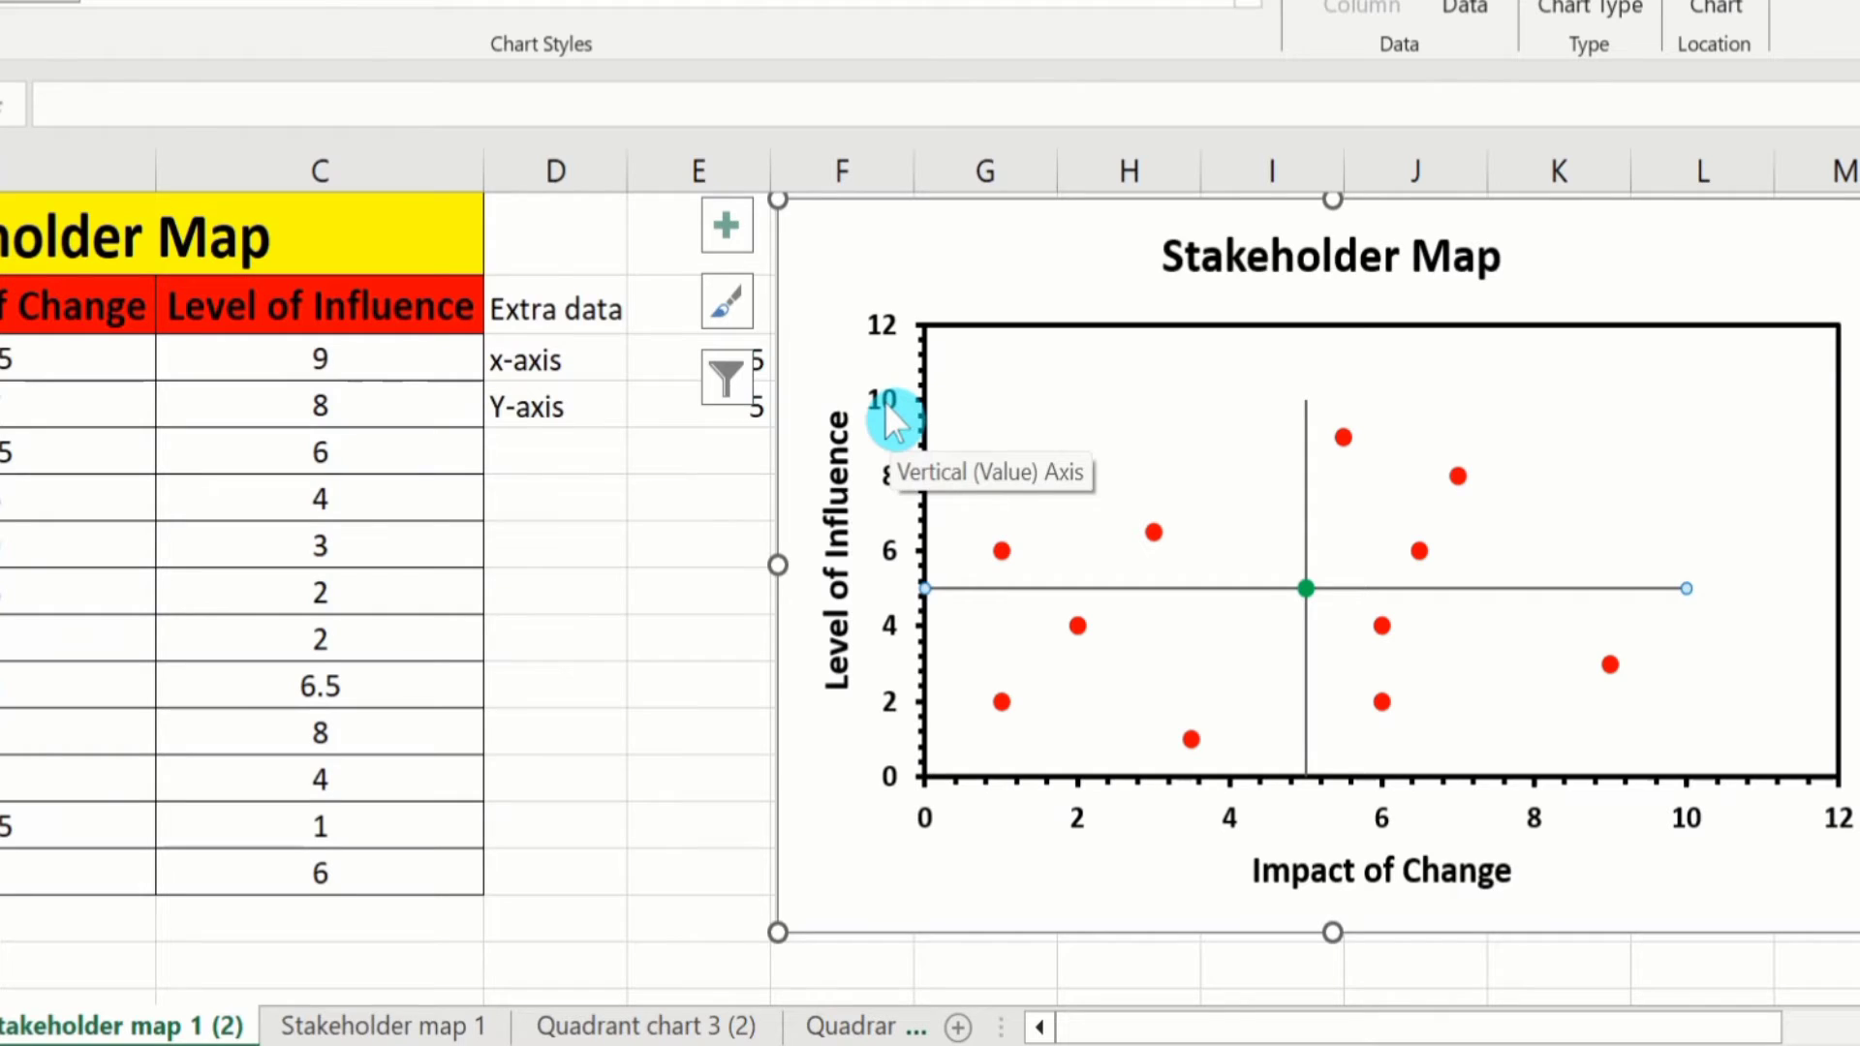
# Step: Set the maximum bound of the vertical Level of Influence axis to 10
pyautogui.click(1034, 511)
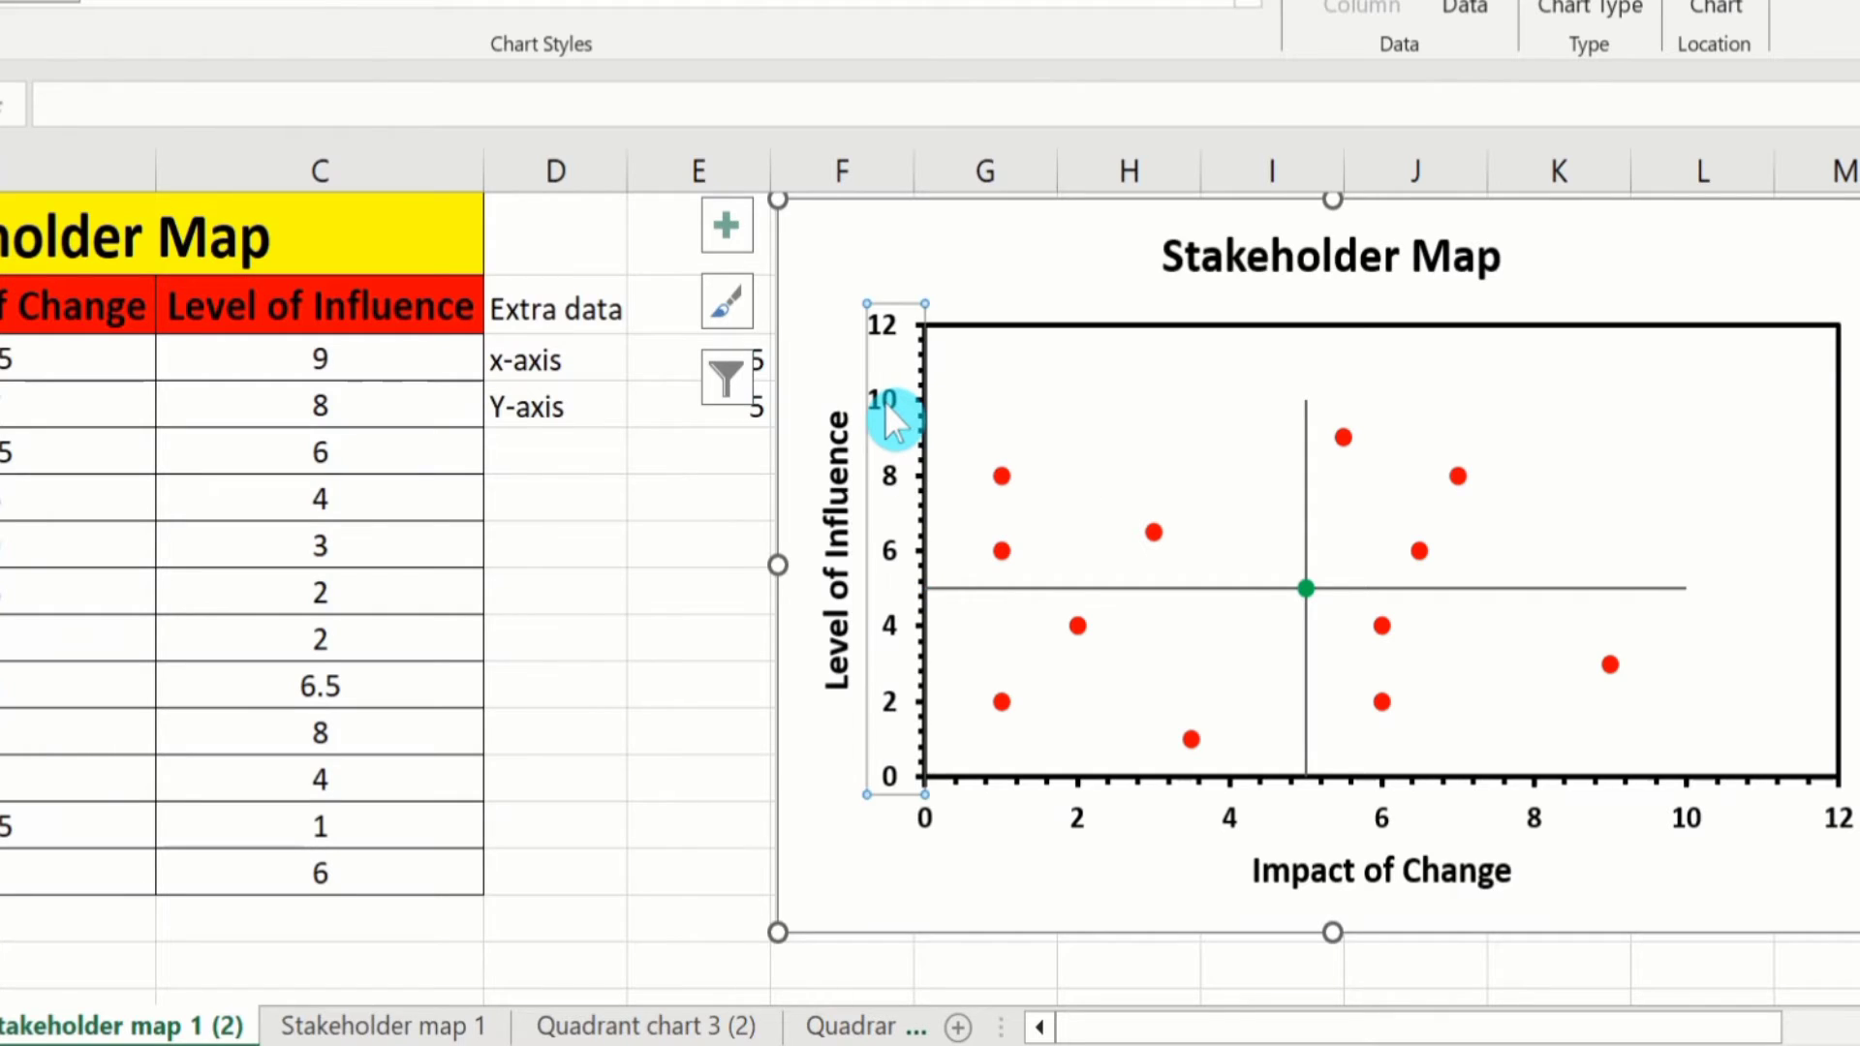
pyautogui.rightClick(885, 401)
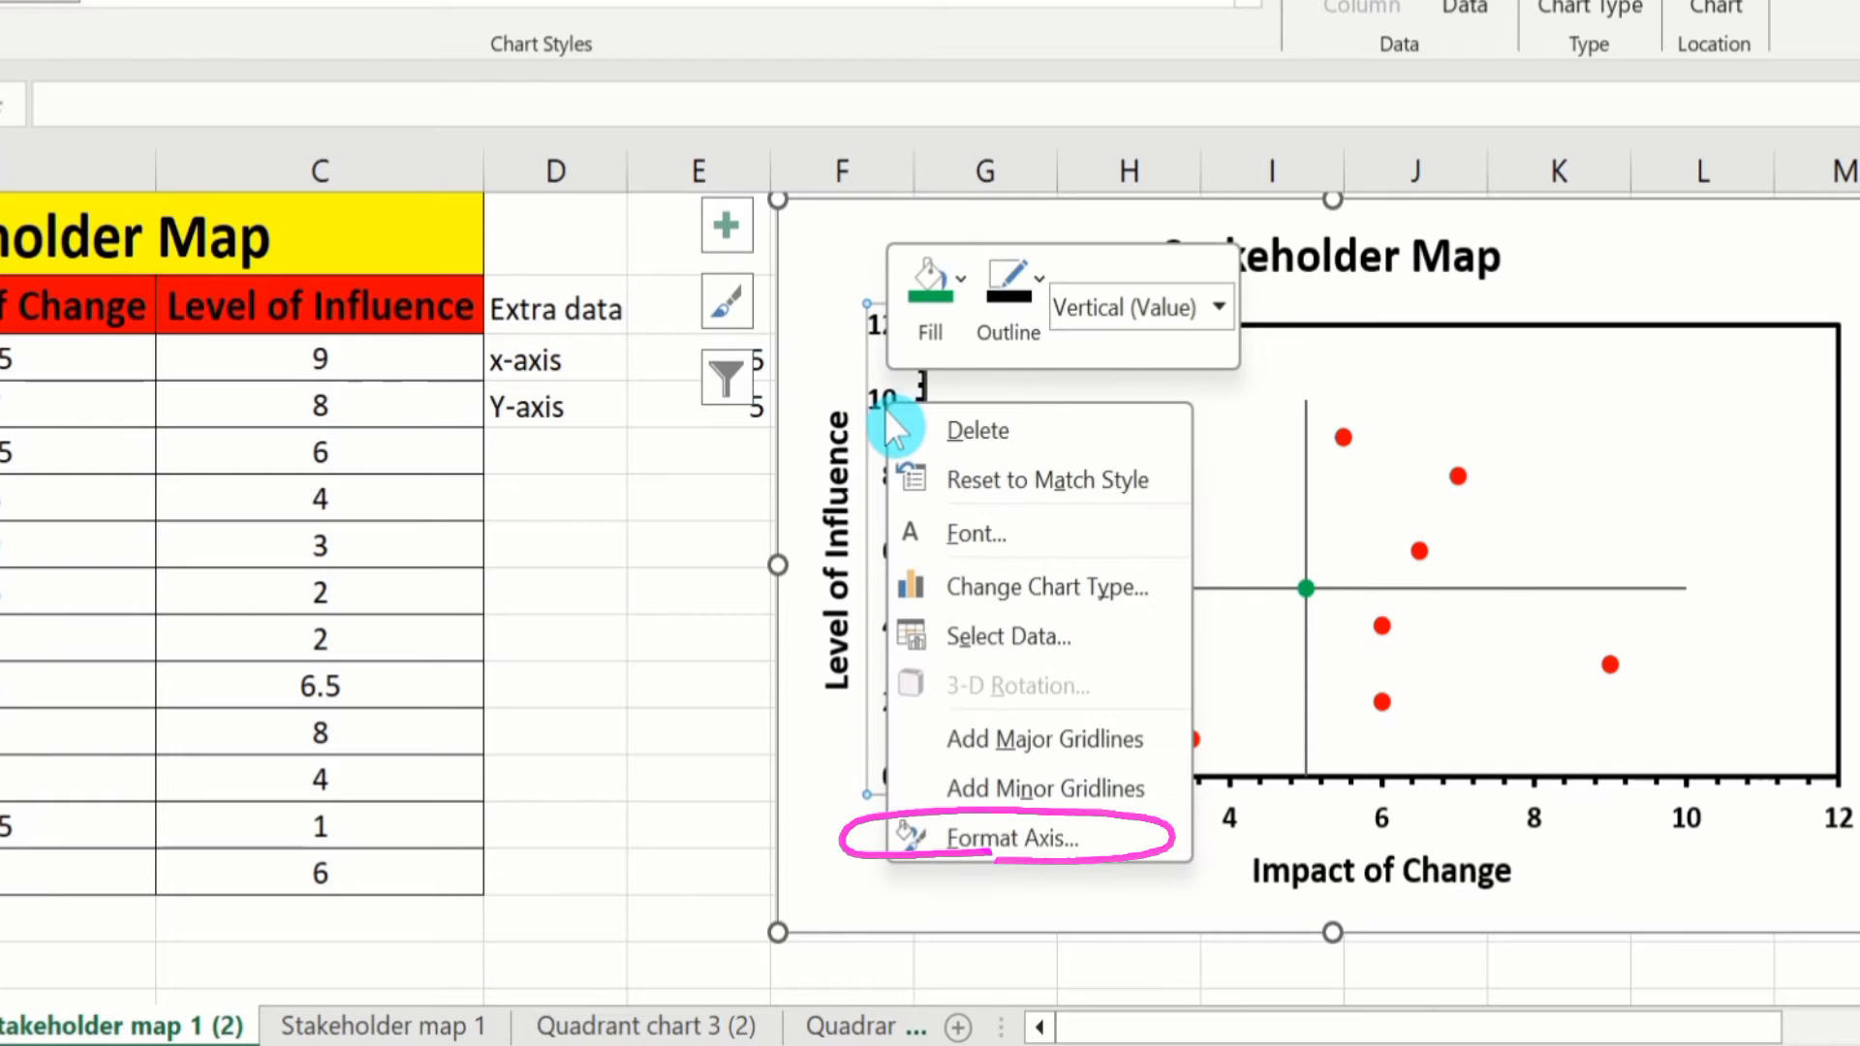
pyautogui.click(977, 833)
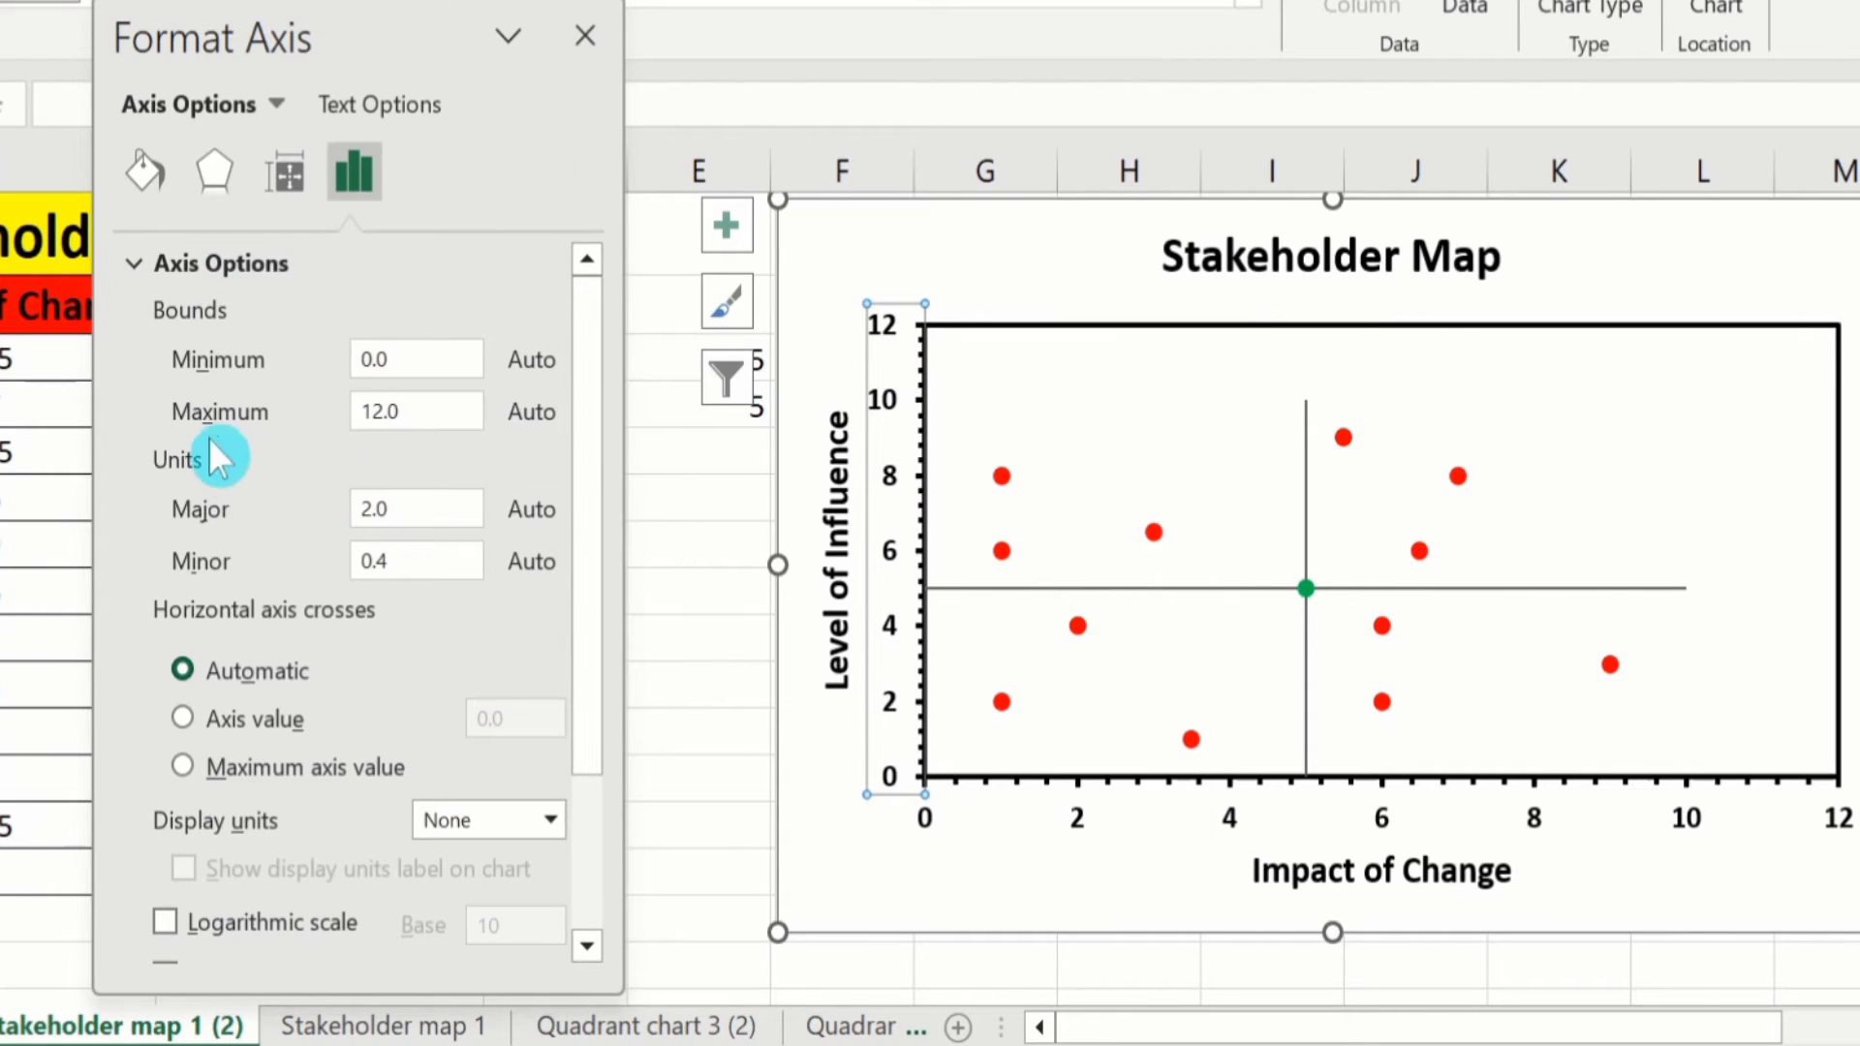
pyautogui.click(382, 411)
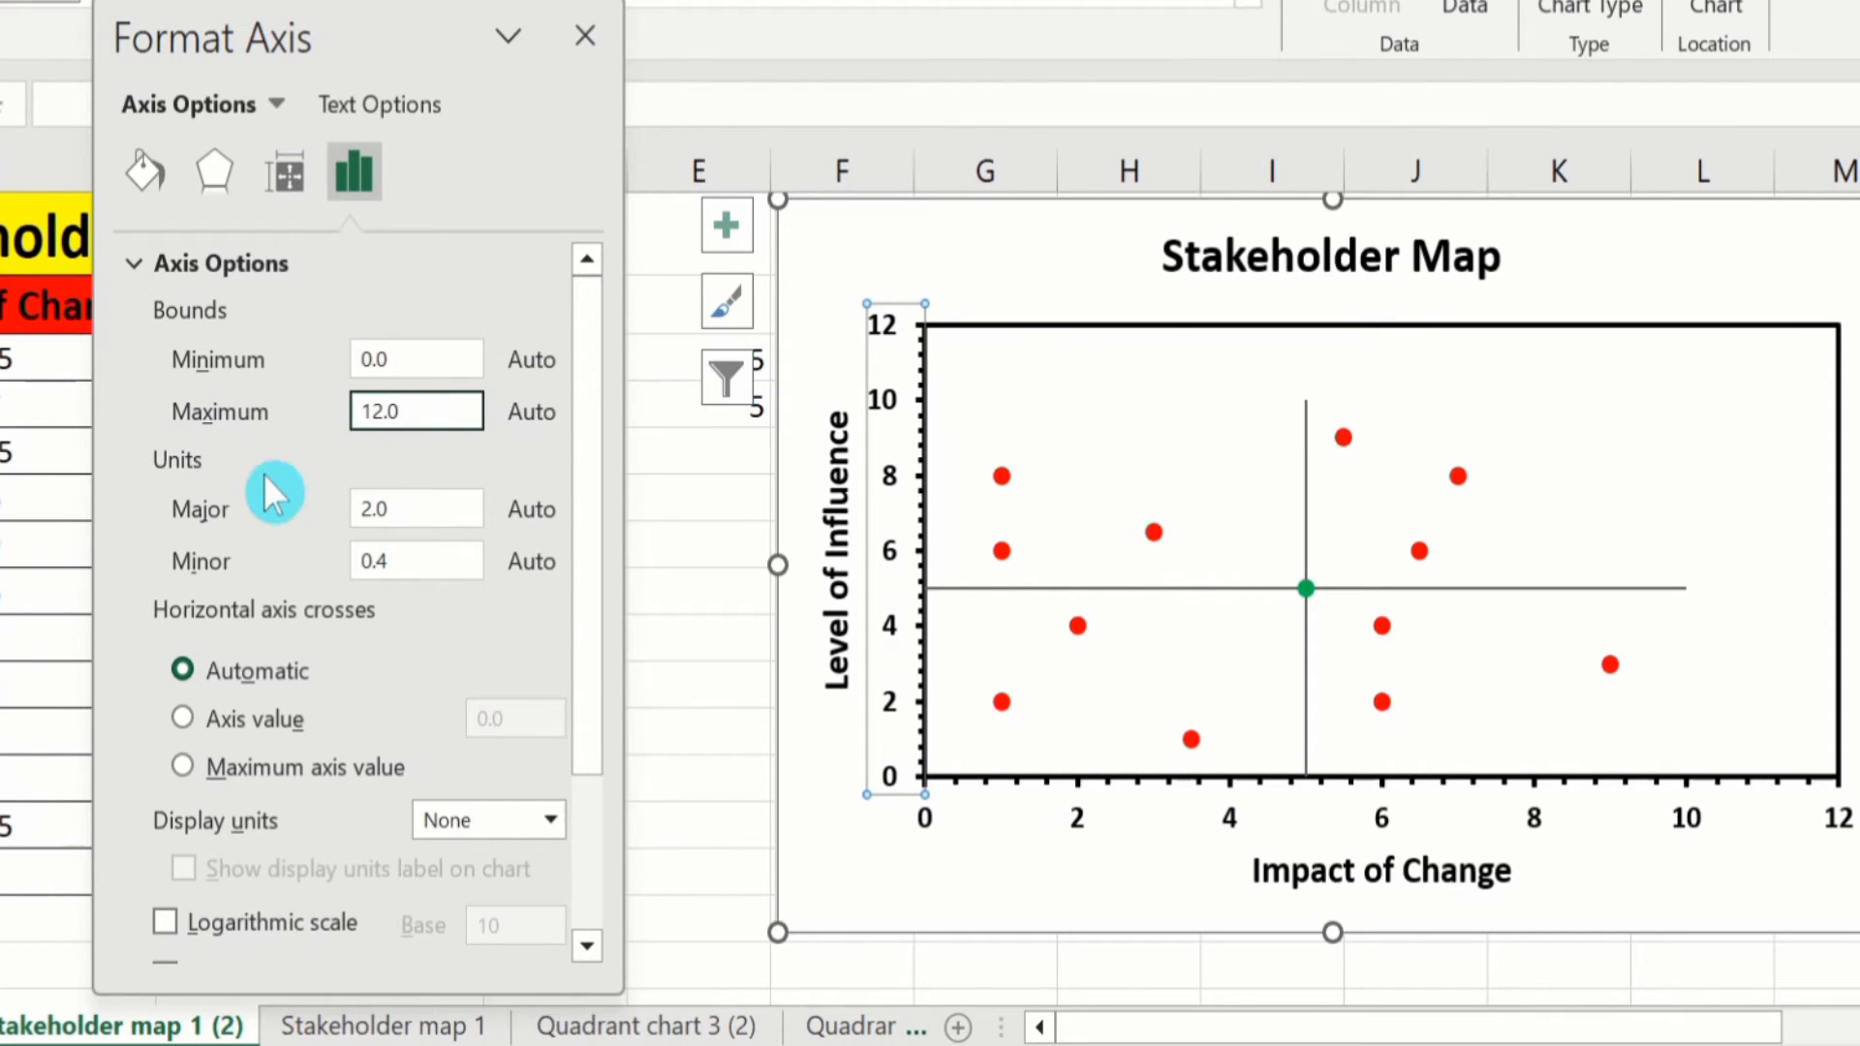
pyautogui.press('BackSpace')
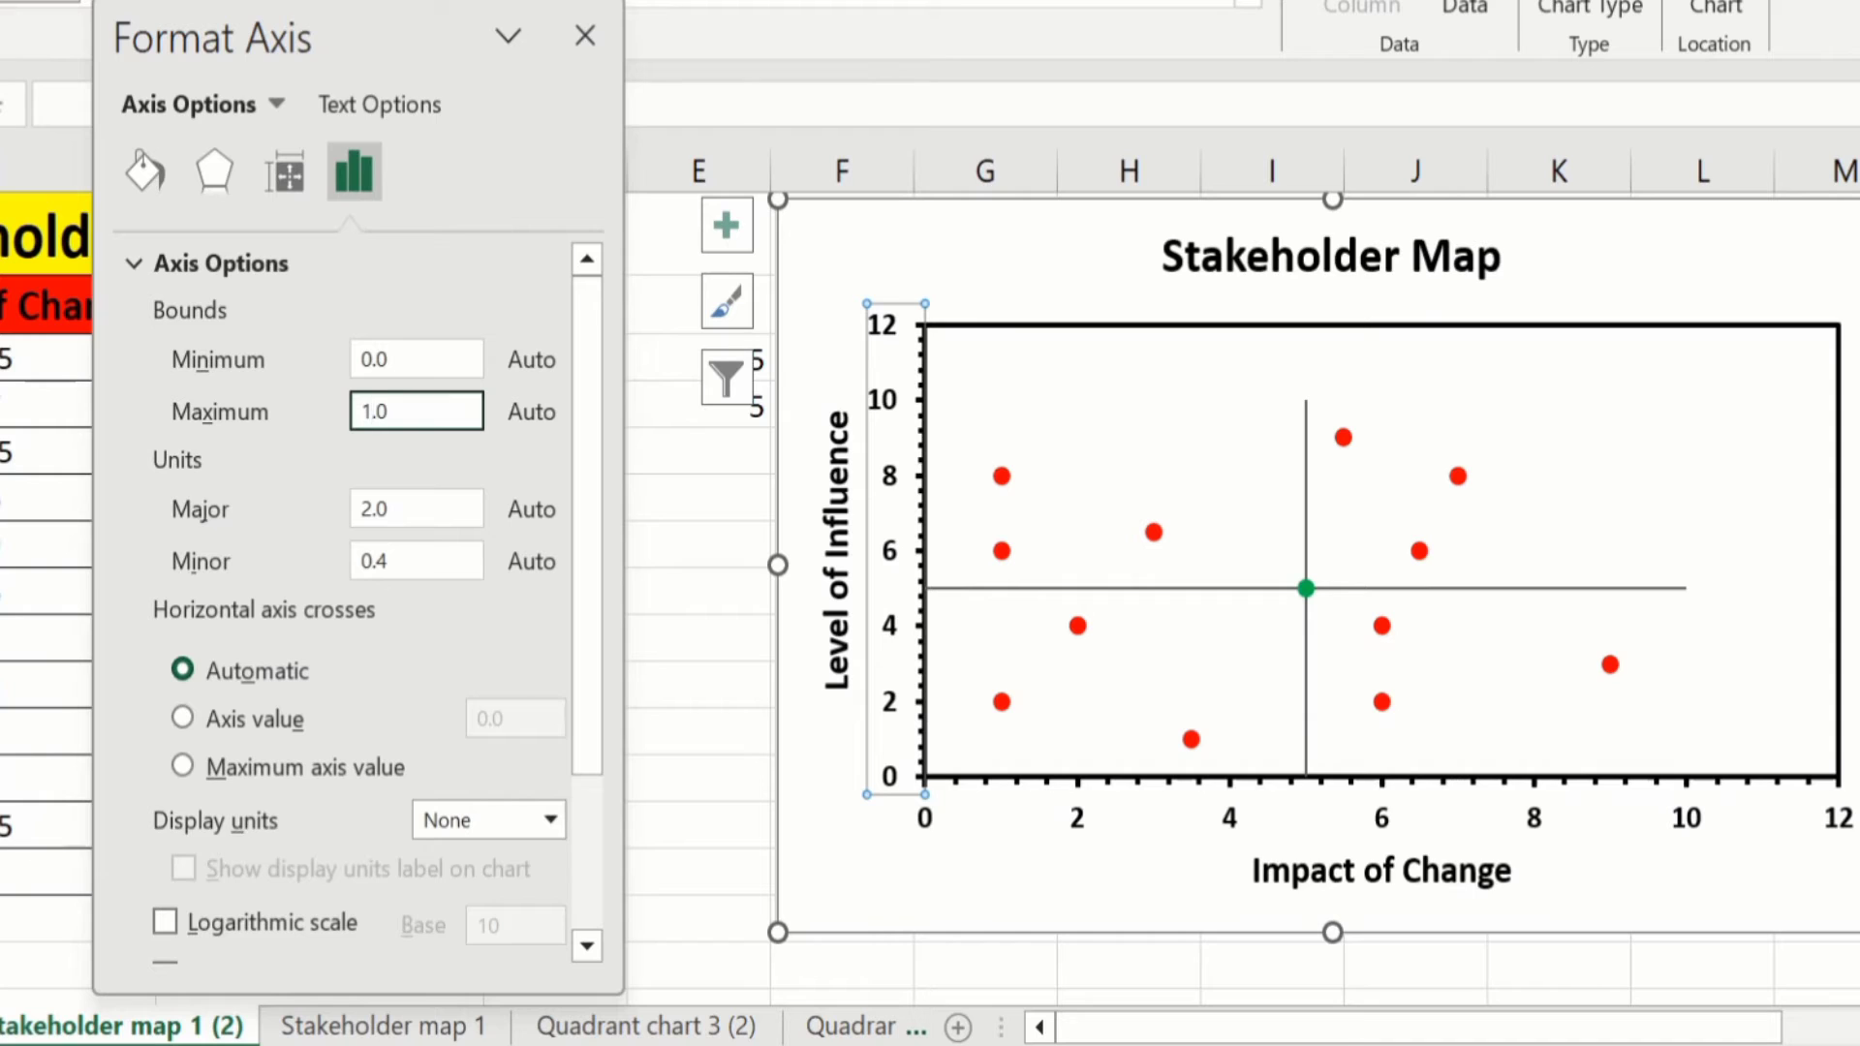
pyautogui.write('0')
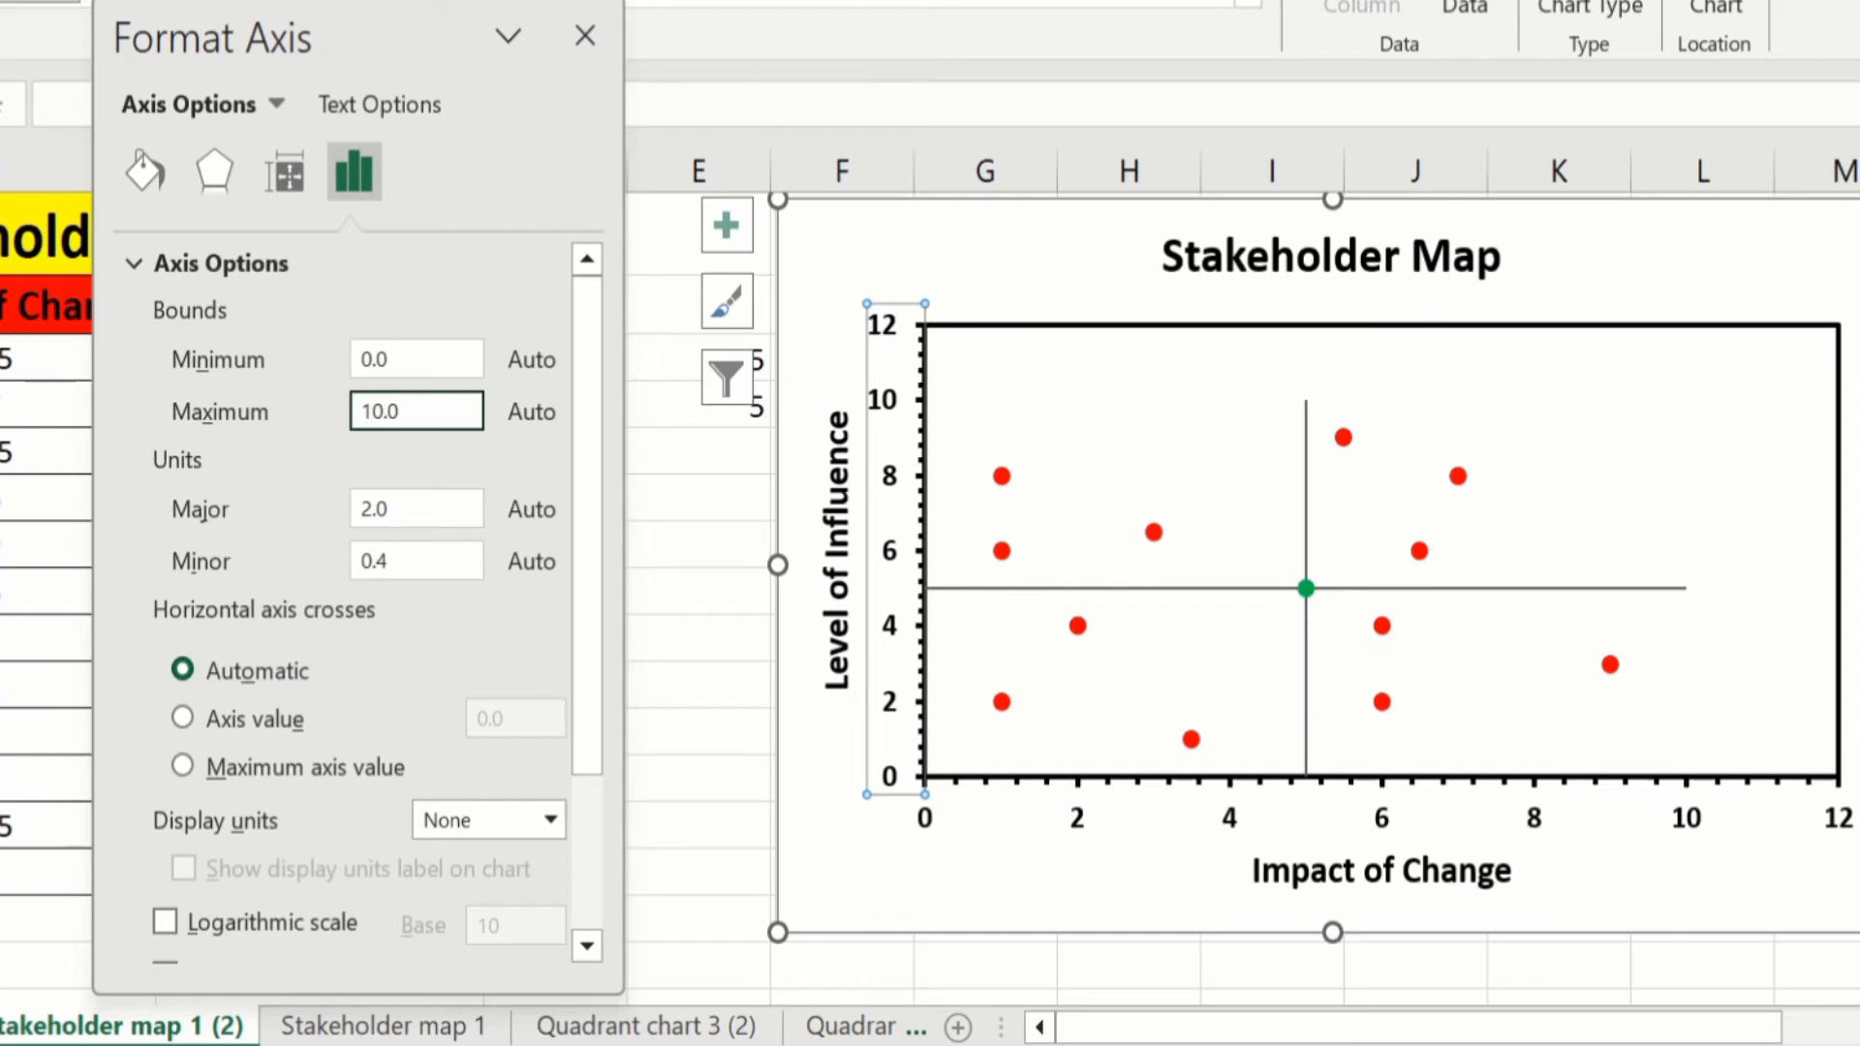
# Step: Set the maximum bound of the horizontal Impact of Change axis to 10
pyautogui.click(1071, 815)
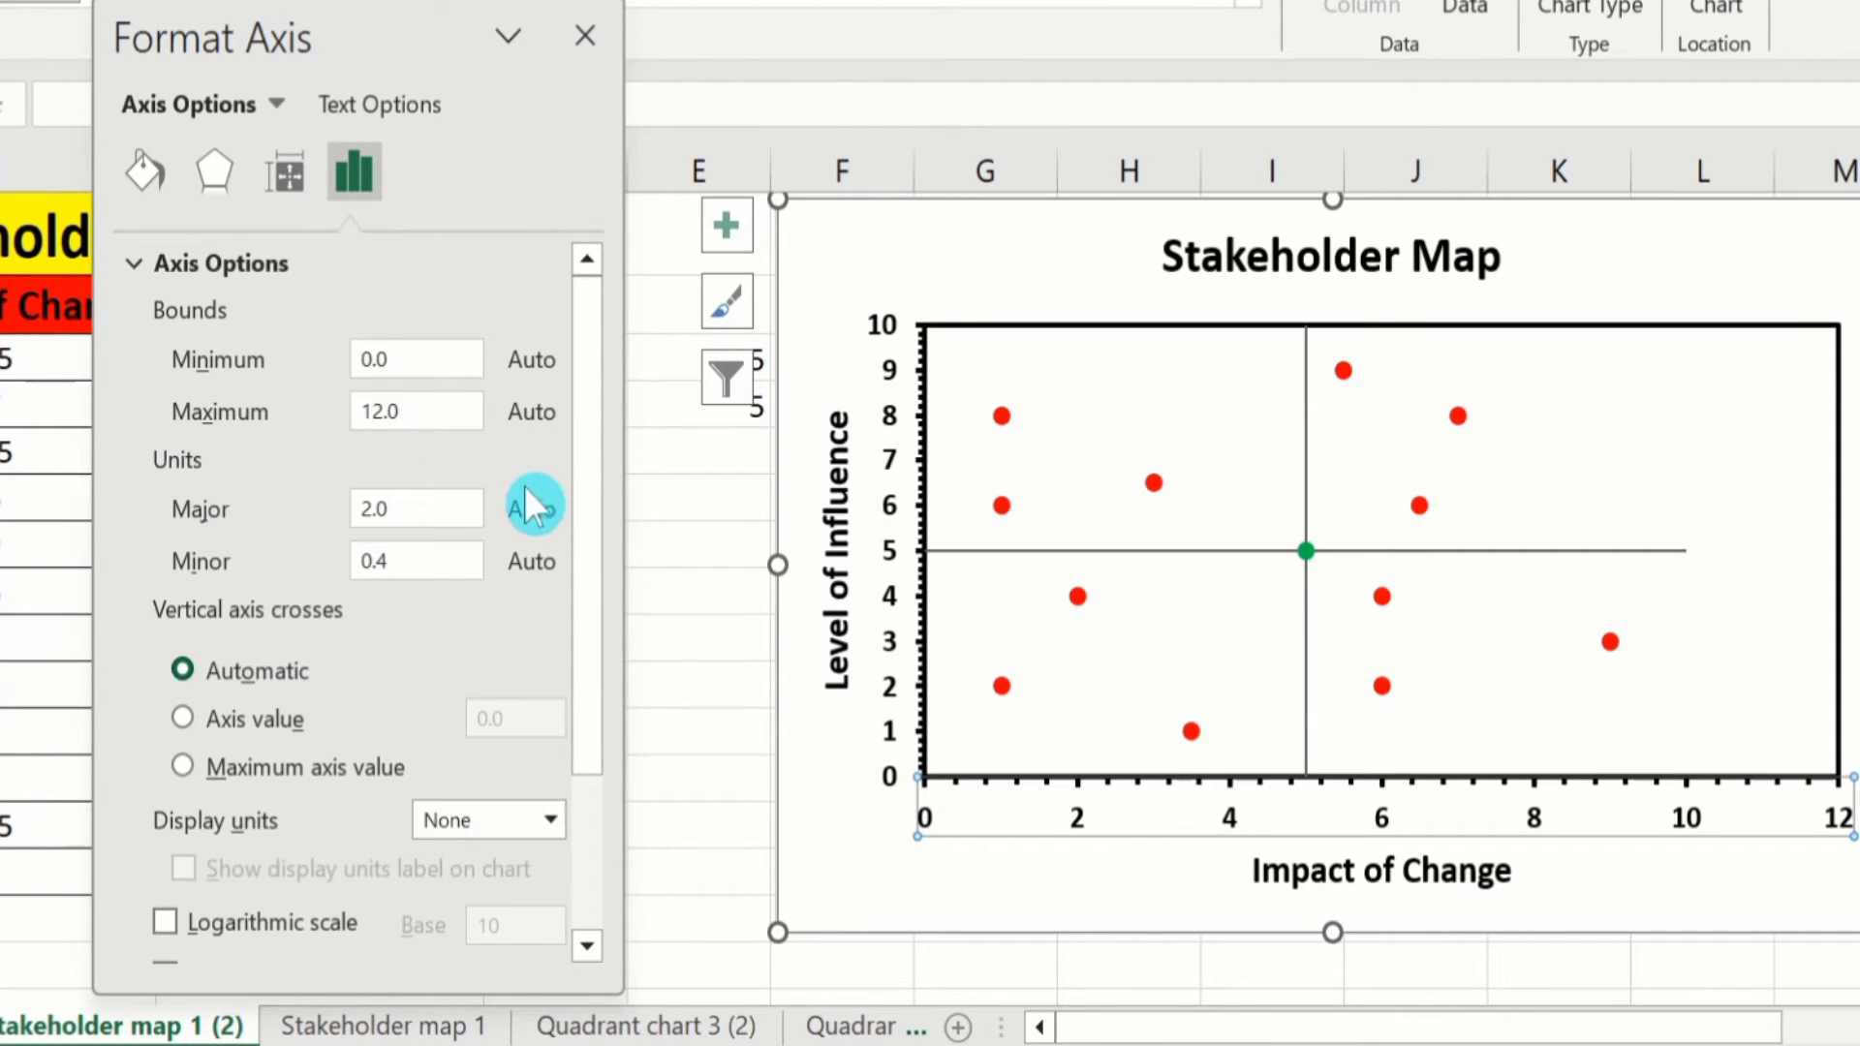
pyautogui.click(383, 415)
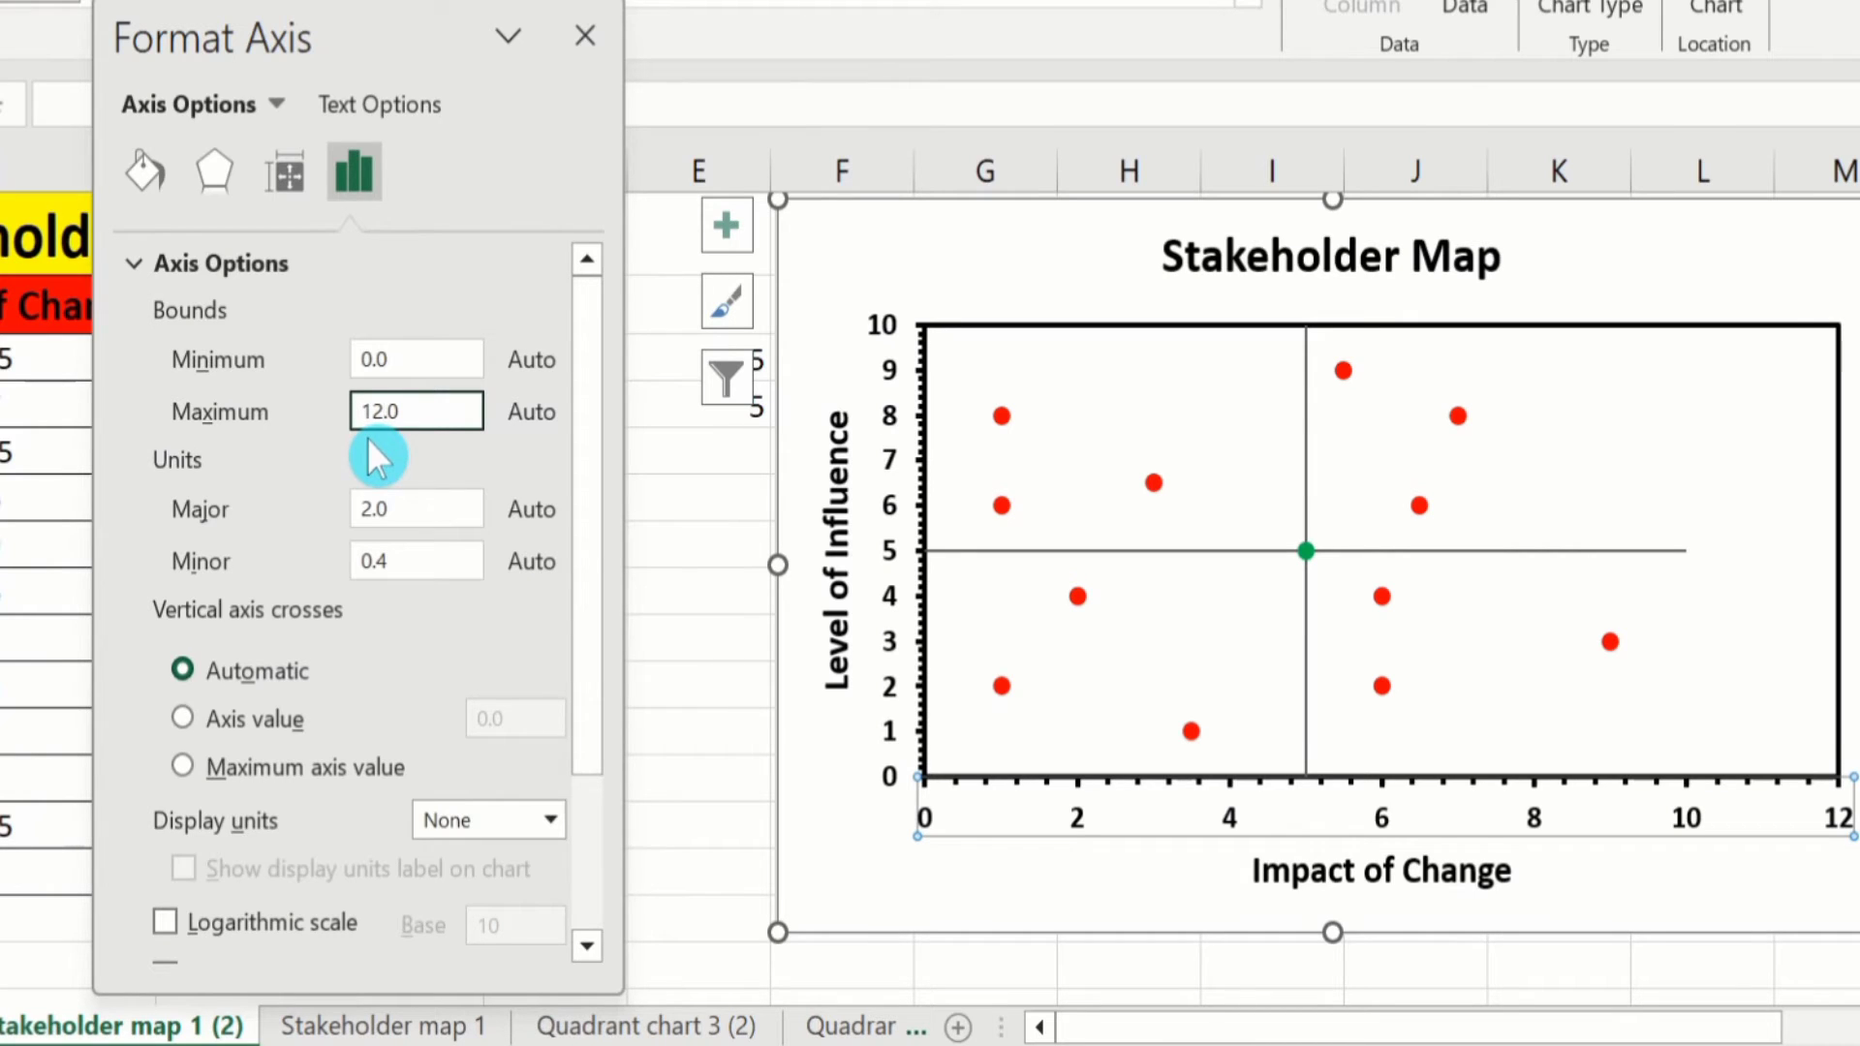
pyautogui.press('BackSpace')
pyautogui.press('BackSpace')
pyautogui.write('10')
# Step: Set the vertical Level of Influence axis's major unit to 2 and close the axis formatting
pyautogui.click(893, 368)
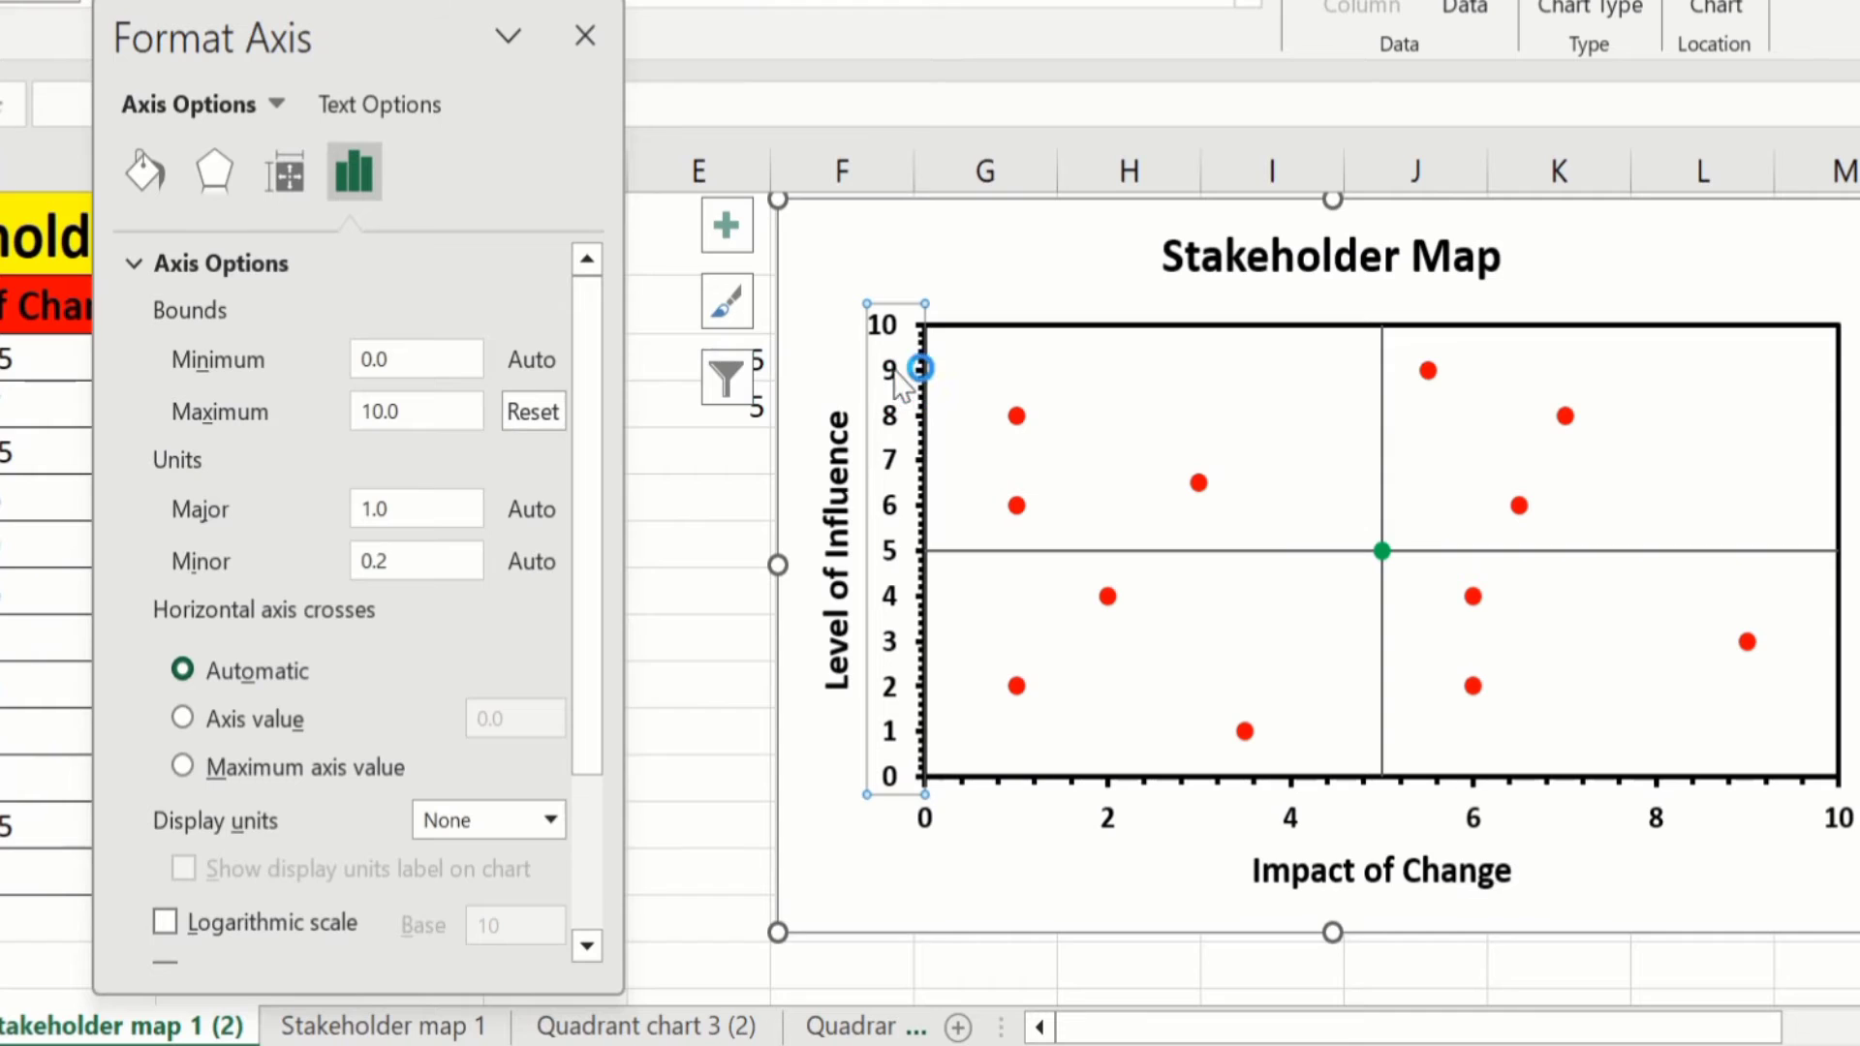
pyautogui.click(371, 520)
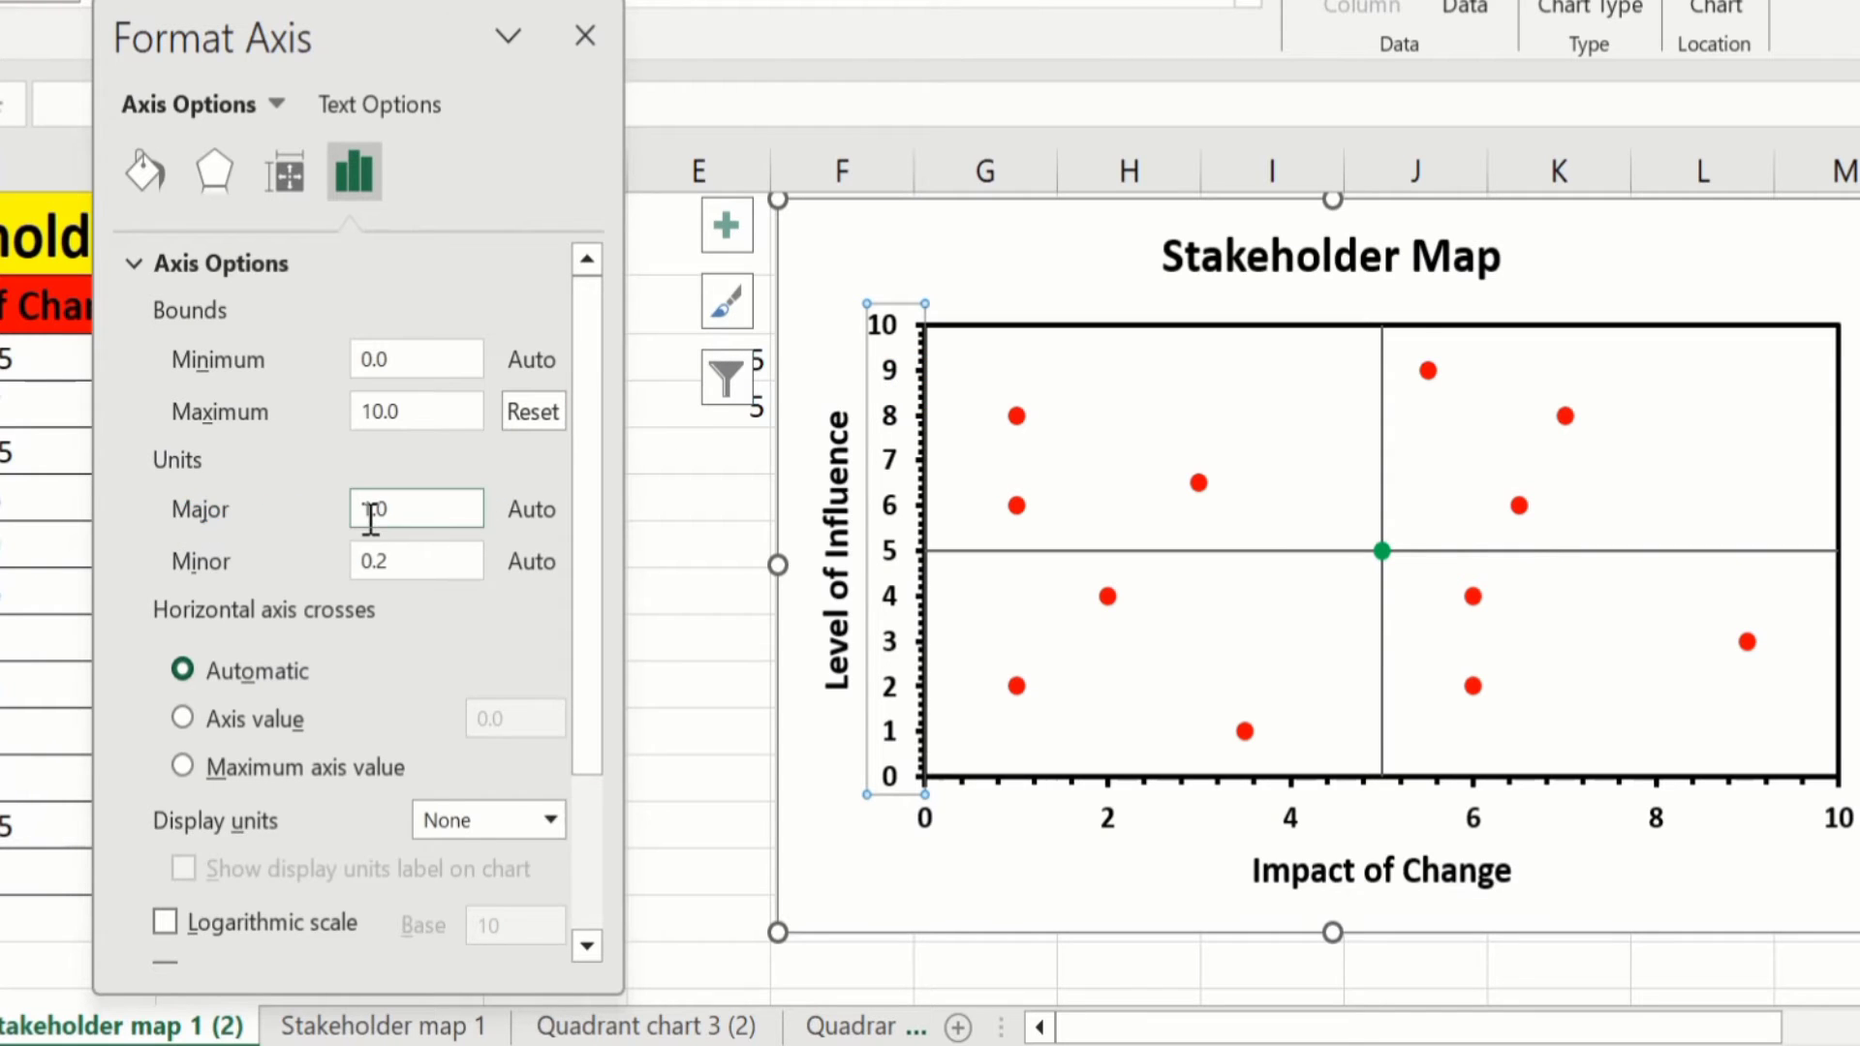
pyautogui.click(373, 514)
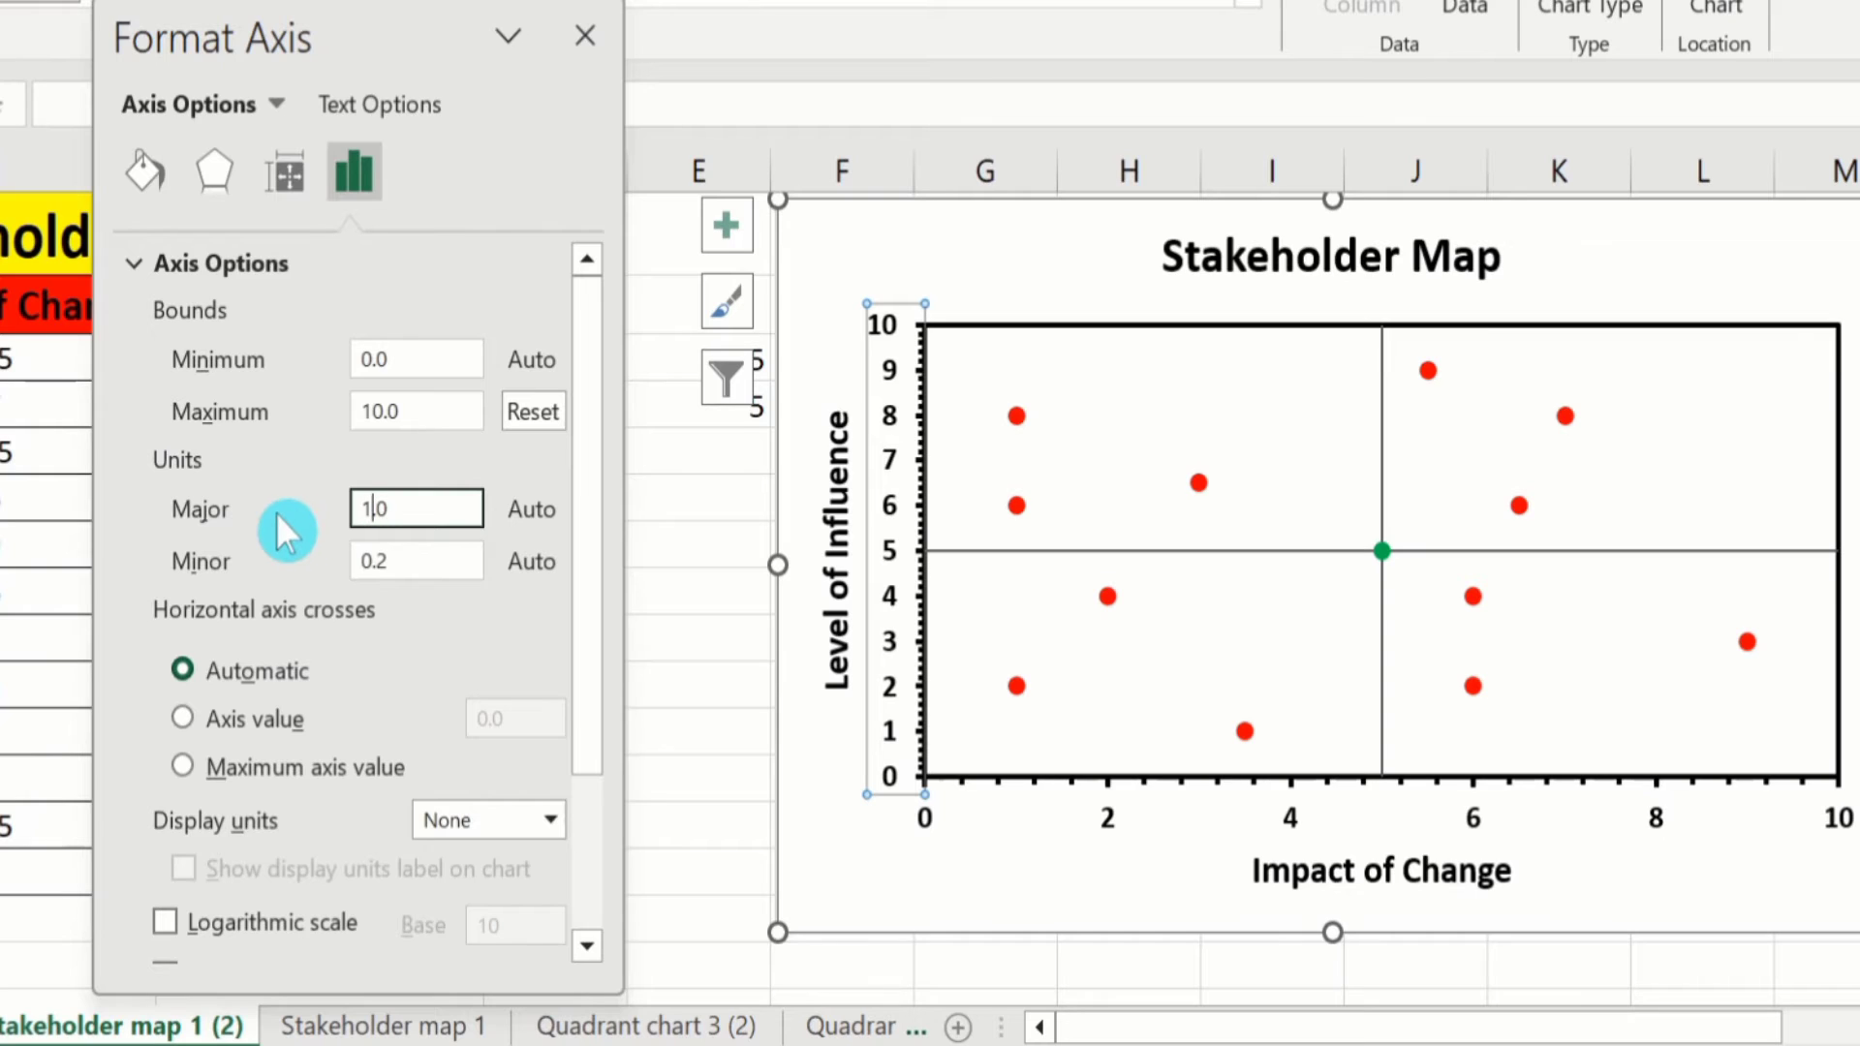
pyautogui.press('BackSpace')
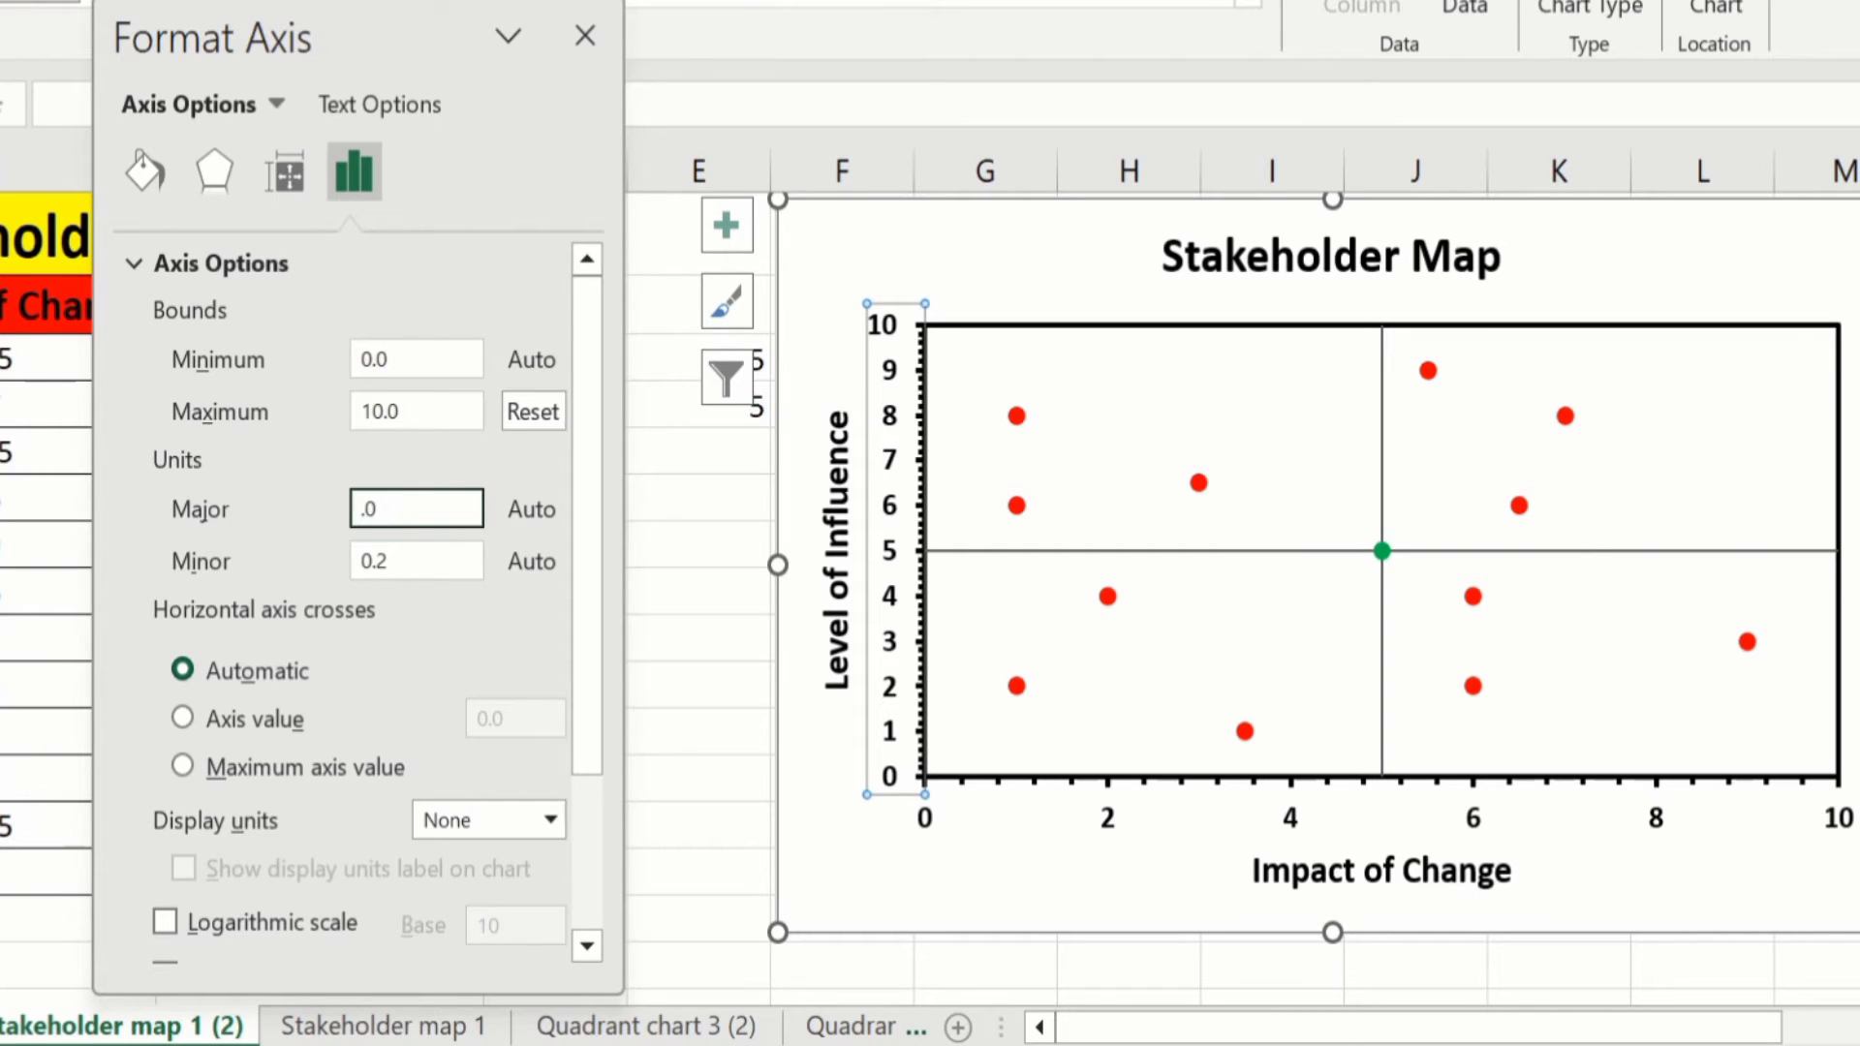
pyautogui.write('2')
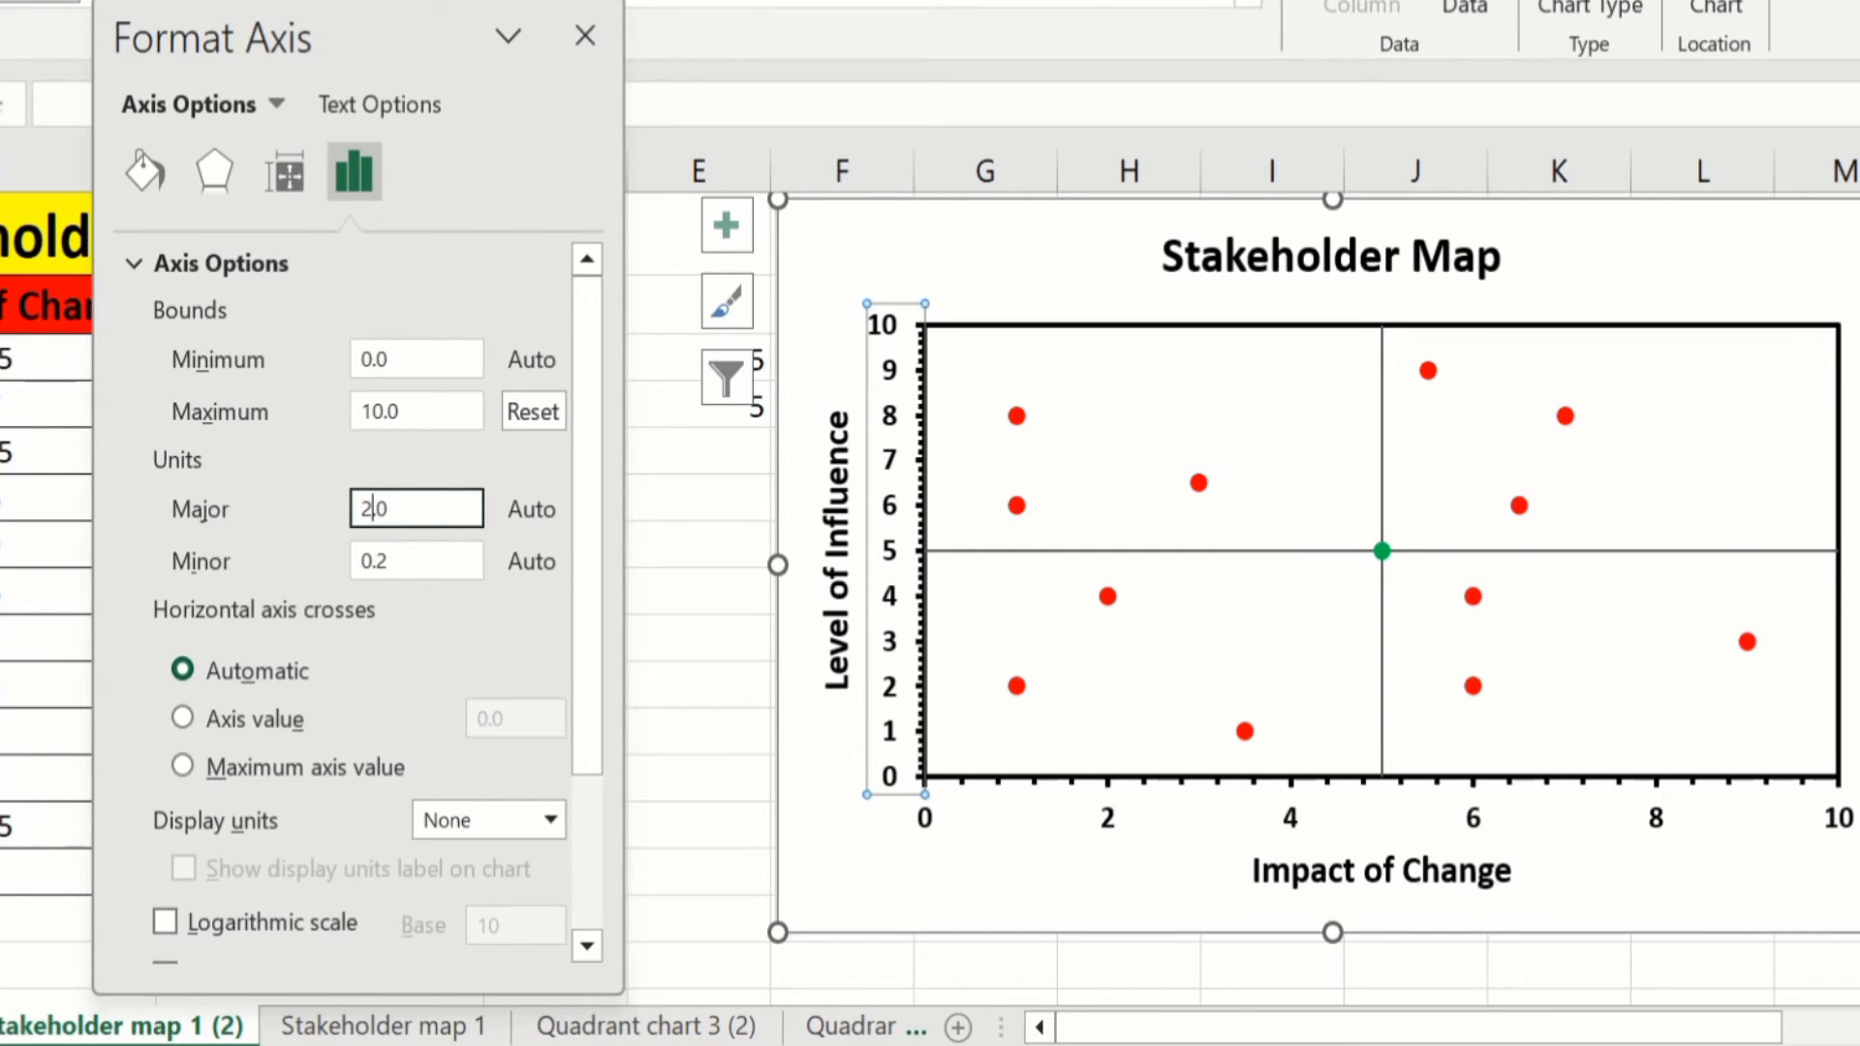
pyautogui.click(411, 560)
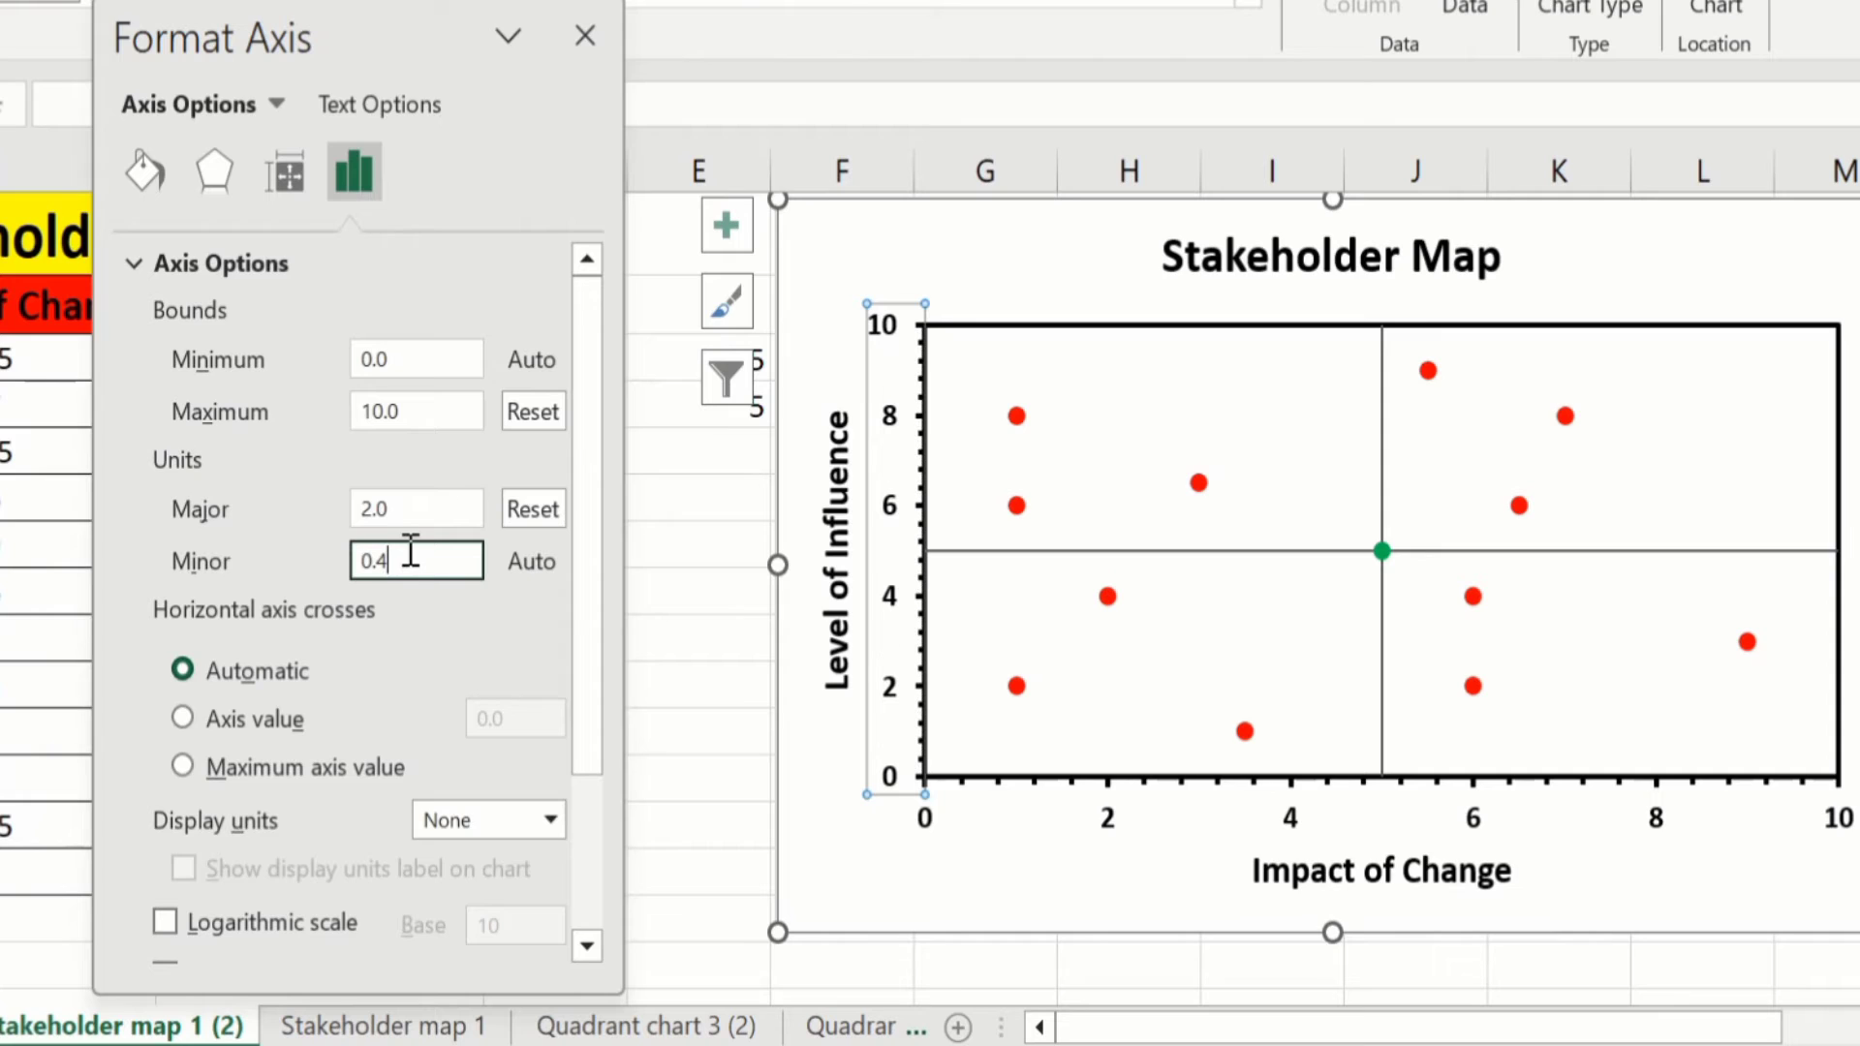
pyautogui.click(585, 37)
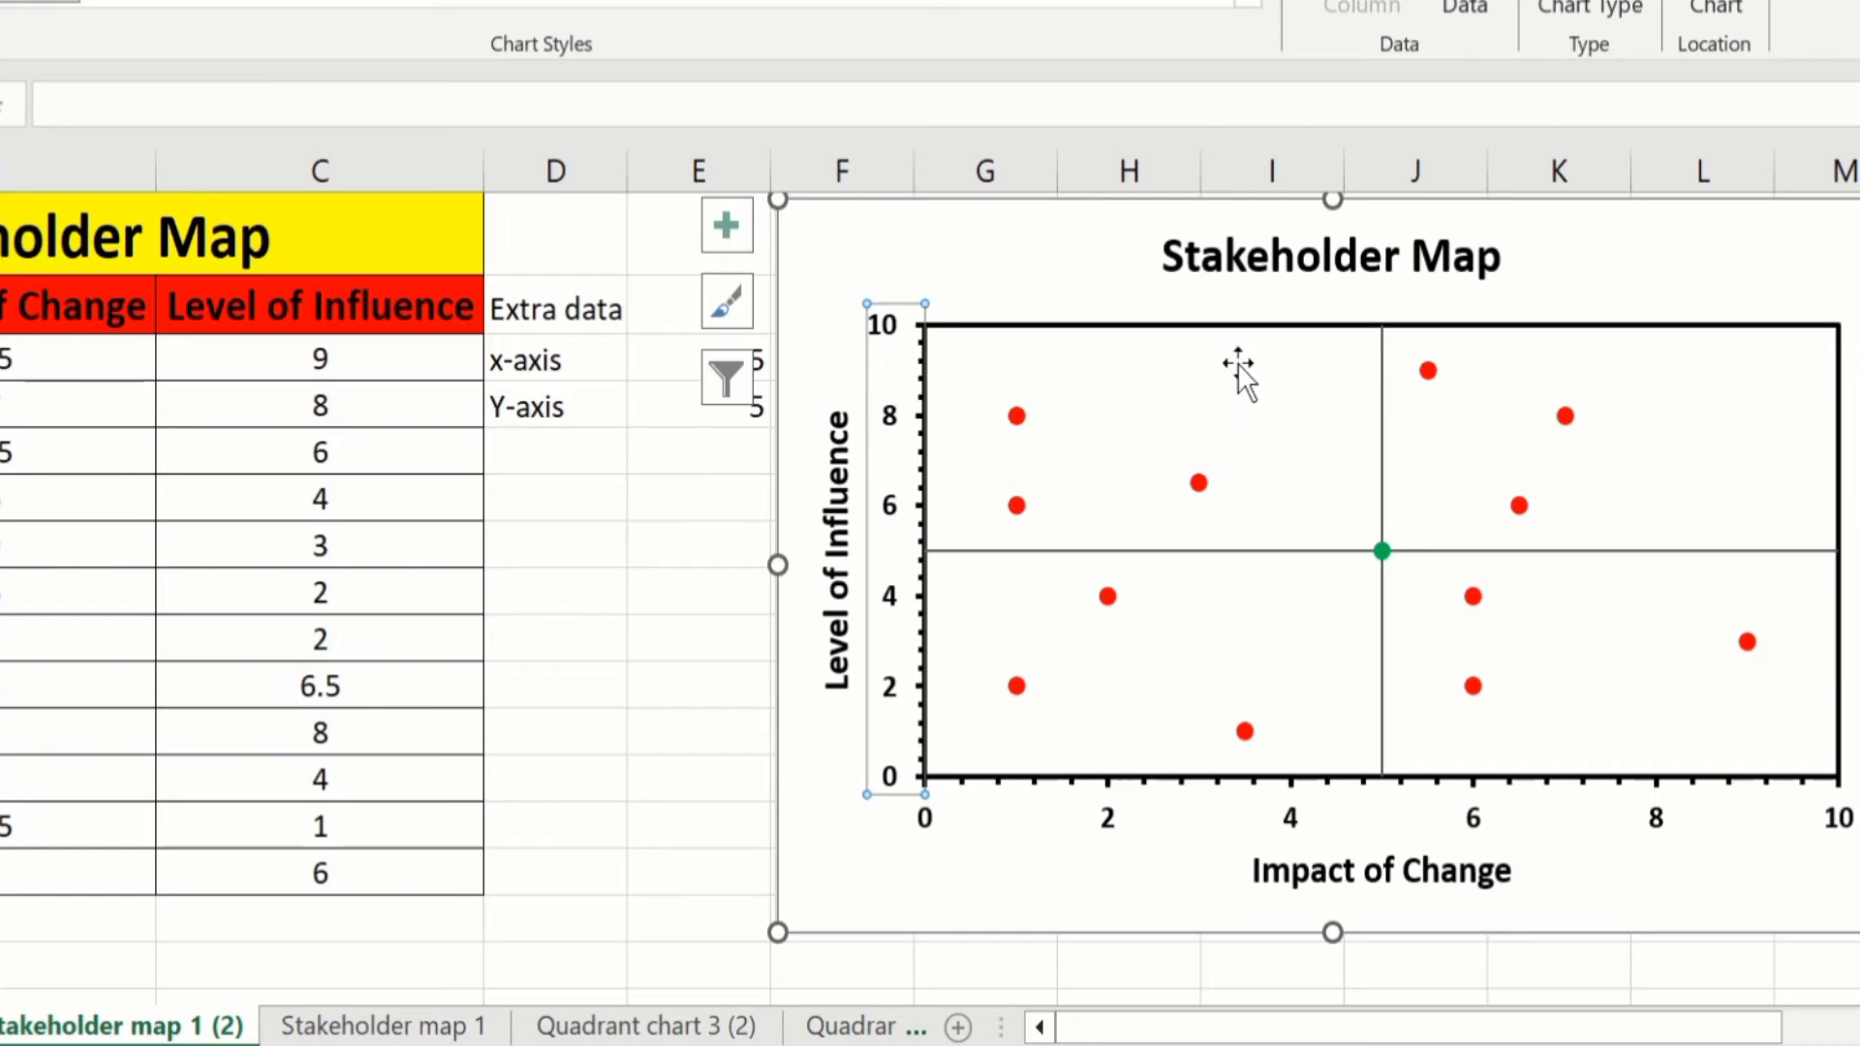
# Step: Format the vertical error bar of the "Extra data" series as a solid line with a width of 1.5 pt
pyautogui.click(1383, 382)
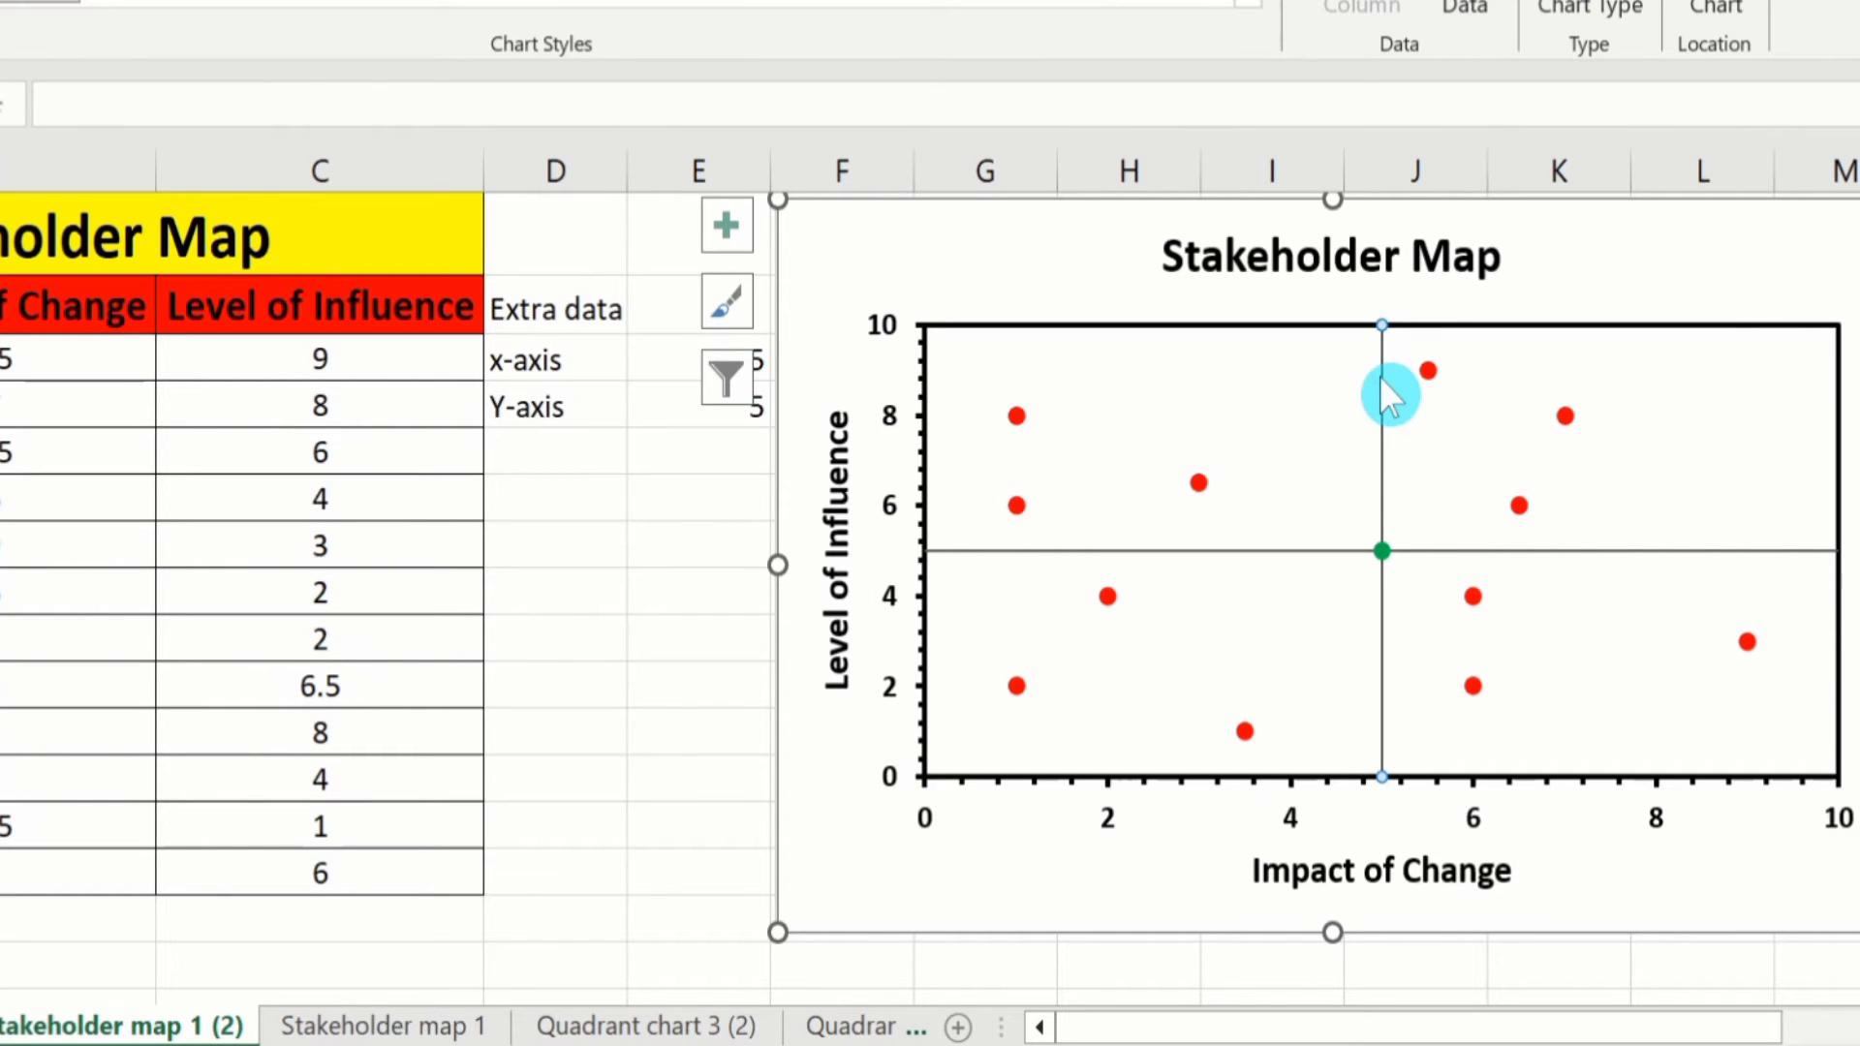
pyautogui.rightClick(1381, 378)
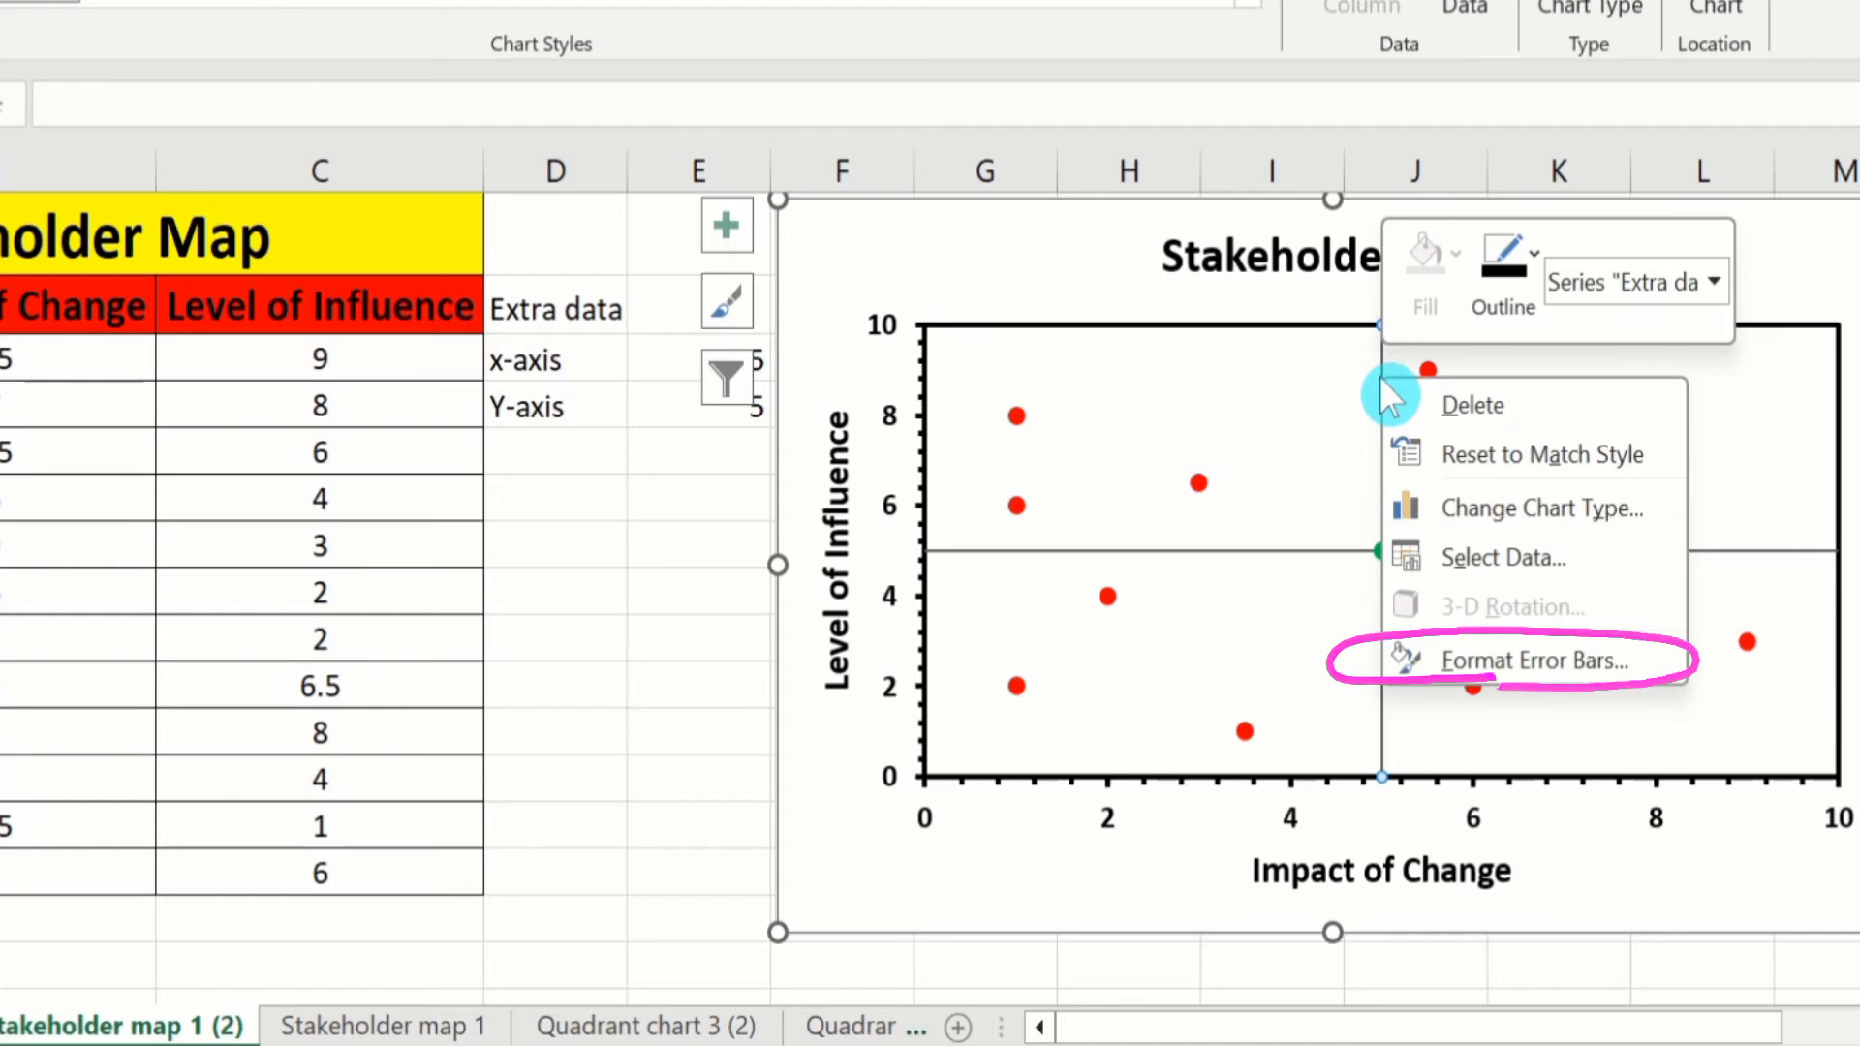
pyautogui.click(1497, 656)
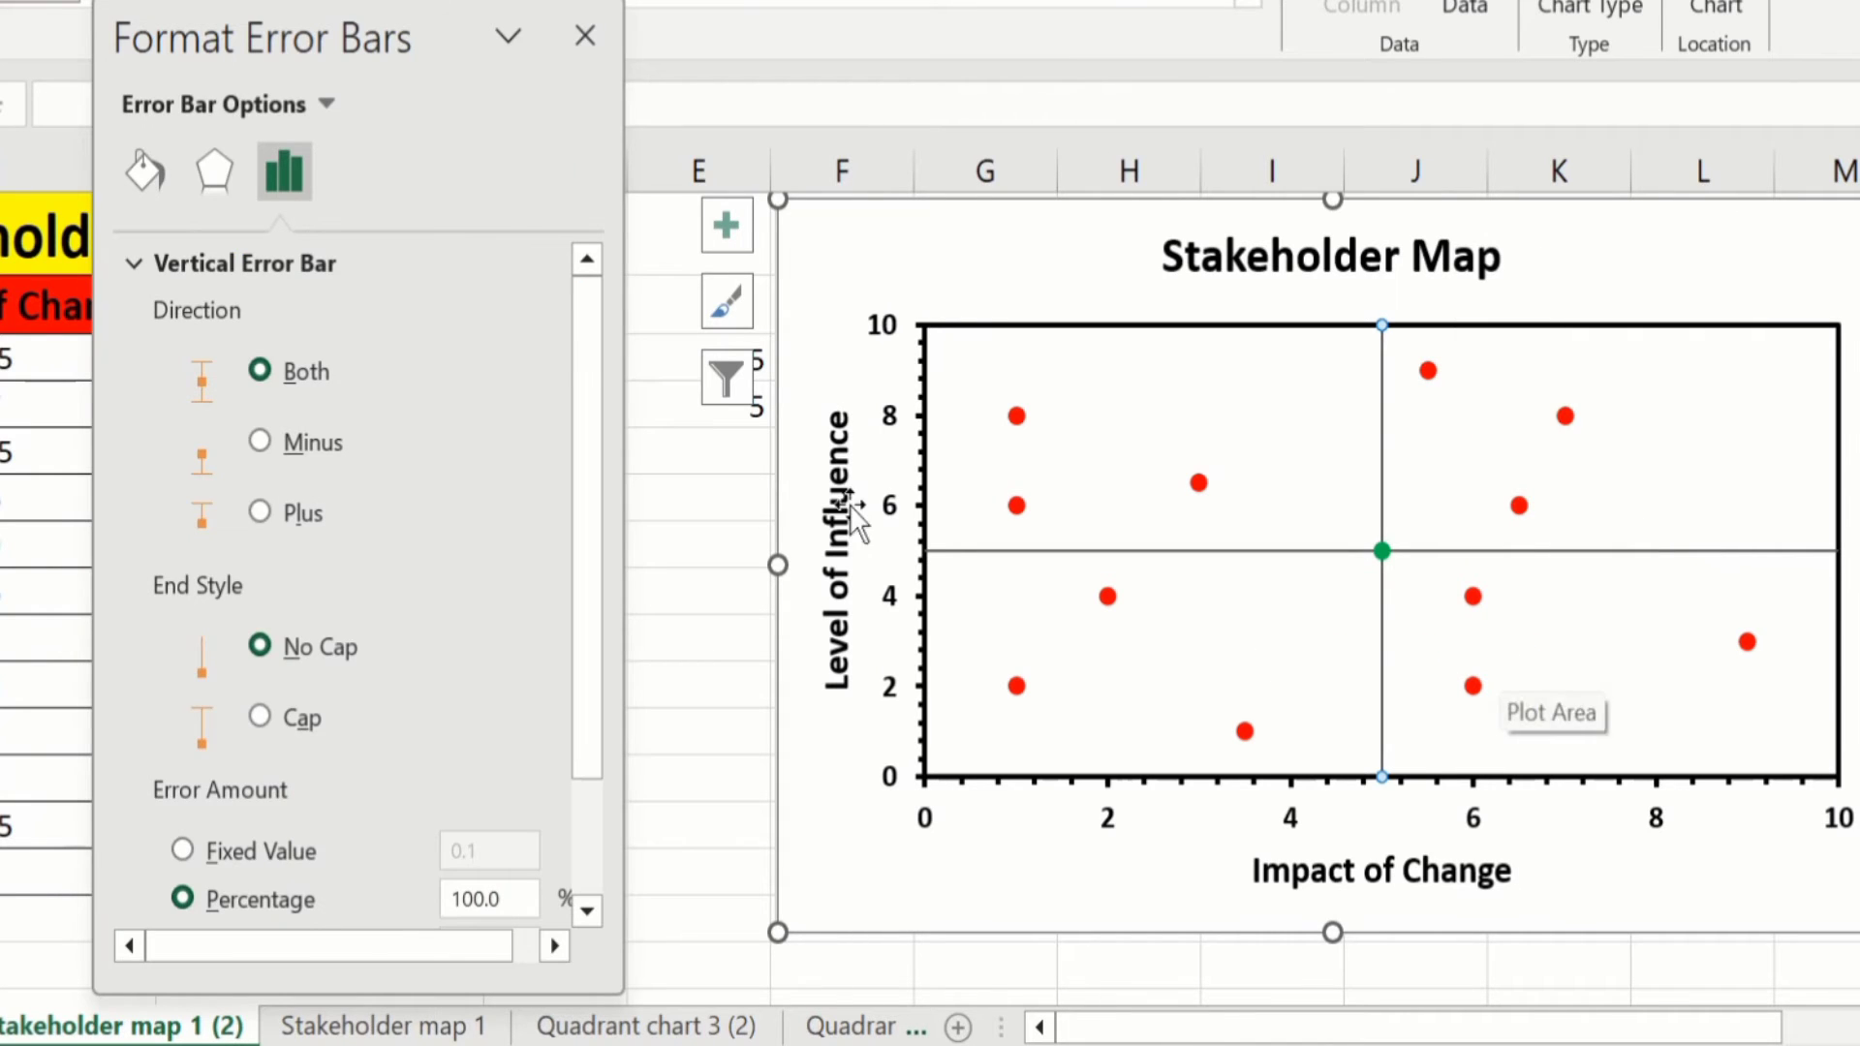
pyautogui.click(145, 171)
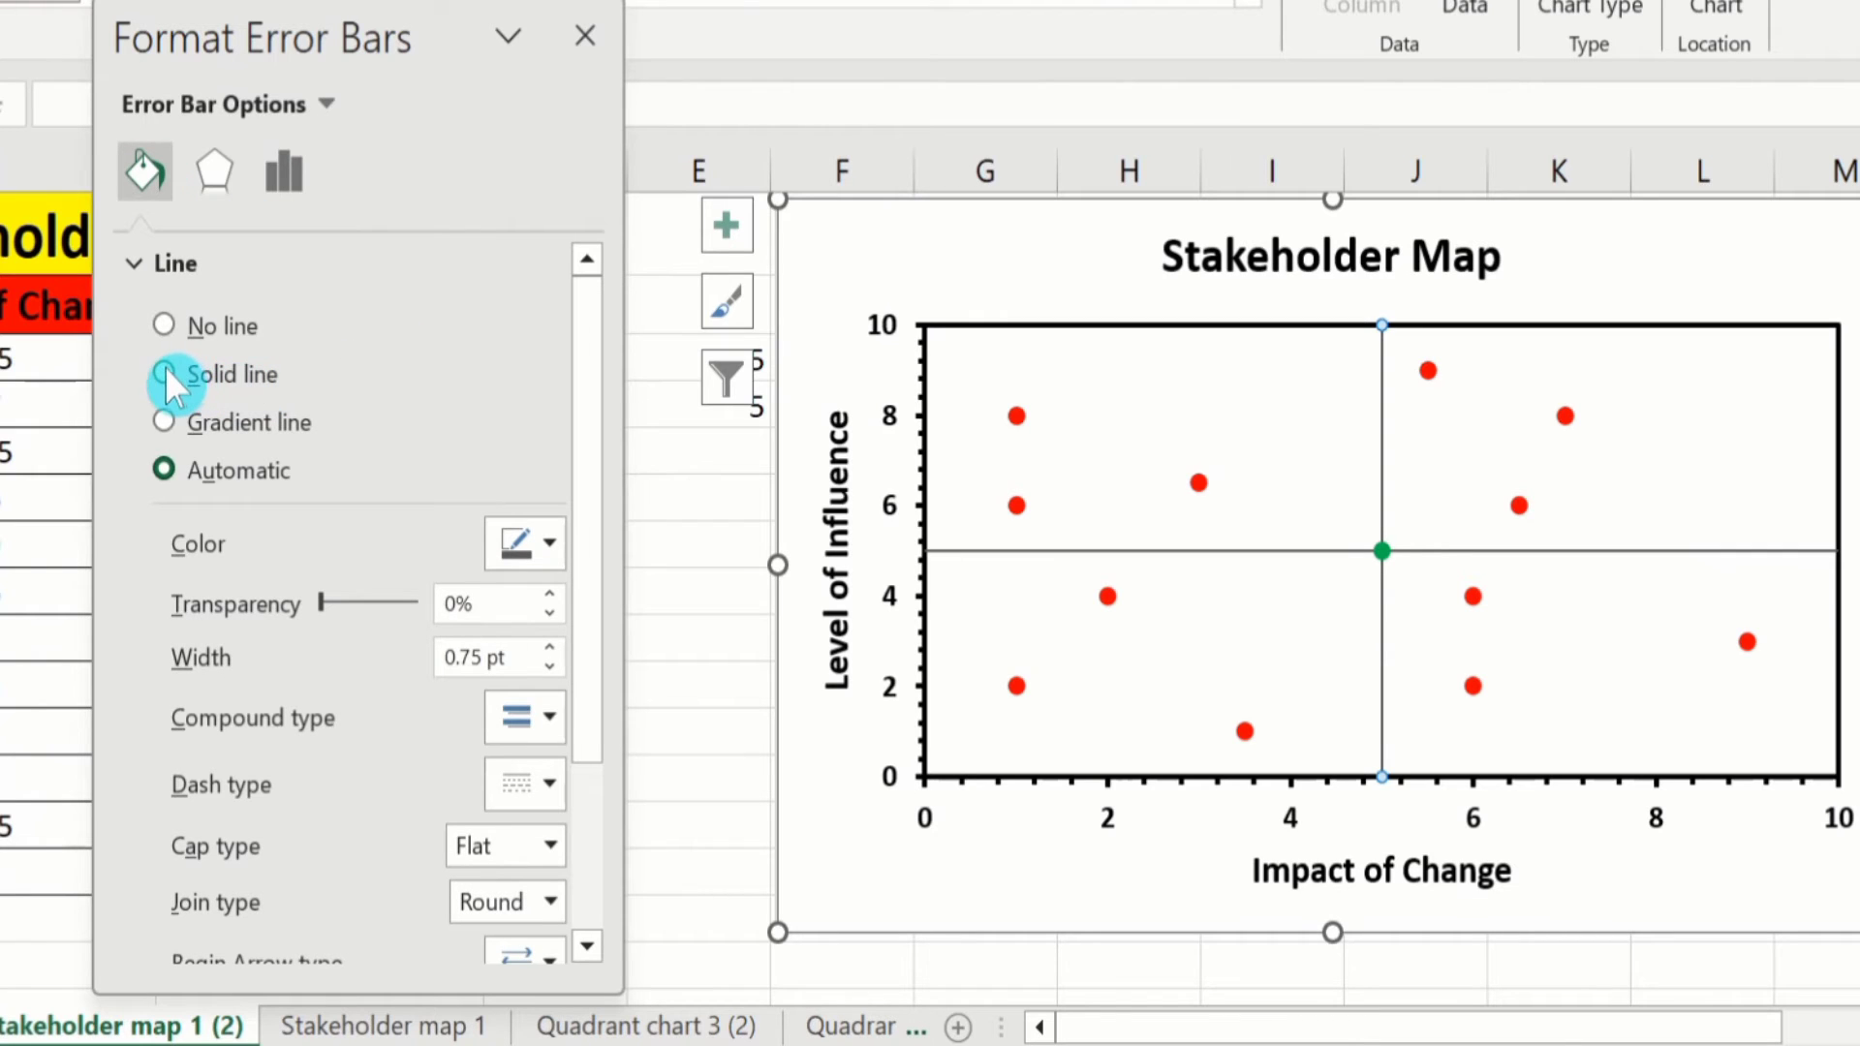
pyautogui.click(166, 372)
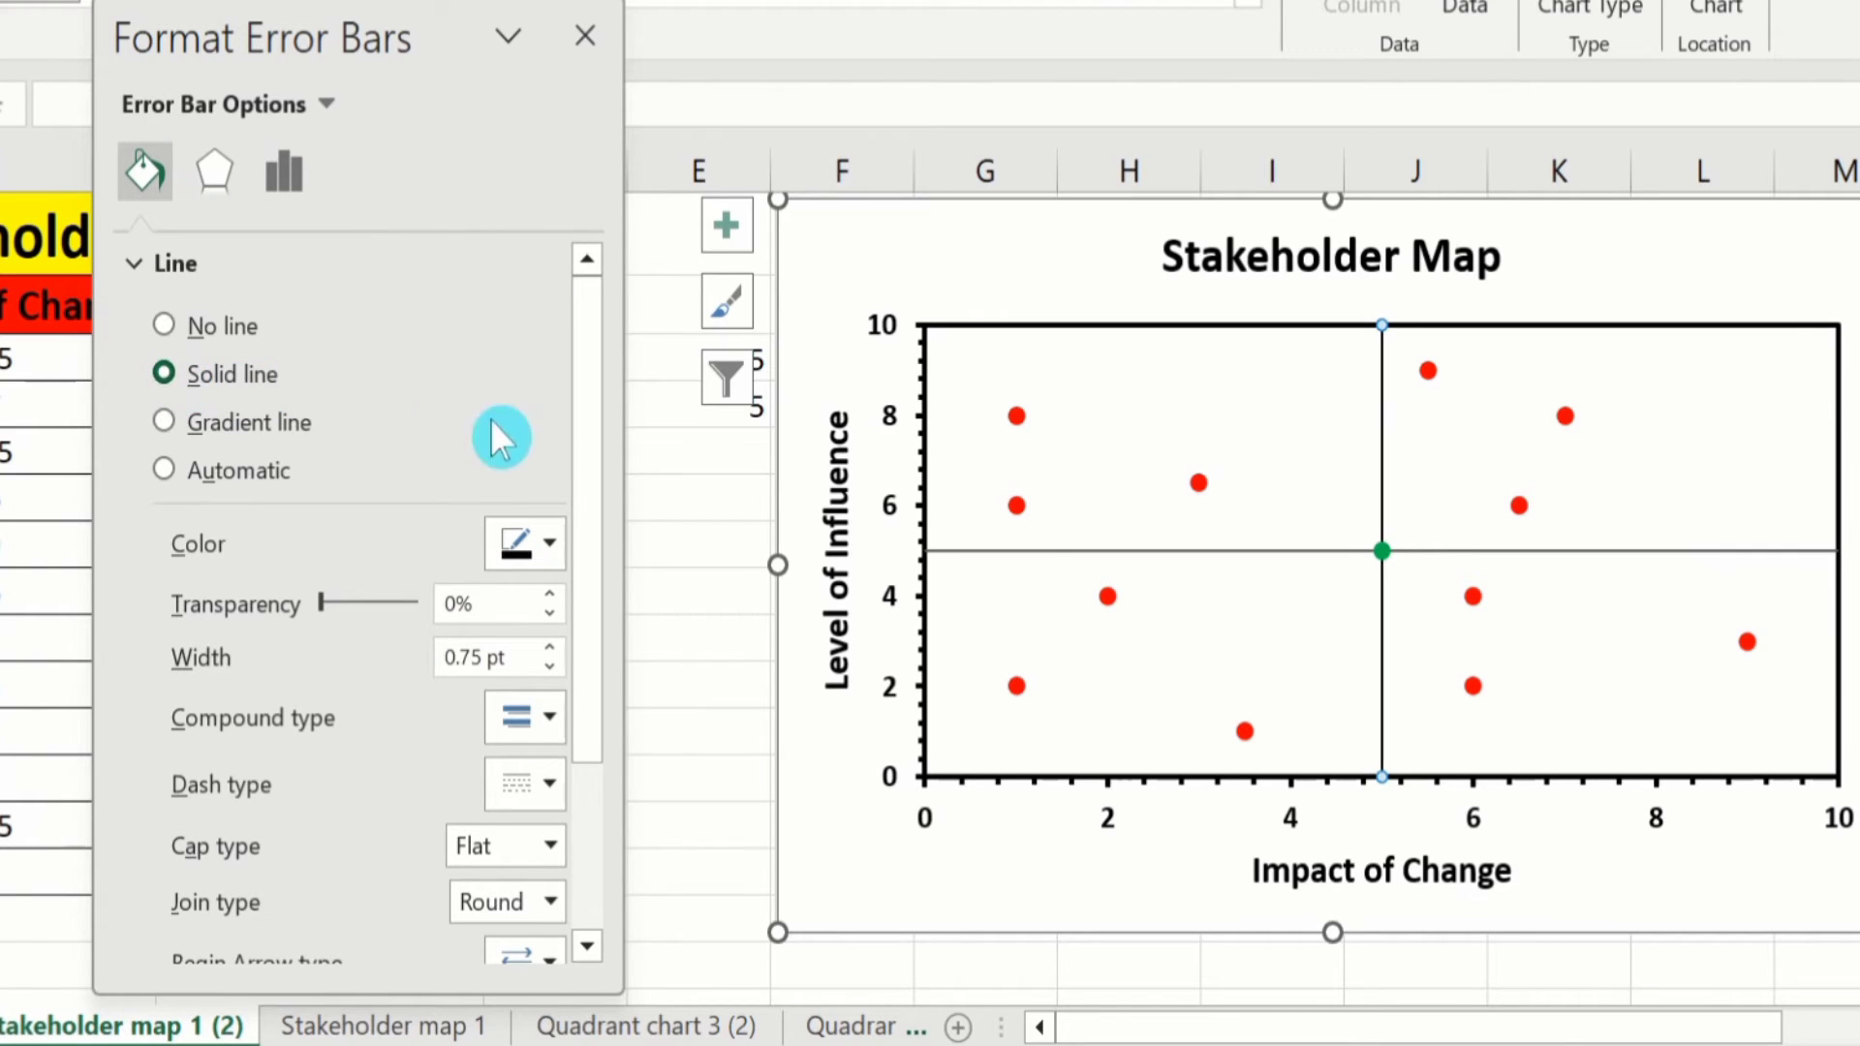
pyautogui.click(551, 648)
pyautogui.click(551, 648)
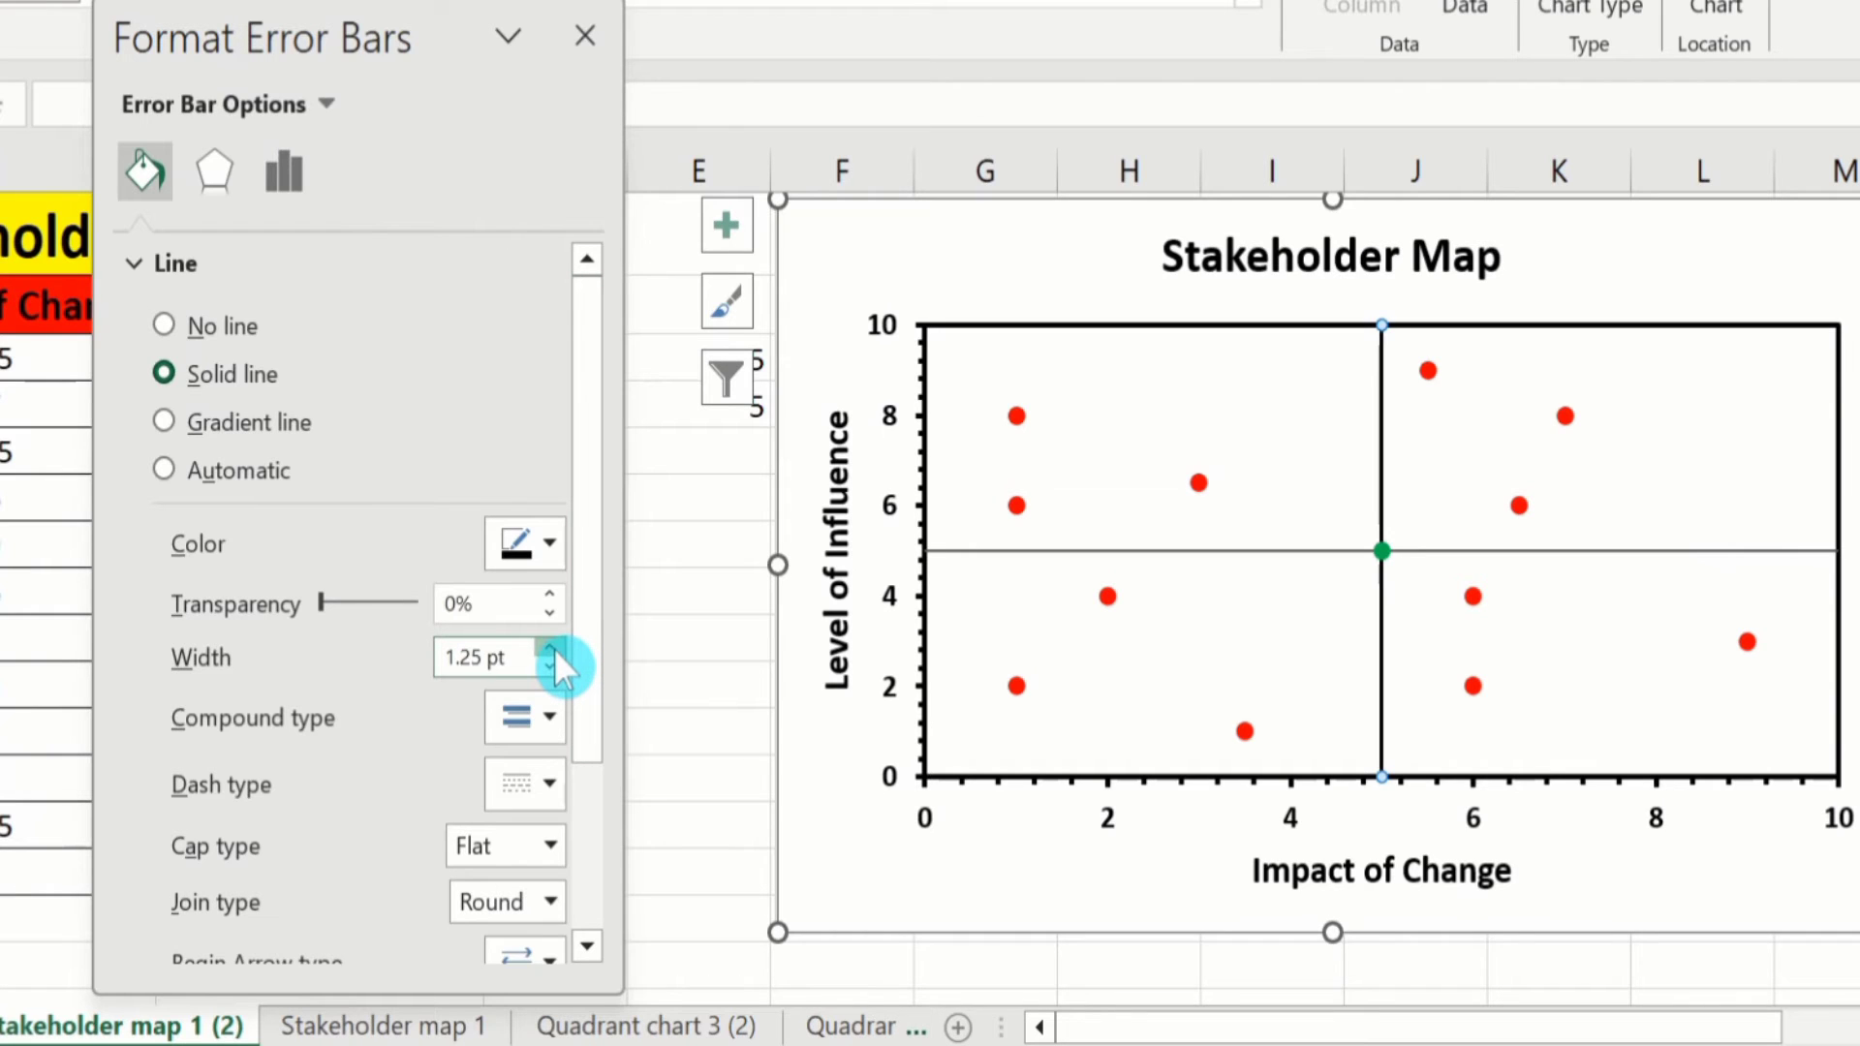
pyautogui.click(551, 648)
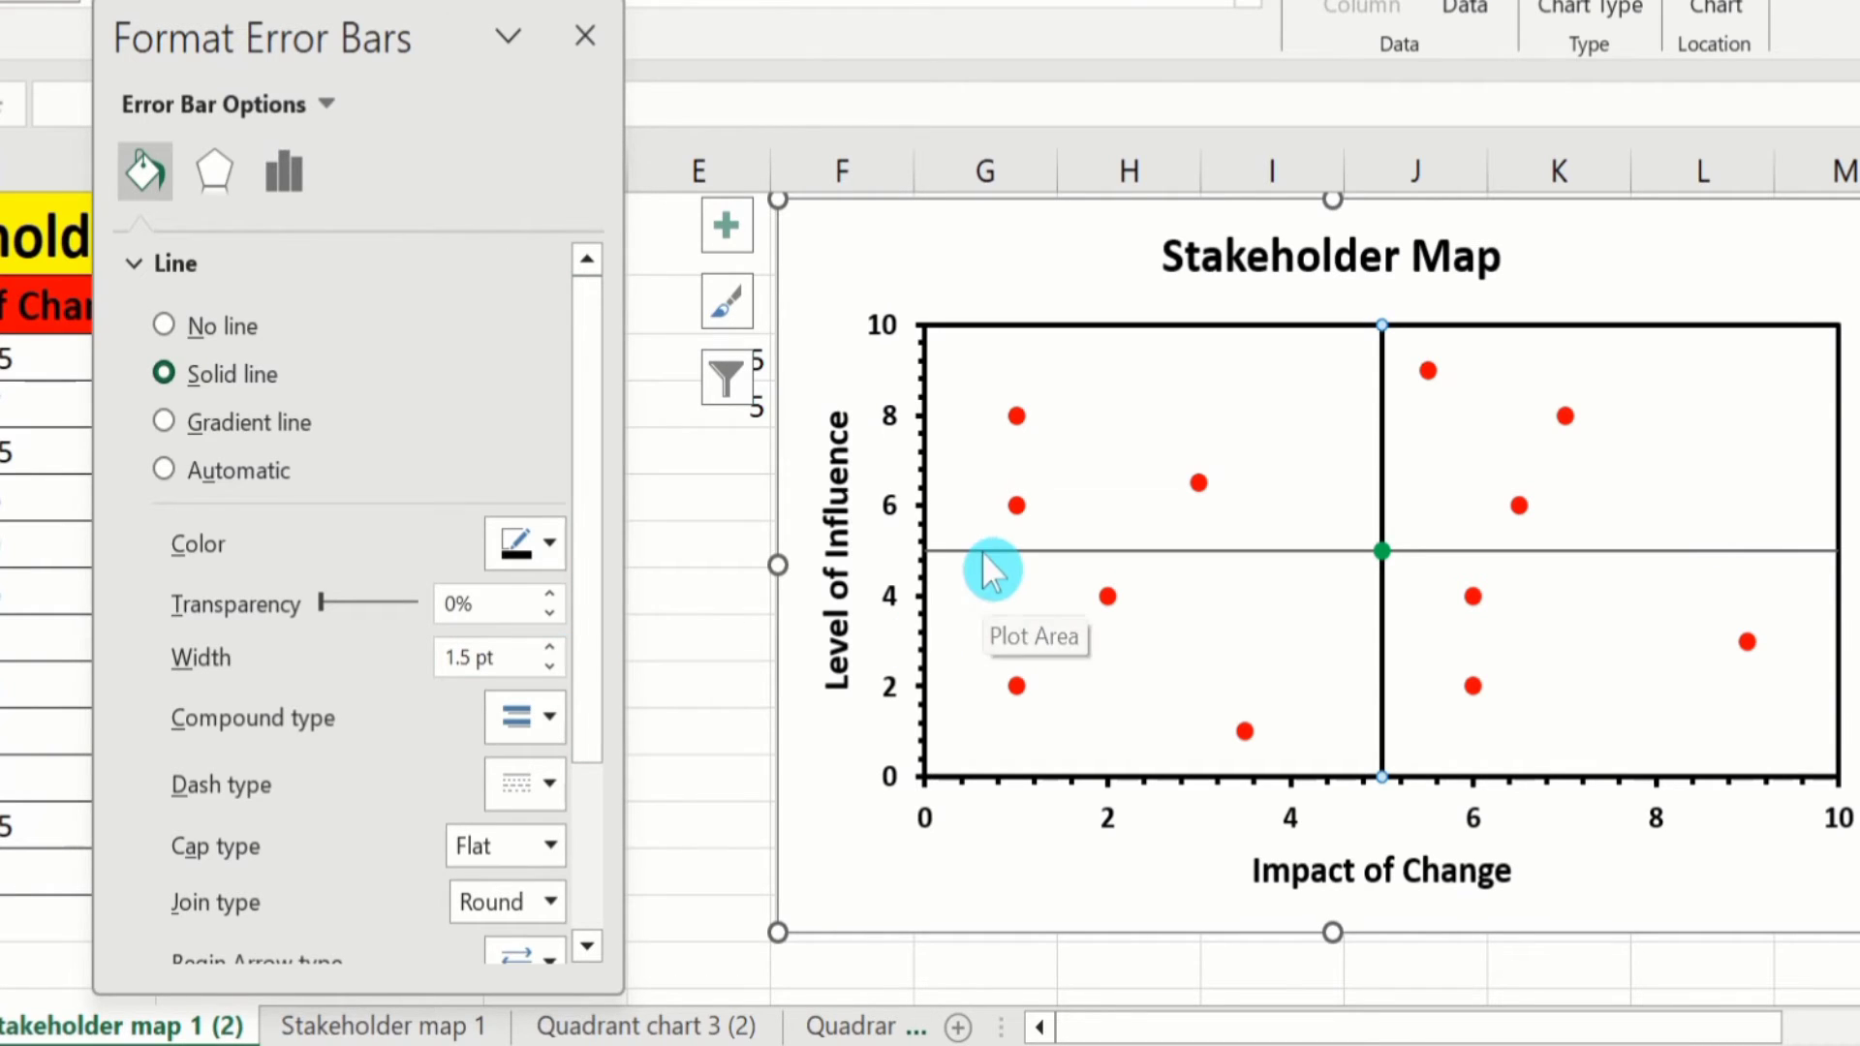